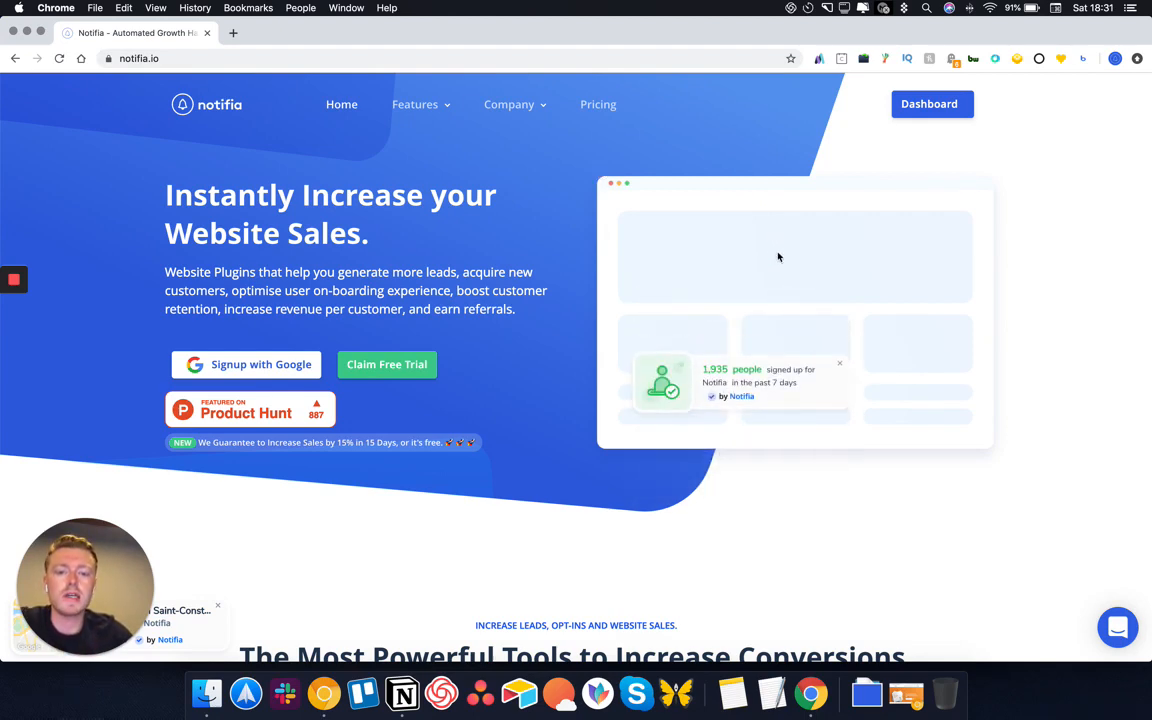
# From the dashboard, start a new campaign named Demo
pyautogui.scroll(-1, 718, 328)
pyautogui.scroll(-3, 718, 328)
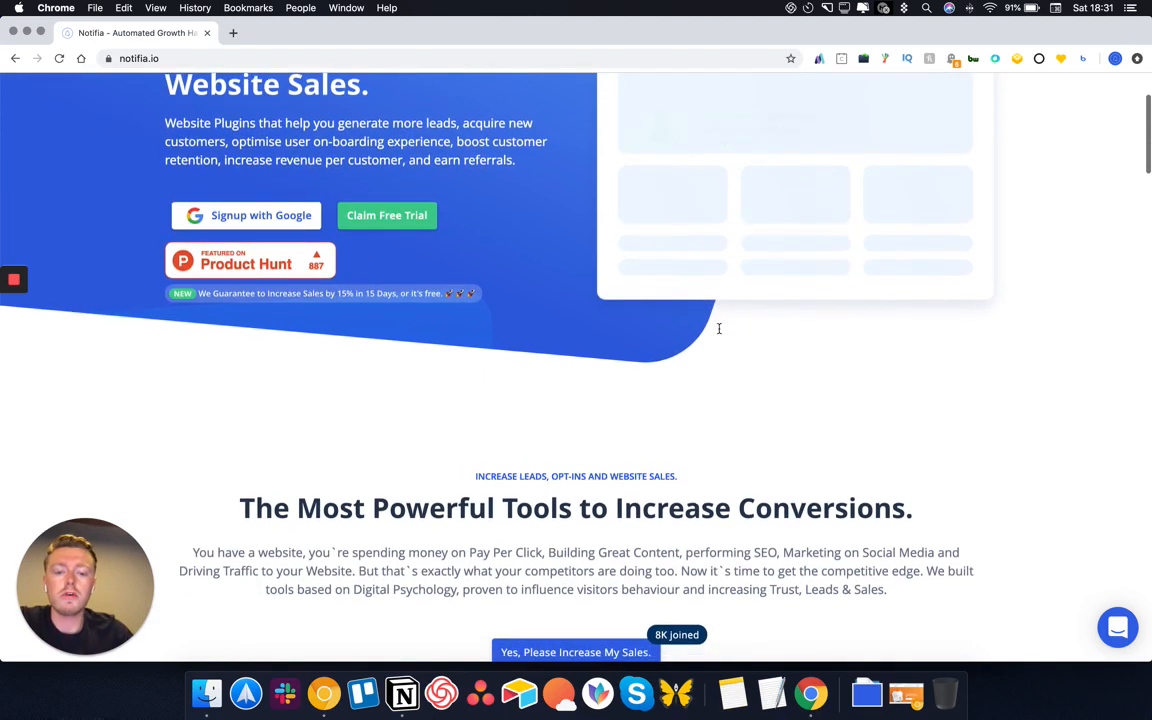
pyautogui.scroll(3, 720, 333)
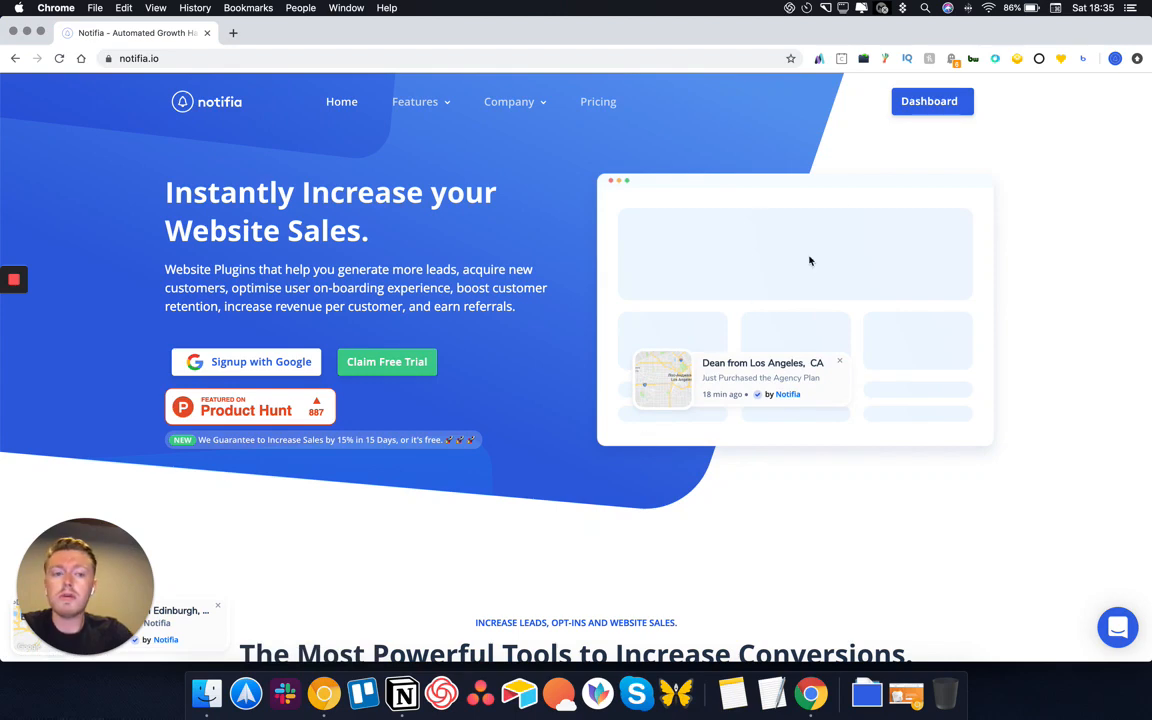
pyautogui.click(922, 103)
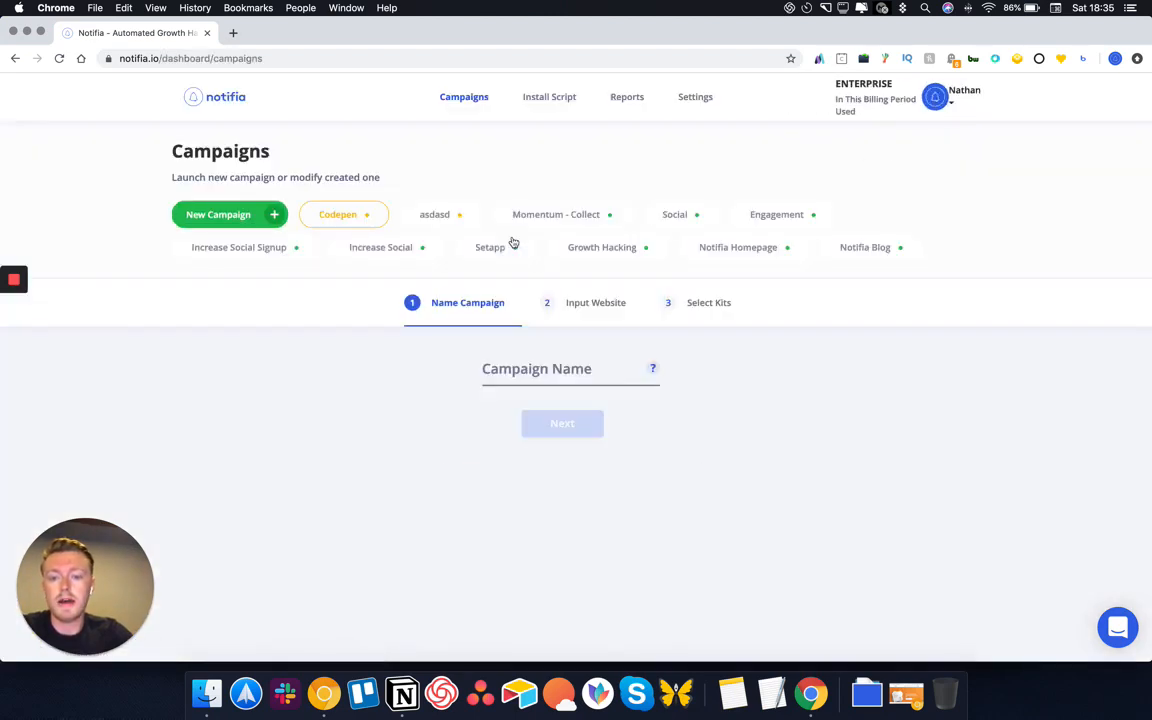
pyautogui.click(265, 222)
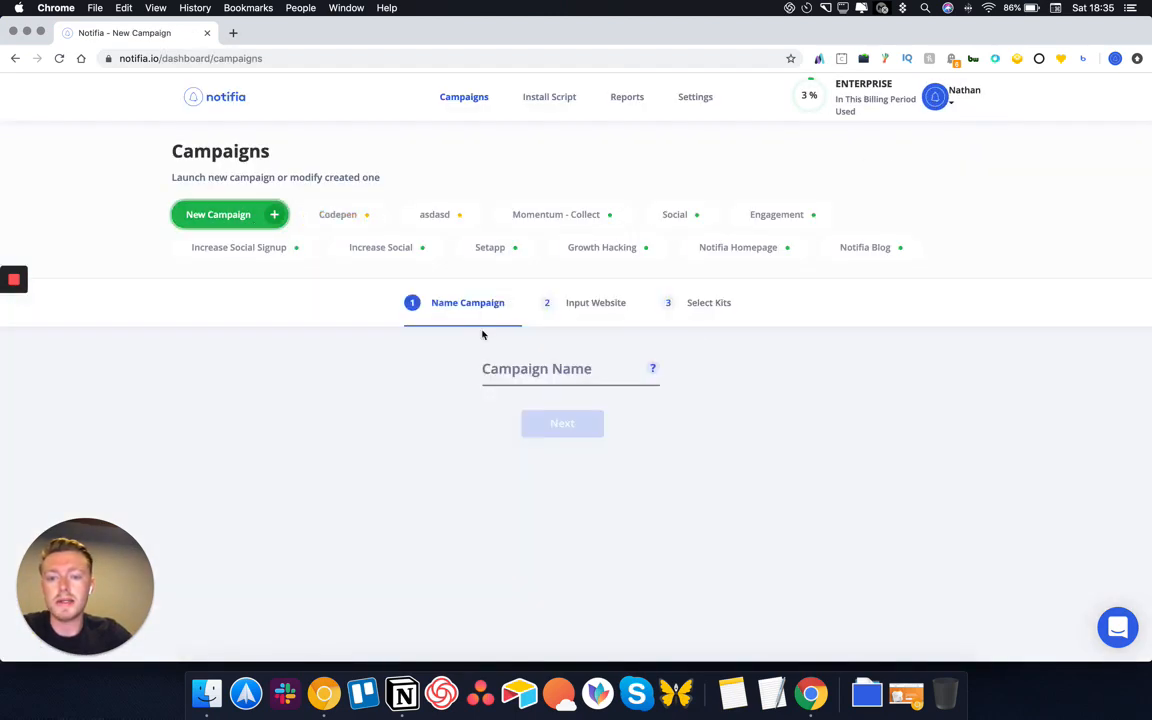
pyautogui.click(537, 373)
pyautogui.write('Demo')
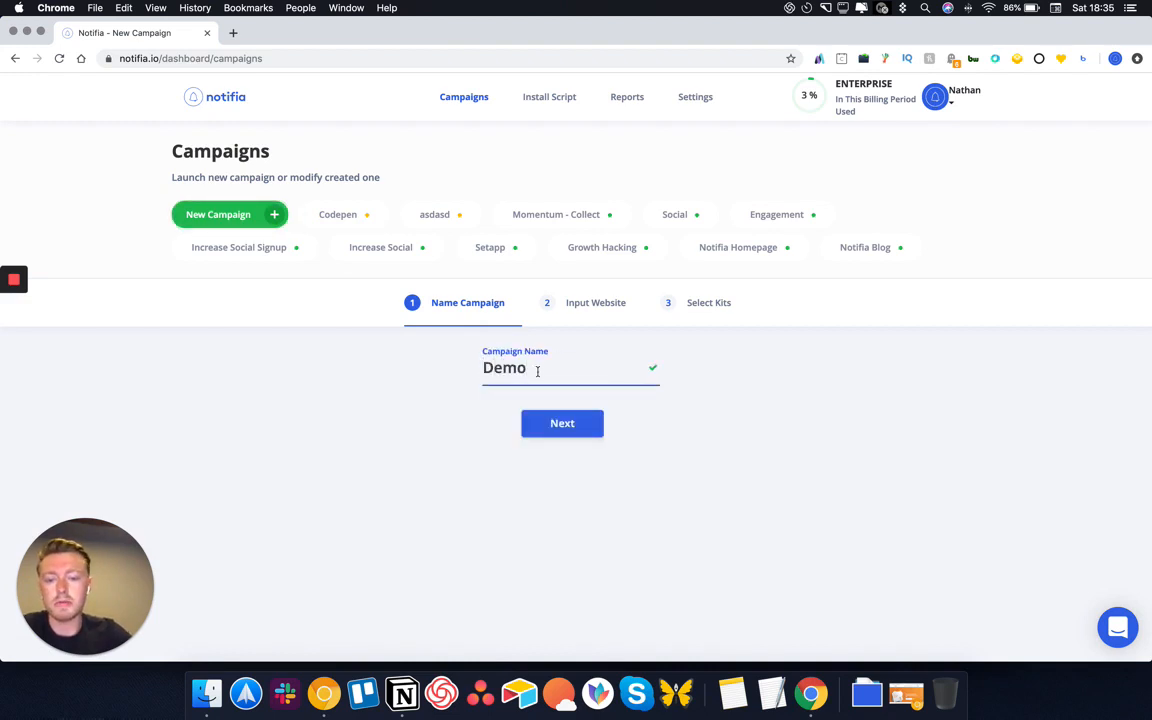
pyautogui.click(545, 424)
# Set the website to notifia.io, choose the Conversion Feed kit, and launch the campaign
pyautogui.click(459, 366)
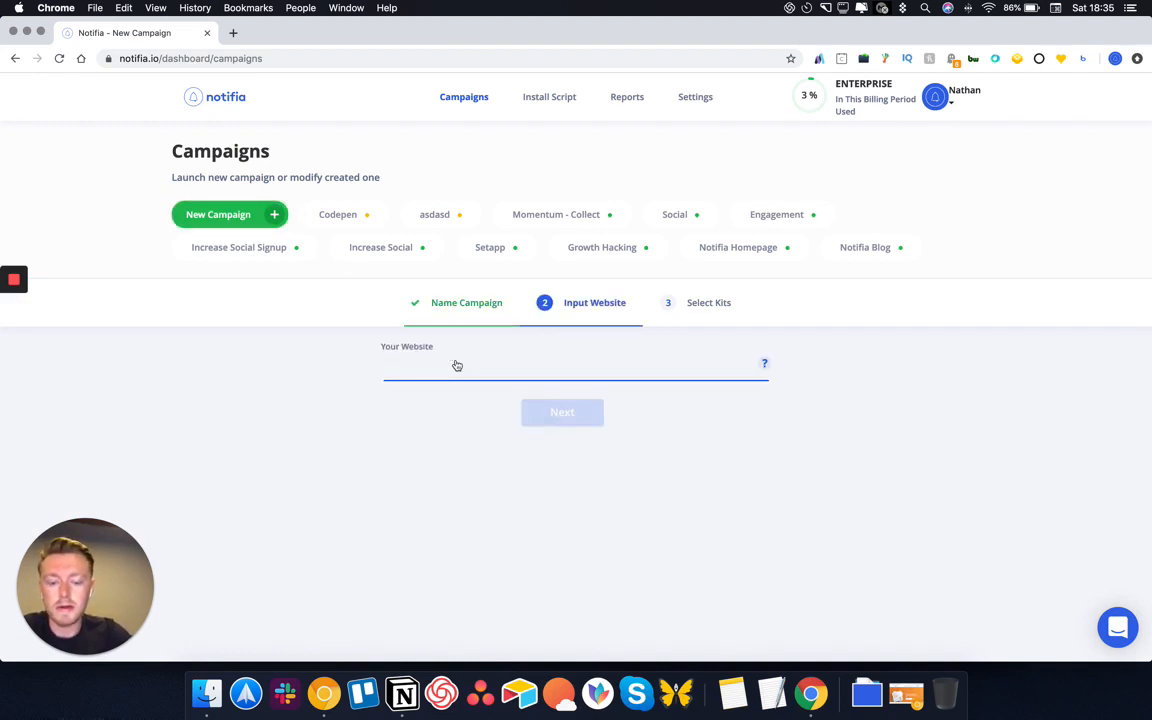
pyautogui.write('notifia.io')
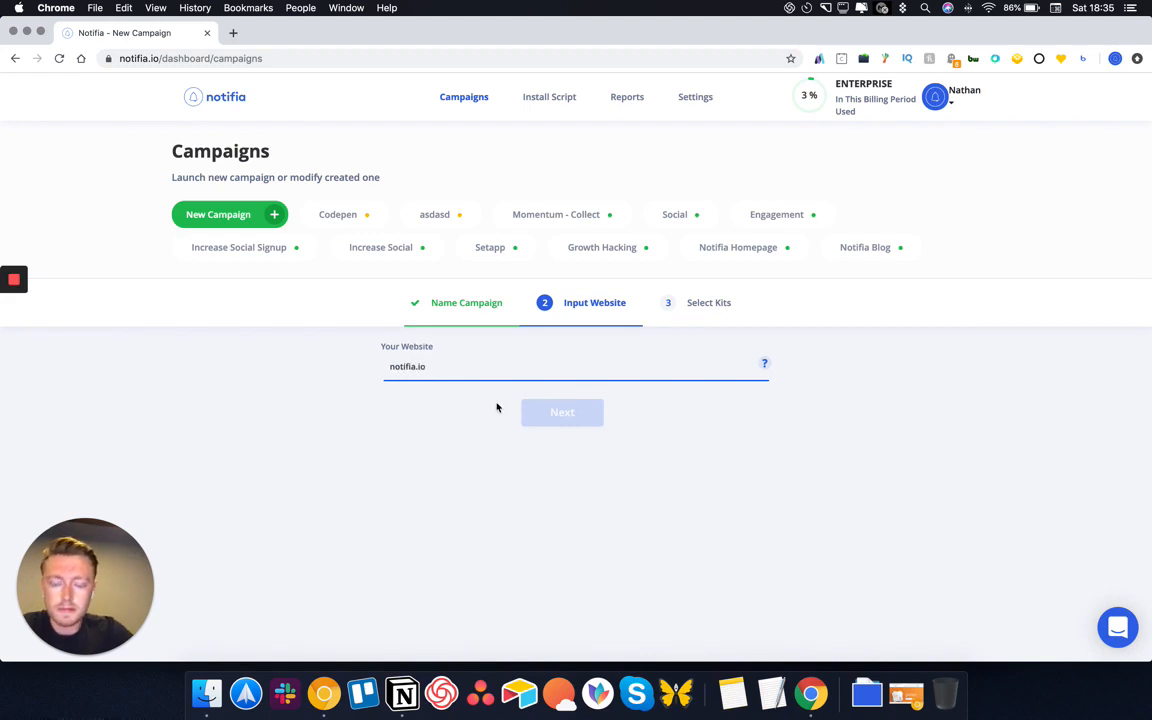
pyautogui.press('Return')
pyautogui.click(550, 414)
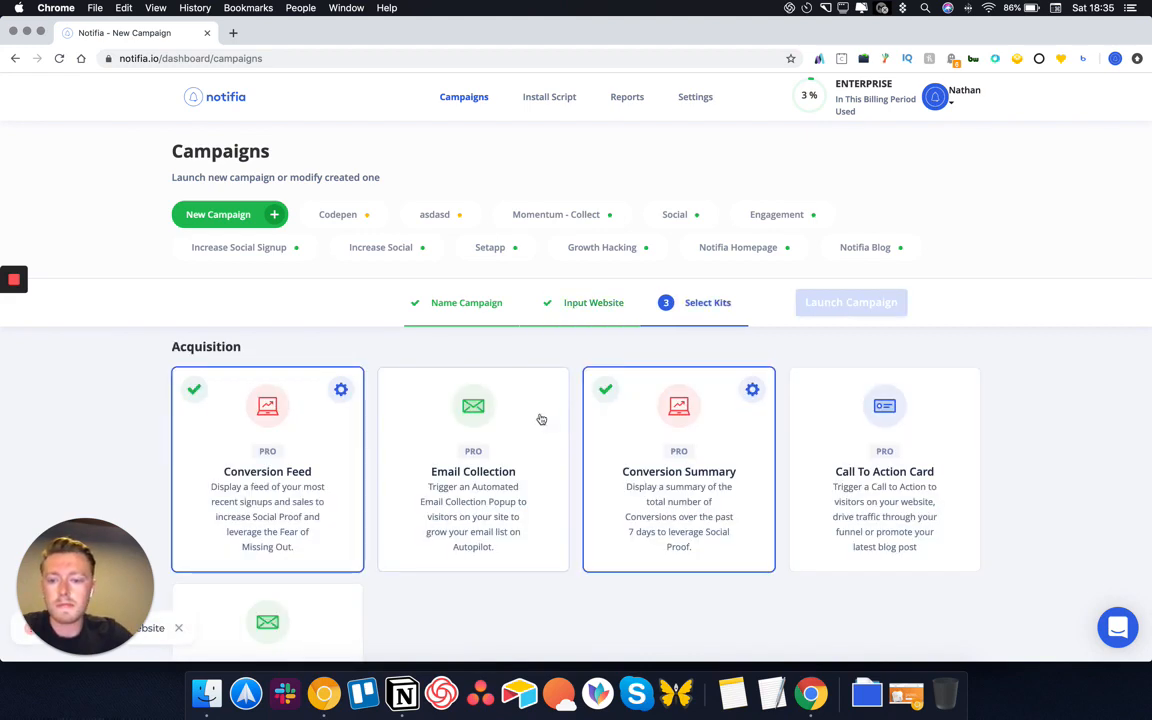
pyautogui.scroll(-1, 467, 430)
pyautogui.click(299, 433)
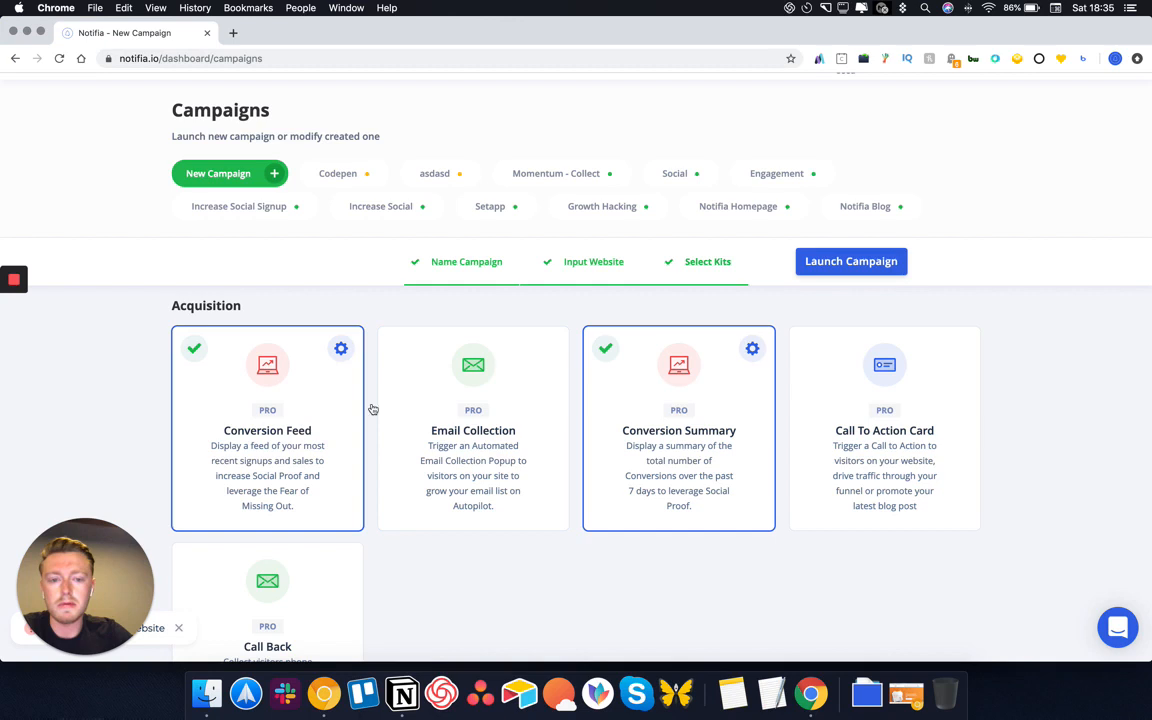
pyautogui.click(836, 268)
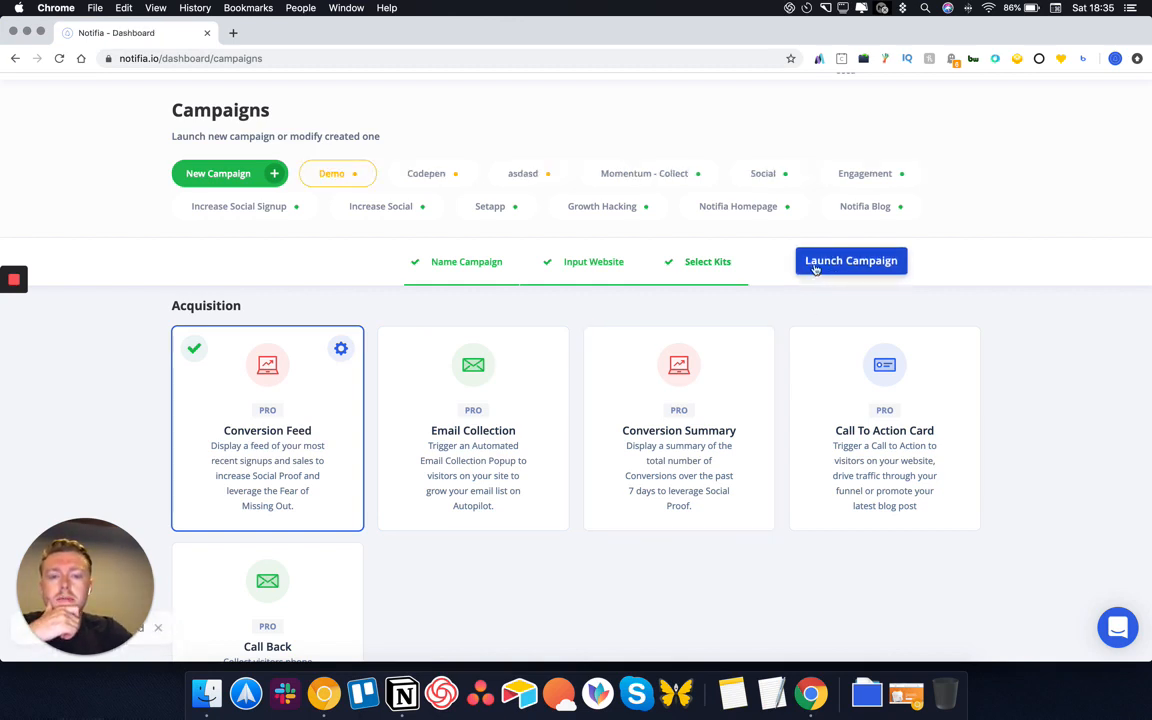
pyautogui.click(960, 276)
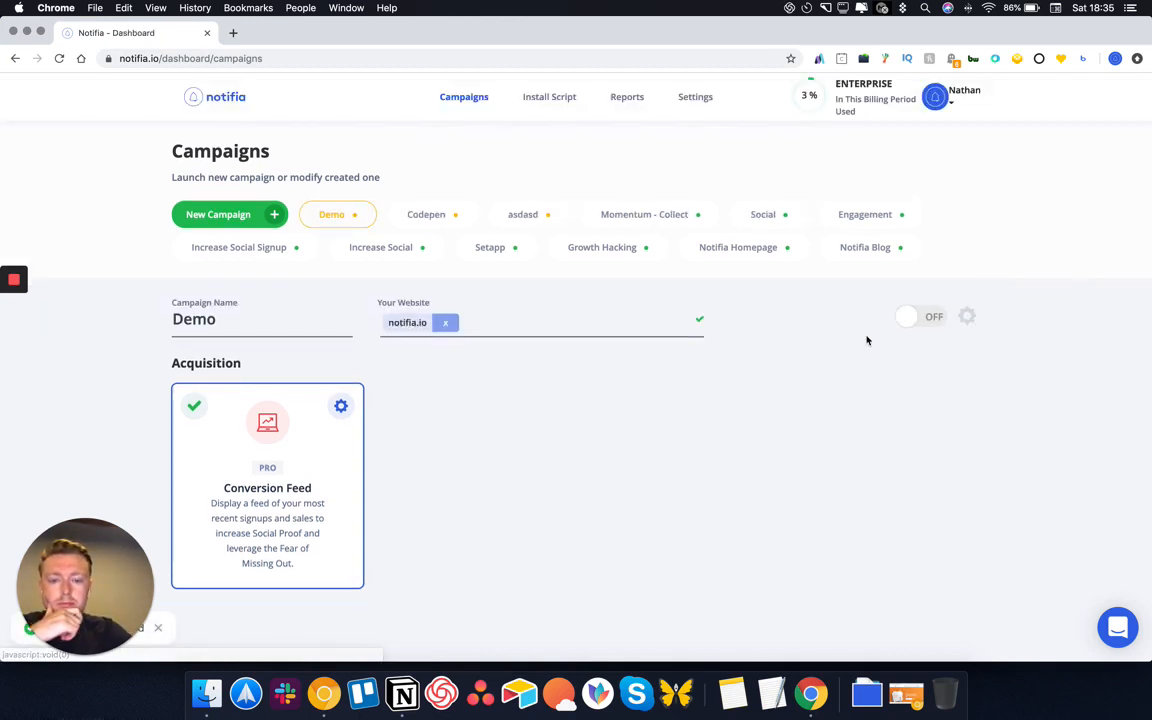
# Open Install More Kits from the gear menu, keeping Conversion Feed selected
pyautogui.click(965, 317)
pyautogui.click(987, 339)
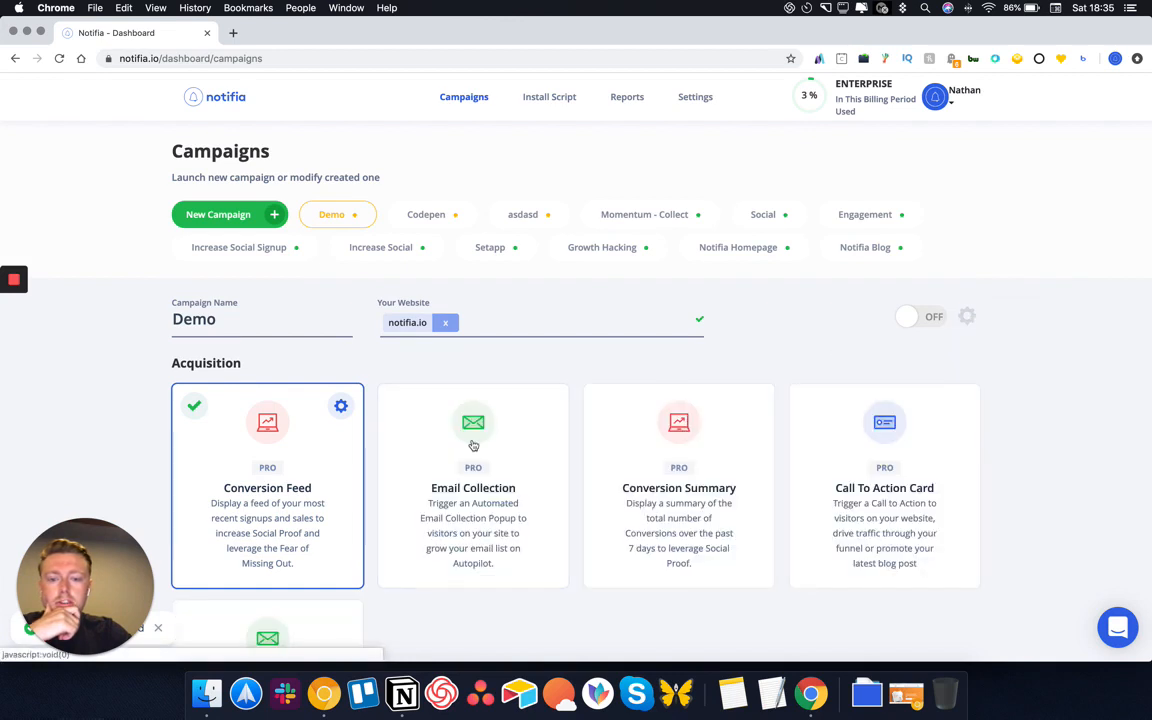
pyautogui.scroll(-2, 471, 445)
pyautogui.click(352, 408)
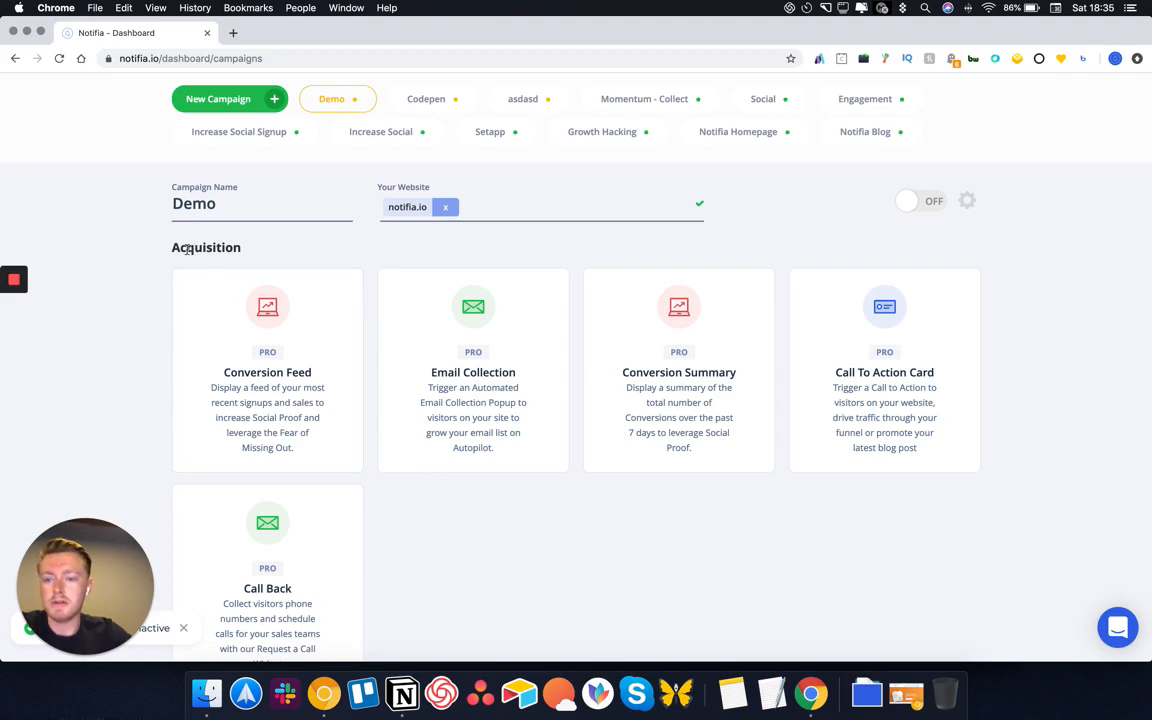
pyautogui.scroll(-10, 239, 327)
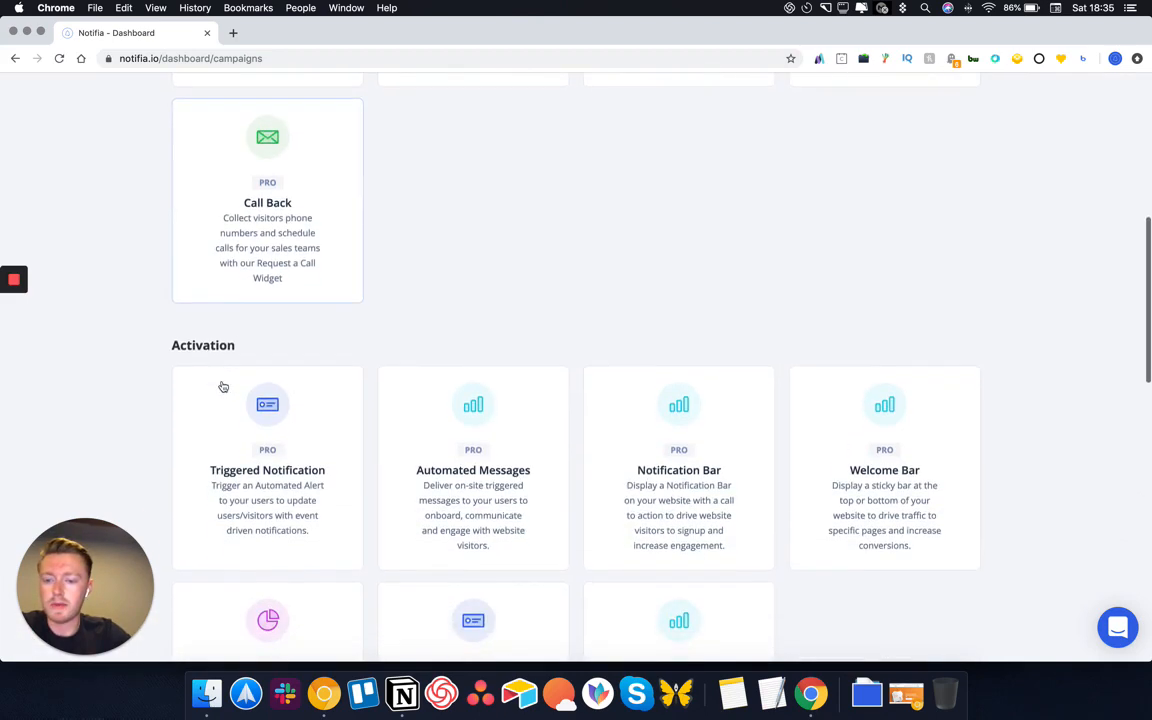
pyautogui.scroll(2, 216, 350)
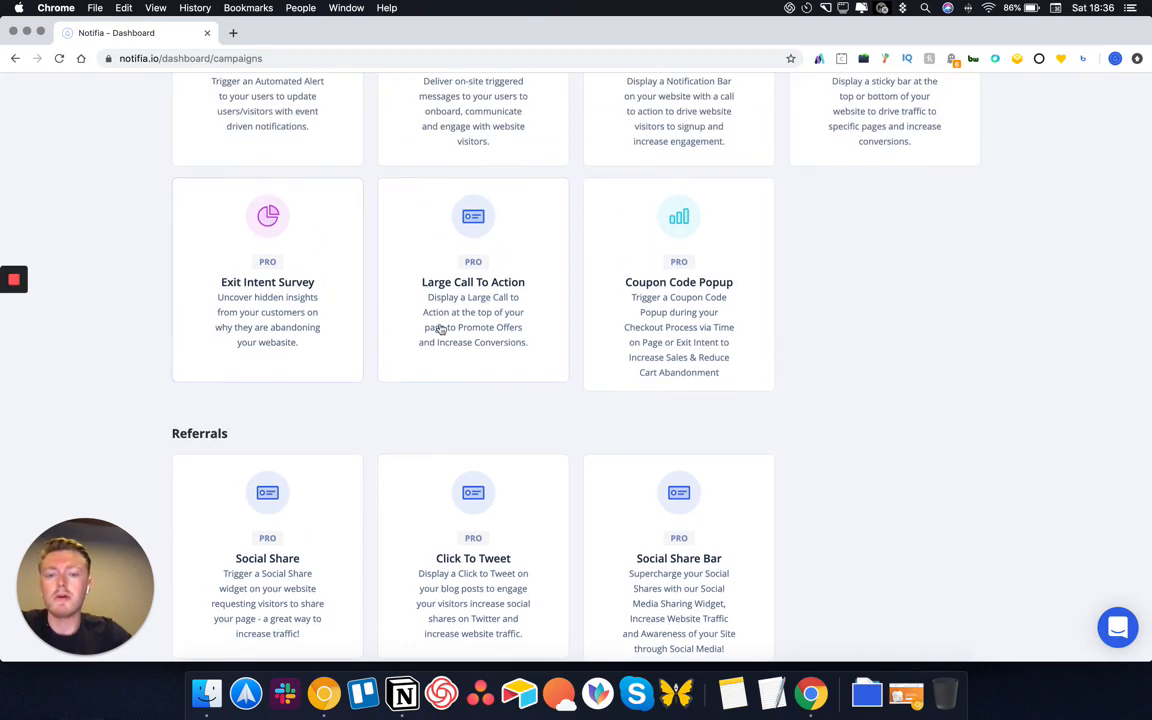
pyautogui.scroll(-6, 440, 330)
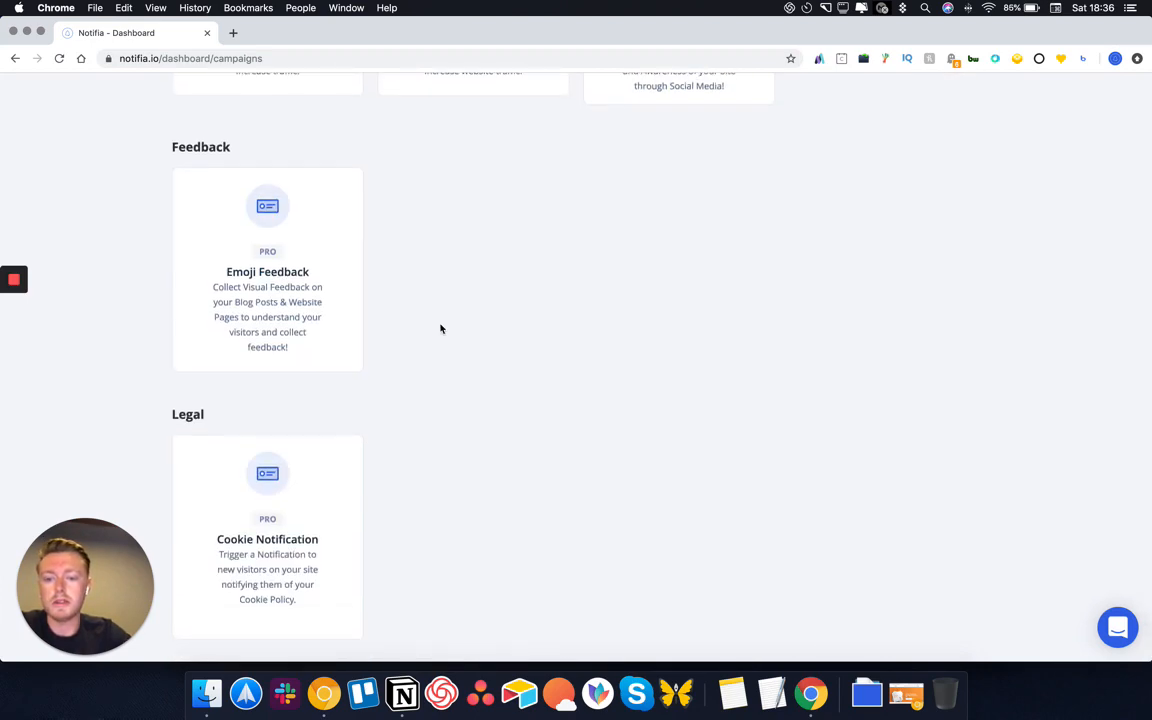
pyautogui.scroll(4, 440, 329)
pyautogui.scroll(15, 440, 329)
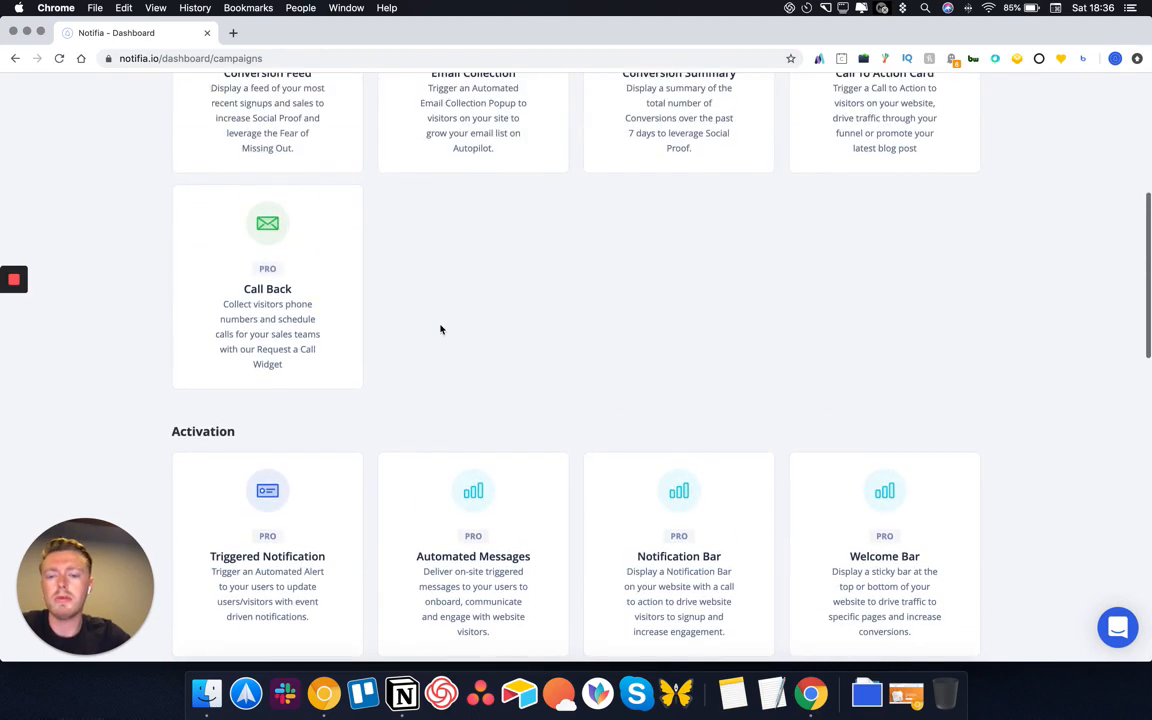
pyautogui.scroll(8, 433, 348)
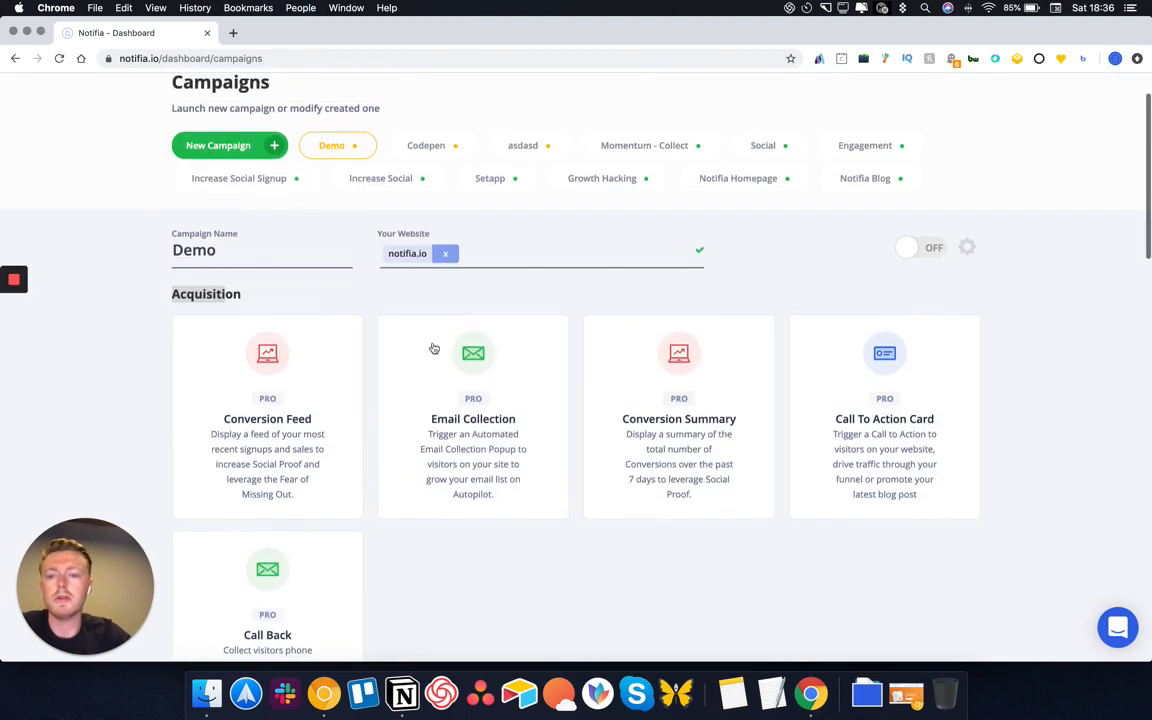
pyautogui.click(347, 394)
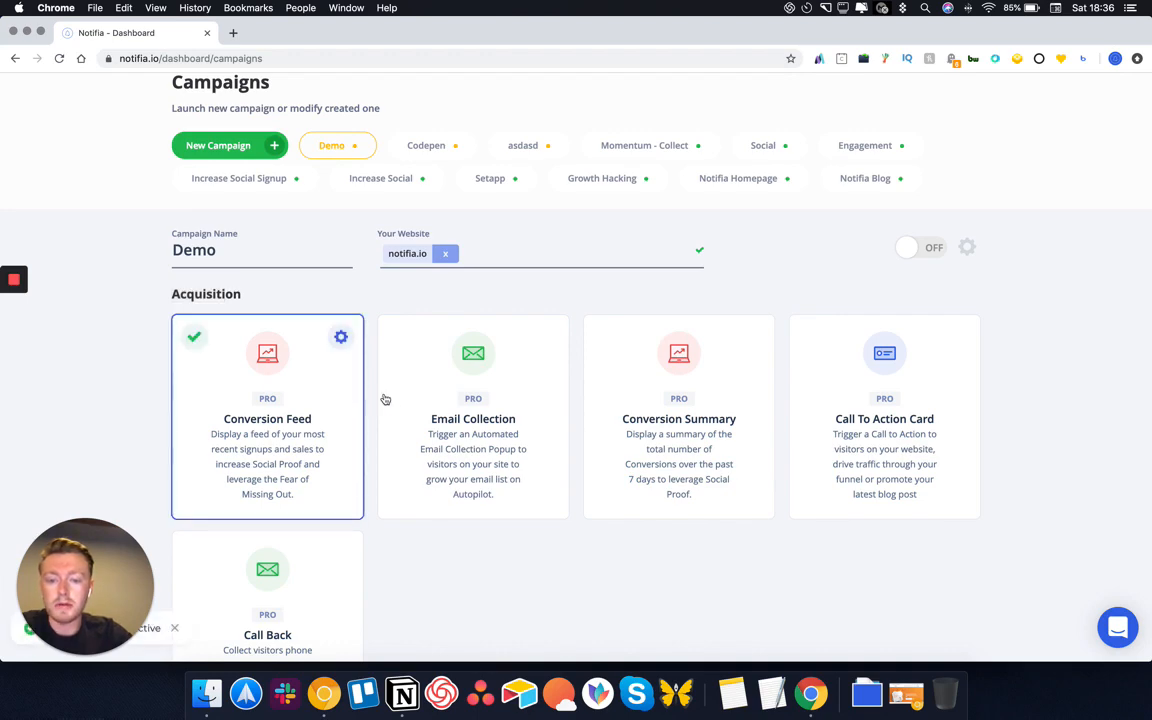
# Select Email Collection, Conversion Summary, Call To Action Card, Call Back, Triggered Notification, Automated Messages, Notification Bar and Welcome Bar
pyautogui.click(385, 399)
pyautogui.click(663, 406)
pyautogui.click(800, 420)
pyautogui.scroll(-6, 619, 487)
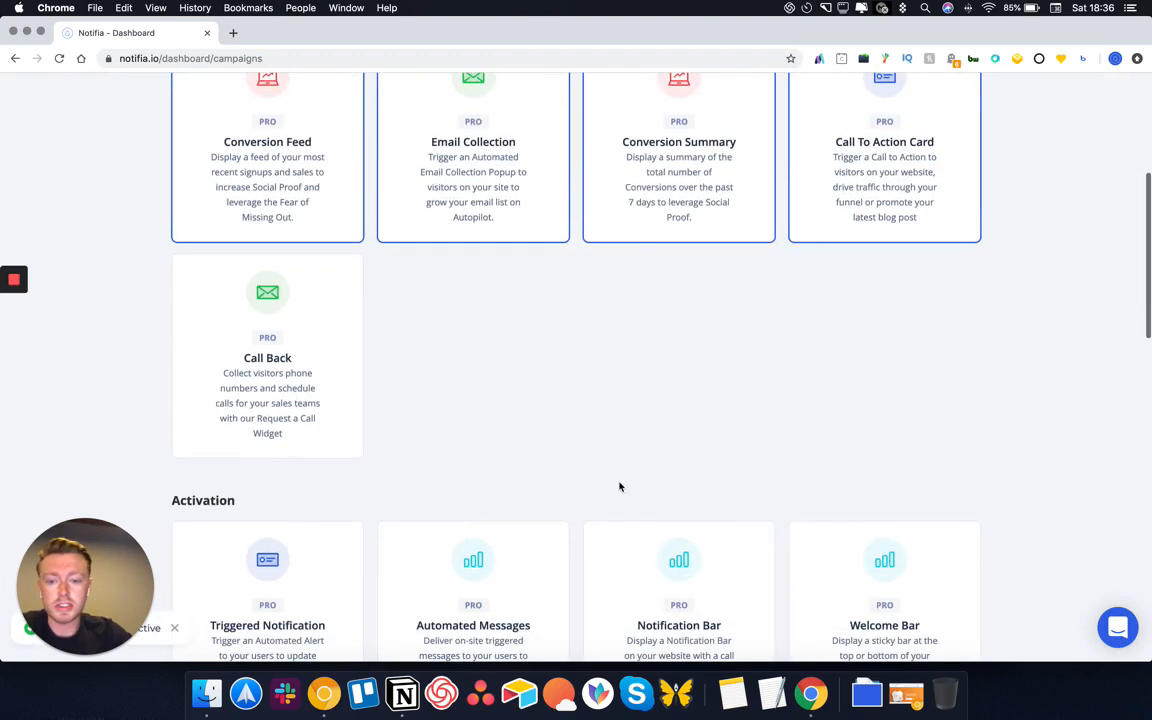
pyautogui.click(254, 391)
pyautogui.scroll(-5, 254, 391)
pyautogui.click(310, 440)
pyautogui.click(430, 448)
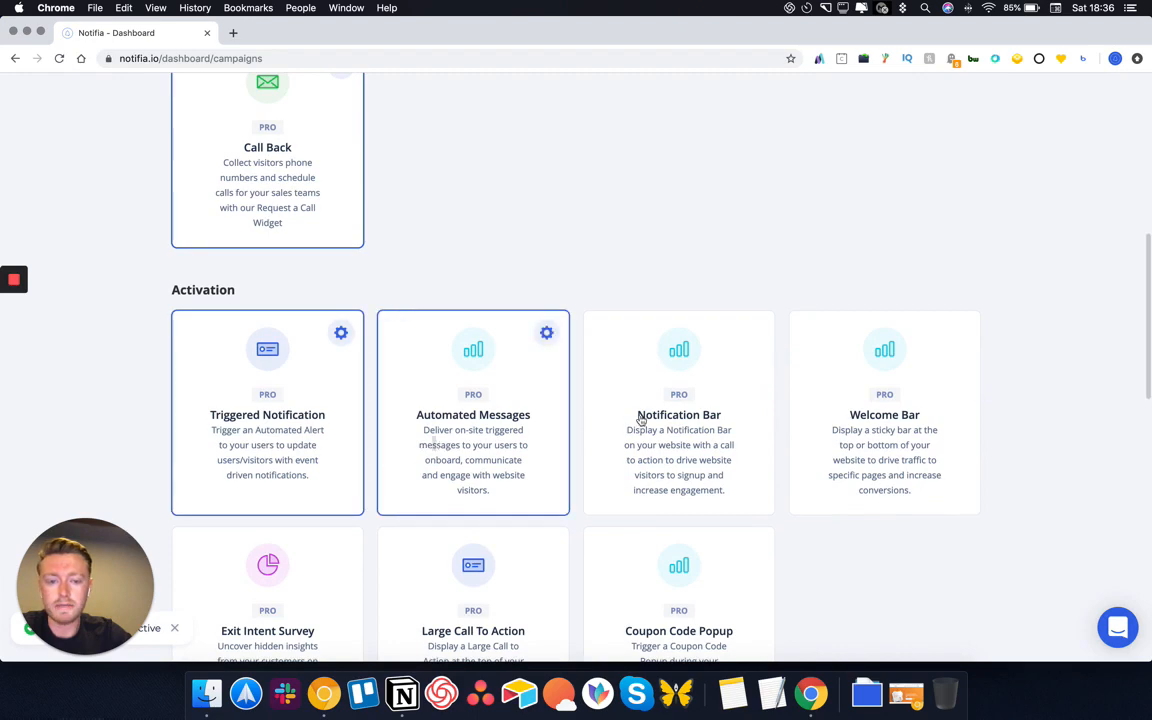
pyautogui.click(641, 420)
pyautogui.click(933, 432)
# Select Exit Intent Survey through Emoji Feedback, including Coupon Code Popup and Social Share, then save
pyautogui.scroll(-5, 504, 548)
pyautogui.click(352, 505)
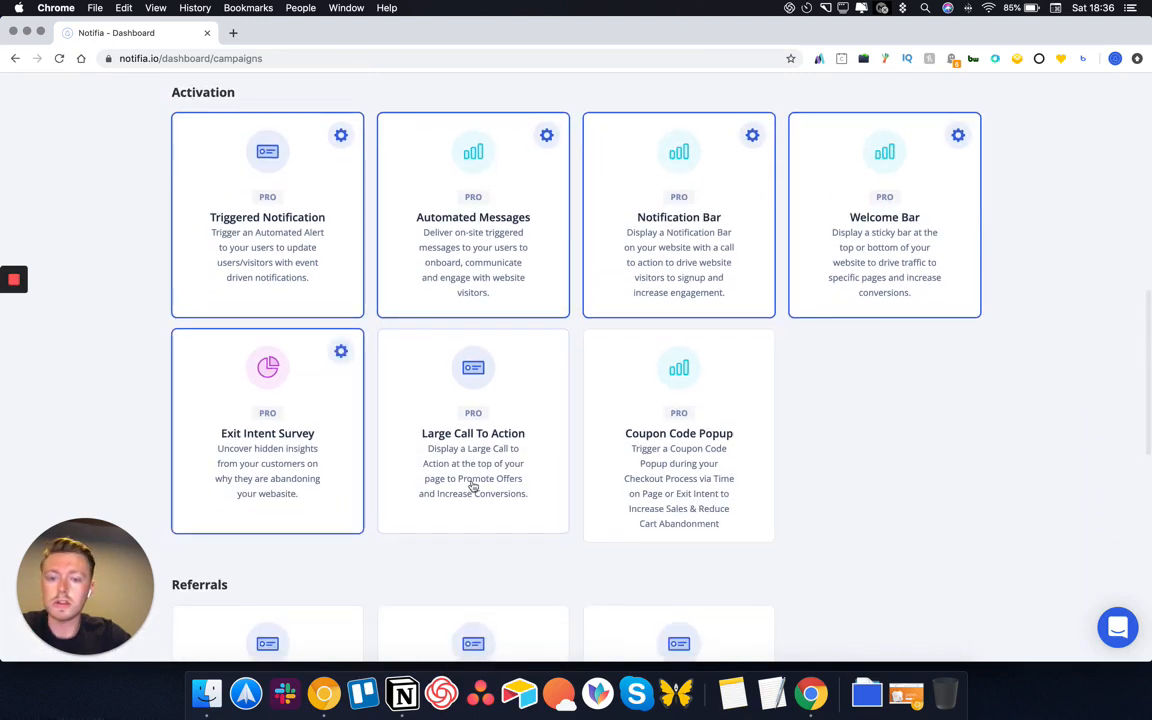
pyautogui.click(473, 487)
pyautogui.click(640, 480)
pyautogui.scroll(-5, 640, 480)
pyautogui.click(193, 530)
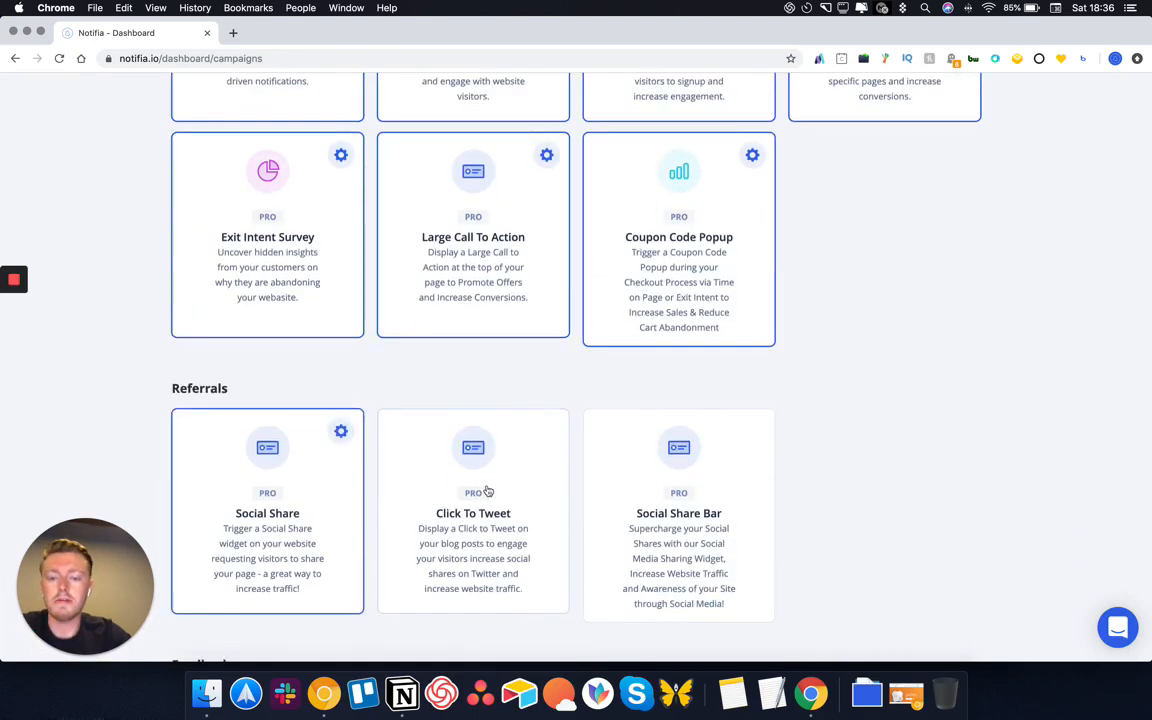
pyautogui.click(487, 491)
pyautogui.click(668, 546)
pyautogui.scroll(-5, 667, 547)
pyautogui.click(319, 535)
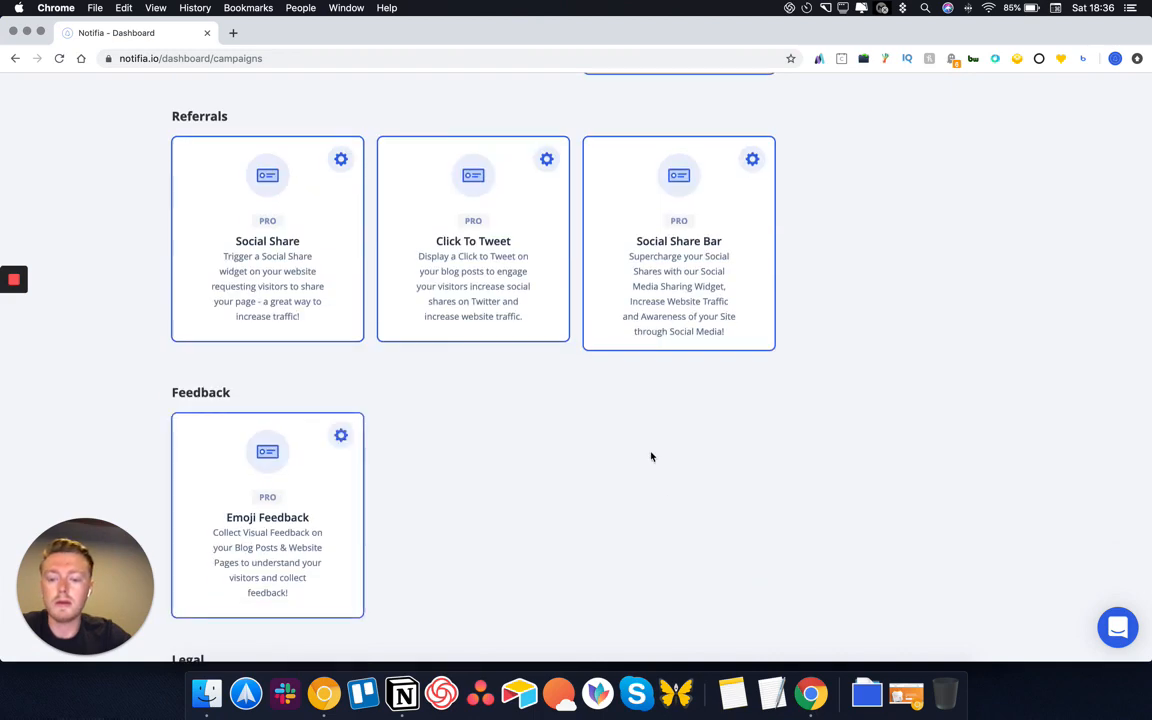
pyautogui.scroll(-5, 651, 456)
pyautogui.scroll(20, 651, 470)
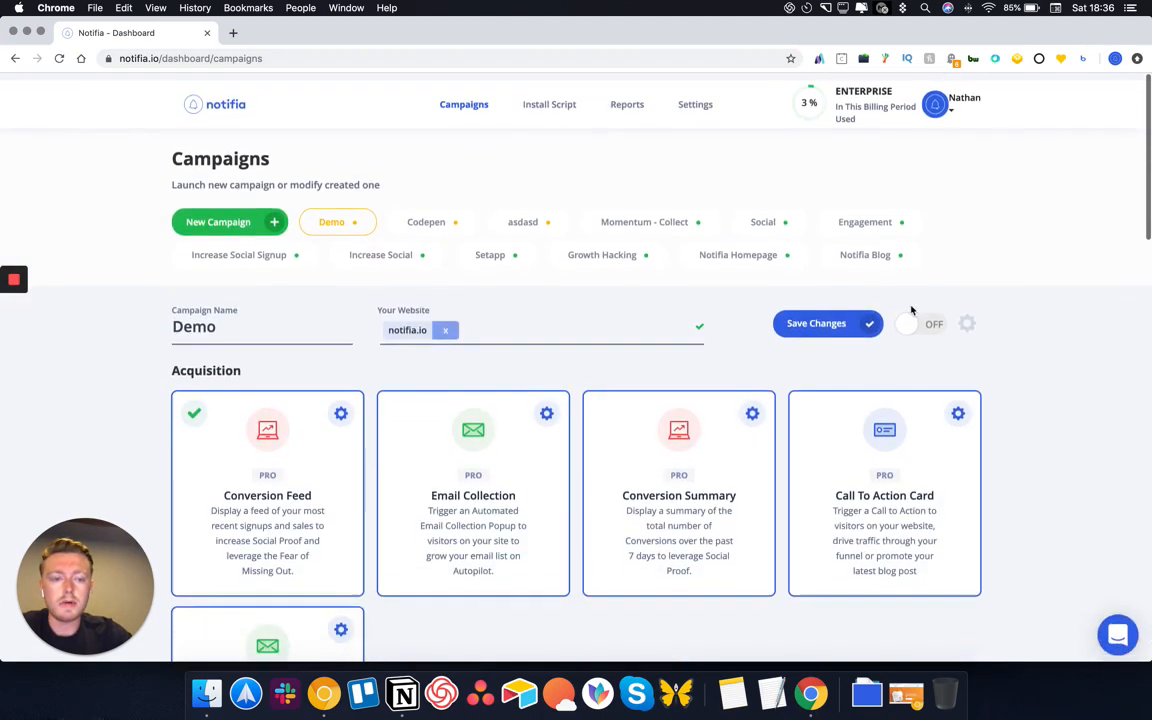
pyautogui.click(868, 324)
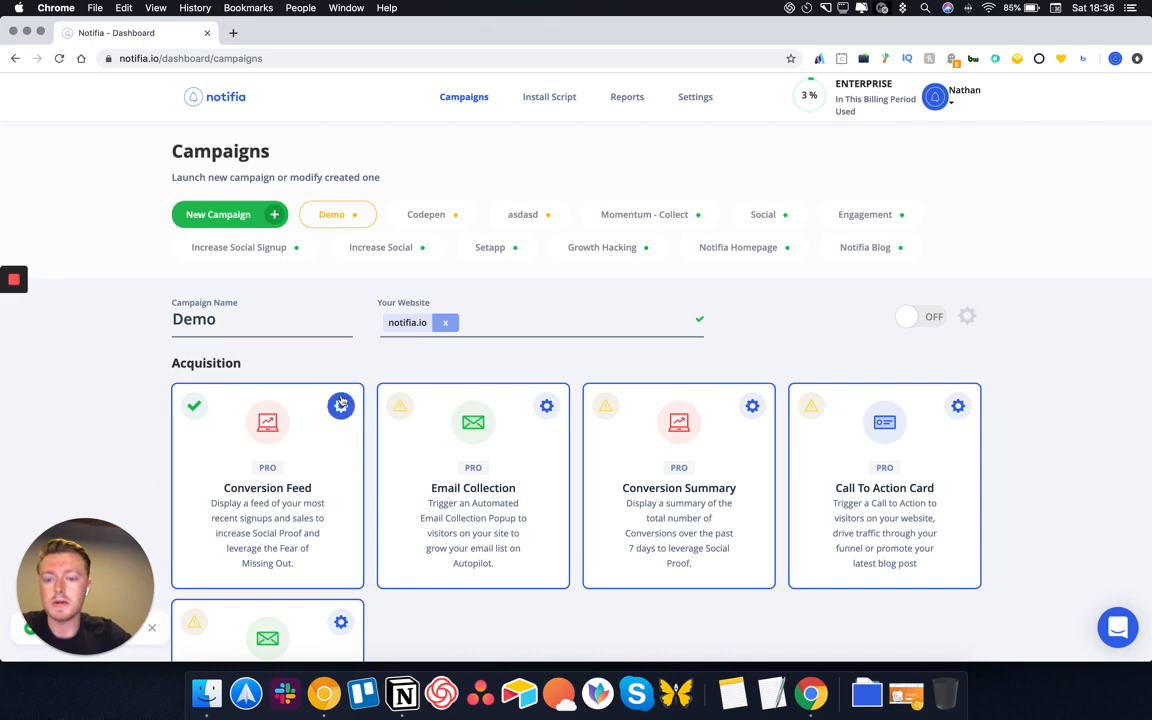
# In Conversion Feed settings, keep Notifia branding and switch off the close button
pyautogui.click(341, 406)
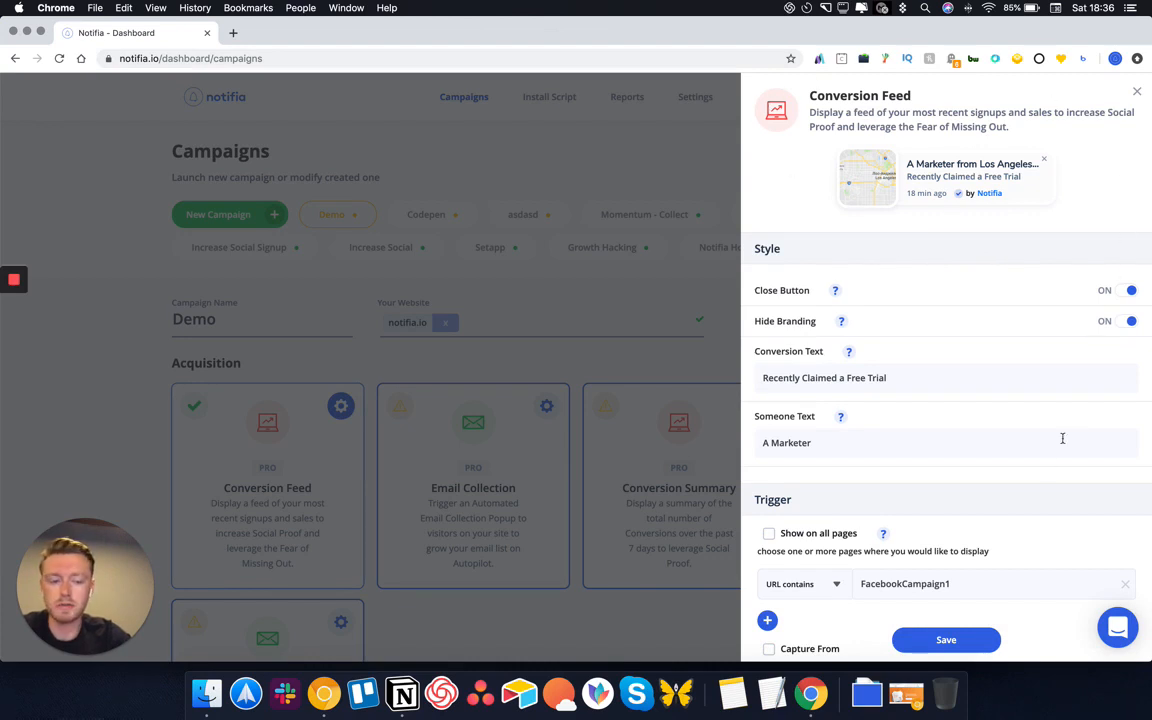
pyautogui.scroll(-2, 1062, 438)
pyautogui.scroll(2, 1049, 463)
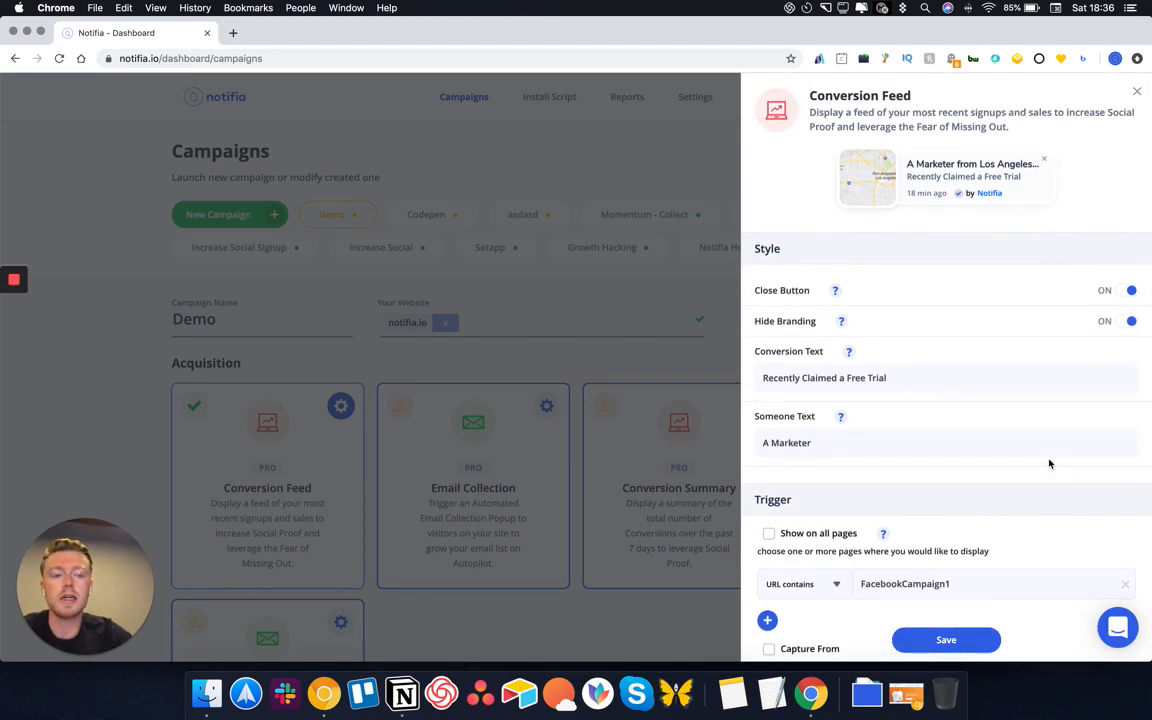
pyautogui.click(1128, 323)
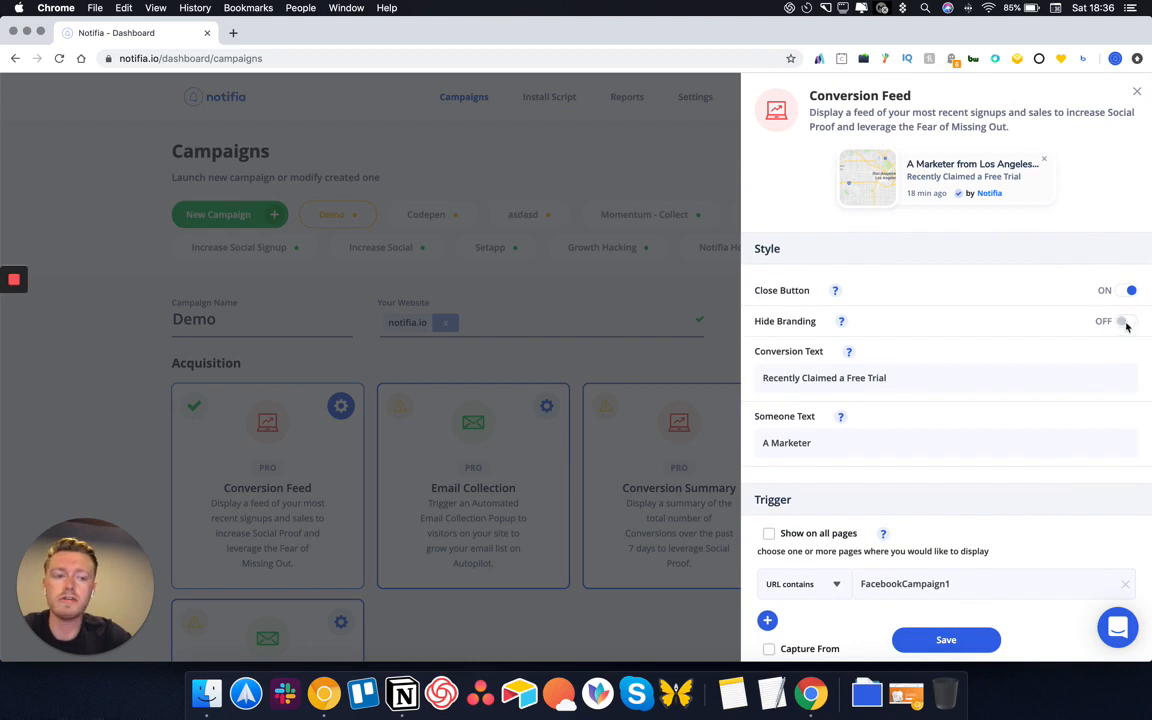
pyautogui.click(1126, 292)
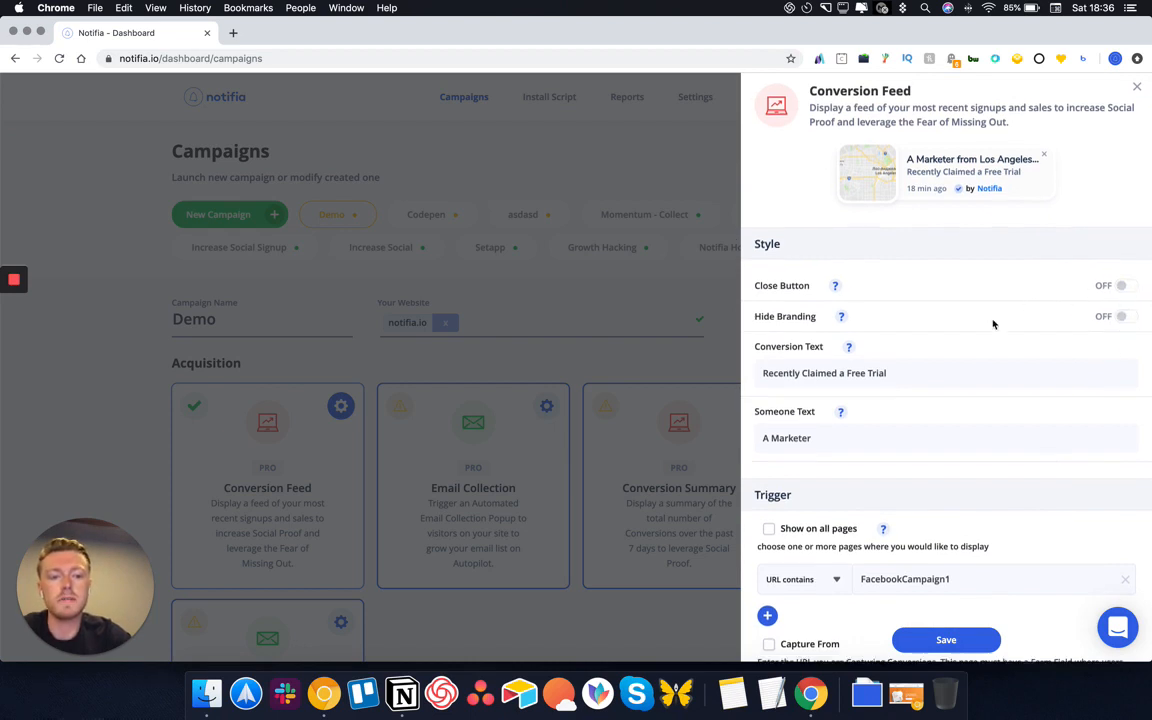
# Change the conversion message to 'Recently Signed Up for Notifia'
pyautogui.scroll(-1, 980, 330)
pyautogui.click(897, 350)
pyautogui.moveTo(897, 350); pyautogui.dragTo(763, 346)
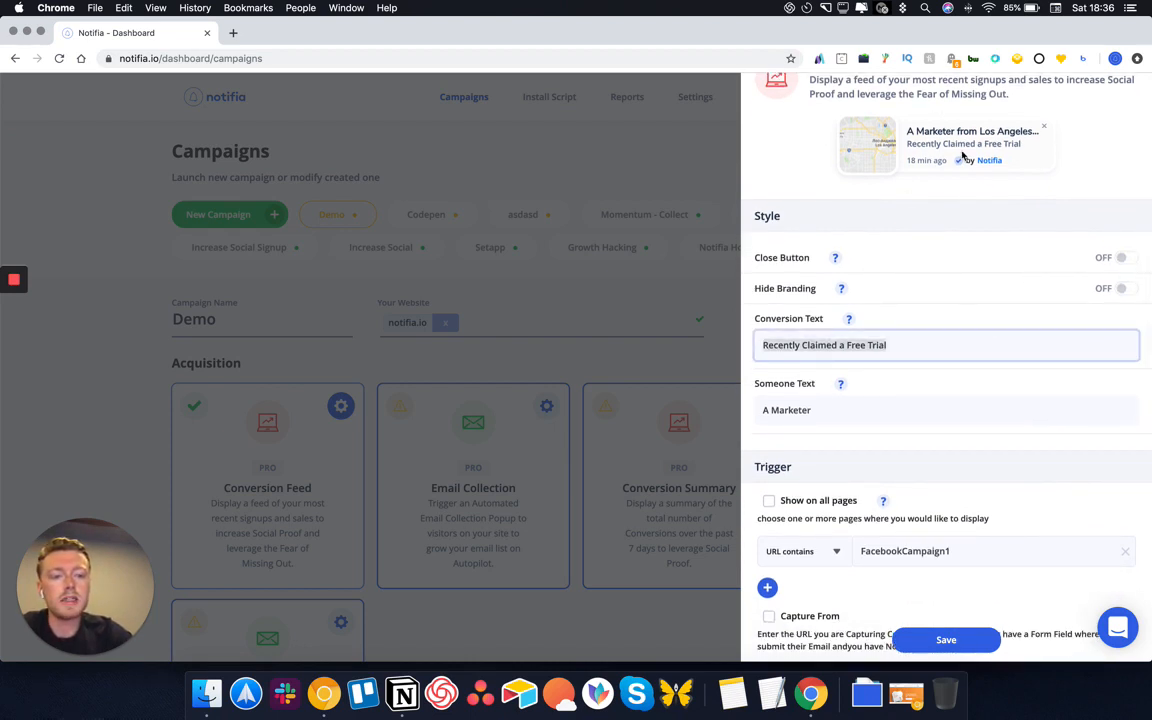
pyautogui.scroll(1, 963, 156)
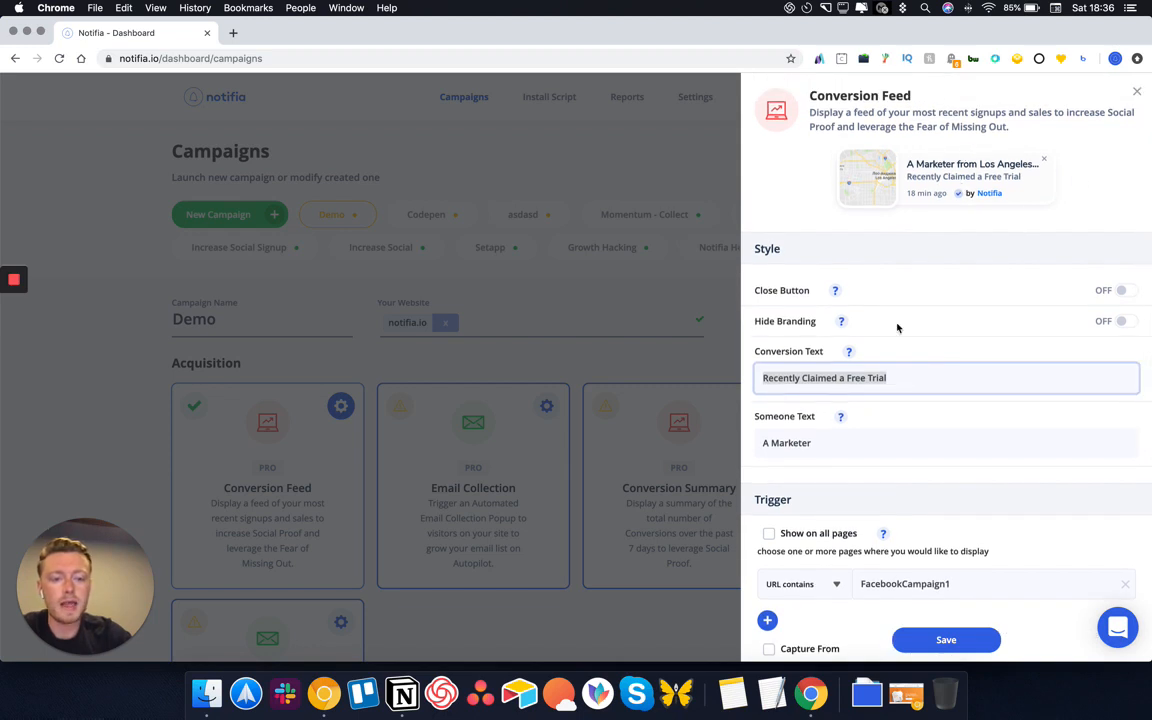
pyautogui.write('Rwc')
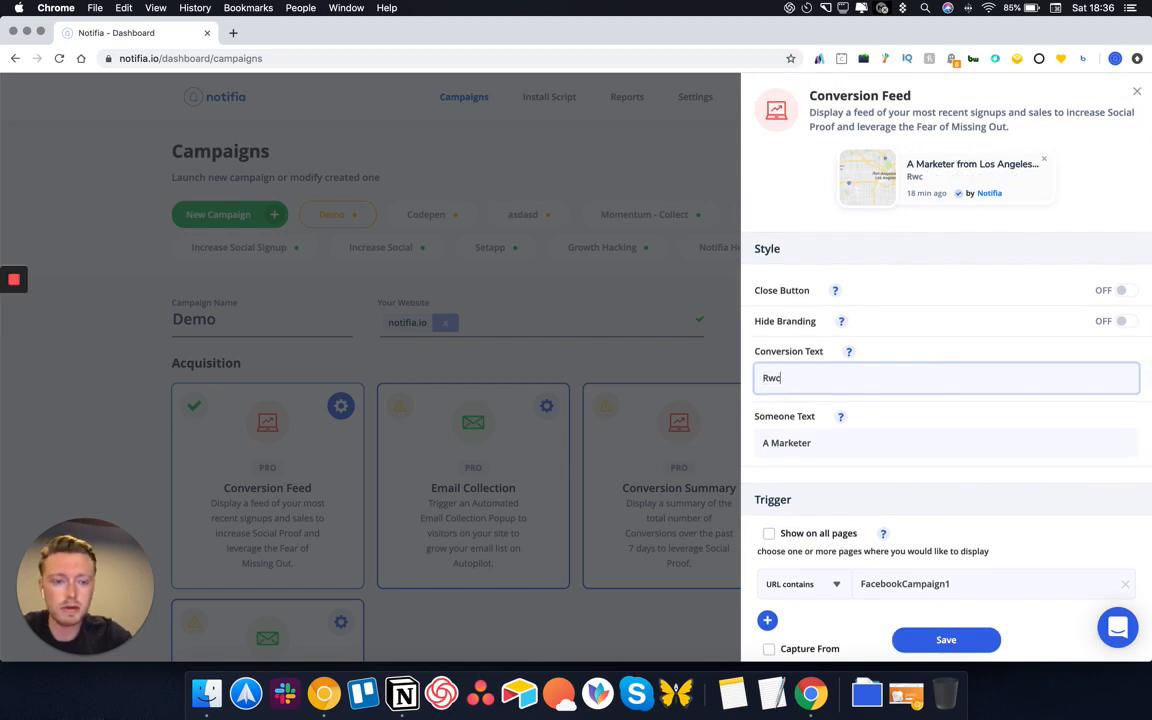
pyautogui.press('BackSpace')
pyautogui.write('ently ')
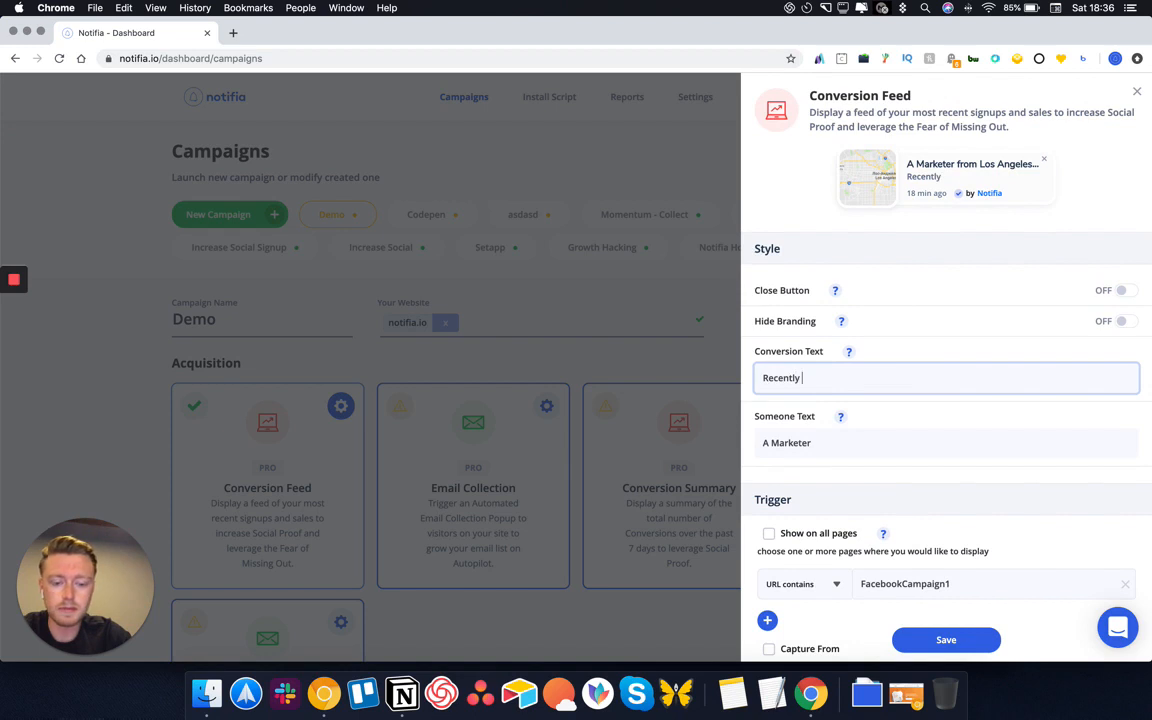
pyautogui.write('Signup')
pyautogui.press('BackSpace')
pyautogui.press('BackSpace')
pyautogui.write('ed ')
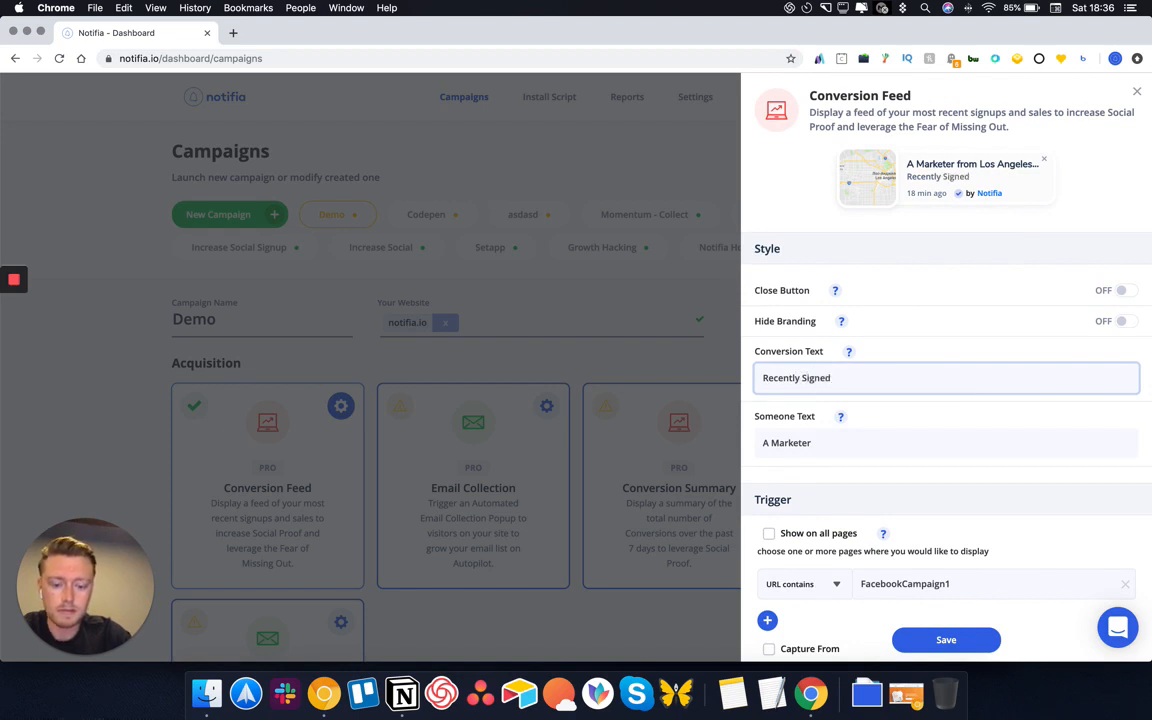
pyautogui.write('Up for Notifia')
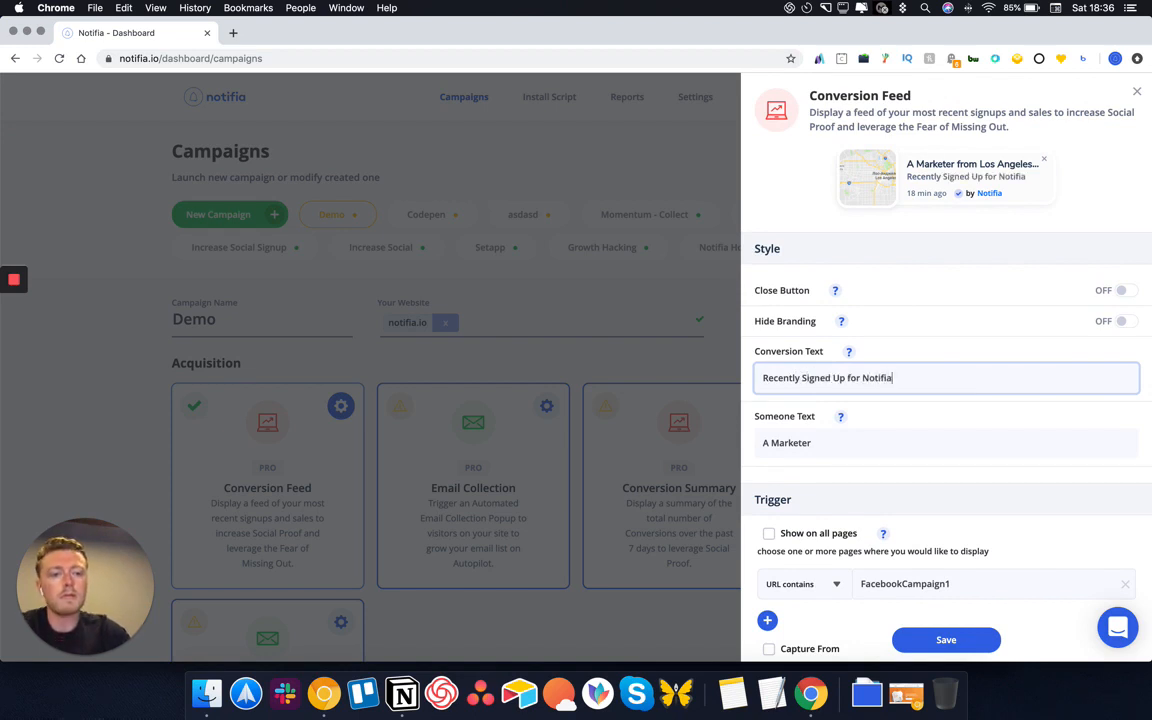
# Set the Someone Text to 'A Marketer' and check it in the preview popup
pyautogui.scroll(-2, 975, 398)
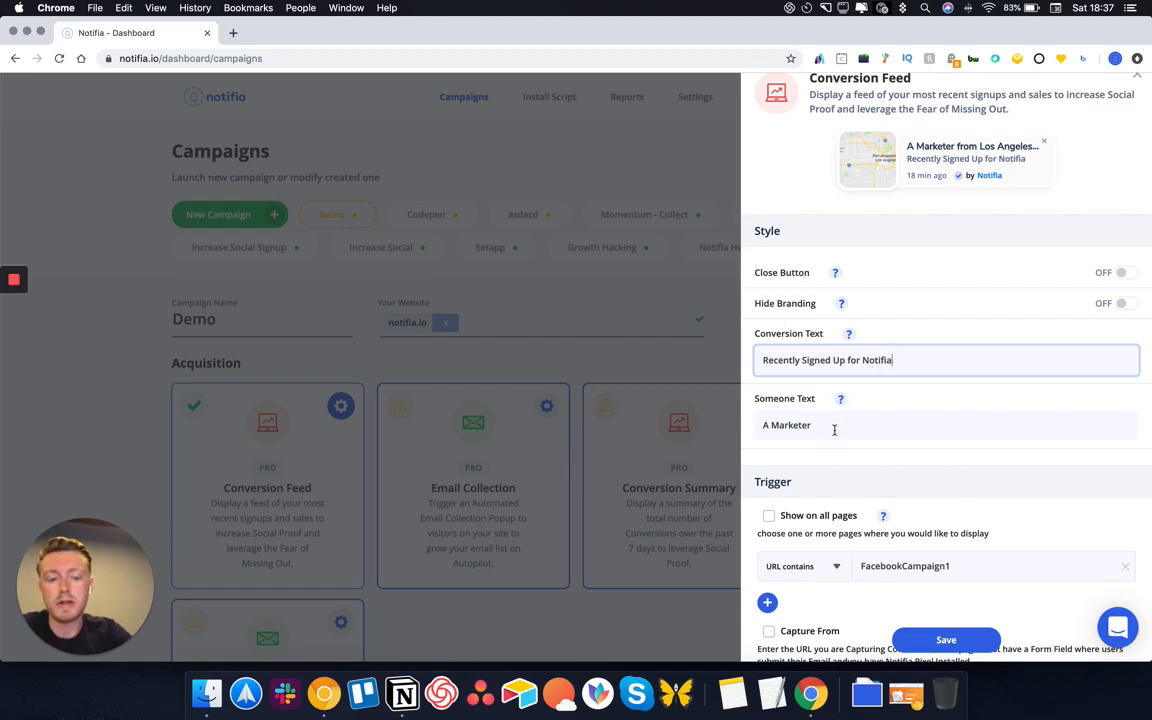
pyautogui.click(766, 425)
pyautogui.press('BackSpace')
pyautogui.press('BackSpace')
pyautogui.press('BackSpace')
pyautogui.press('BackSpace')
pyautogui.press('BackSpace')
pyautogui.press('BackSpace')
pyautogui.press('BackSpace')
pyautogui.press('BackSpace')
pyautogui.press('BackSpace')
pyautogui.press('BackSpace')
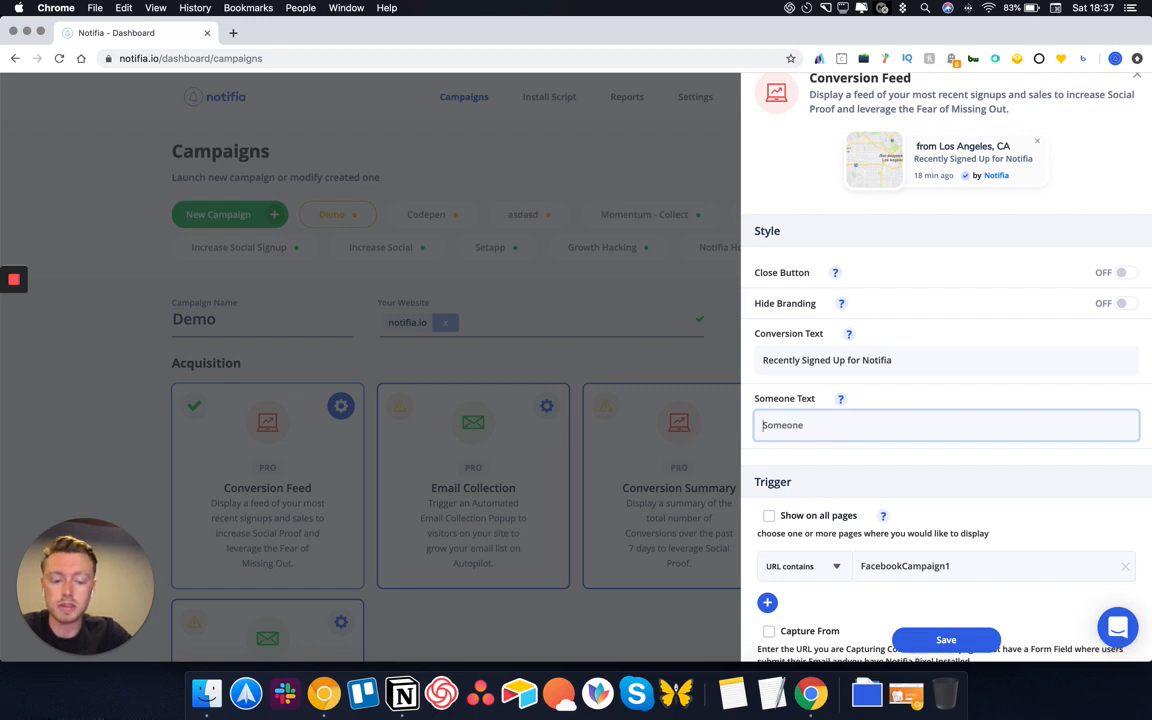
pyautogui.write('Dave')
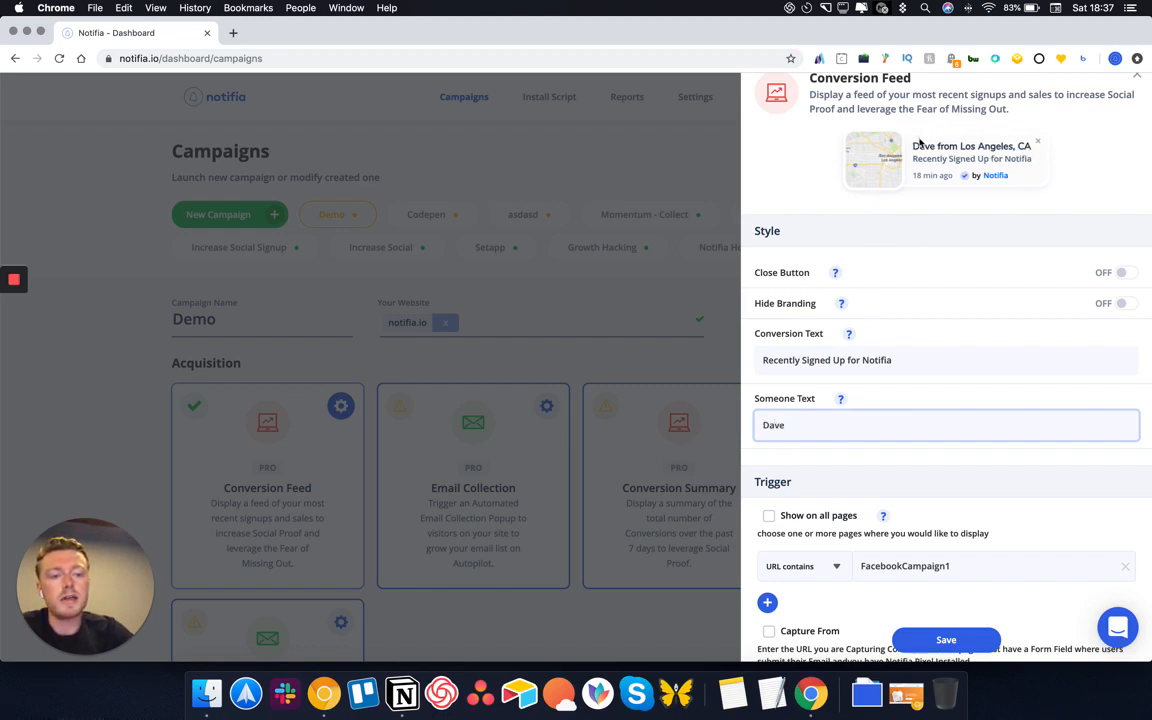
pyautogui.moveTo(830, 421); pyautogui.dragTo(735, 414)
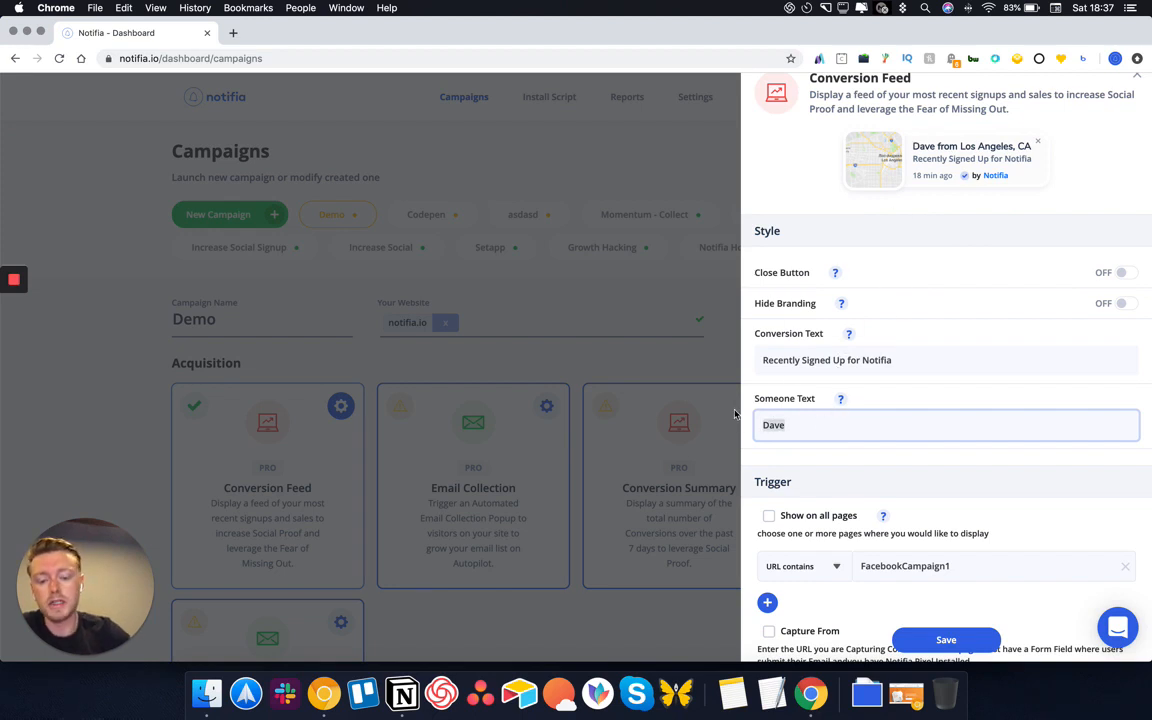
pyautogui.write('A Marketer')
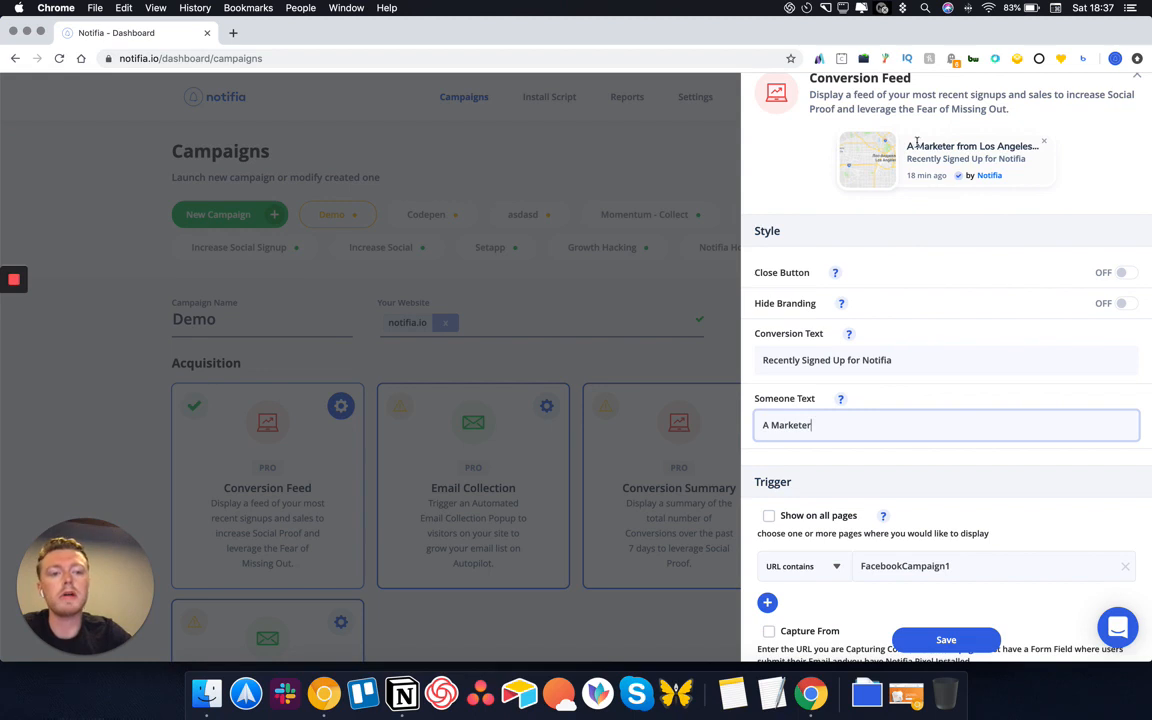
pyautogui.moveTo(907, 147); pyautogui.dragTo(1034, 149)
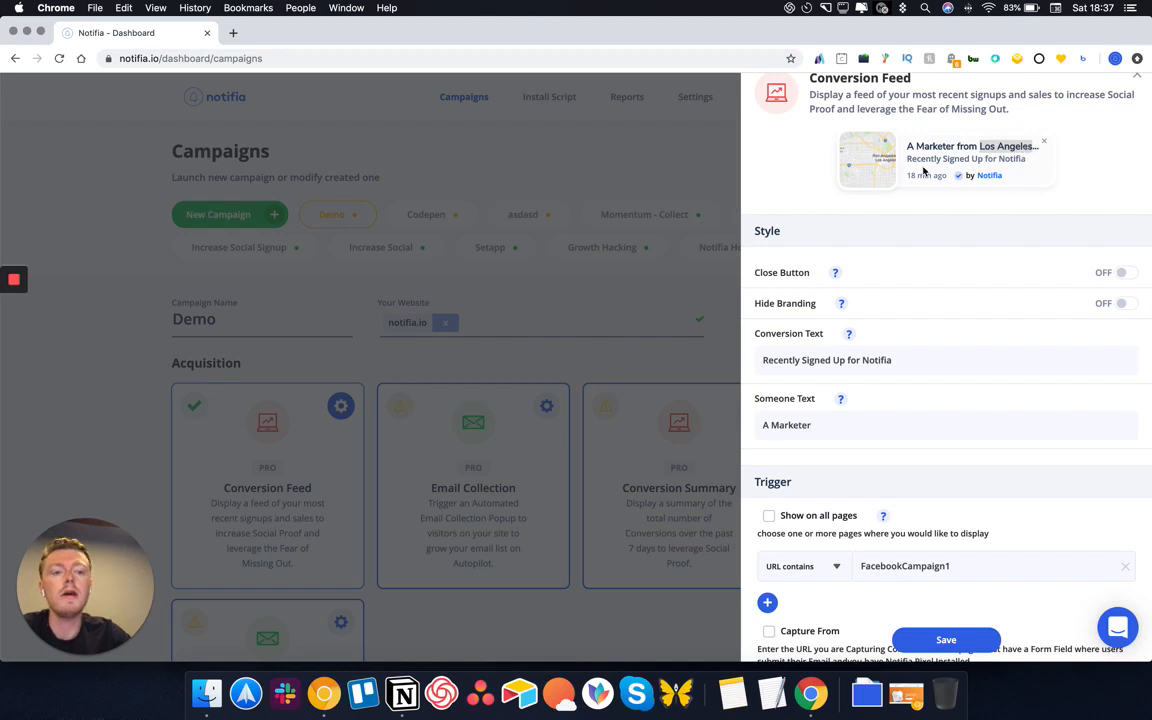
pyautogui.moveTo(907, 159); pyautogui.dragTo(1018, 170)
pyautogui.scroll(-4, 944, 319)
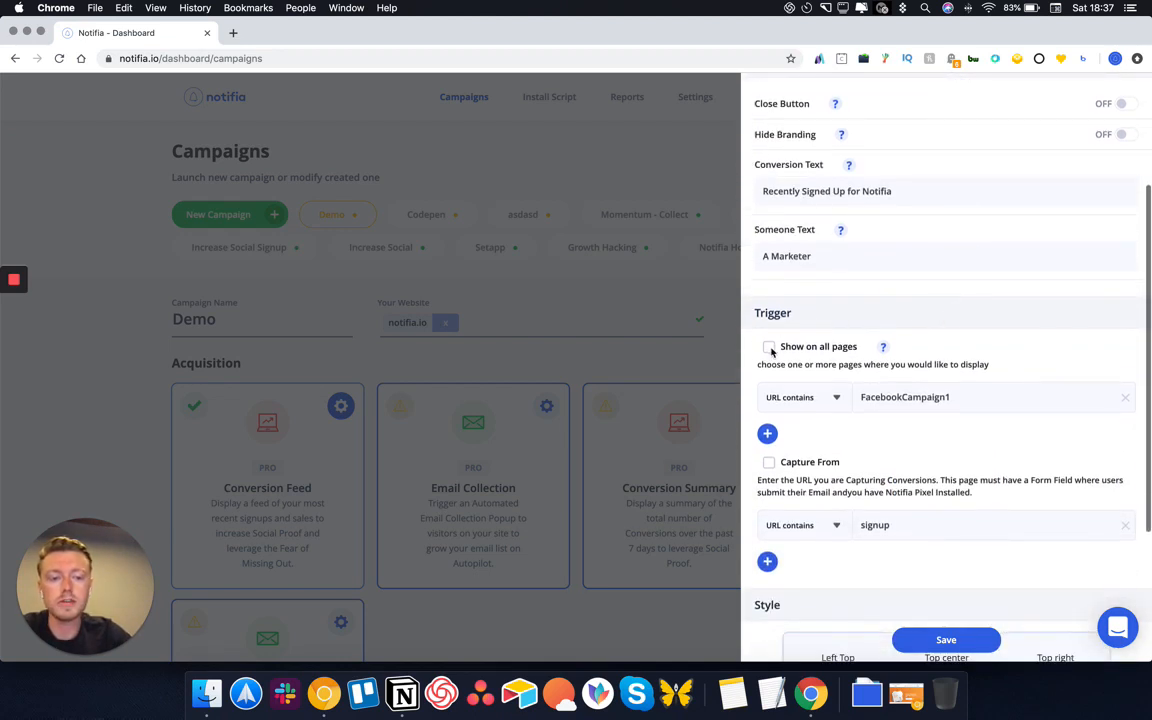
# Make the first page rule an exact match on notifia.io and review the signup rule
pyautogui.click(814, 400)
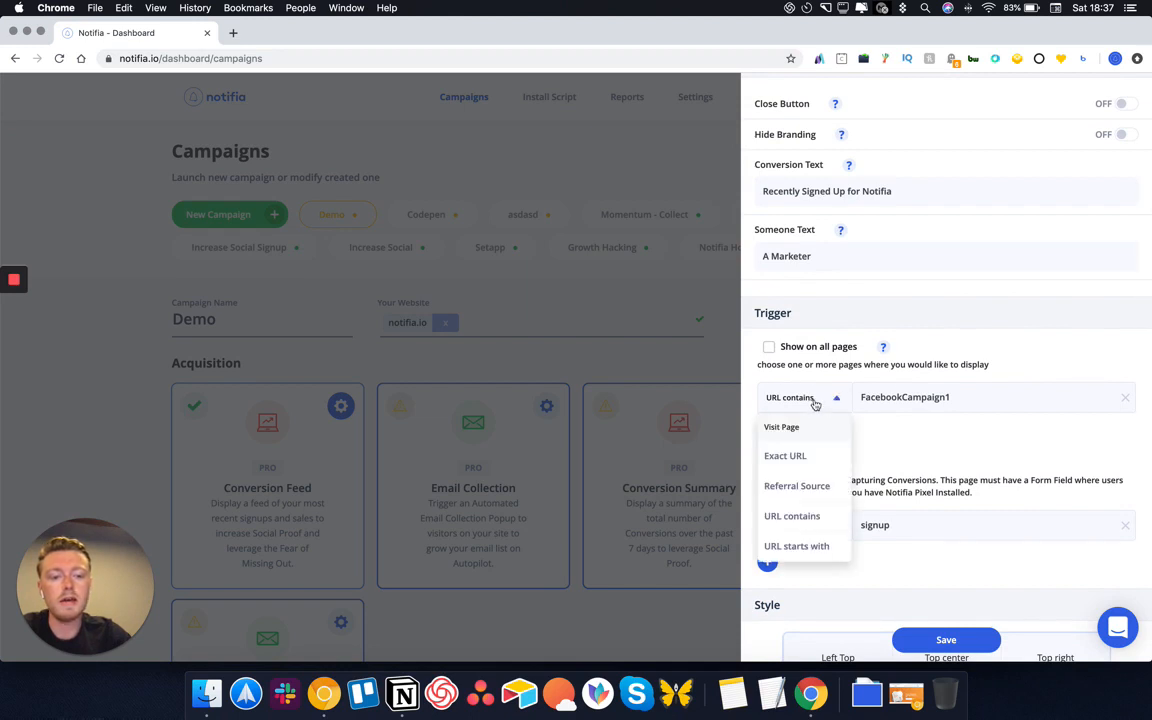
pyautogui.click(799, 456)
pyautogui.tripleClick(953, 397)
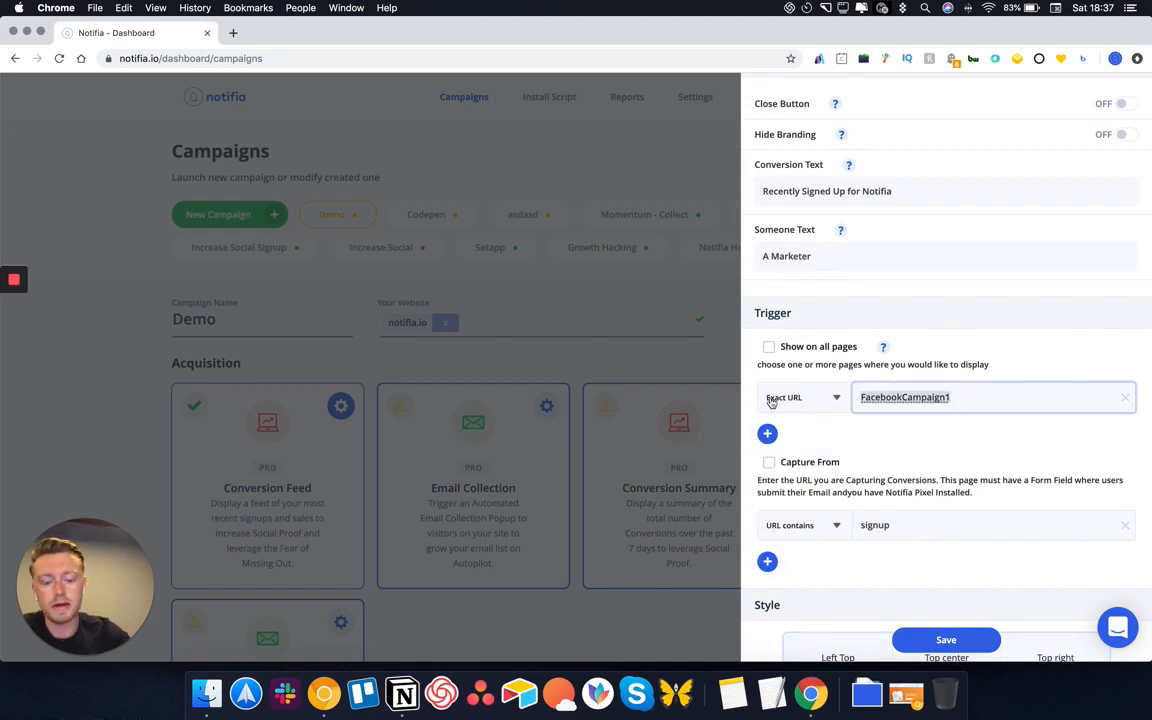
pyautogui.write('notifia.io')
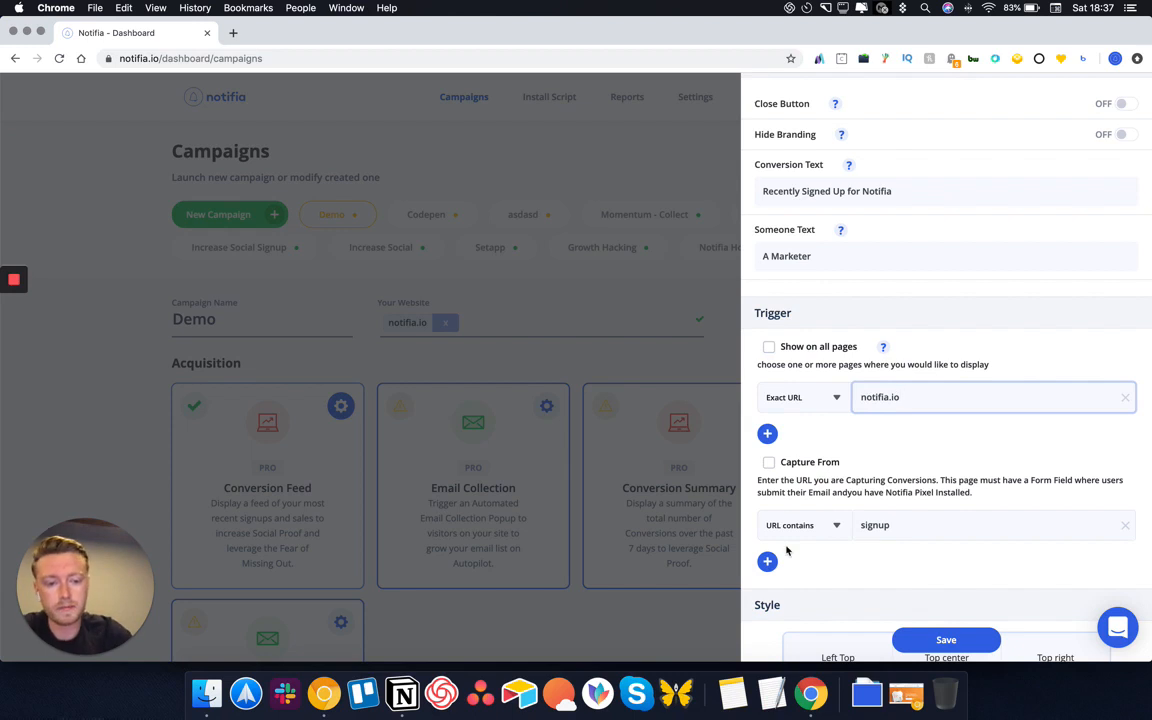
pyautogui.scroll(-2, 784, 507)
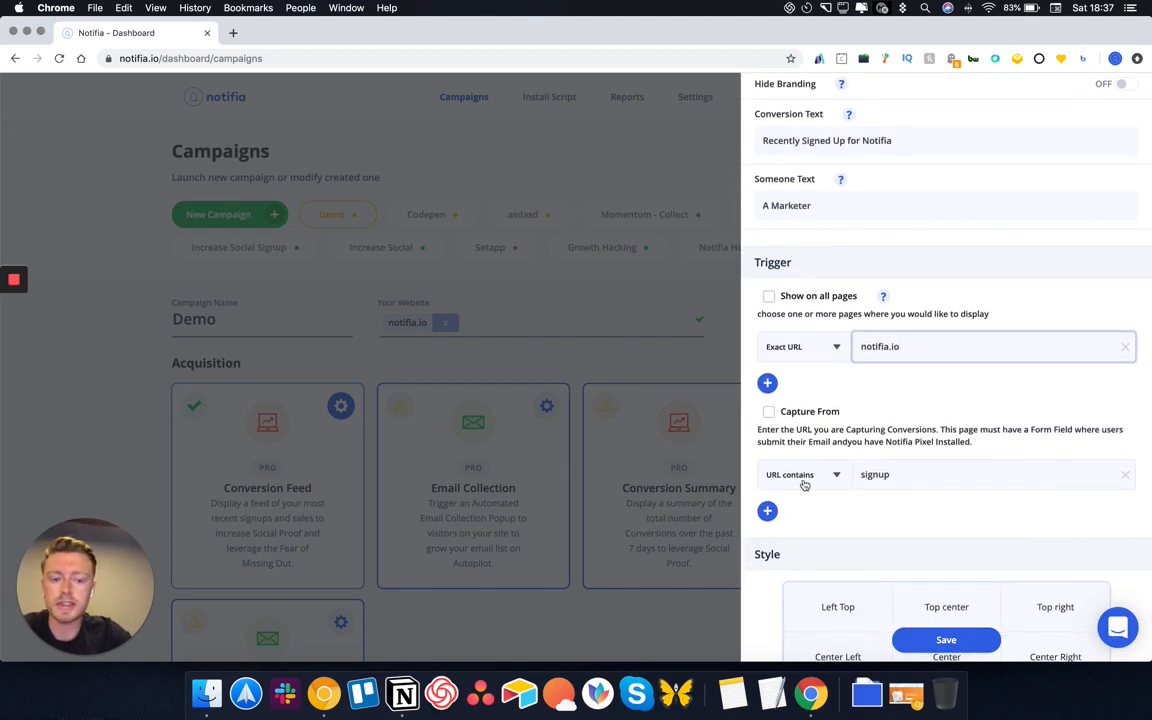
pyautogui.moveTo(939, 489); pyautogui.dragTo(838, 483)
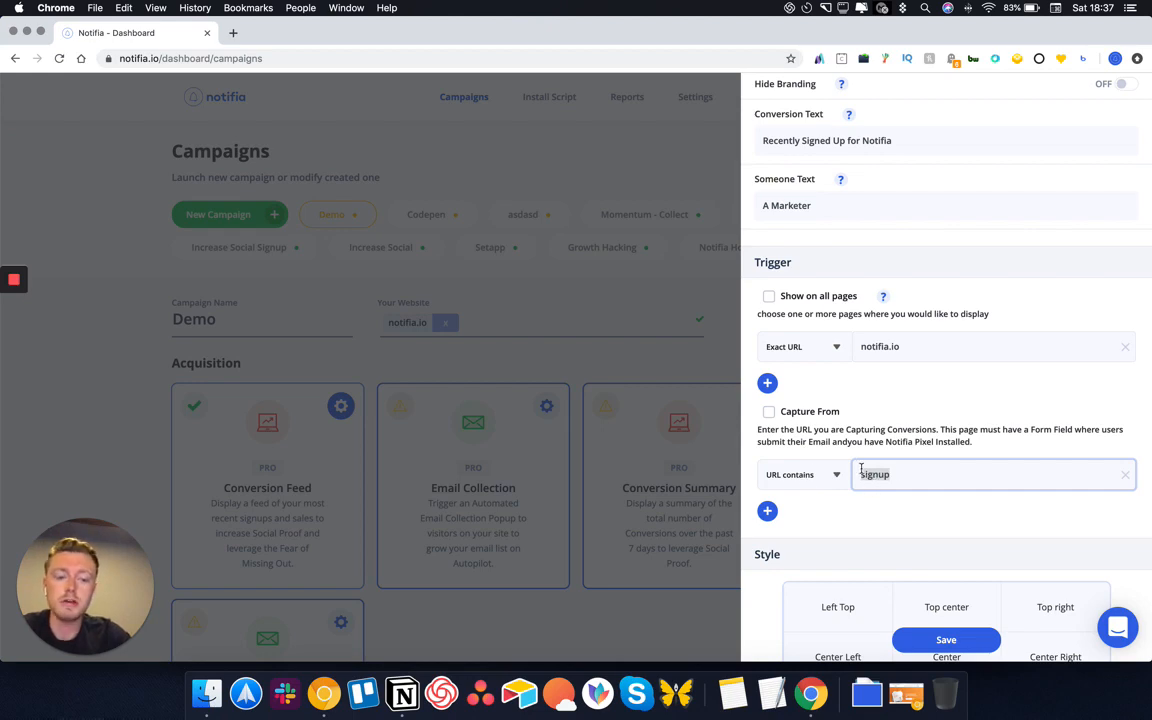
pyautogui.scroll(4, 876, 437)
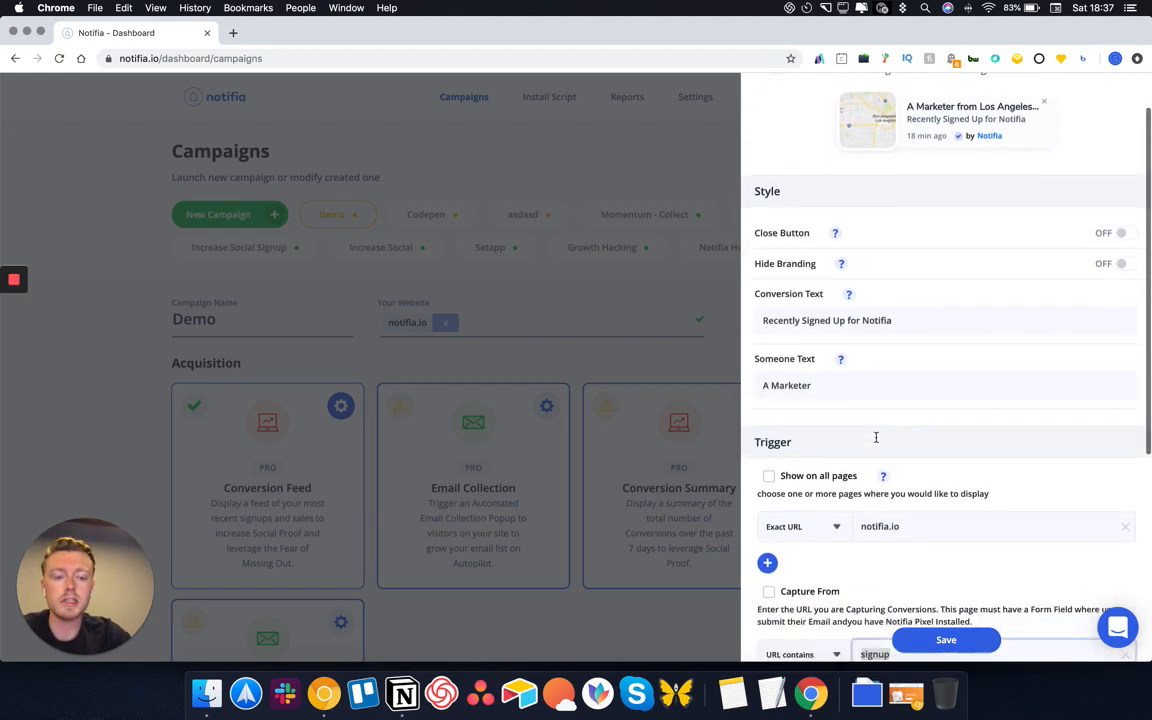
pyautogui.scroll(-1, 880, 470)
pyautogui.click(872, 480)
pyautogui.scroll(-3, 853, 490)
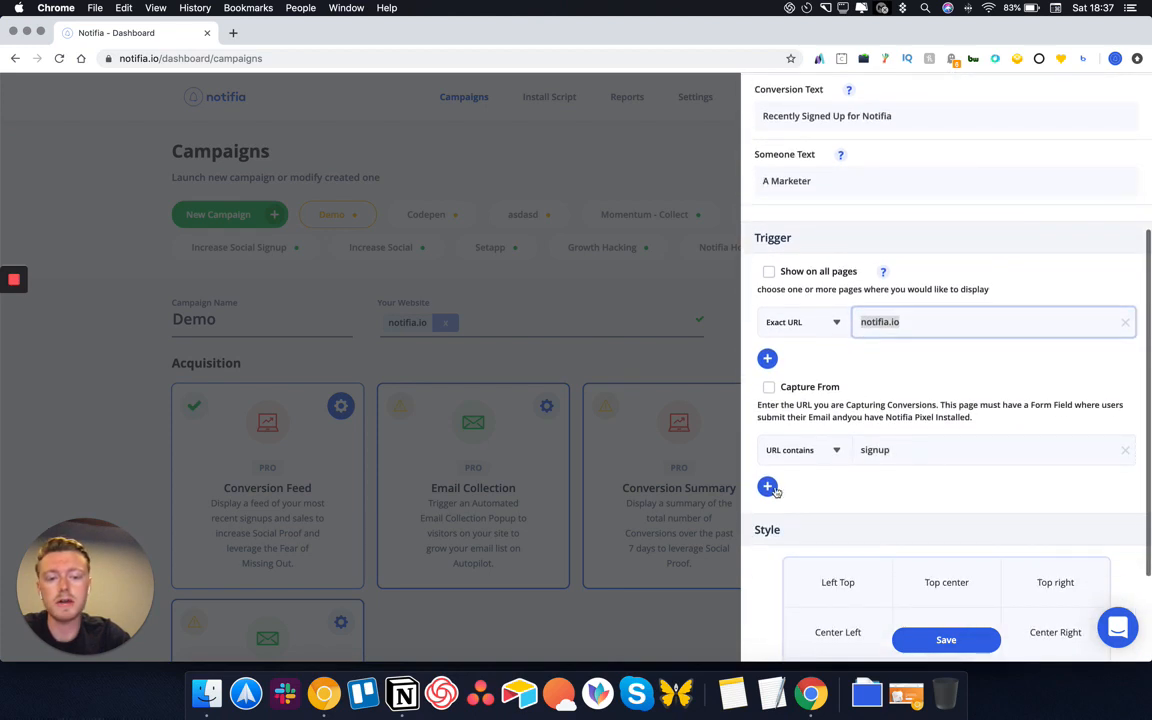
# Add a page rule that matches URLs containing 'blog'
pyautogui.click(767, 487)
pyautogui.click(830, 502)
pyautogui.scroll(-2, 814, 563)
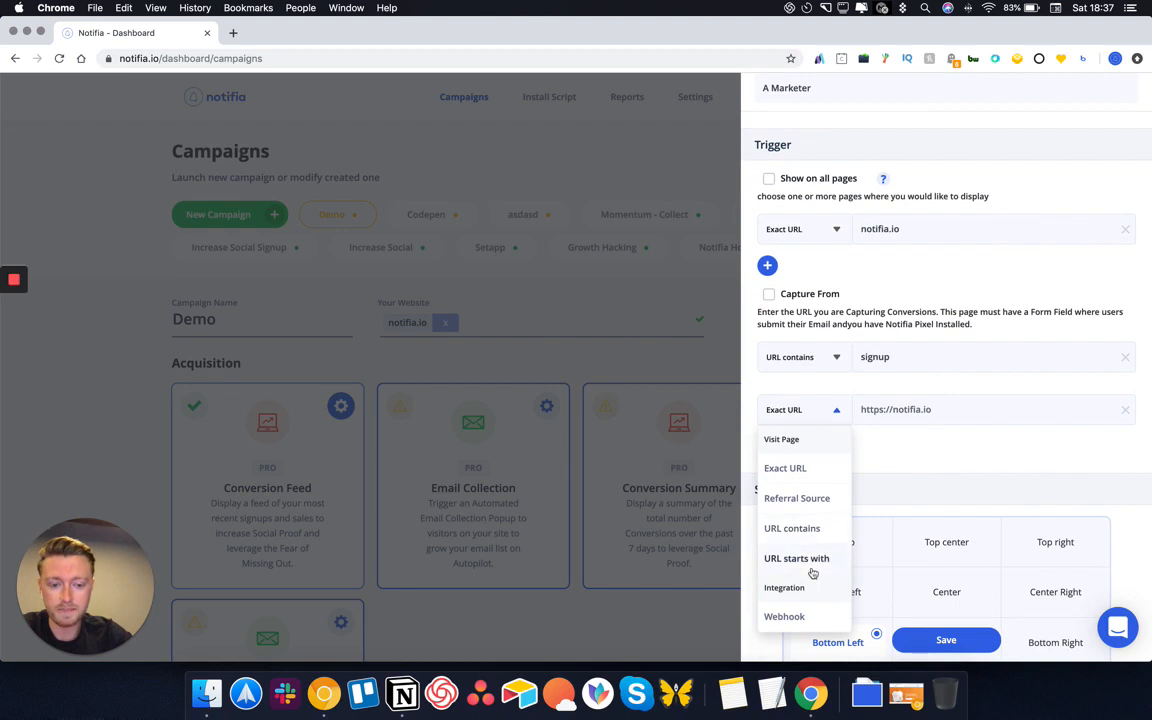
pyautogui.click(818, 529)
pyautogui.click(923, 404)
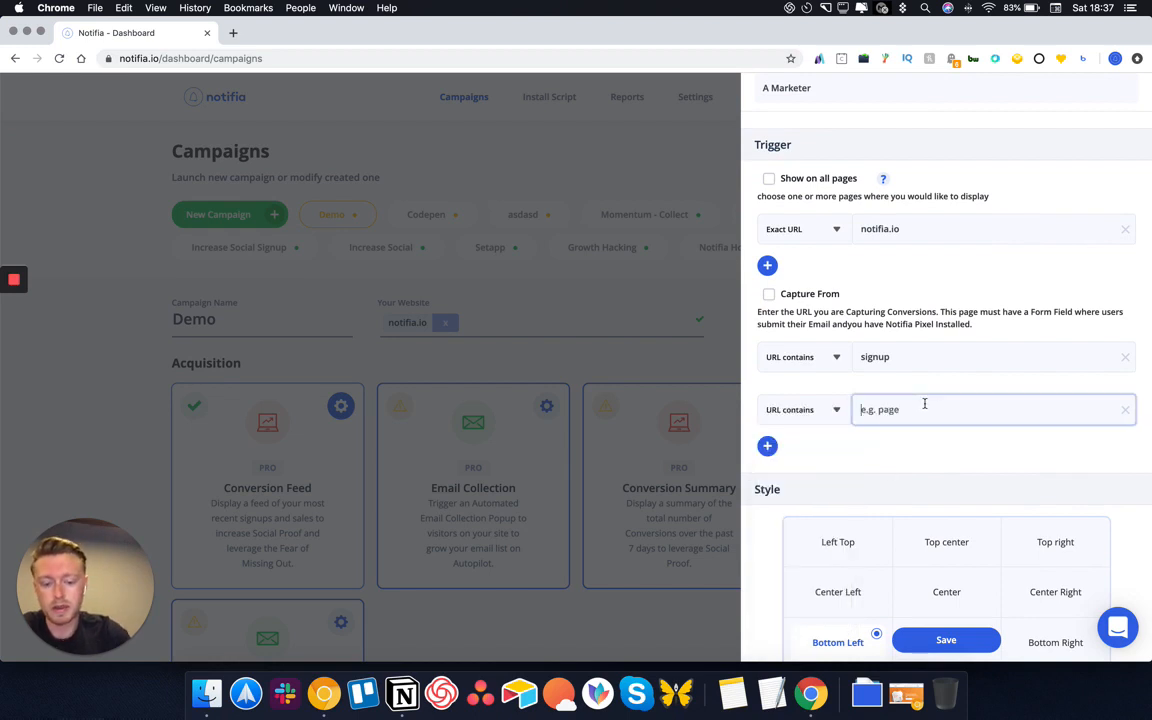
pyautogui.write('blog')
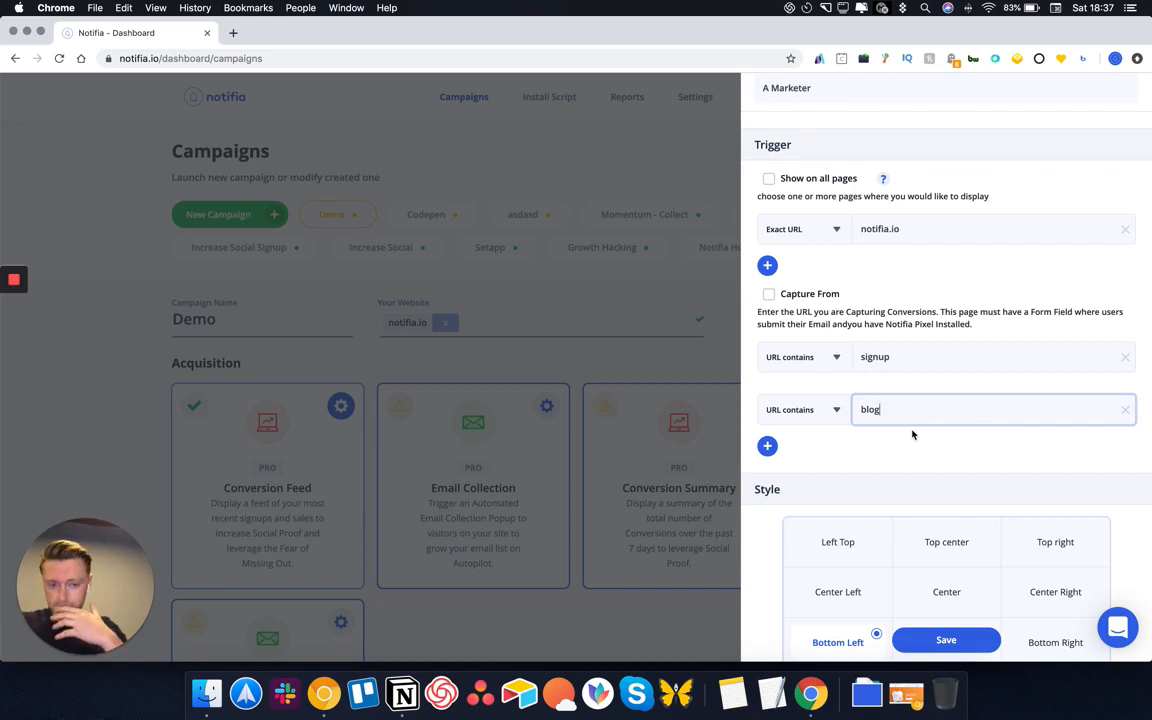
# Keep the popup position at bottom left and save the widget settings
pyautogui.scroll(5, 912, 434)
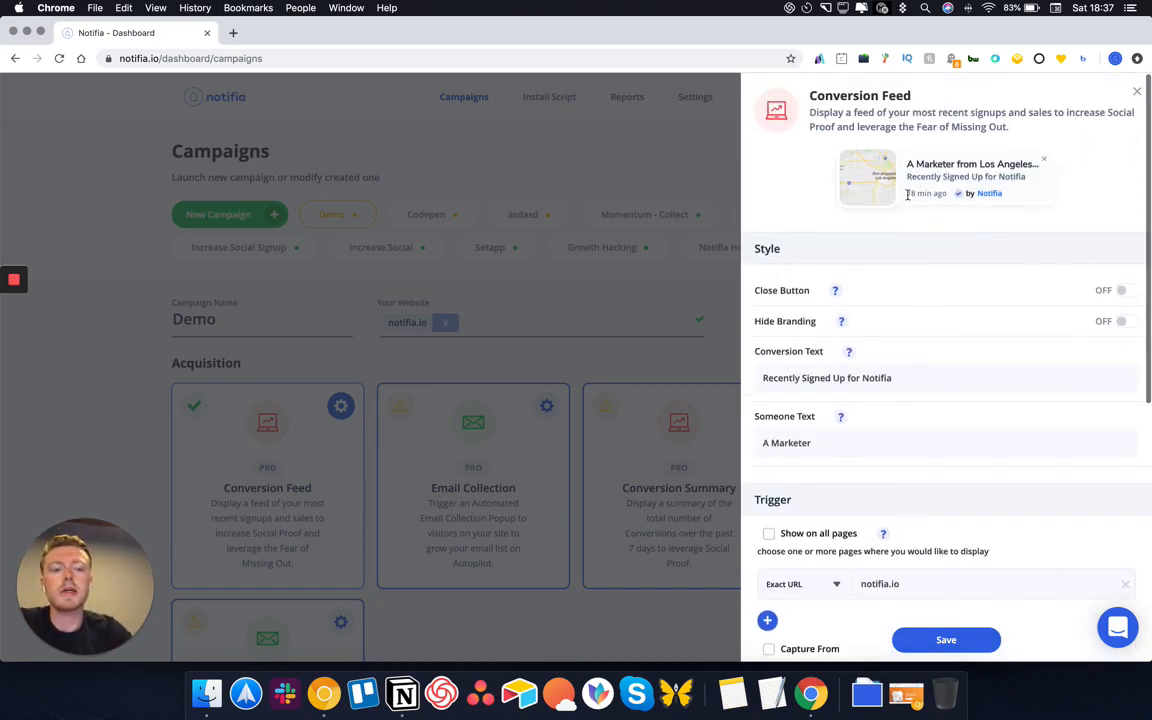
pyautogui.scroll(-1, 873, 320)
pyautogui.scroll(-7, 873, 320)
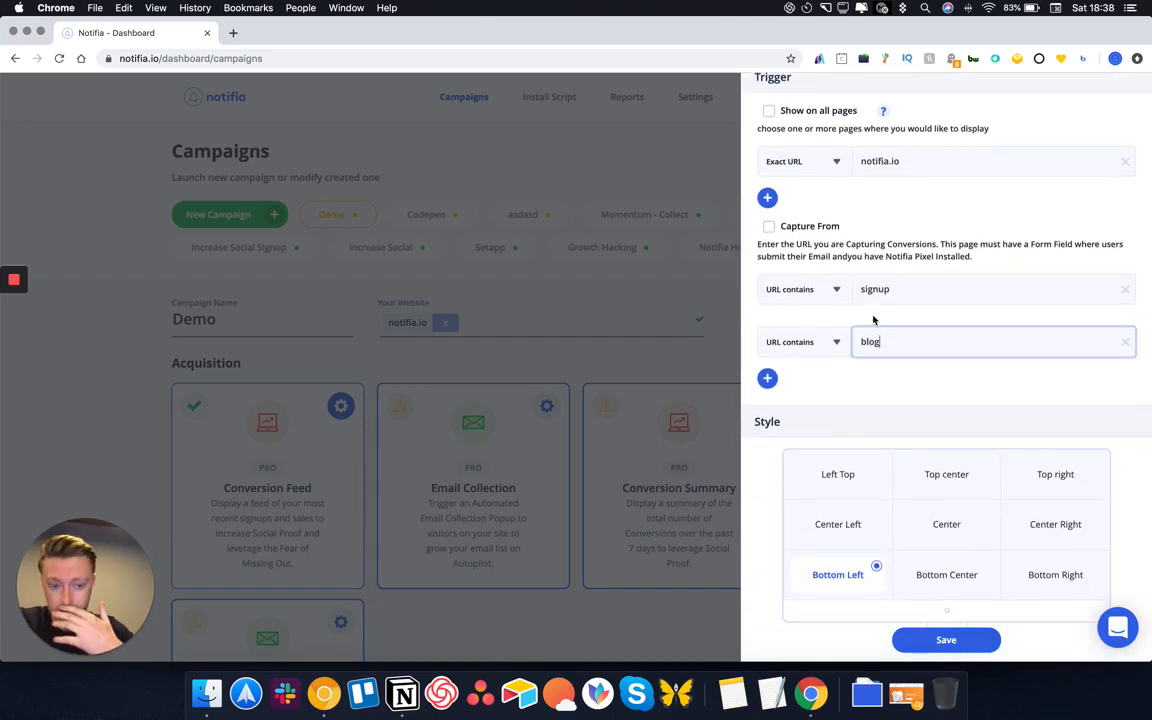
pyautogui.scroll(-1, 885, 345)
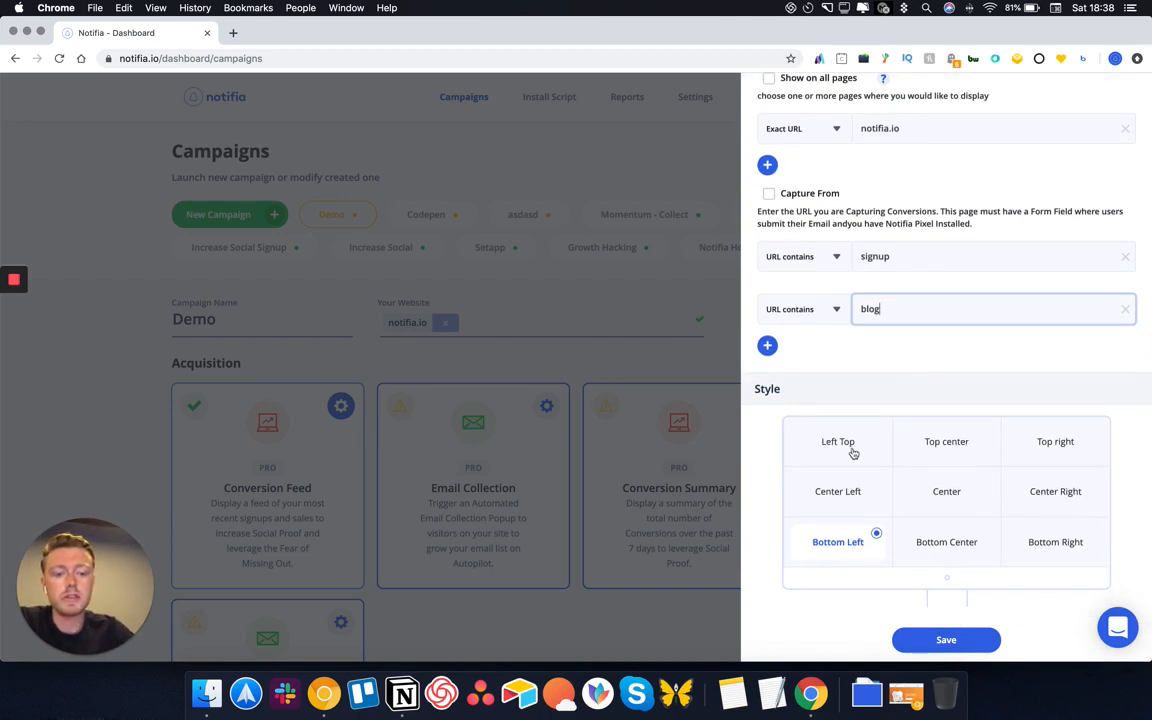
pyautogui.click(948, 546)
pyautogui.click(1038, 543)
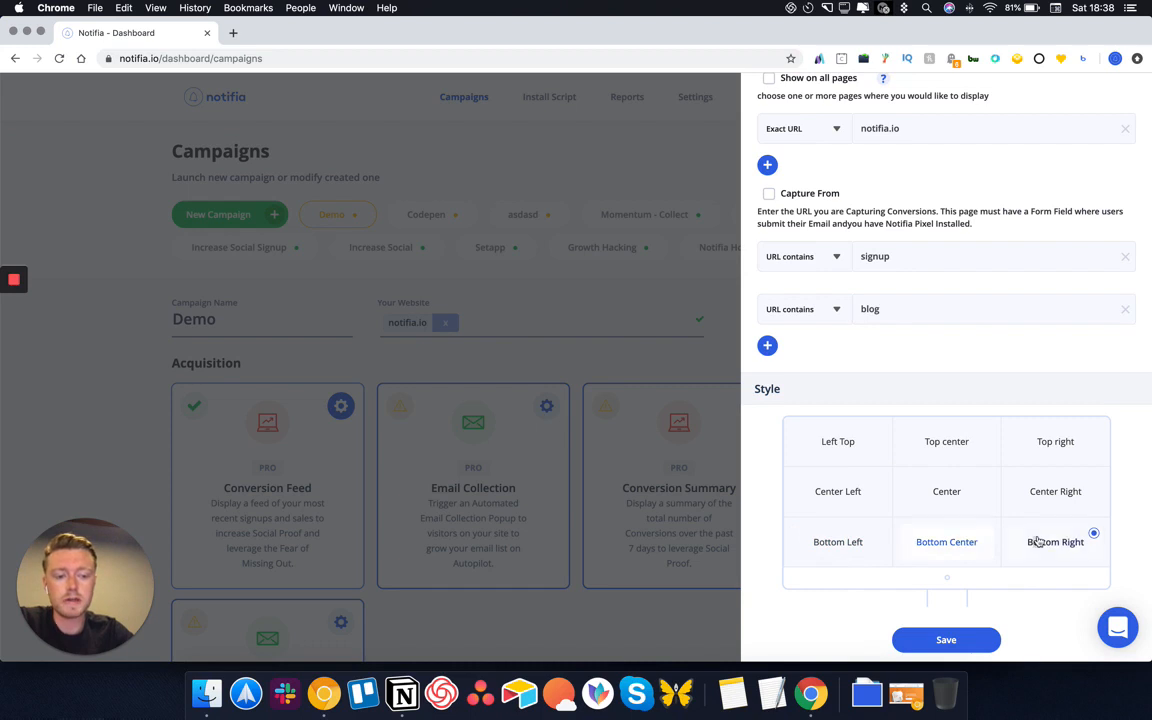
pyautogui.click(856, 544)
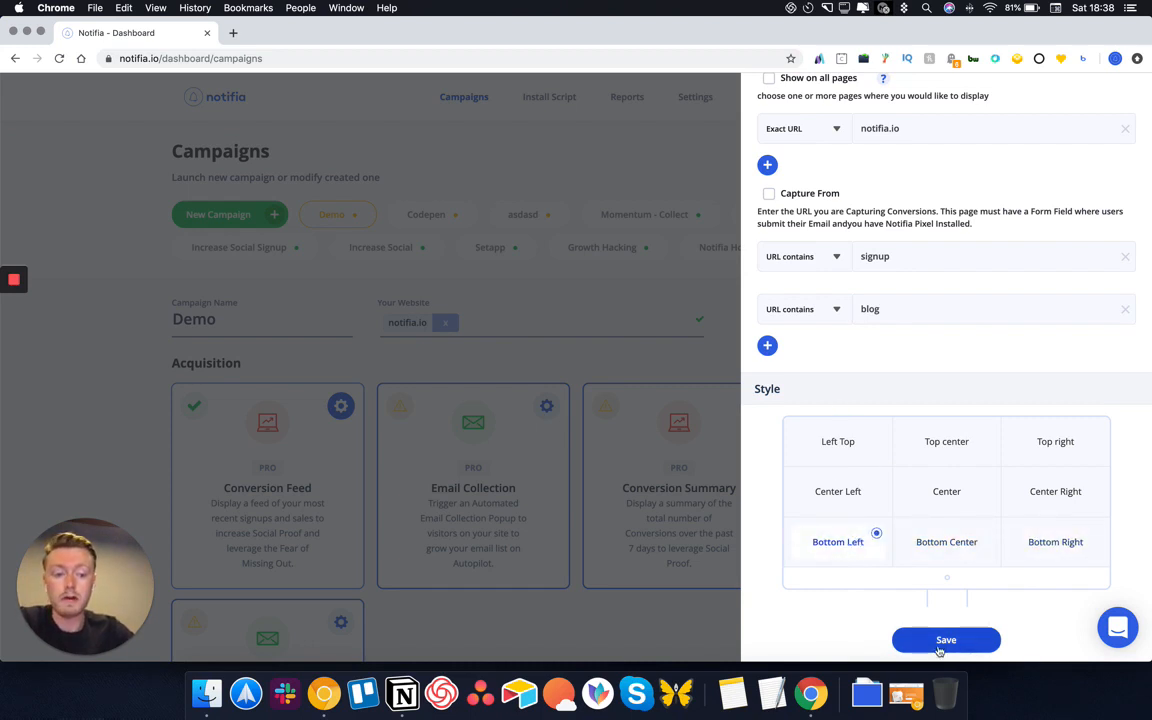
pyautogui.click(939, 650)
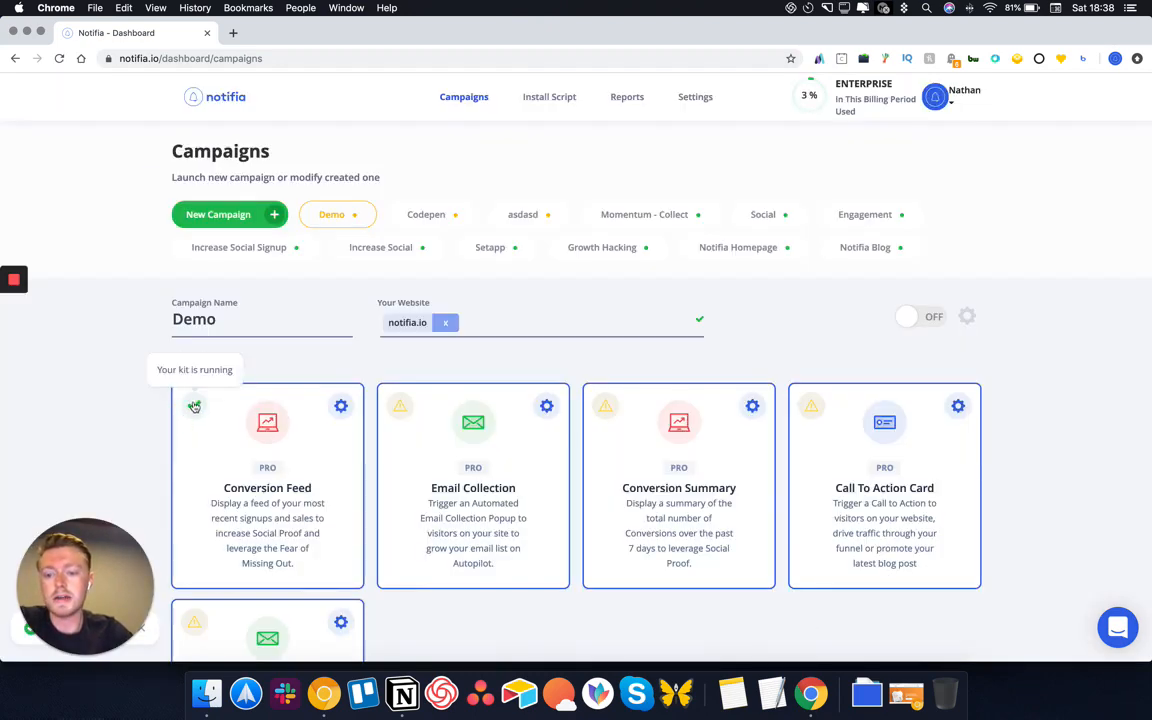
# Open the Email Collection settings and change the title text to '20% Off'
pyautogui.click(547, 407)
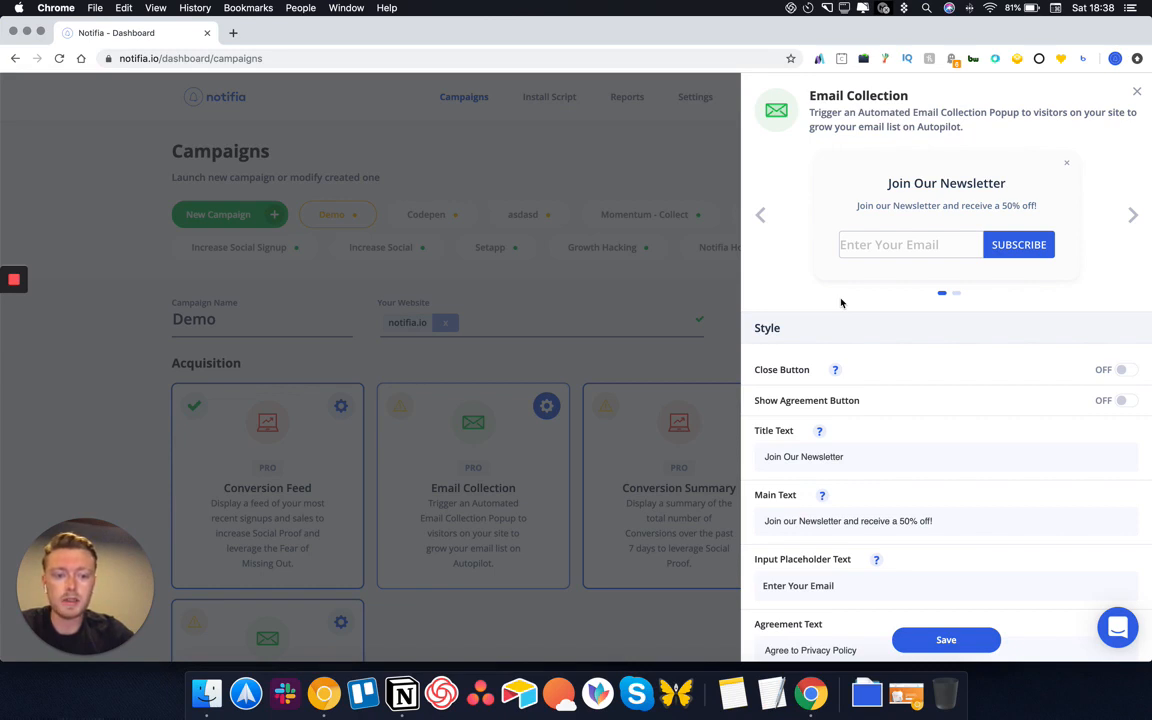
pyautogui.moveTo(874, 459); pyautogui.dragTo(680, 452)
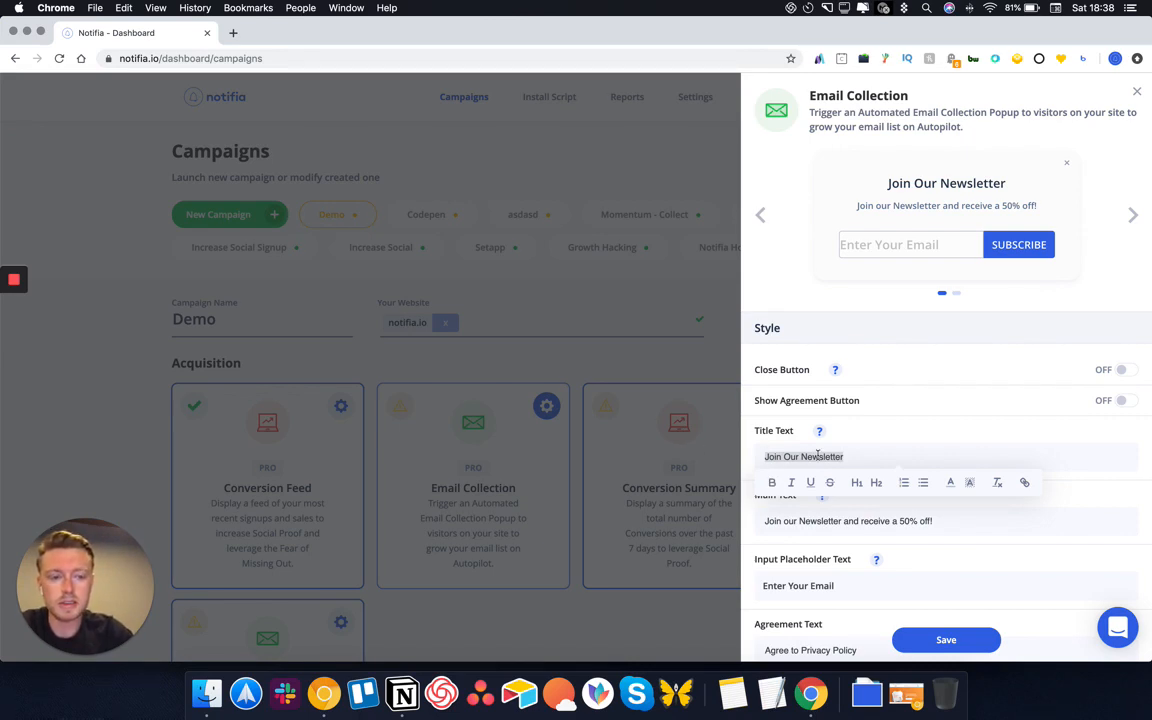
pyautogui.write('20% Off')
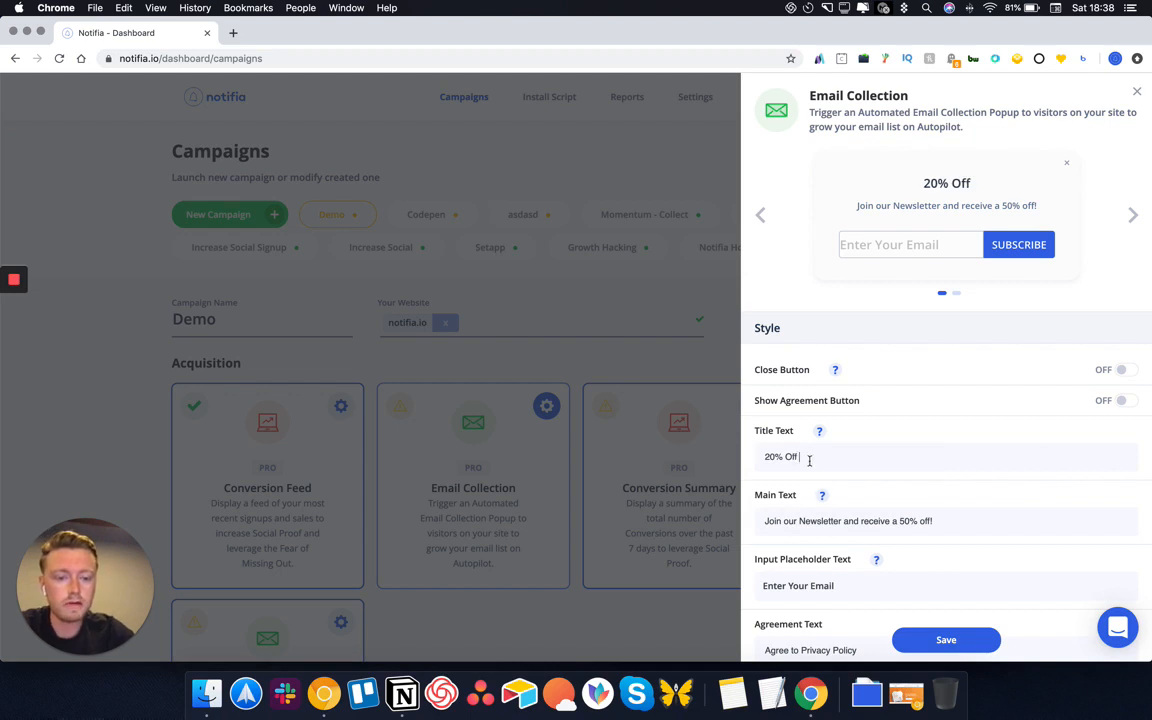
# Add a link to the '20% Off' title and format it as an H1 heading
pyautogui.moveTo(807, 458); pyautogui.dragTo(746, 463)
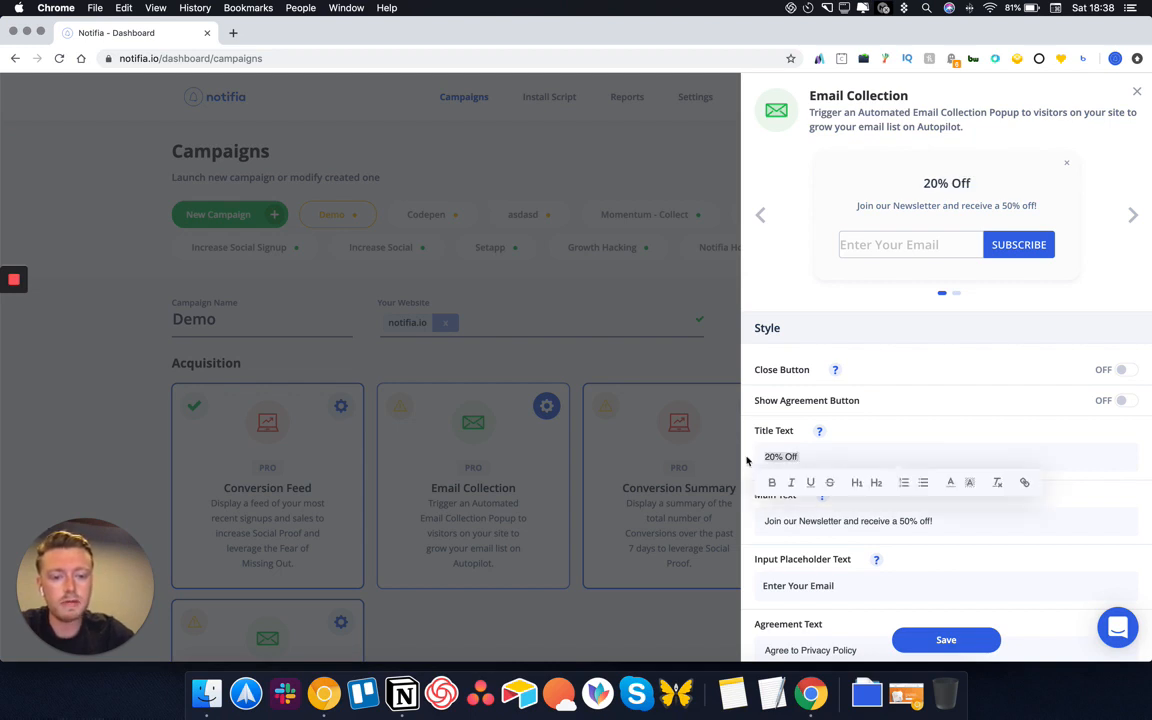
pyautogui.click(1027, 484)
pyautogui.write('https://notifia.io')
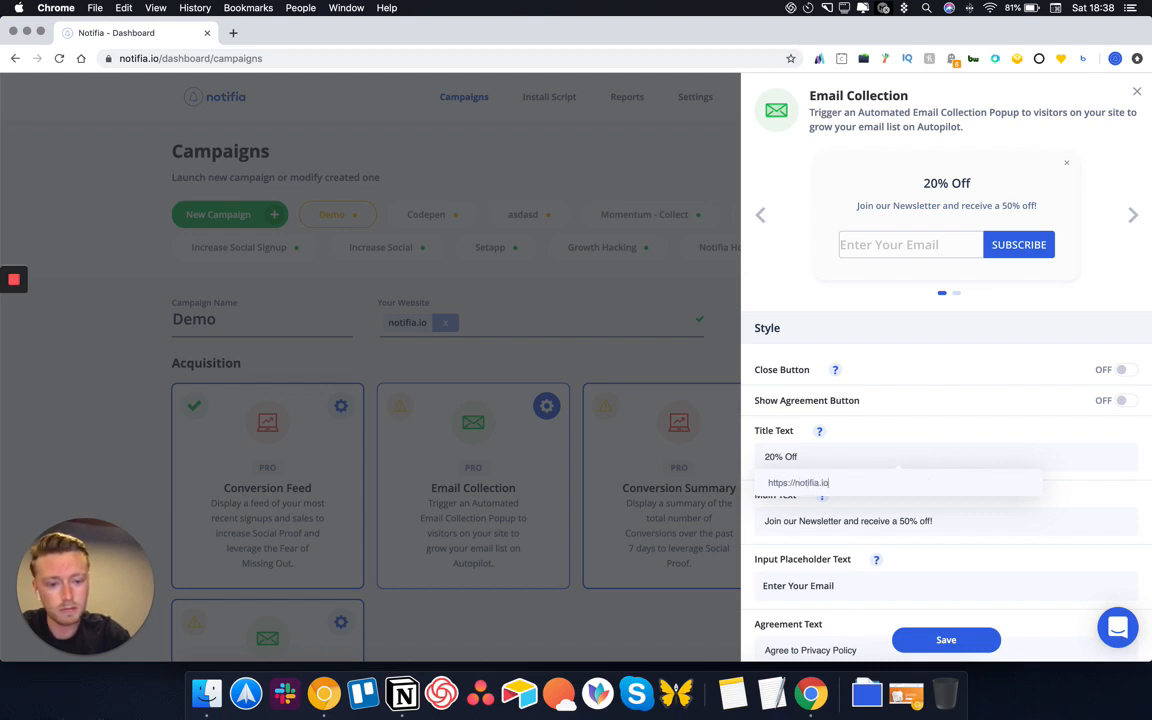
pyautogui.press('Return')
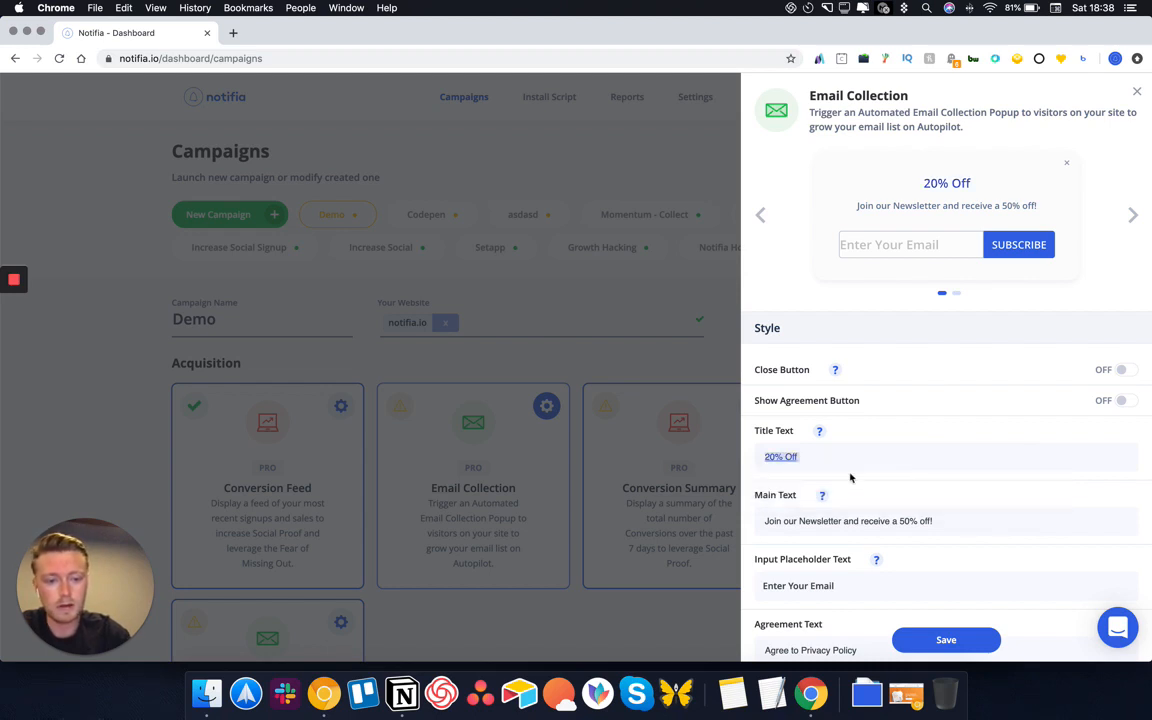
pyautogui.moveTo(830, 462); pyautogui.dragTo(694, 458)
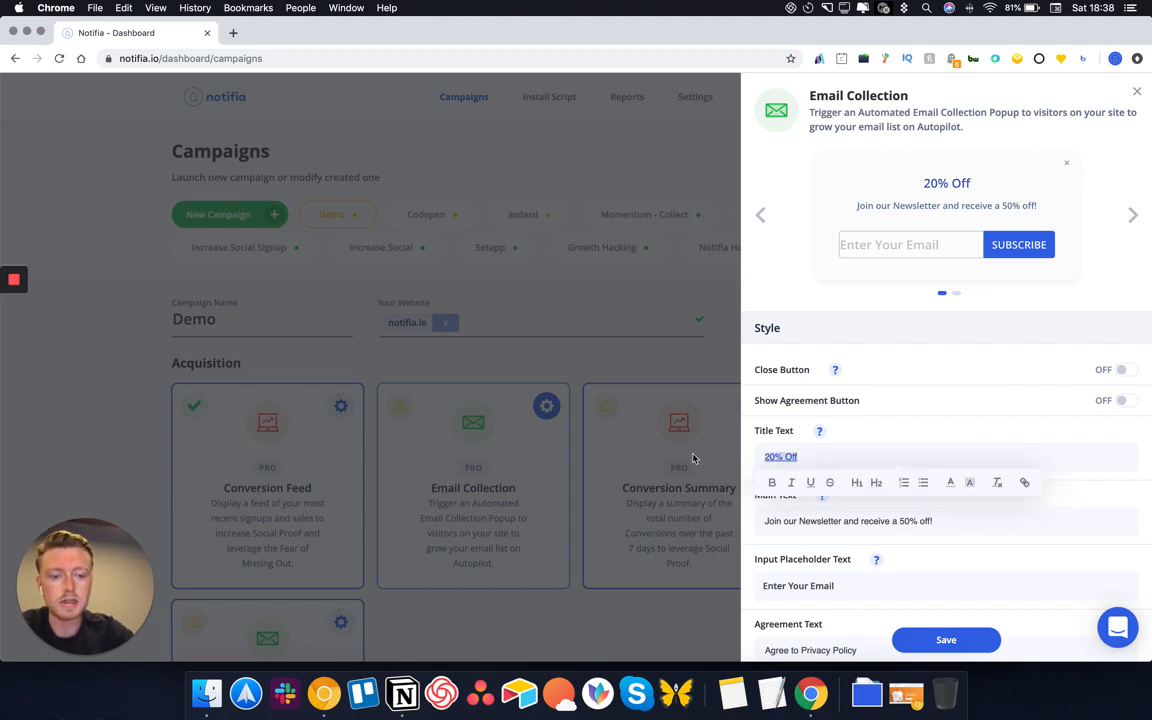
pyautogui.click(877, 484)
pyautogui.click(861, 466)
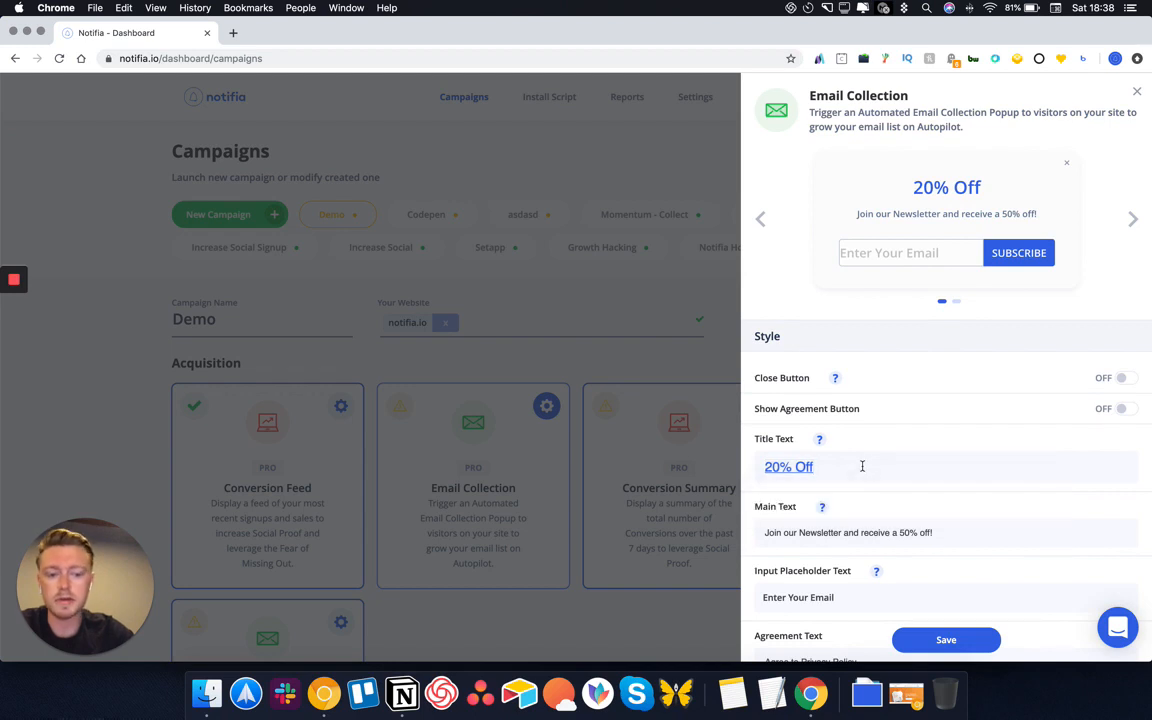
pyautogui.scroll(-1, 940, 469)
pyautogui.moveTo(951, 473); pyautogui.dragTo(709, 470)
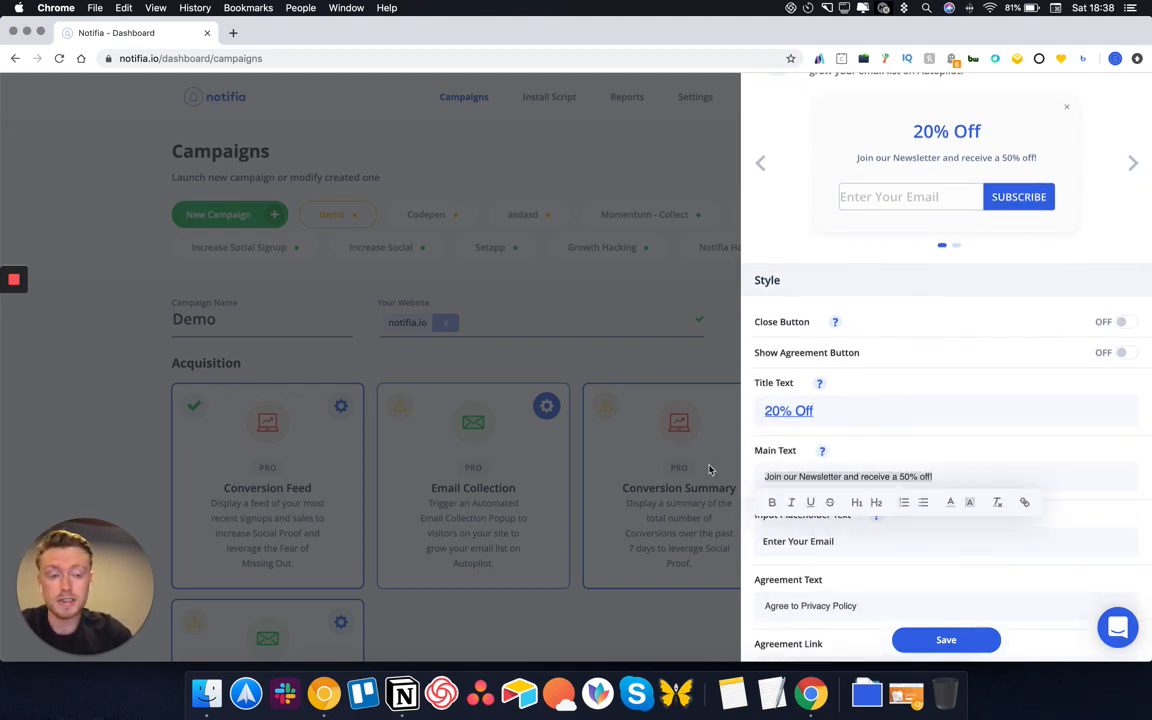
# Replace the old main text with 'Join our newsletter and receive a 20% Discount Code to your inbox!'
pyautogui.press('BackSpace')
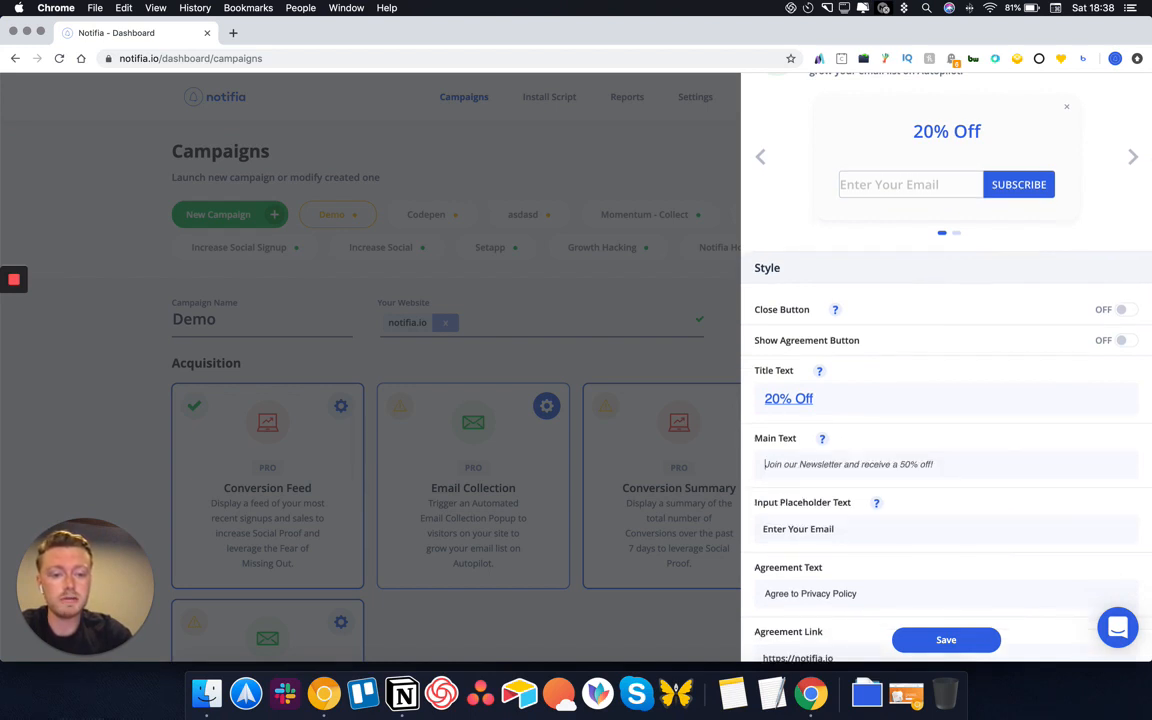
pyautogui.write('Jion')
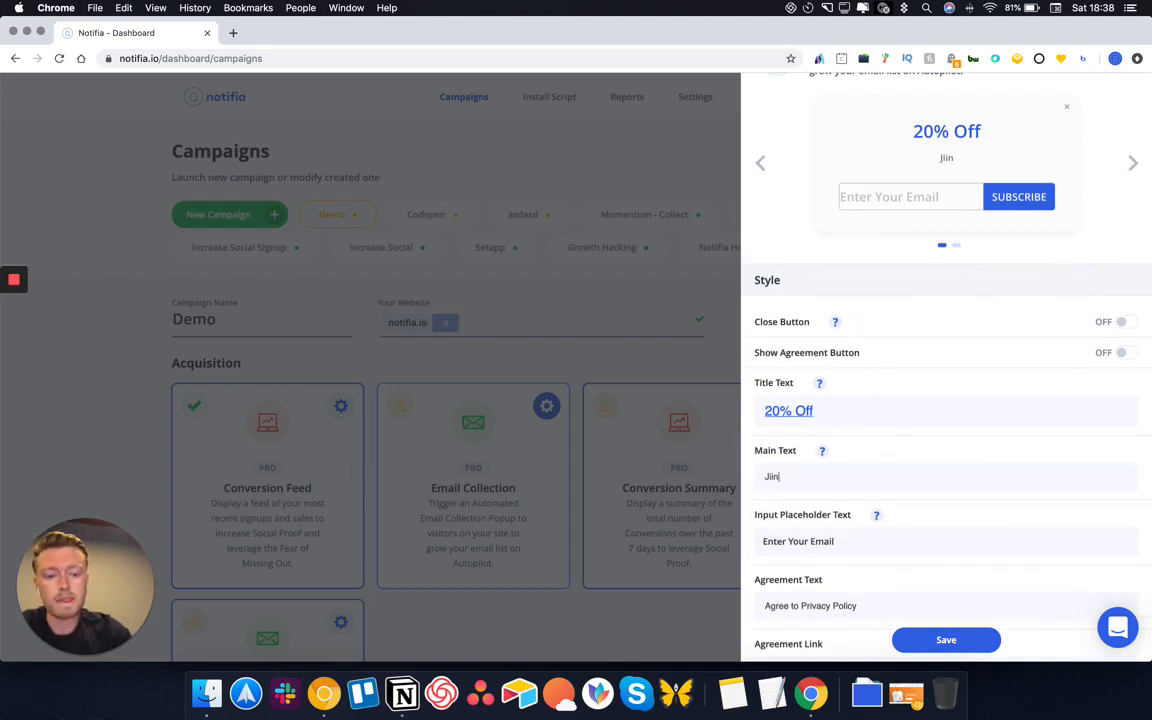
pyautogui.press('BackSpace')
pyautogui.press('BackSpace')
pyautogui.write('oi')
pyautogui.press('BackSpace')
pyautogui.press('BackSpace')
pyautogui.press('BackSpace')
pyautogui.write('oin')
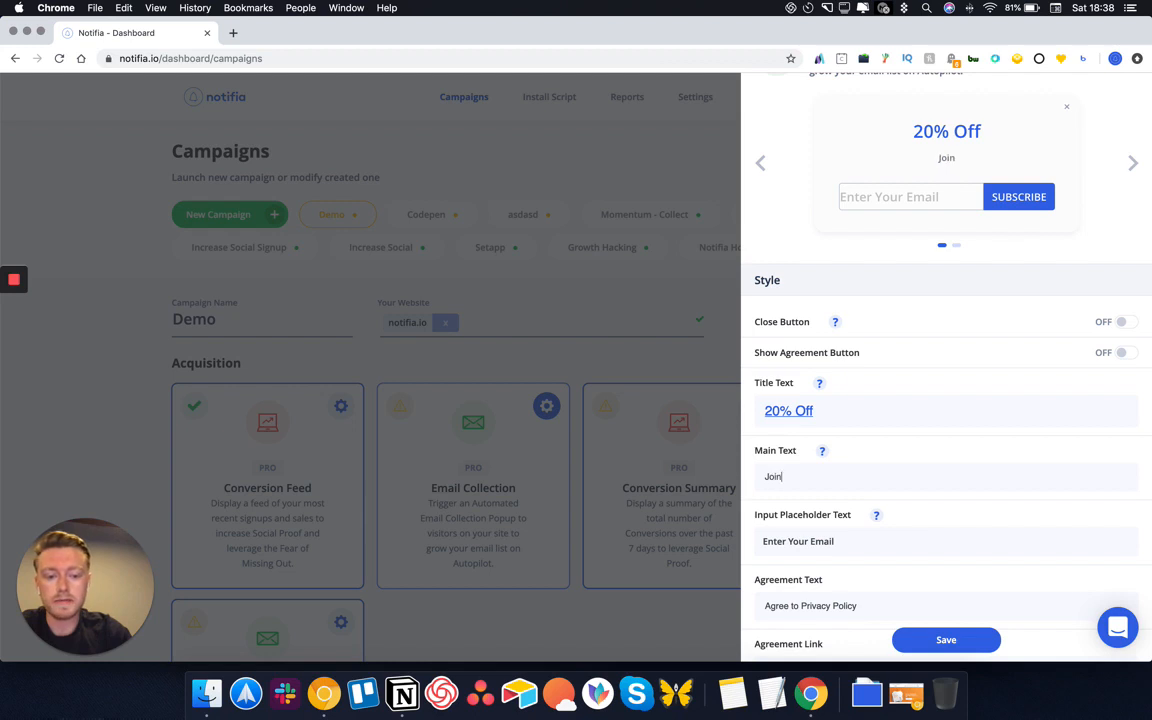
pyautogui.write(' our newsletter ')
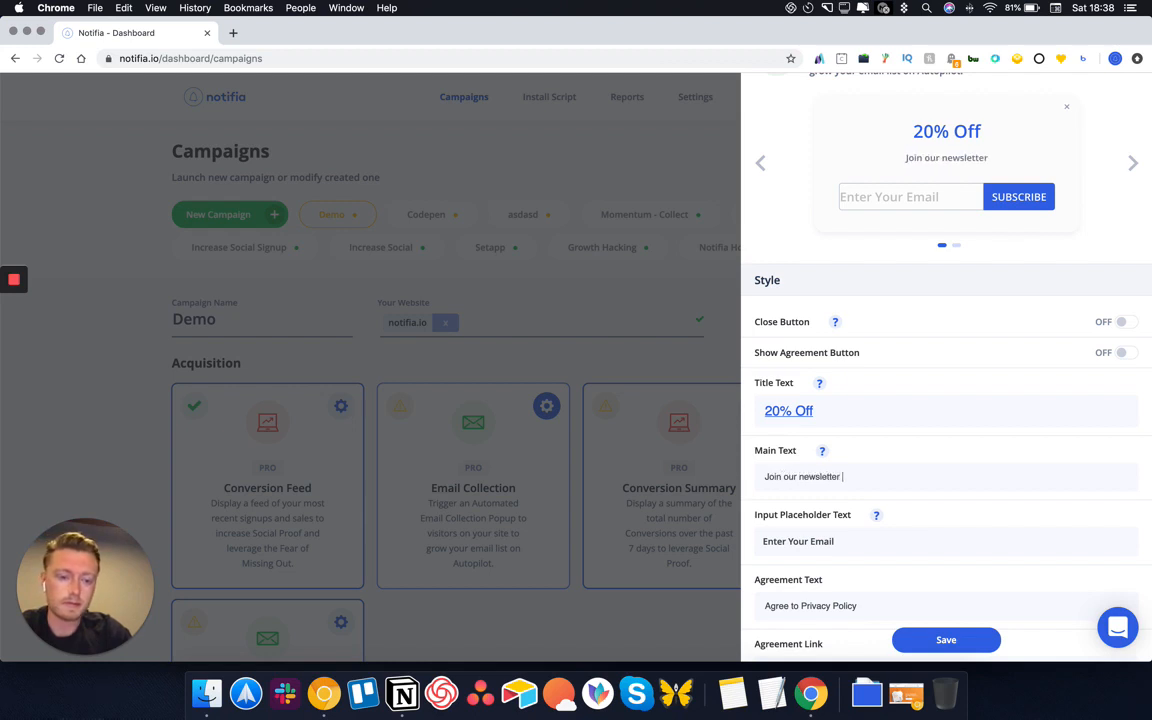
pyautogui.write('and receive a 20%')
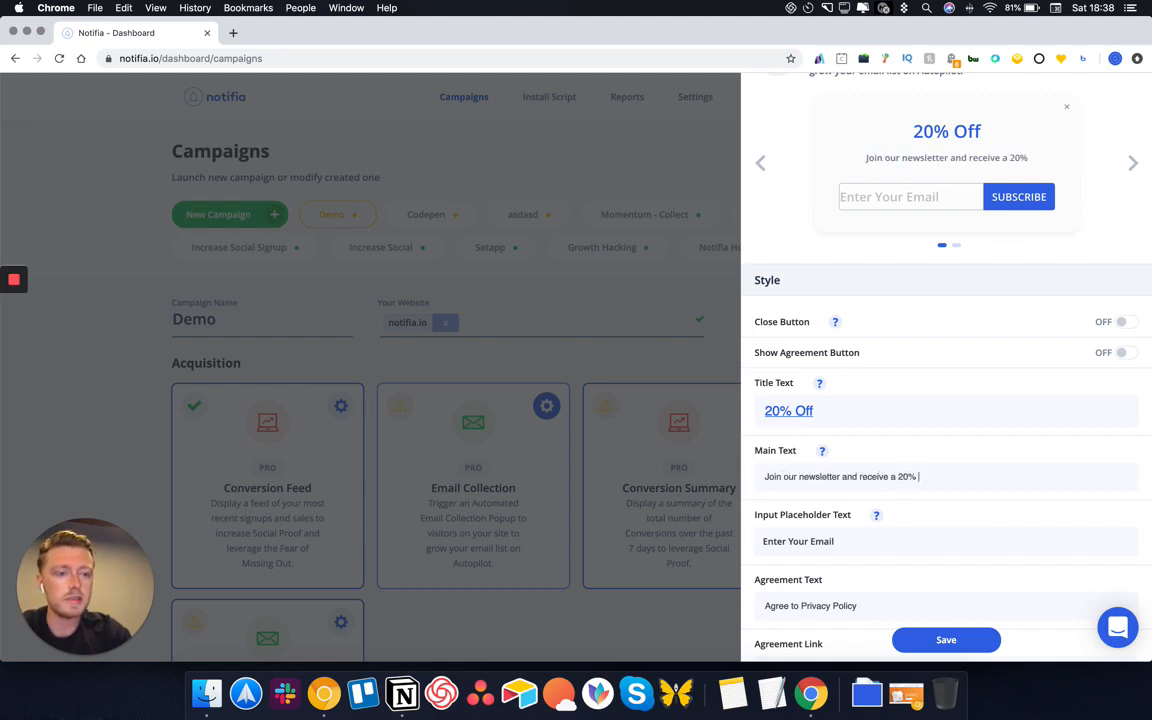
pyautogui.write(' Disc')
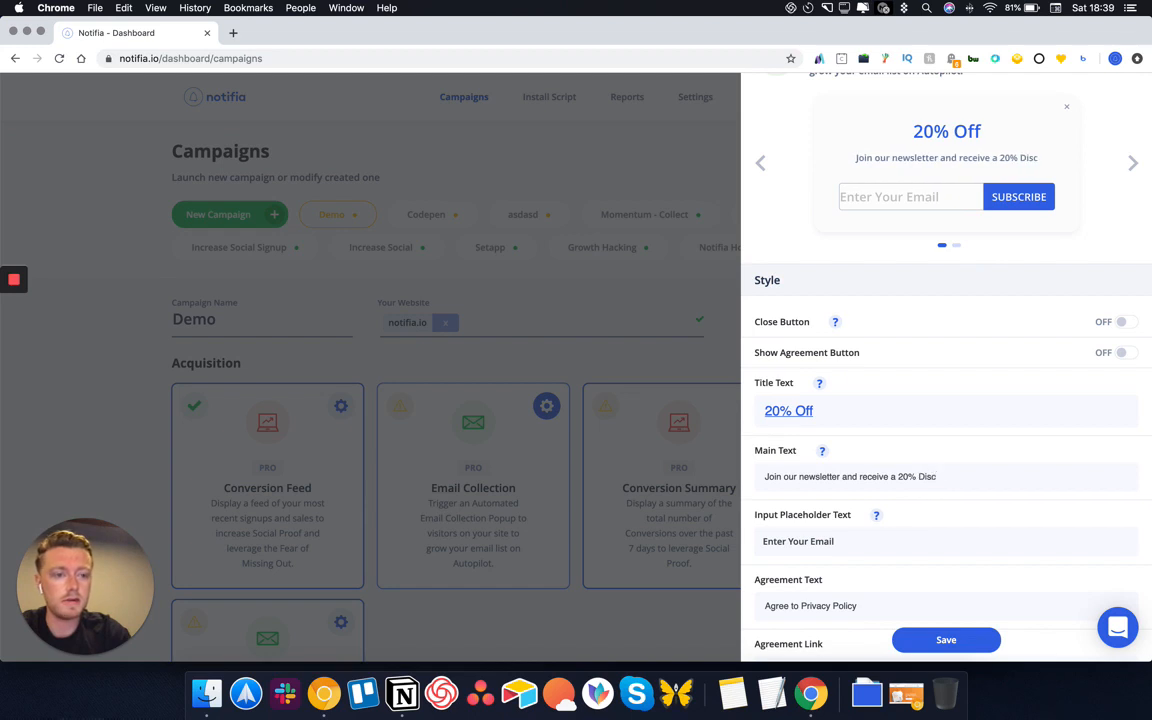
pyautogui.write('ount')
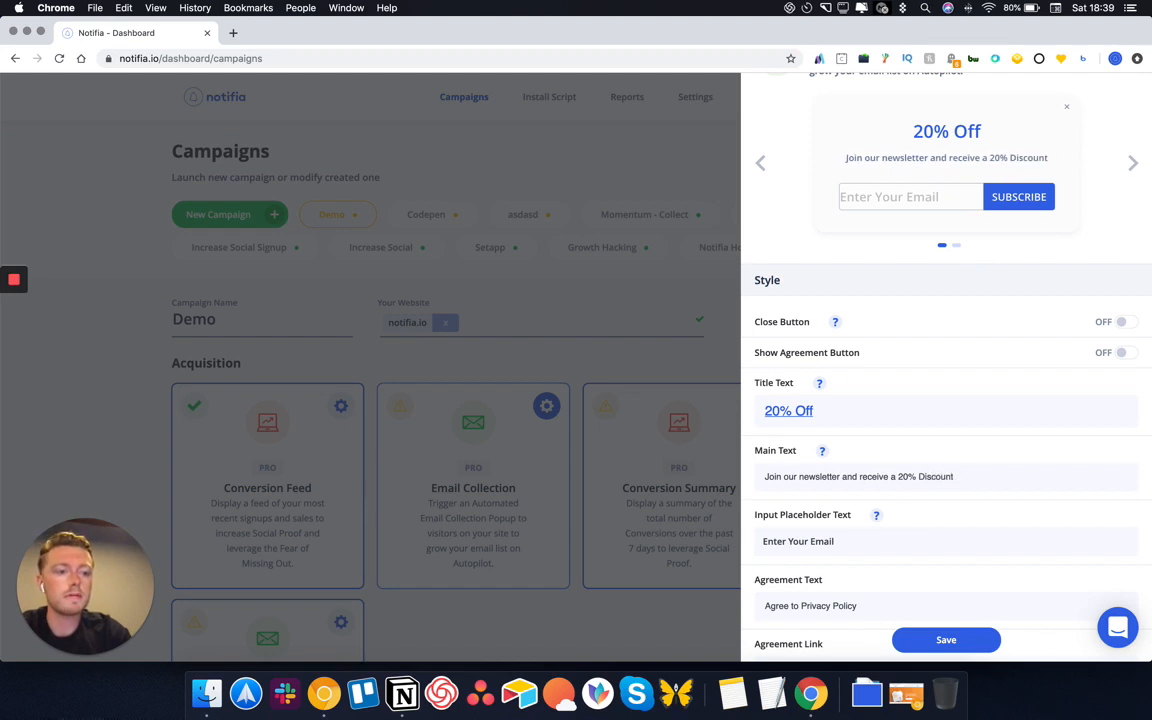
pyautogui.write(' Code to your inbox!')
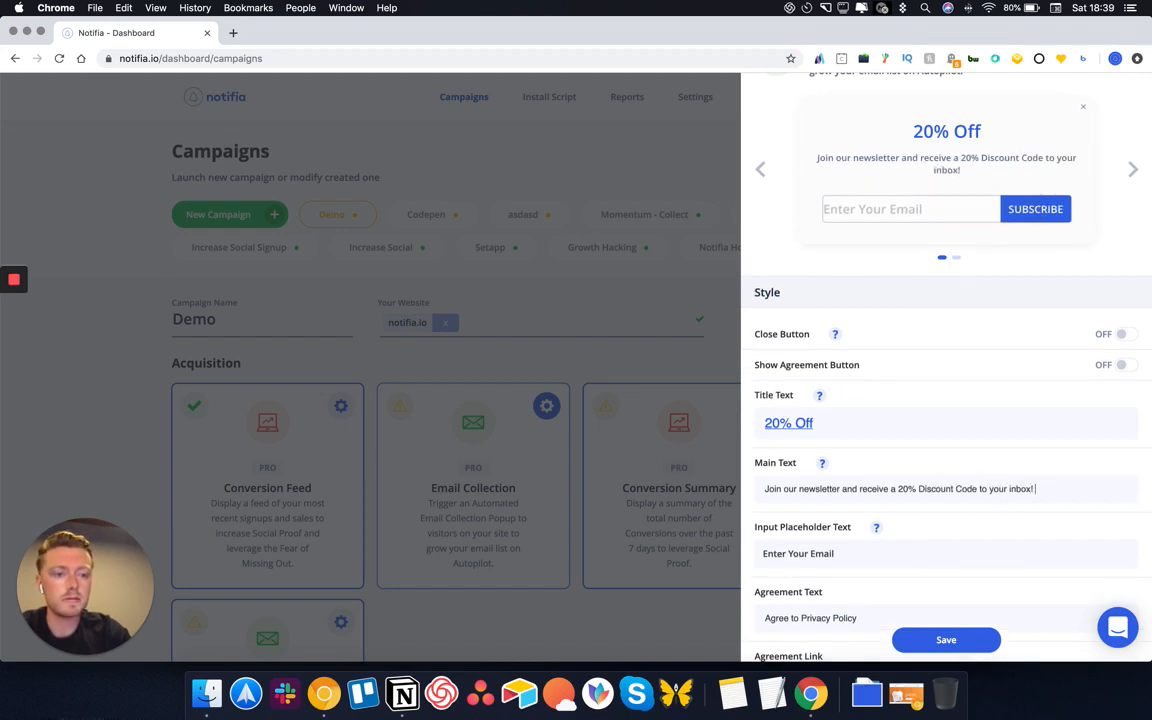
pyautogui.scroll(-3, 845, 425)
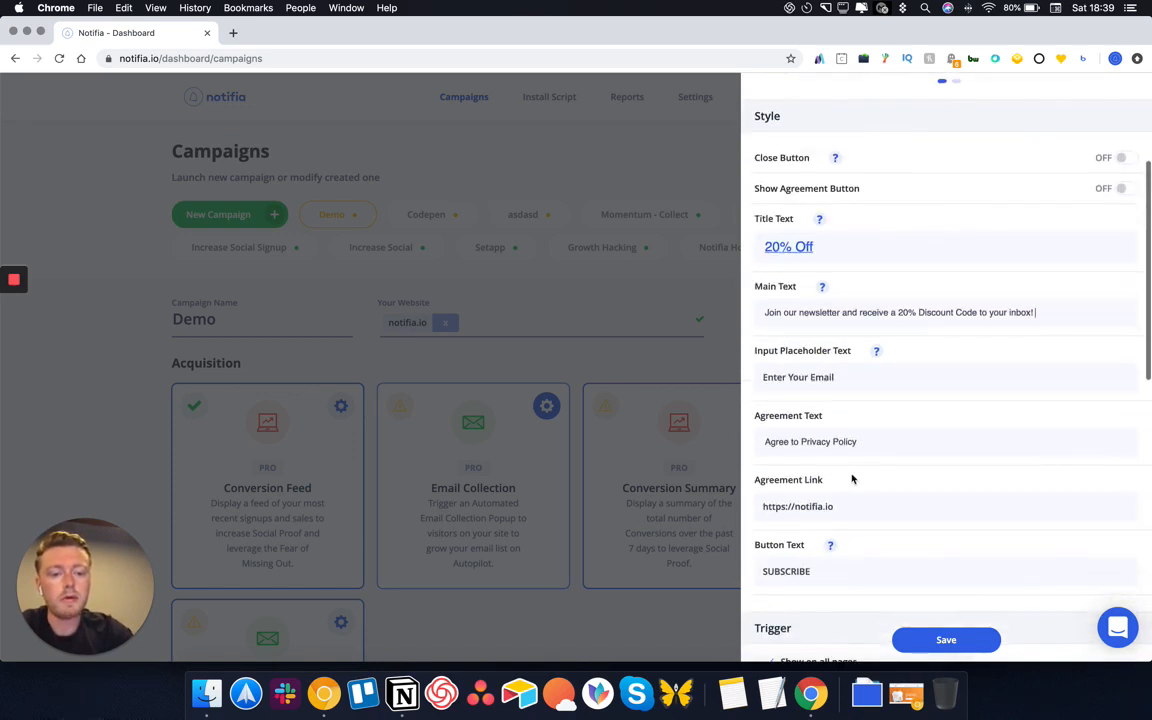
pyautogui.click(844, 378)
pyautogui.scroll(4, 941, 310)
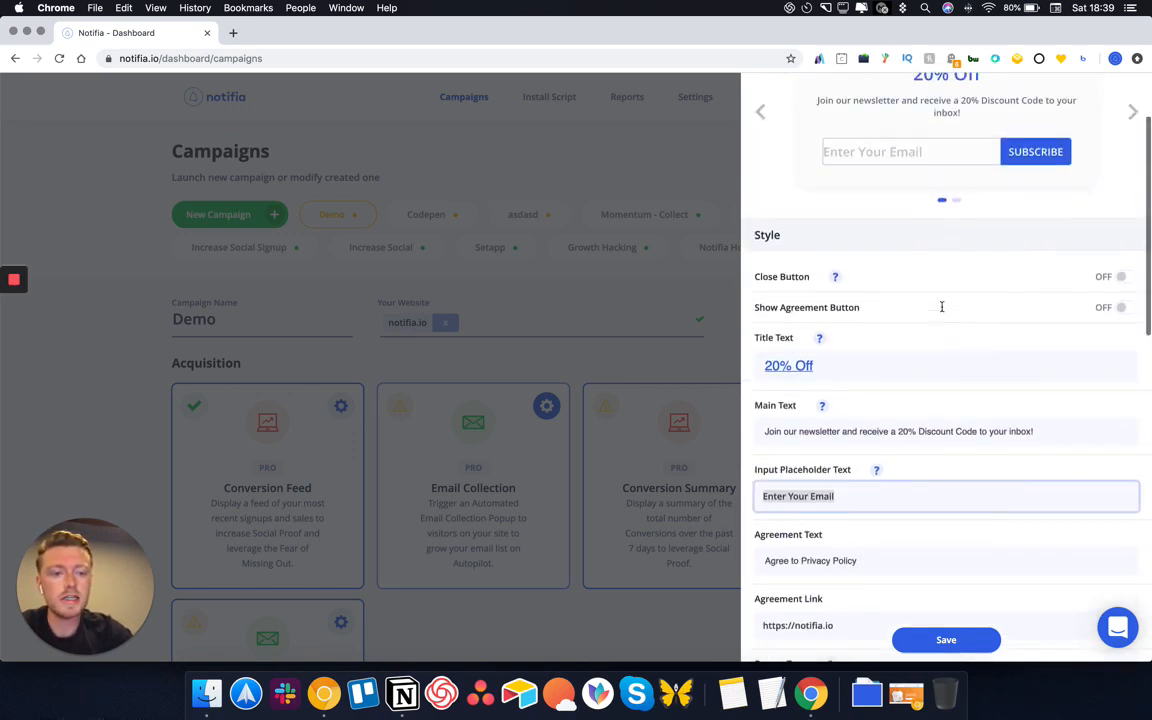
pyautogui.click(941, 333)
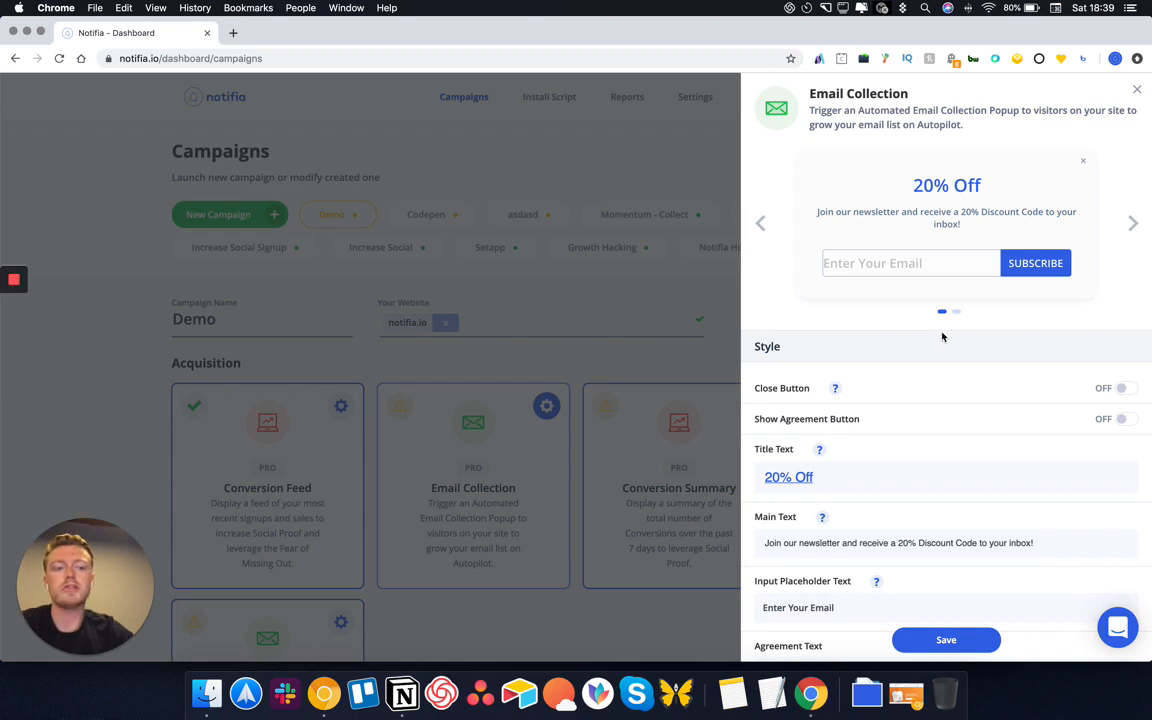
# Add an agreement checkbox to the popup and switch the preview to the second popup style
pyautogui.click(1122, 419)
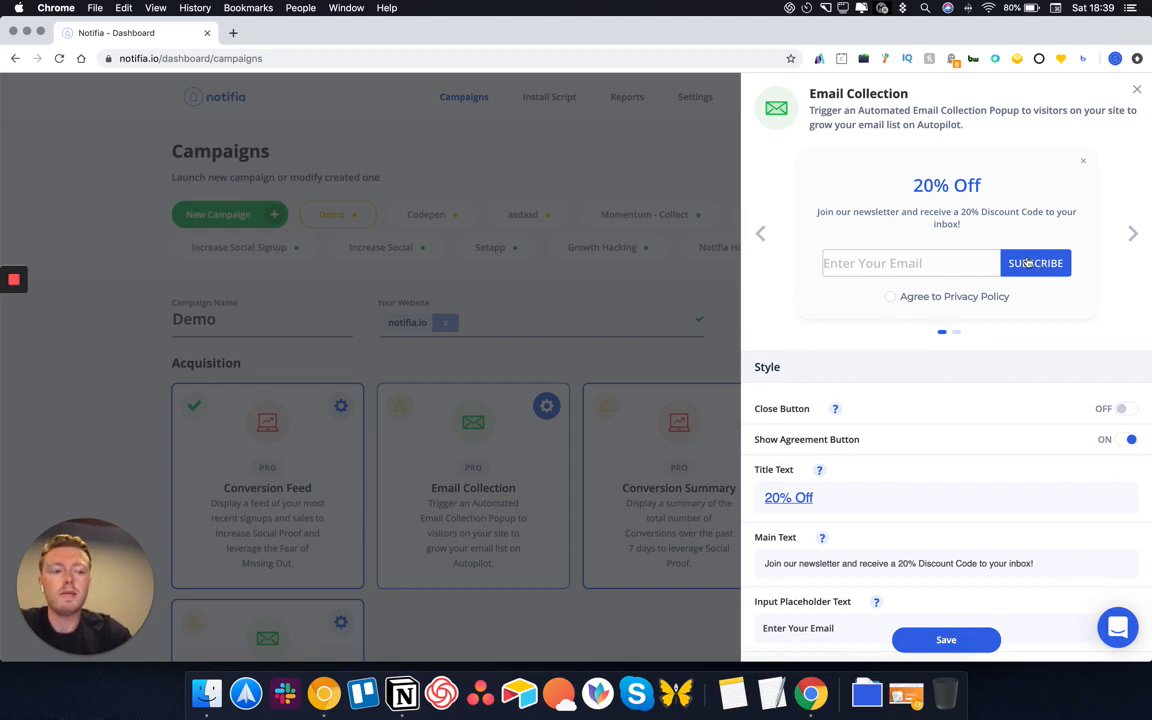
pyautogui.click(1132, 235)
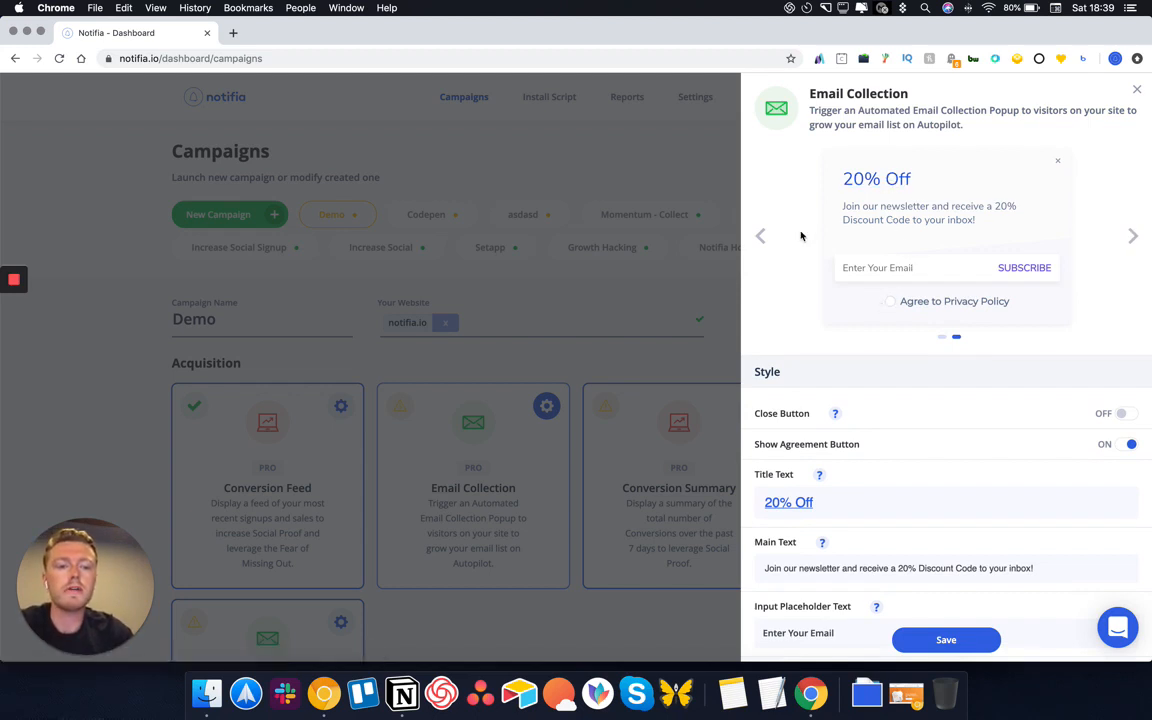
pyautogui.click(760, 237)
pyautogui.click(1134, 238)
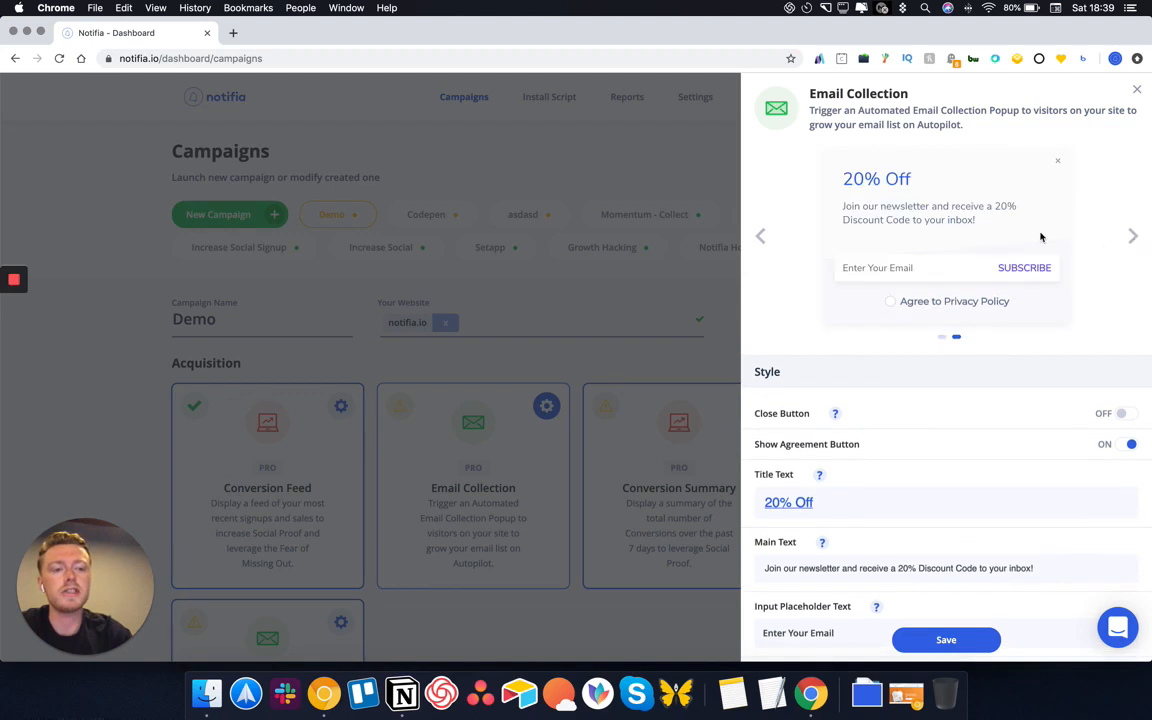
pyautogui.scroll(-5, 858, 430)
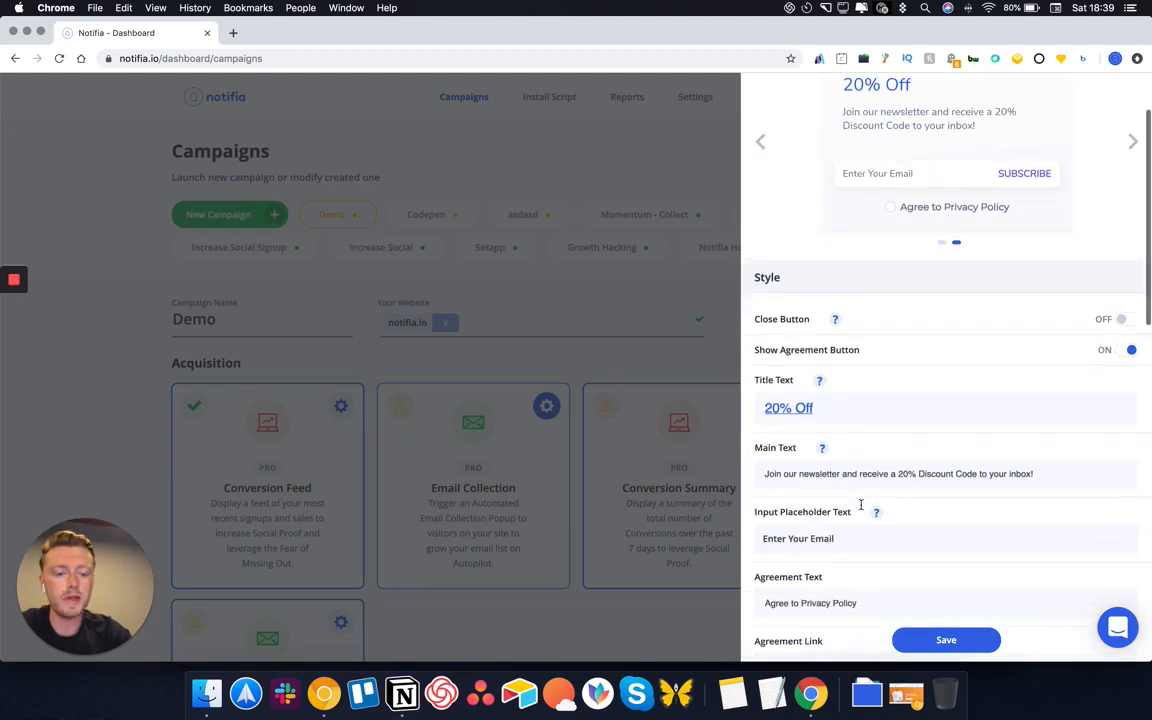
pyautogui.click(858, 430)
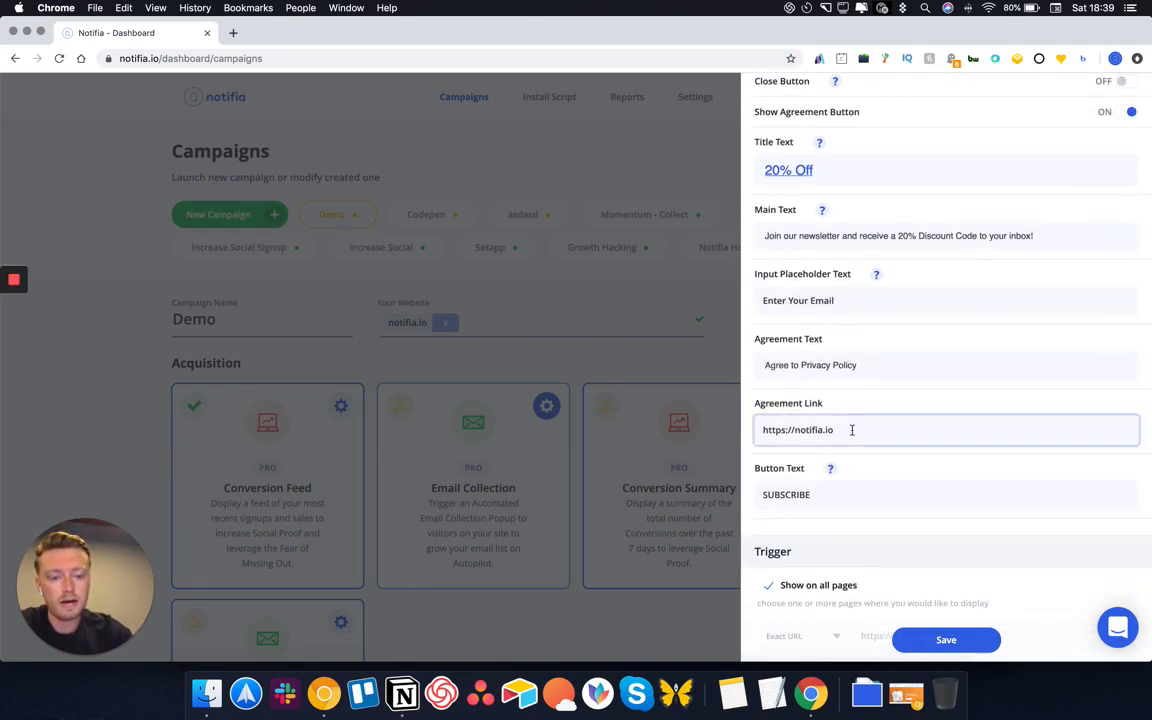
pyautogui.scroll(-4, 851, 432)
# Stop showing the popup on all pages and match URLs containing 'blog'
pyautogui.click(769, 360)
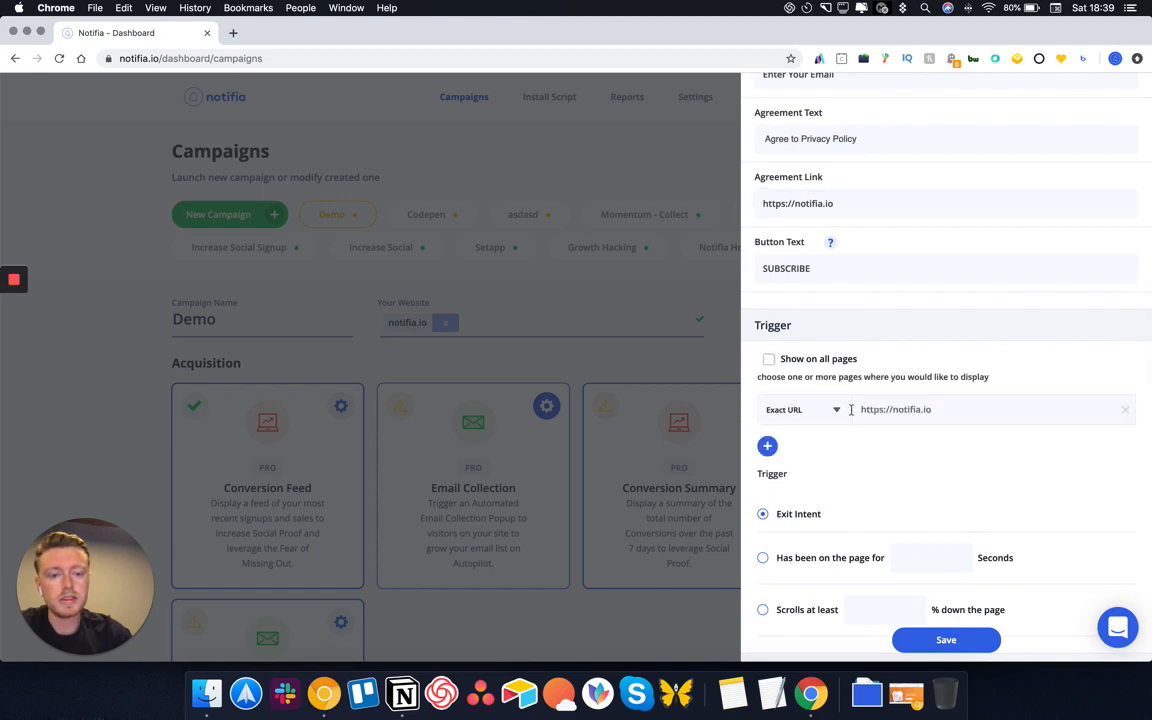
pyautogui.click(823, 412)
pyautogui.click(818, 468)
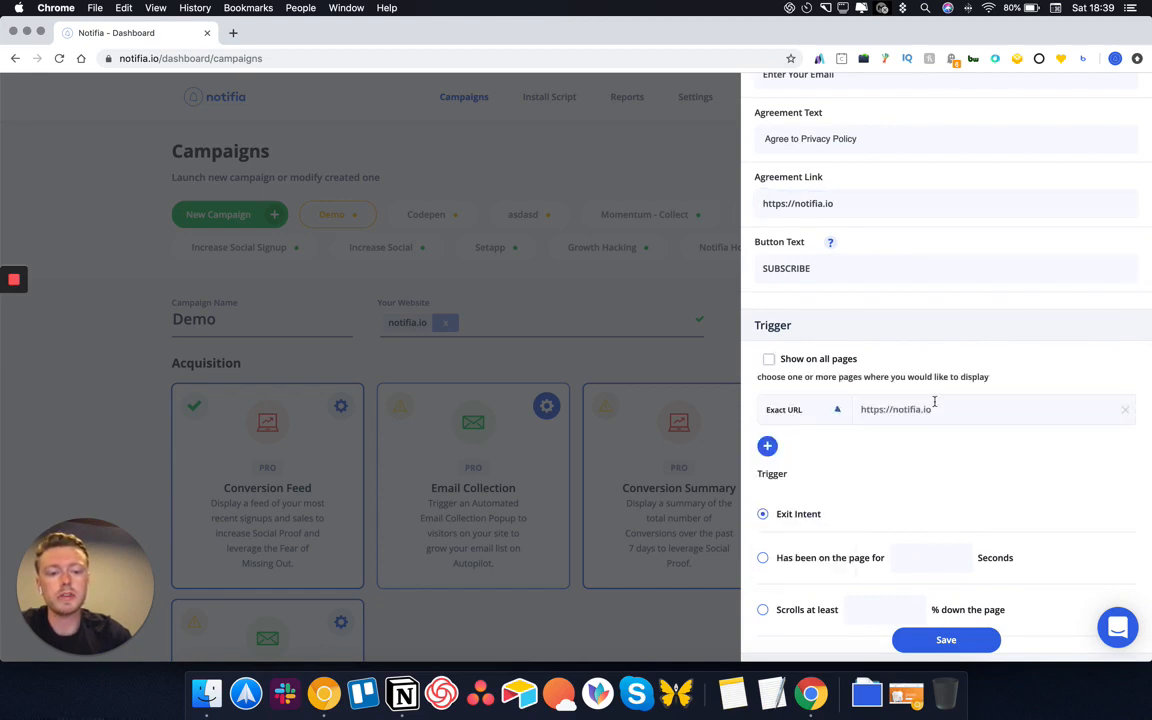
pyautogui.click(794, 411)
pyautogui.click(782, 527)
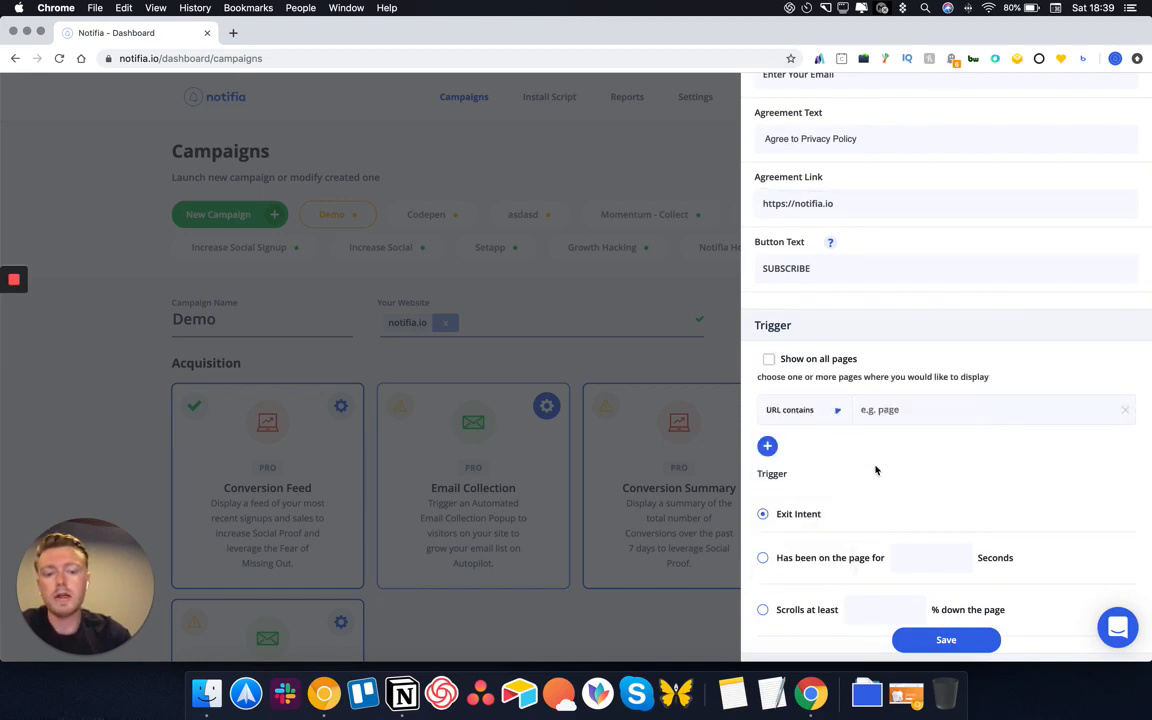
pyautogui.click(913, 409)
pyautogui.write('b;')
pyautogui.write('log')
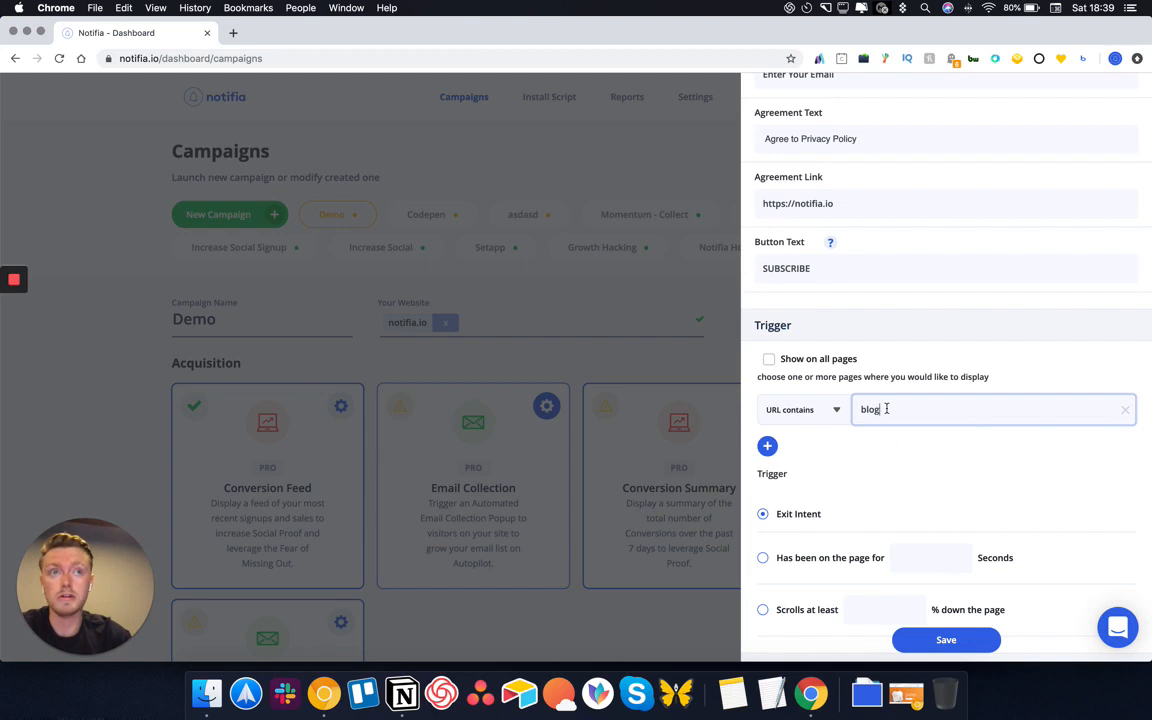
# Replace the URL contains match text with #newuser
pyautogui.click(797, 412)
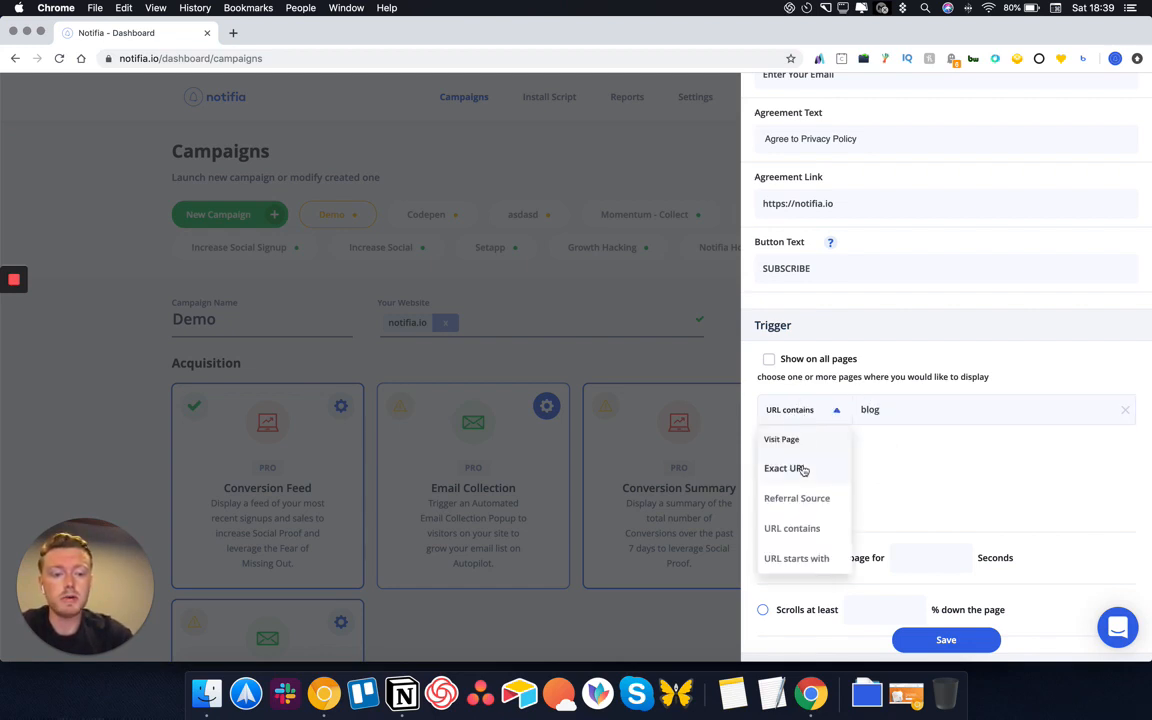
pyautogui.click(895, 409)
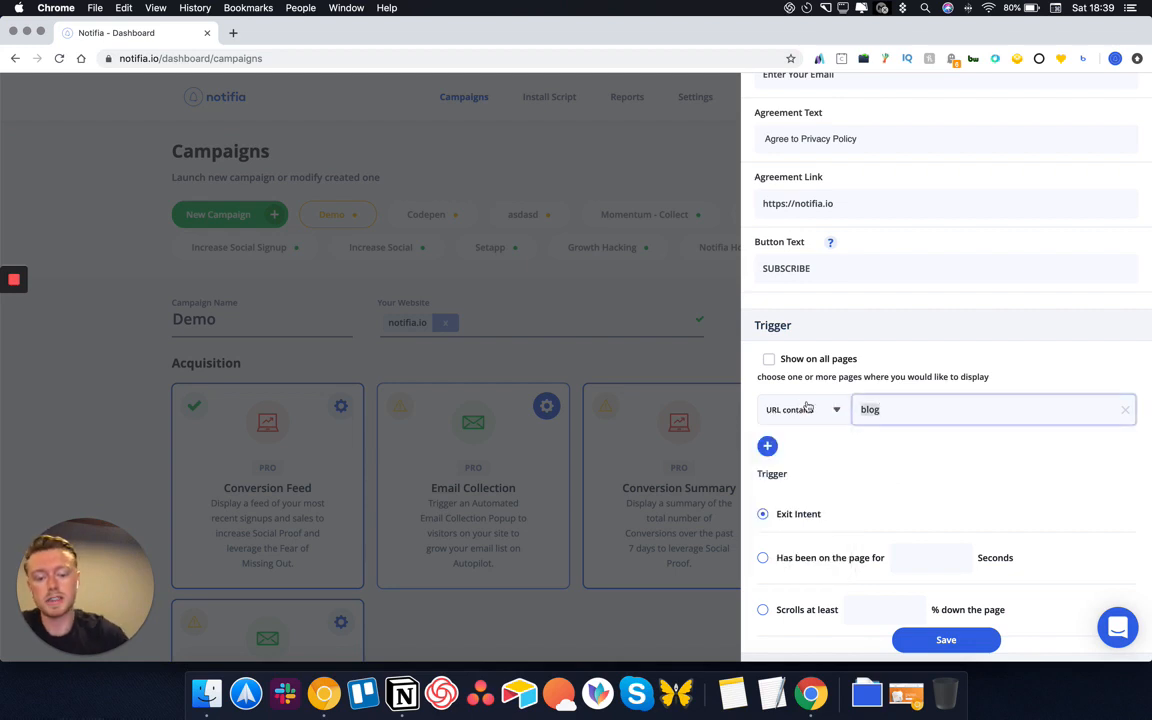
pyautogui.press('super+a')
pyautogui.write('UTM+SO')
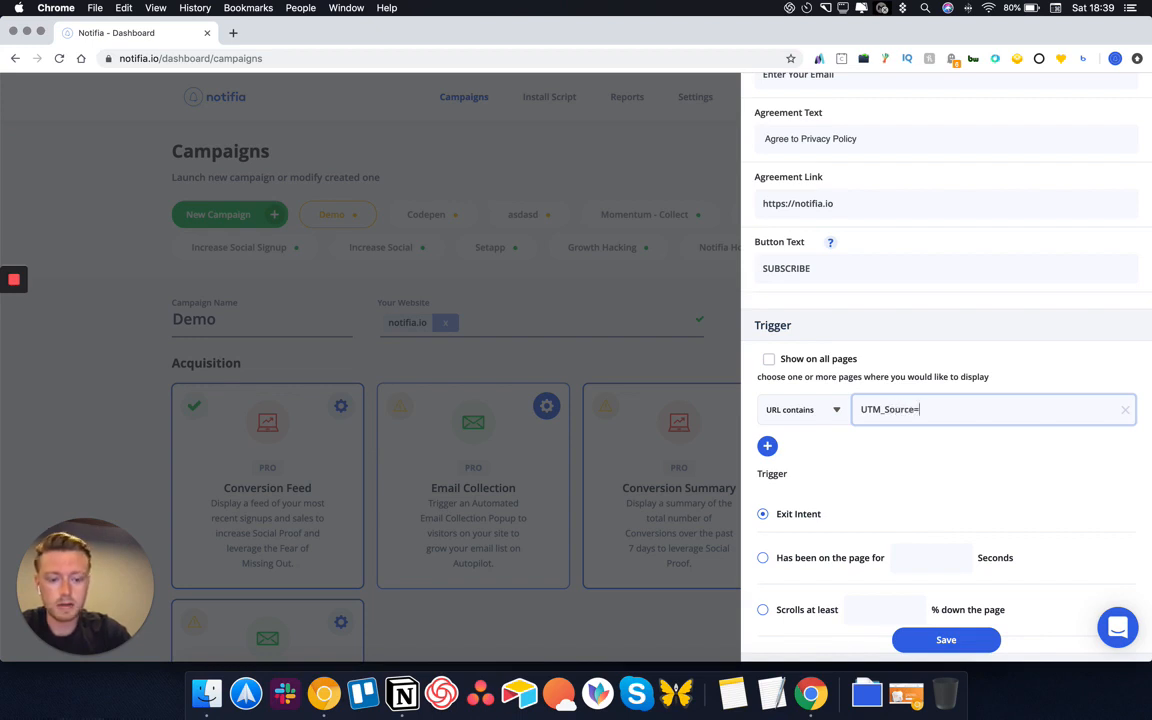
pyautogui.write('urce=faceboo')
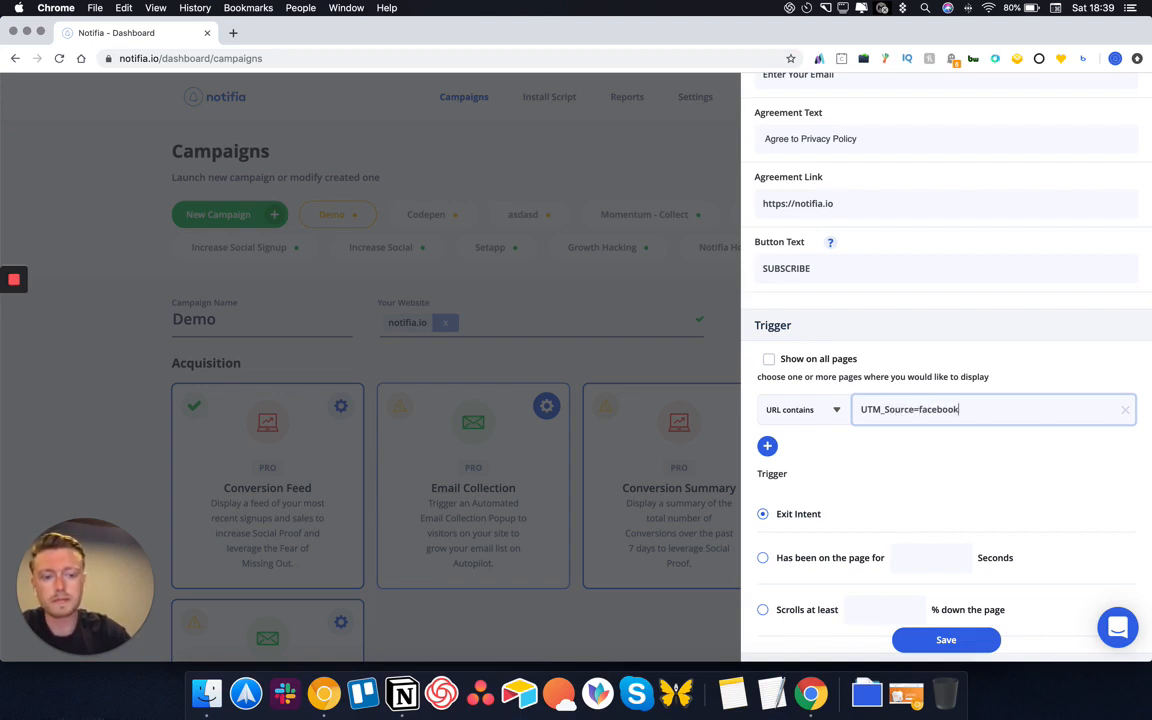
pyautogui.write('k')
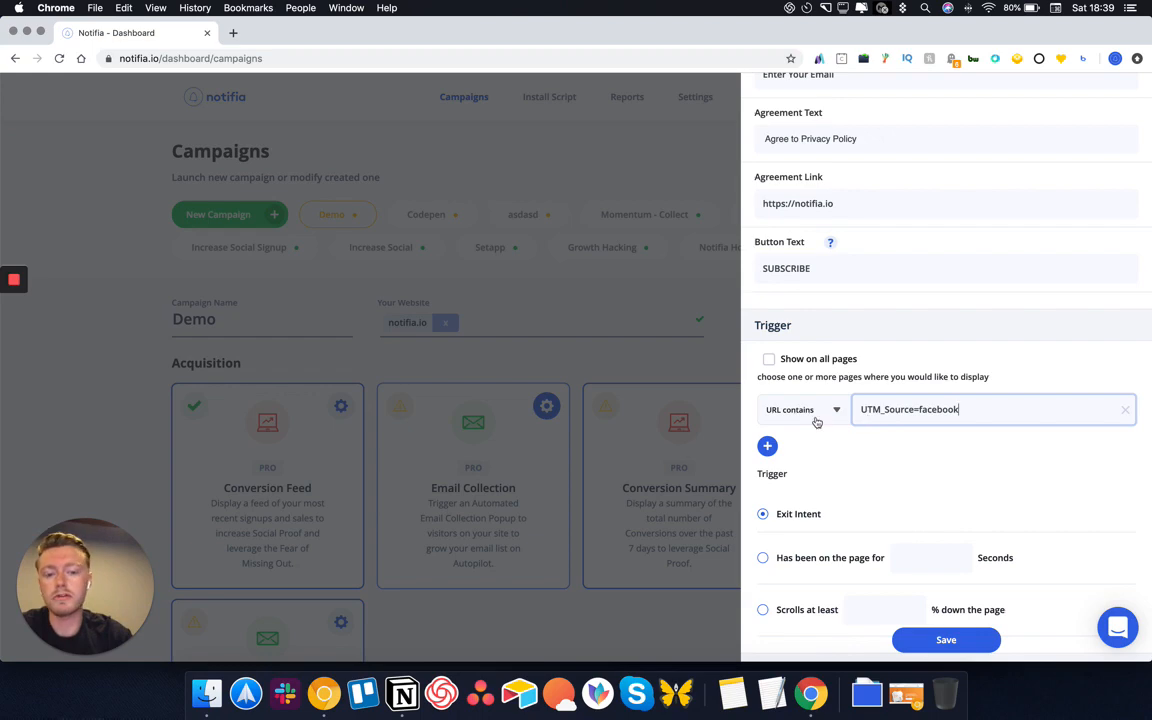
pyautogui.scroll(8, 818, 419)
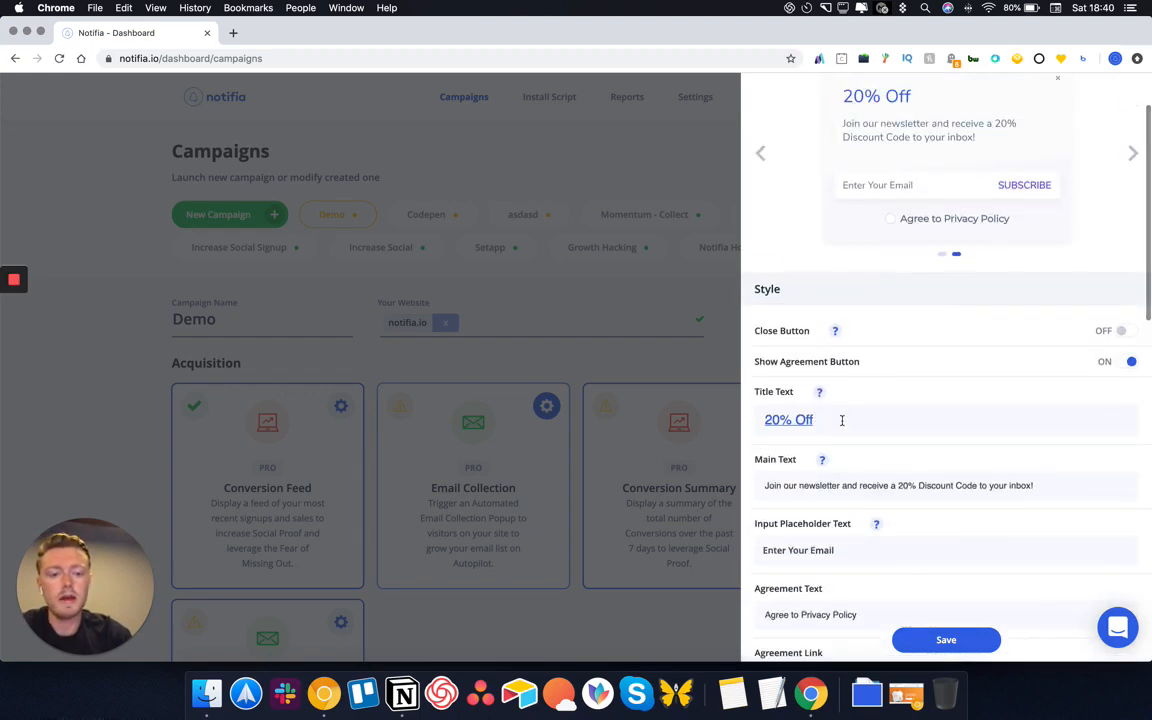
pyautogui.scroll(-8, 841, 483)
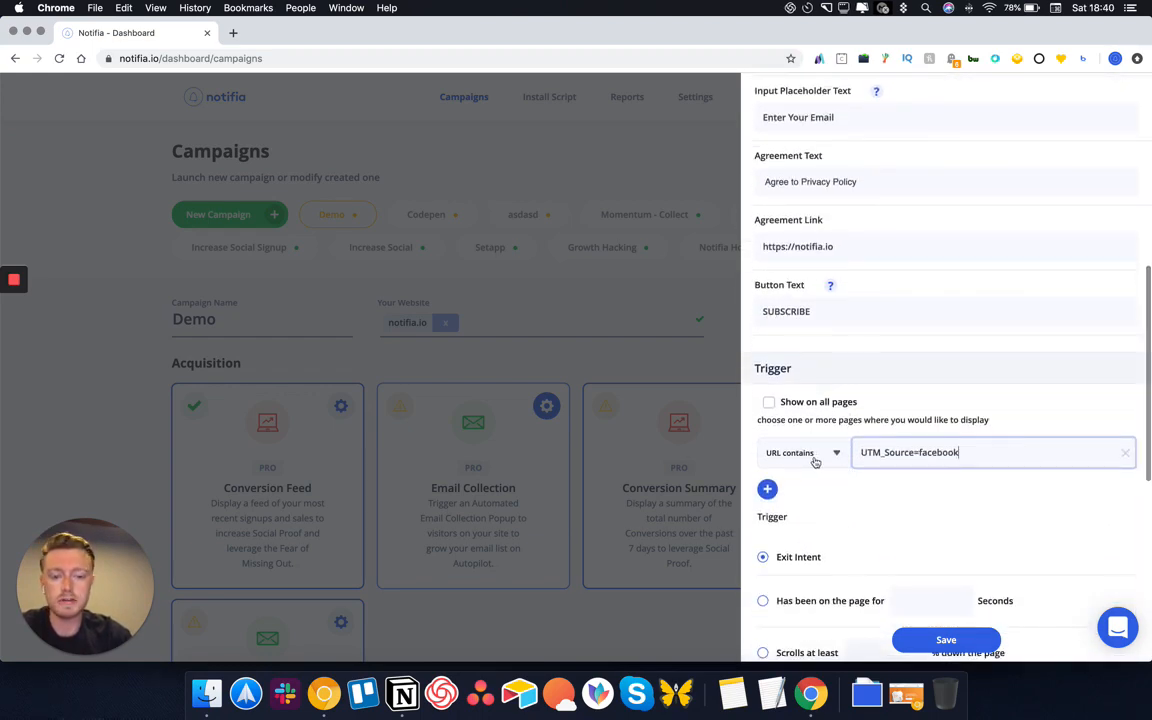
pyautogui.press('BackSpace')
pyautogui.press('BackSpace')
pyautogui.press('BackSpace')
pyautogui.press('BackSpace')
pyautogui.press('BackSpace')
pyautogui.press('BackSpace')
pyautogui.press('BackSpace')
pyautogui.press('BackSpace')
pyautogui.press('BackSpace')
pyautogui.press('BackSpace')
pyautogui.press('BackSpace')
pyautogui.press('BackSpace')
pyautogui.press('BackSpace')
pyautogui.press('BackSpace')
pyautogui.press('BackSpace')
pyautogui.press('BackSpace')
pyautogui.press('BackSpace')
pyautogui.press('BackSpace')
pyautogui.press('BackSpace')
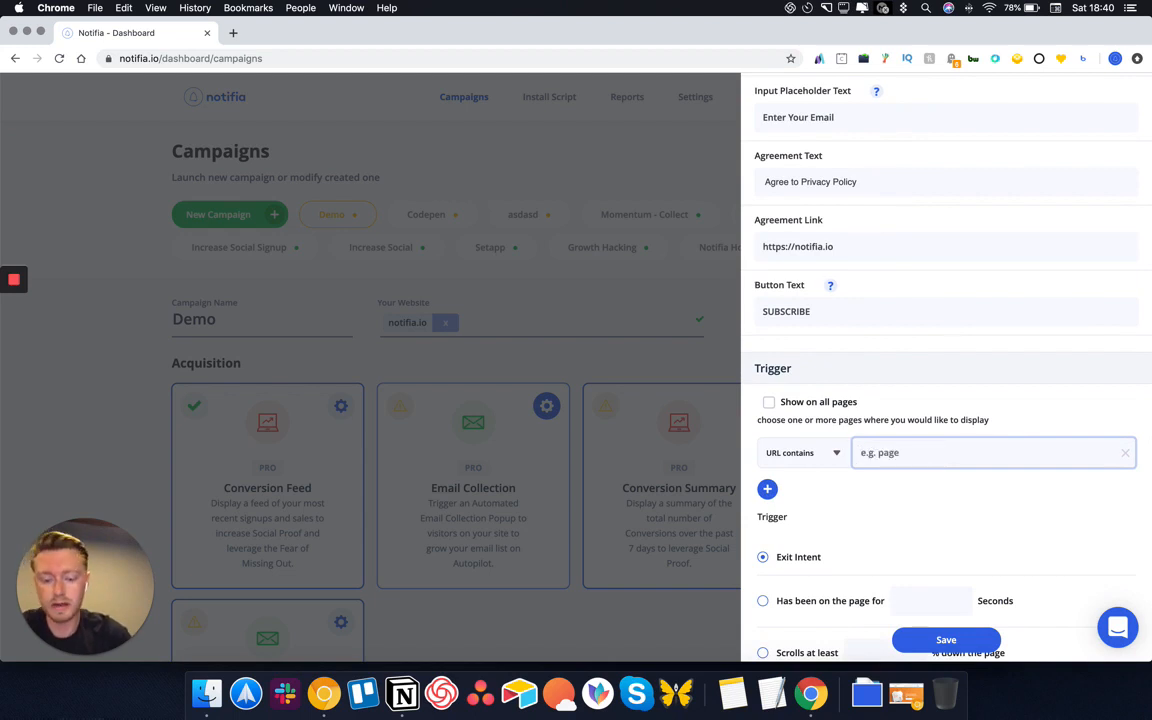
pyautogui.write('#')
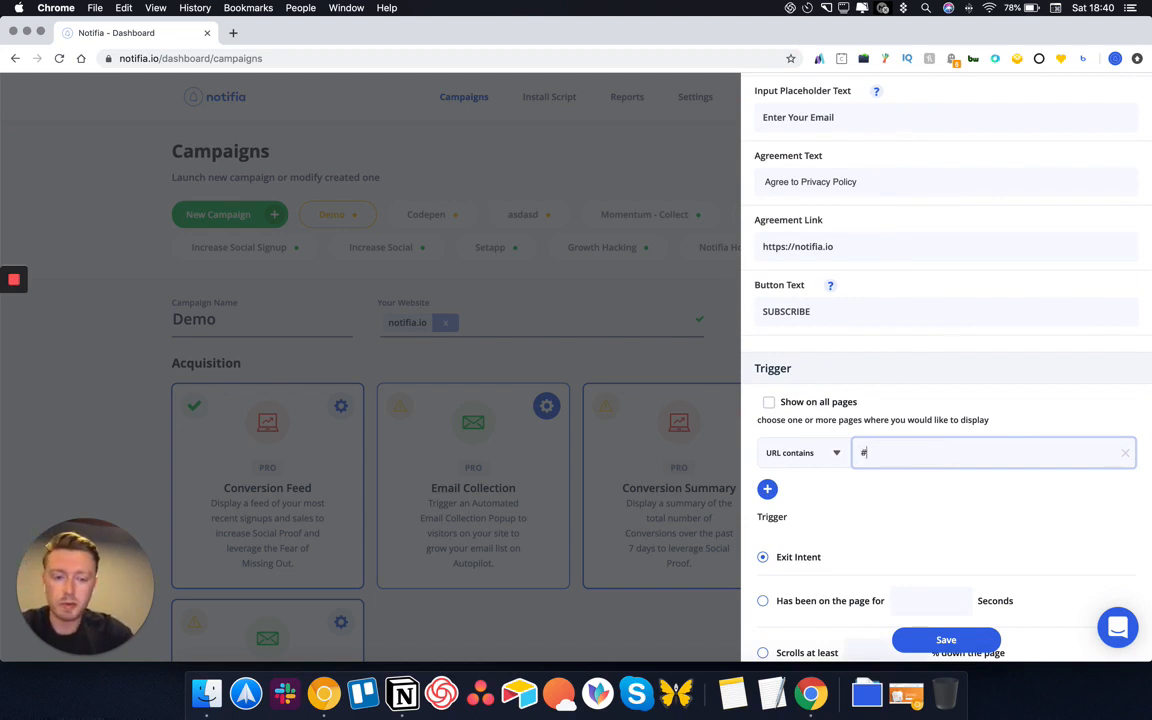
pyautogui.write('newuser')
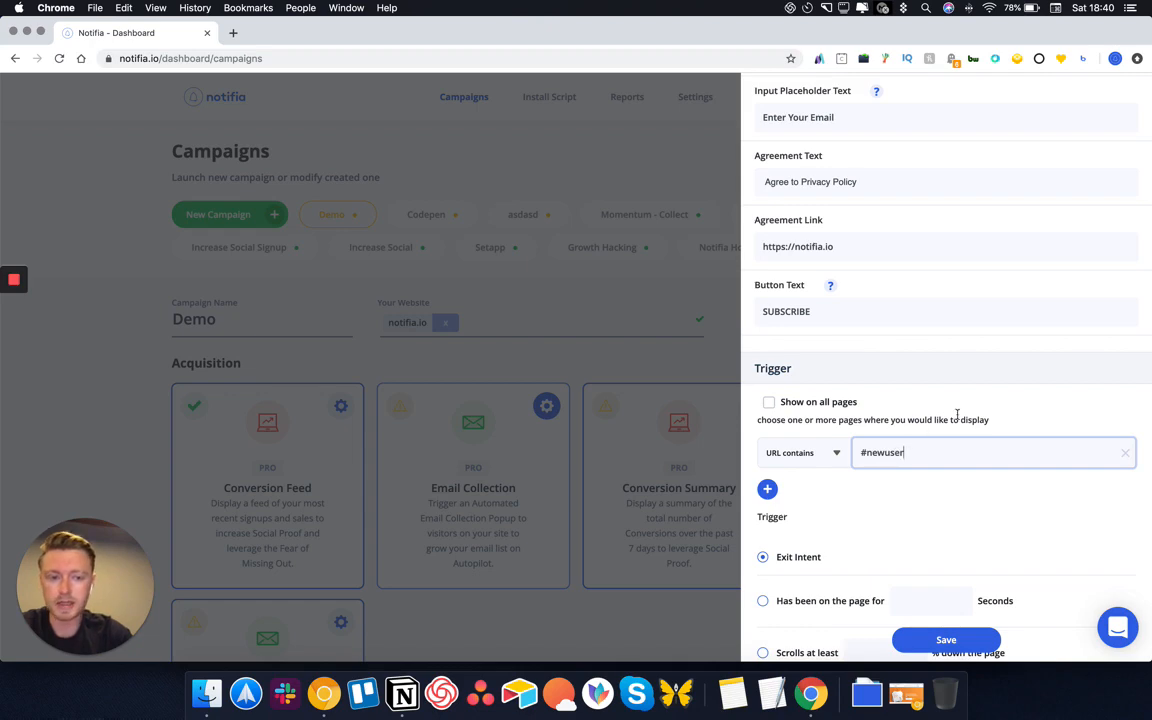
pyautogui.scroll(10, 957, 414)
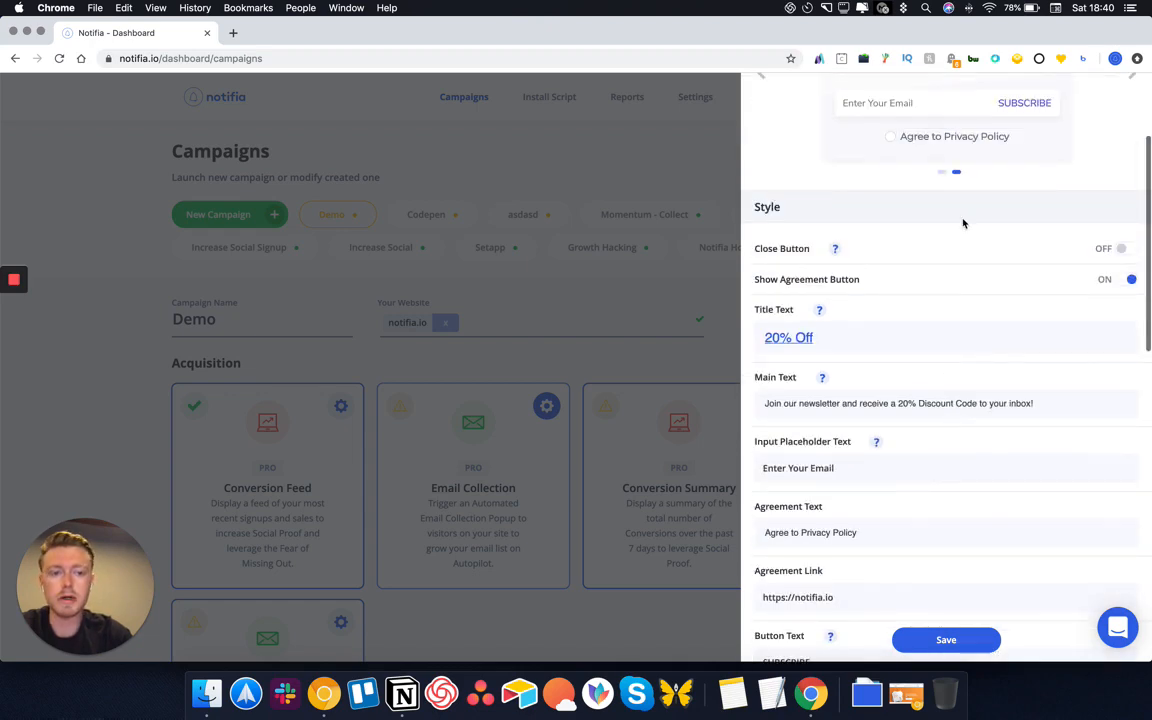
pyautogui.scroll(-9, 900, 249)
pyautogui.scroll(-5, 818, 470)
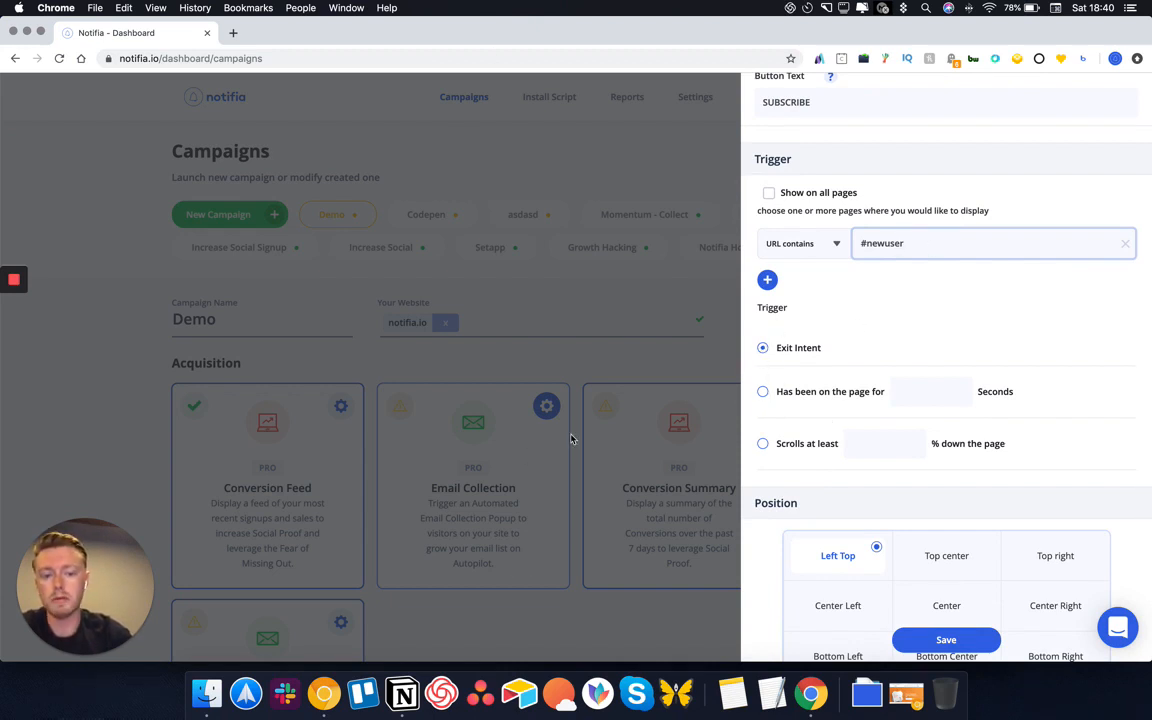
# Switch the trigger from time on page to scrolling at least 70%, and centre the popup
pyautogui.click(765, 391)
pyautogui.click(944, 403)
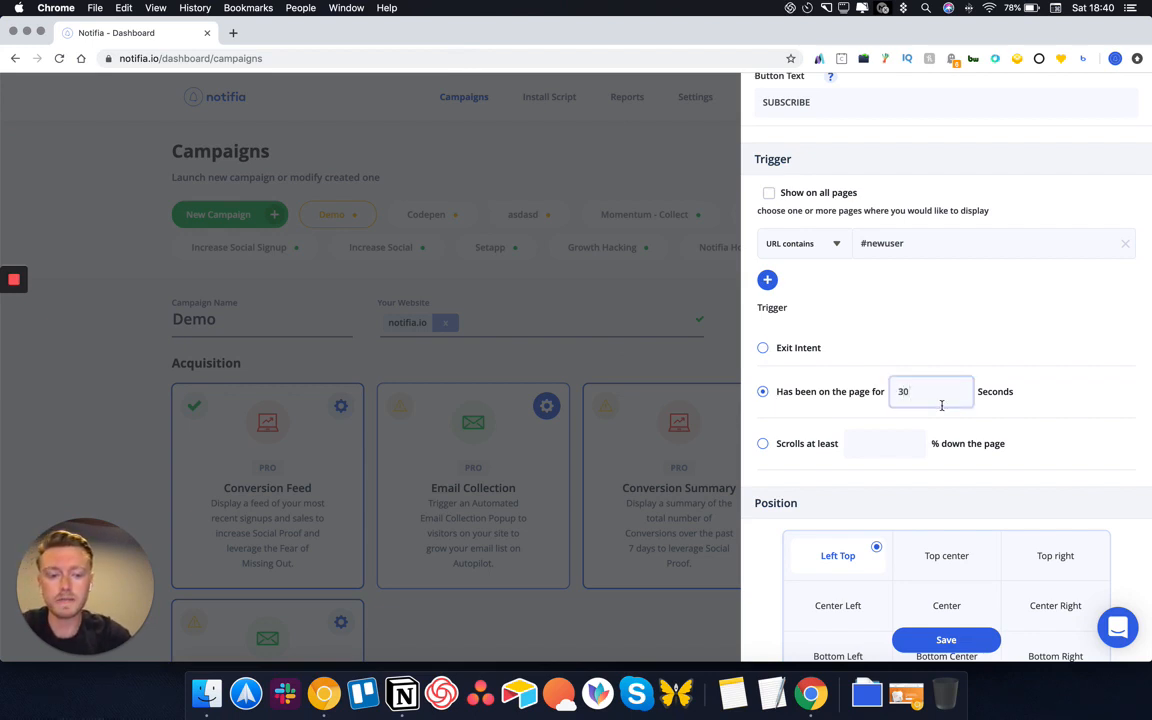
pyautogui.click(763, 443)
pyautogui.click(885, 437)
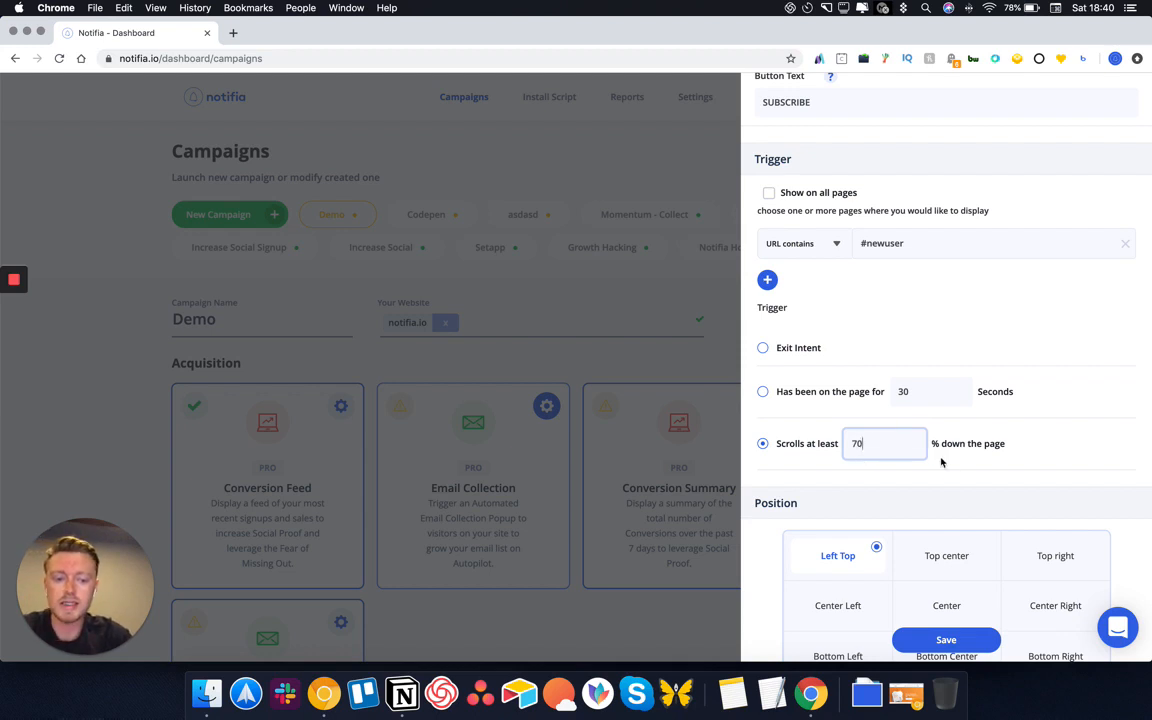
pyautogui.scroll(-3, 900, 440)
pyautogui.click(930, 510)
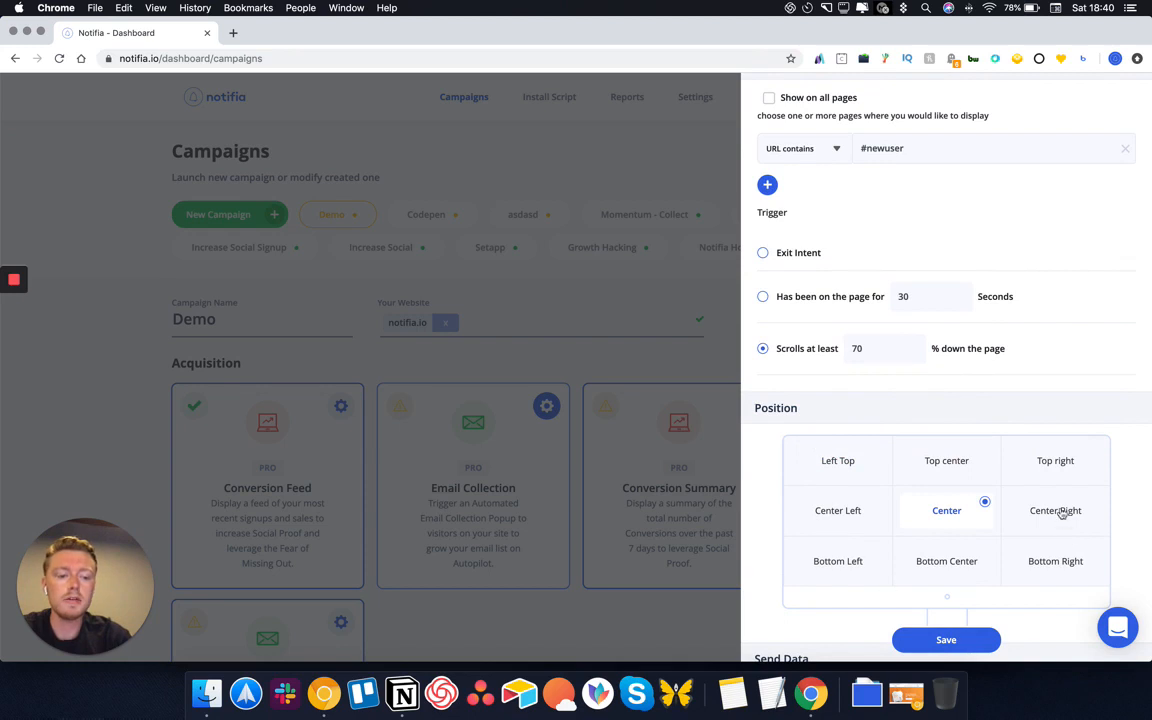
pyautogui.scroll(-3, 958, 511)
pyautogui.scroll(-1, 958, 511)
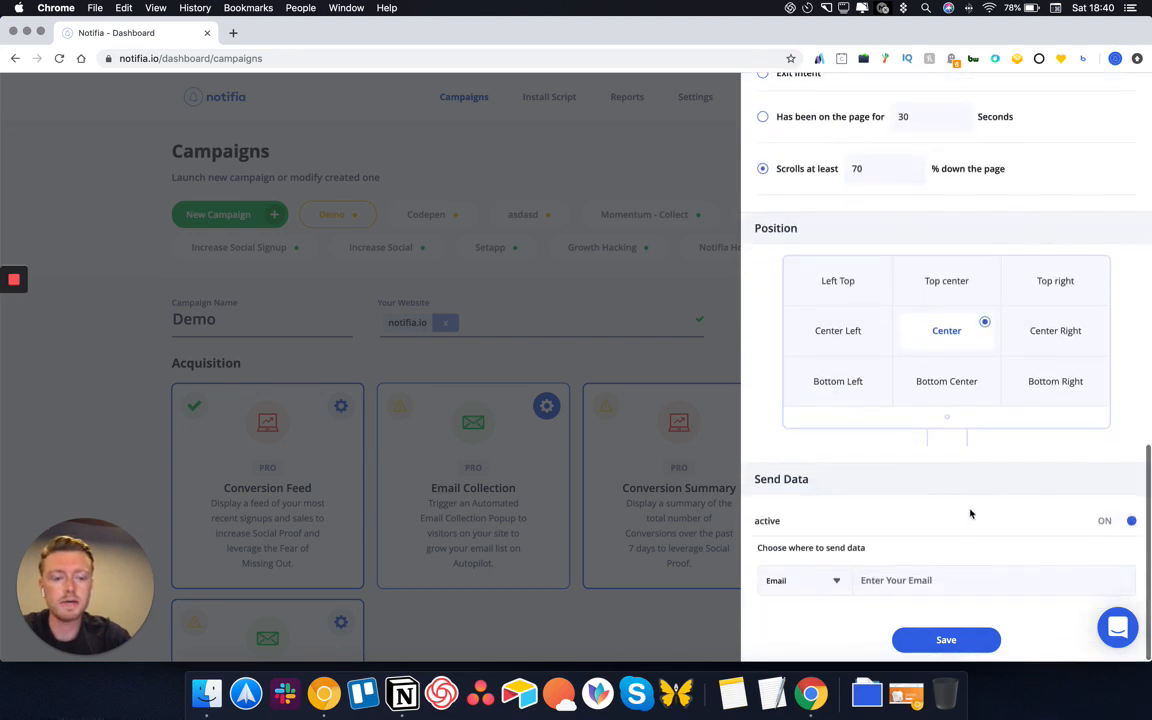
# Change the Send Data destination from an email address to Webhook
pyautogui.click(814, 583)
pyautogui.click(931, 583)
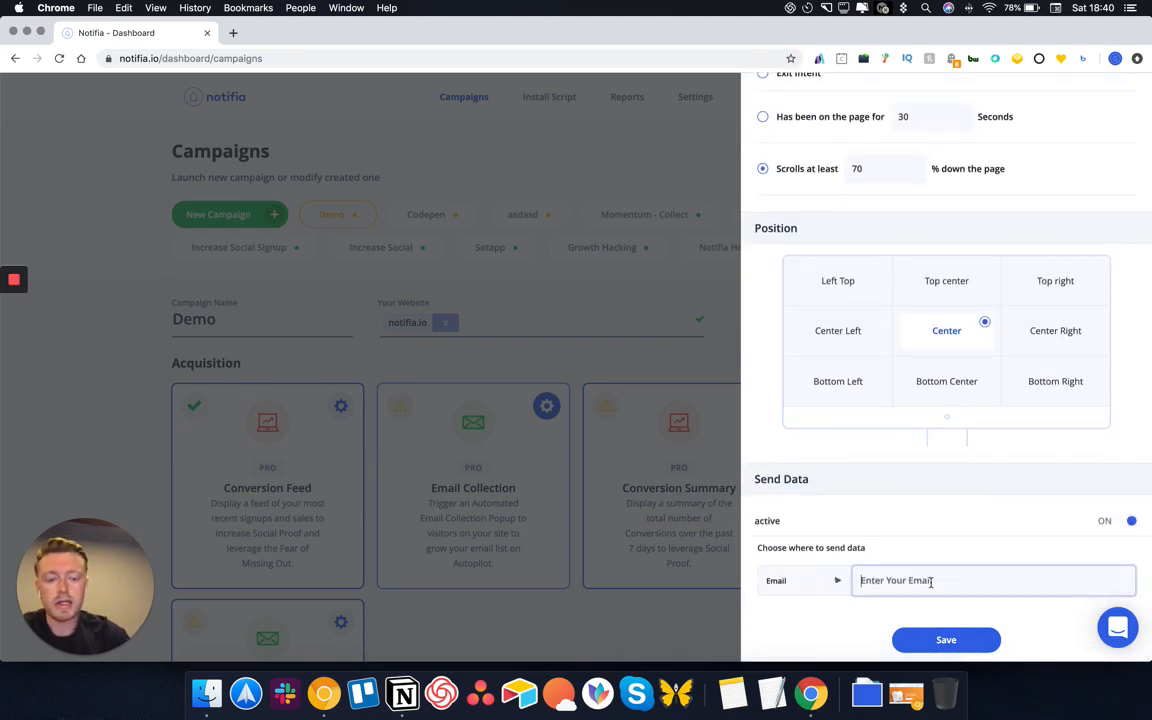
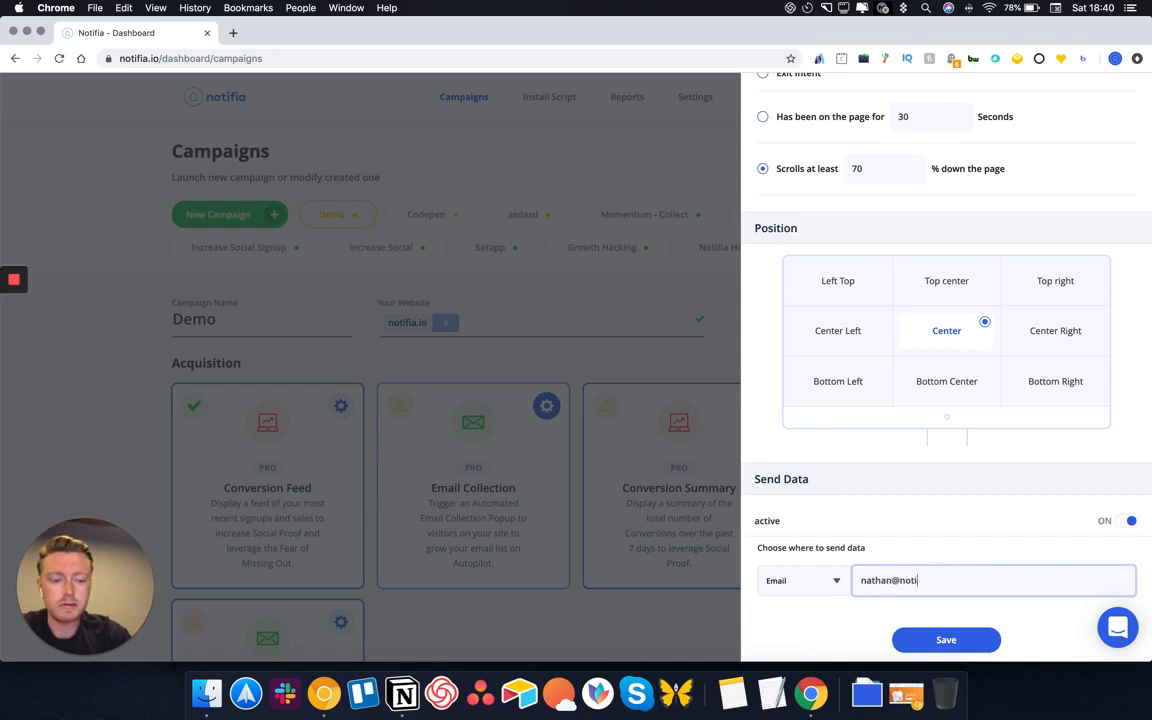
pyautogui.click(805, 581)
pyautogui.click(798, 640)
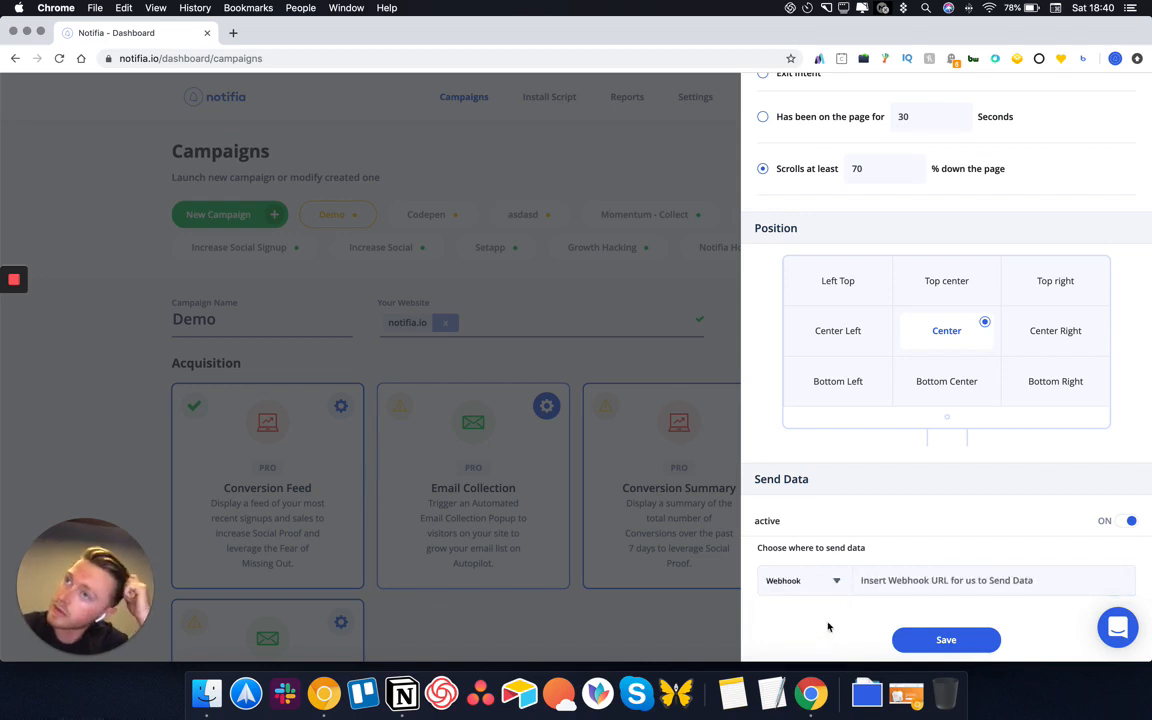
pyautogui.click(890, 579)
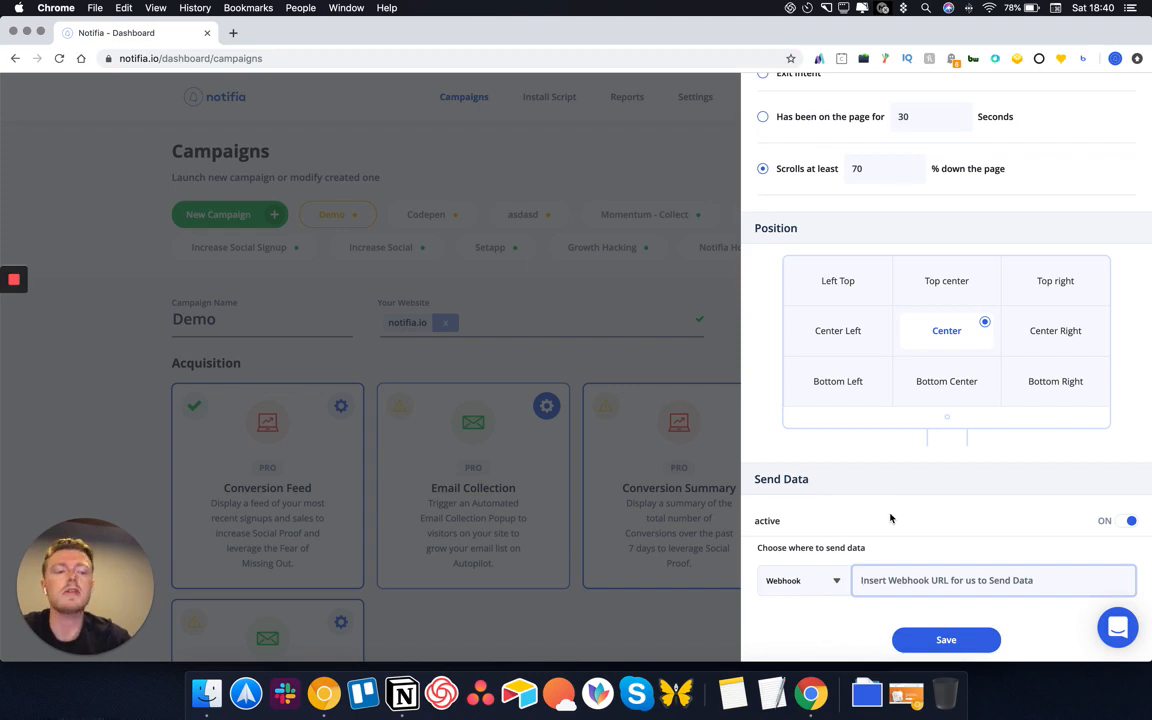
pyautogui.scroll(15, 890, 518)
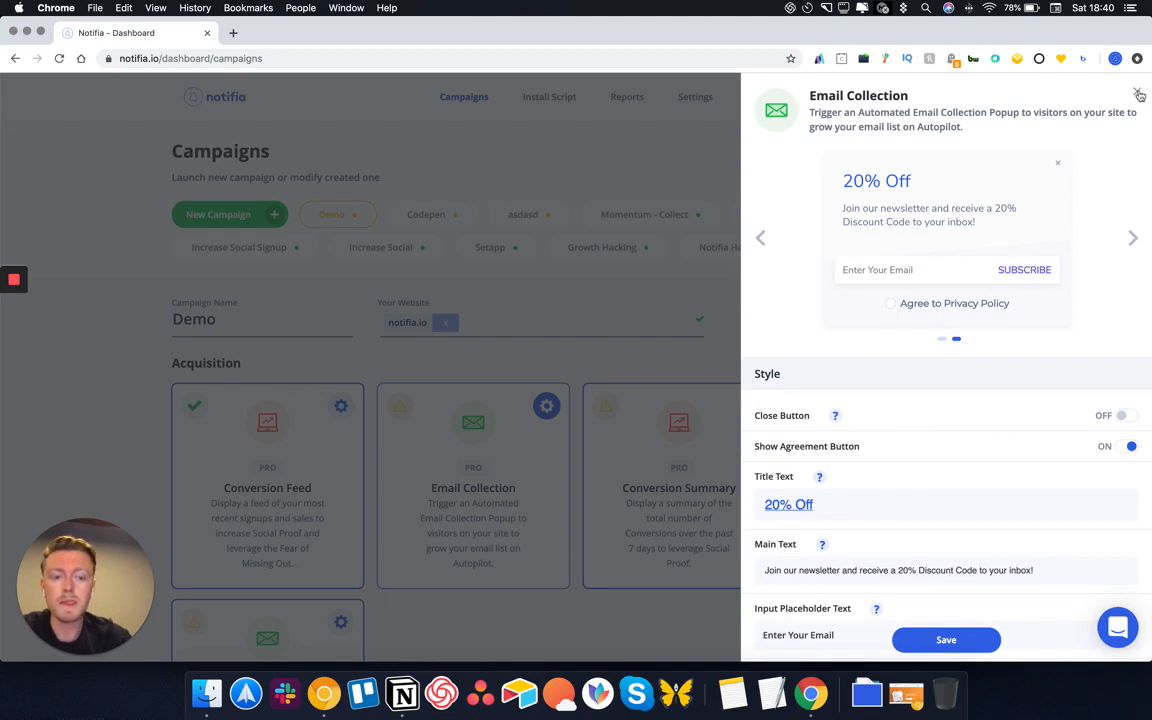
# Save the Email Collection popup and set the Conversion Summary text to 'claimed this offer!'
pyautogui.click(931, 639)
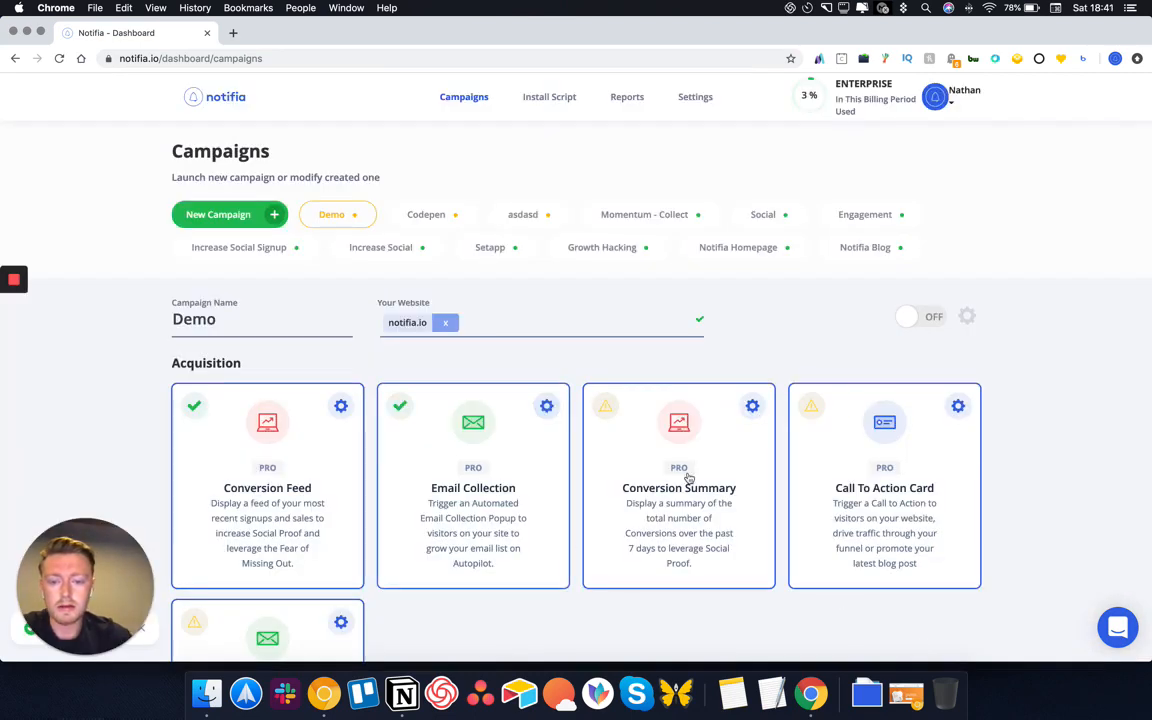
pyautogui.scroll(-2, 688, 478)
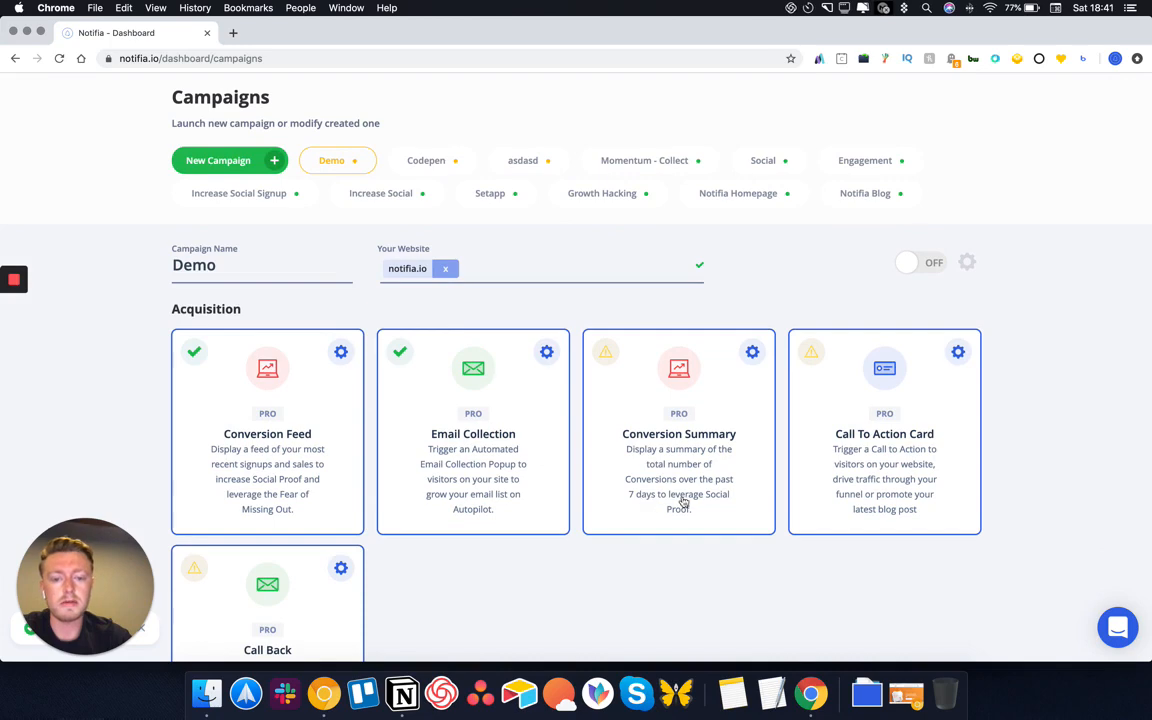
pyautogui.click(752, 351)
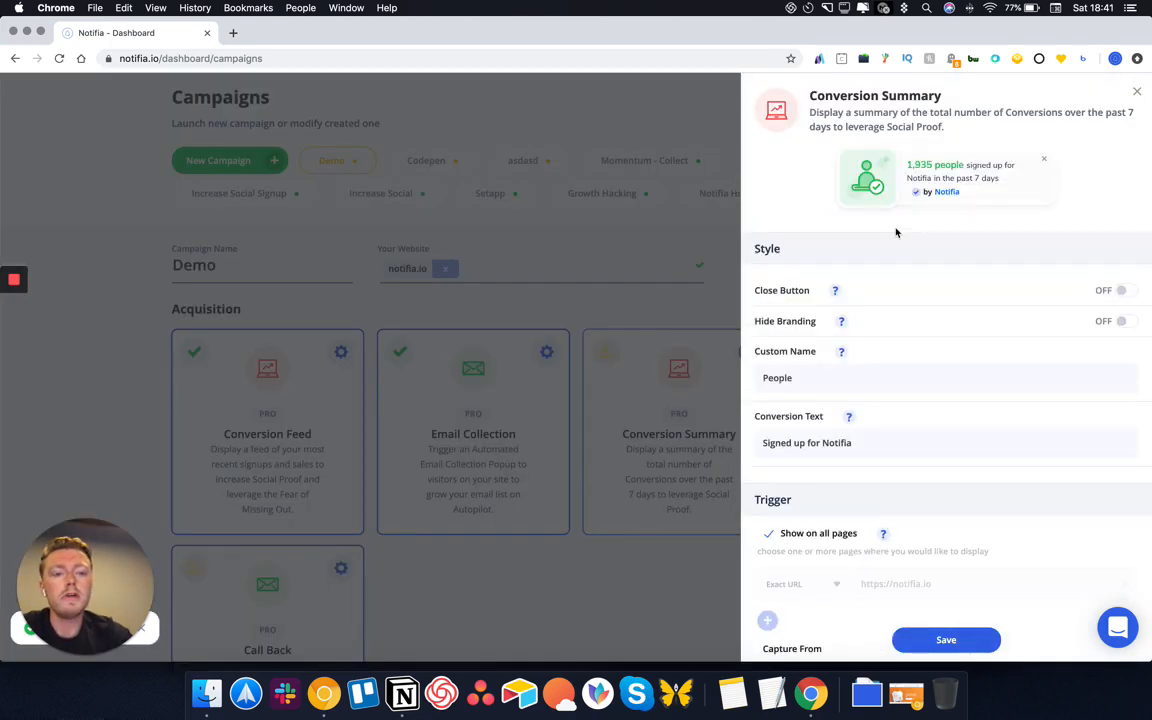
pyautogui.moveTo(964, 166); pyautogui.dragTo(906, 172)
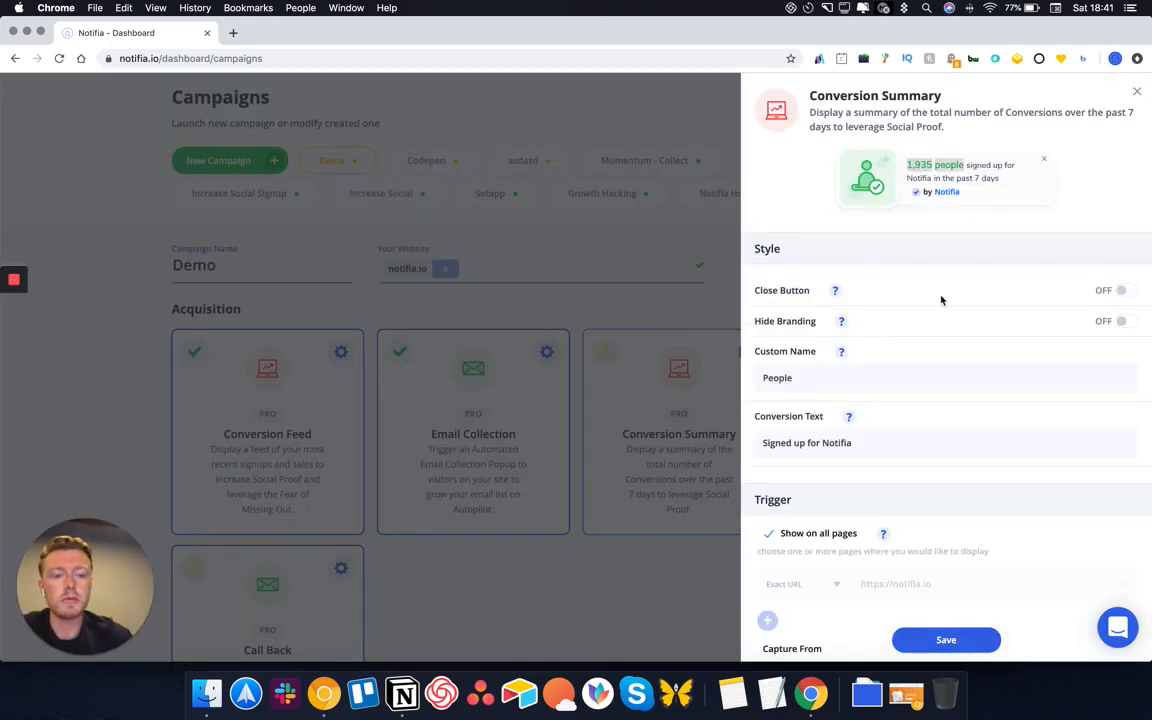
pyautogui.moveTo(877, 445); pyautogui.dragTo(733, 430)
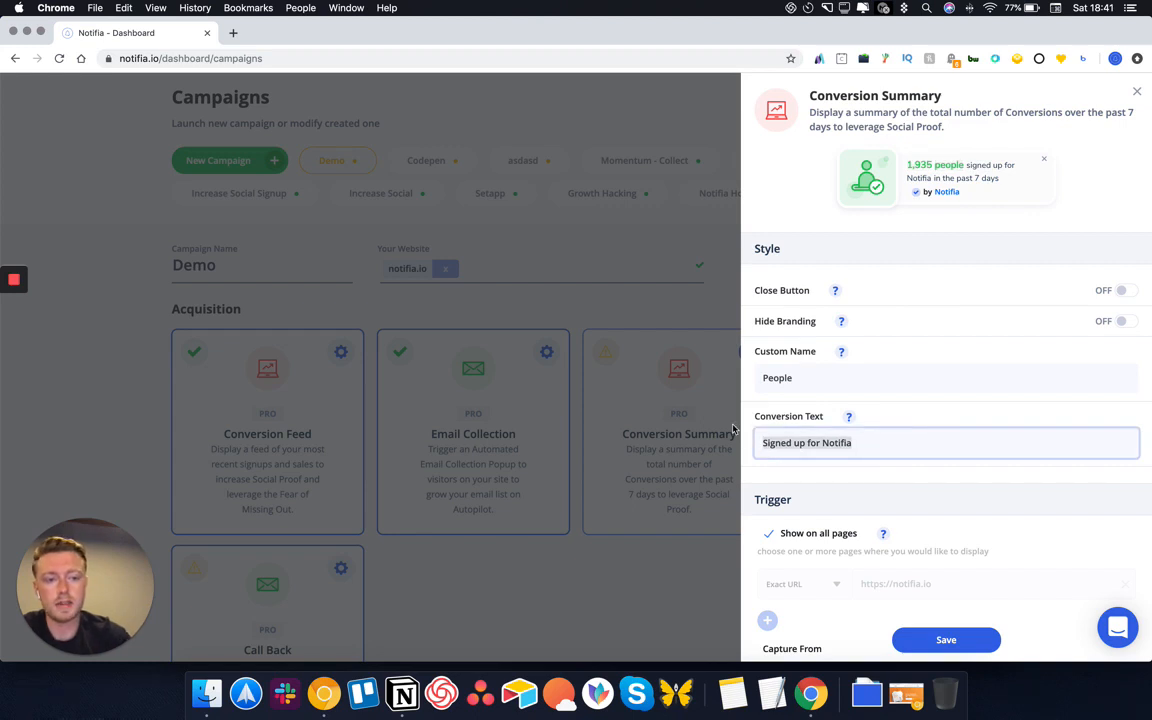
pyautogui.write('viewed')
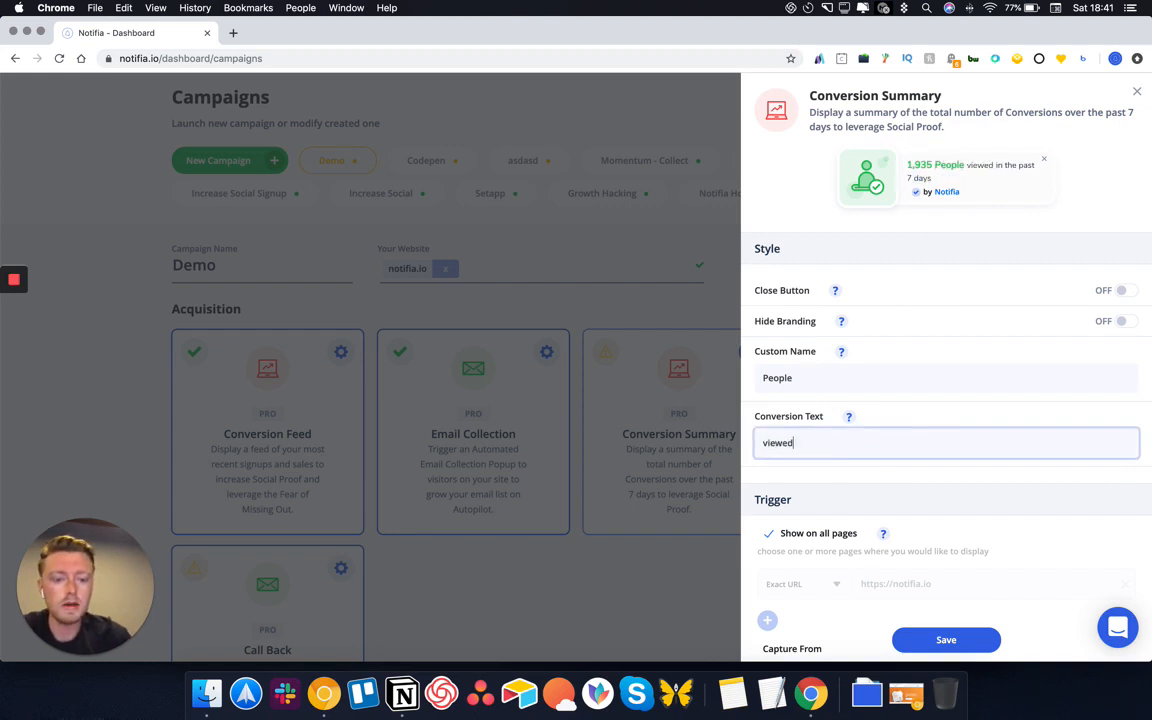
pyautogui.write(' this product')
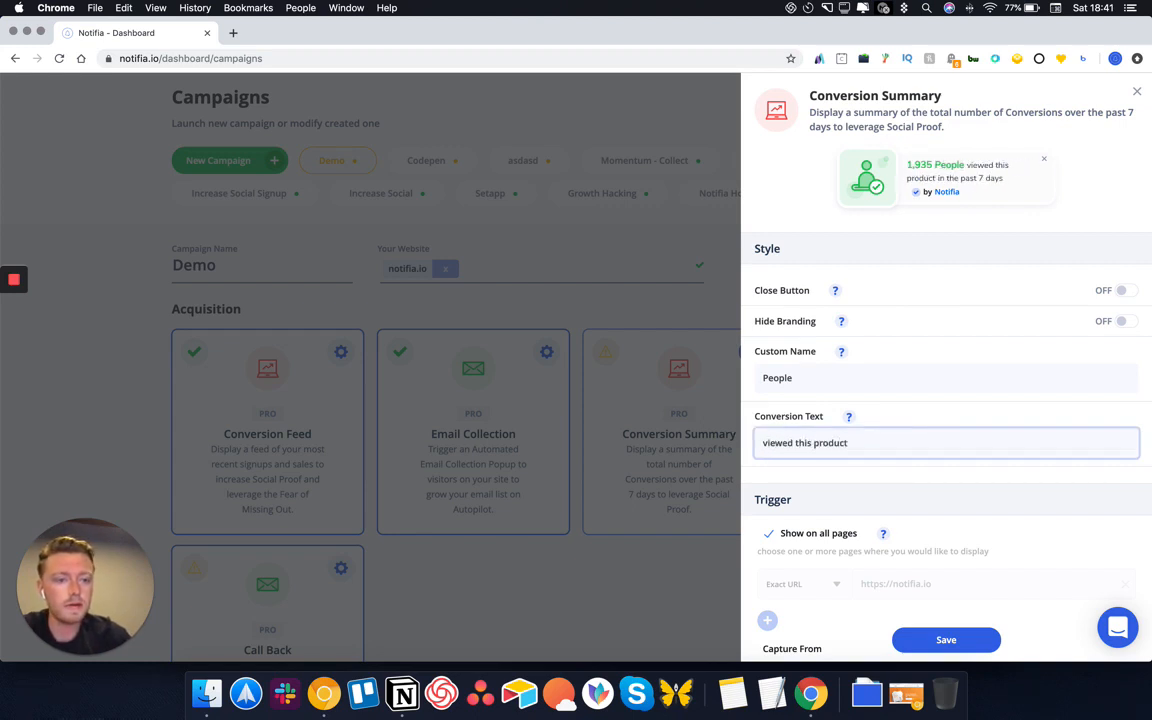
pyautogui.moveTo(874, 442); pyautogui.dragTo(703, 443)
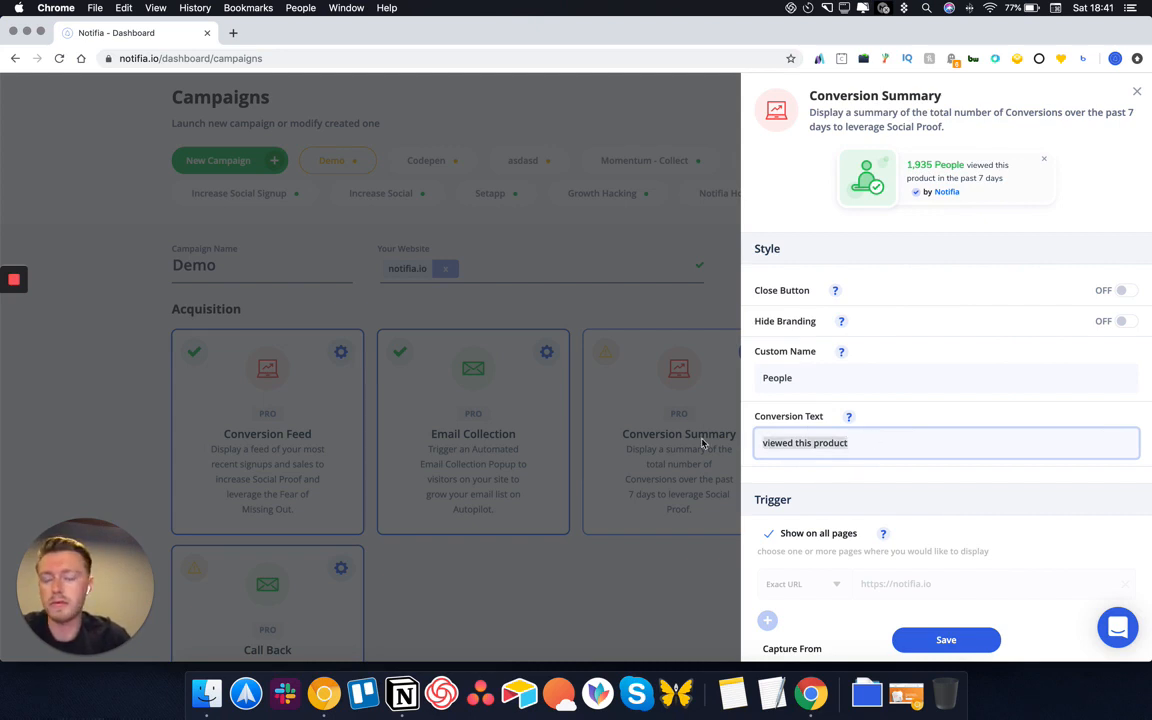
pyautogui.write('claimed th')
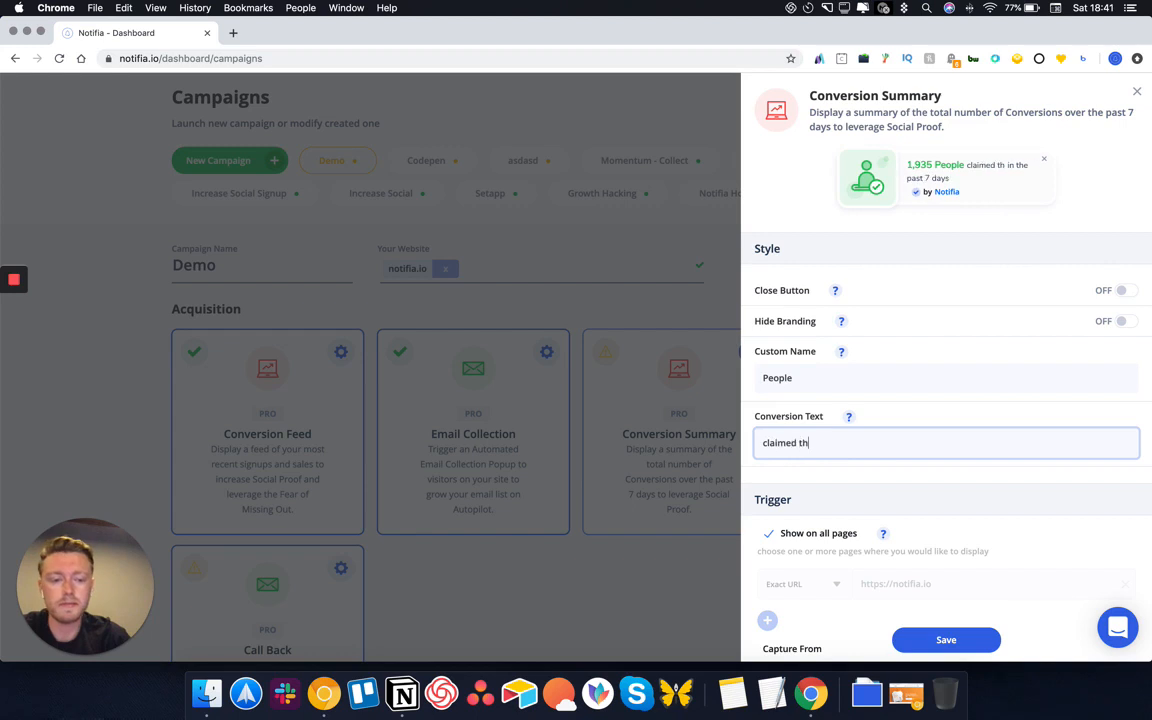
pyautogui.write('is offer!')
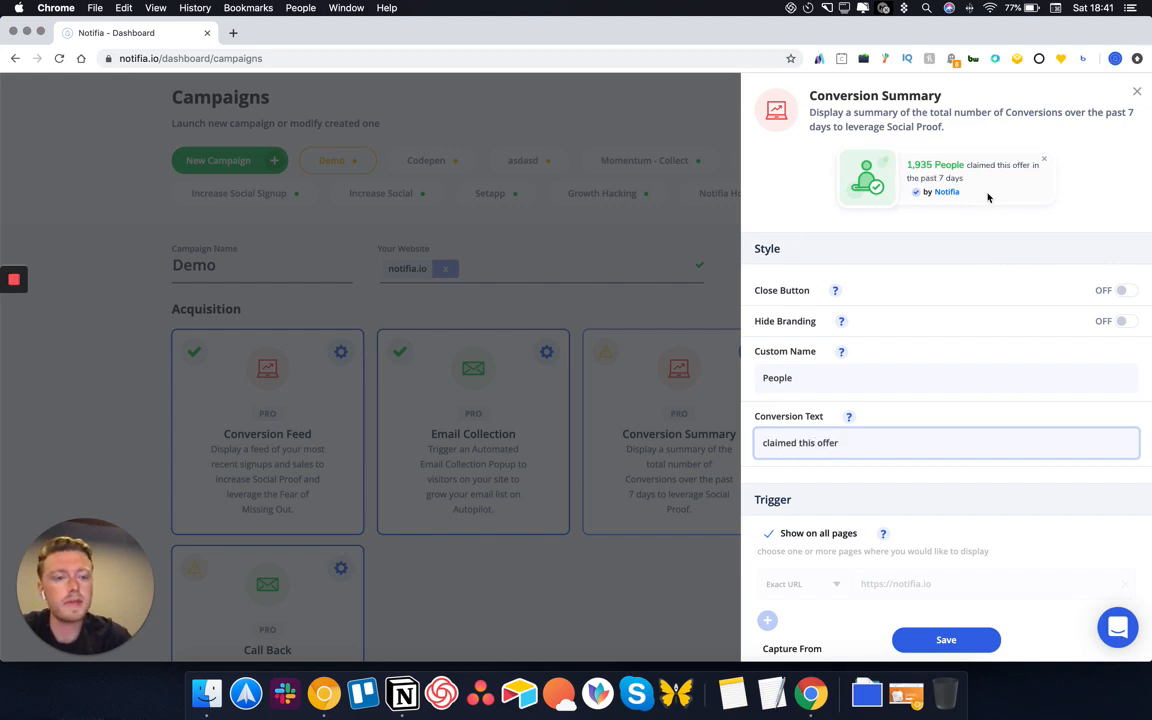
pyautogui.scroll(-3, 884, 414)
pyautogui.moveTo(884, 414)
pyautogui.click(769, 415)
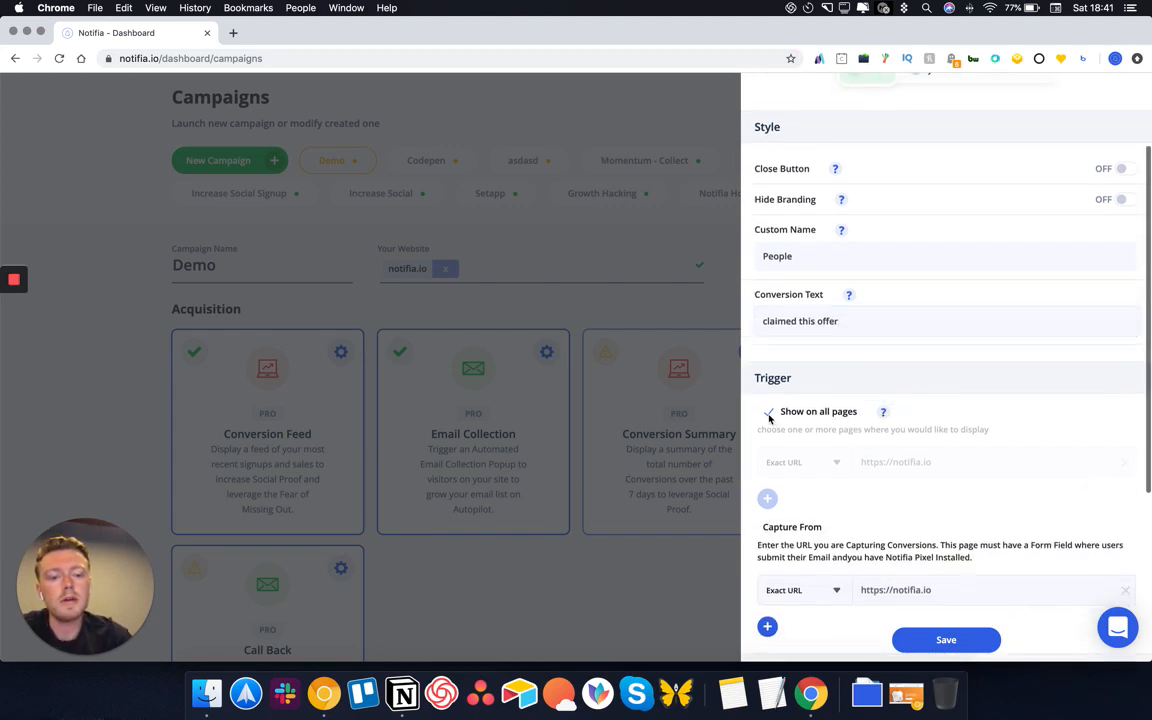
pyautogui.click(902, 459)
pyautogui.scroll(-3, 880, 449)
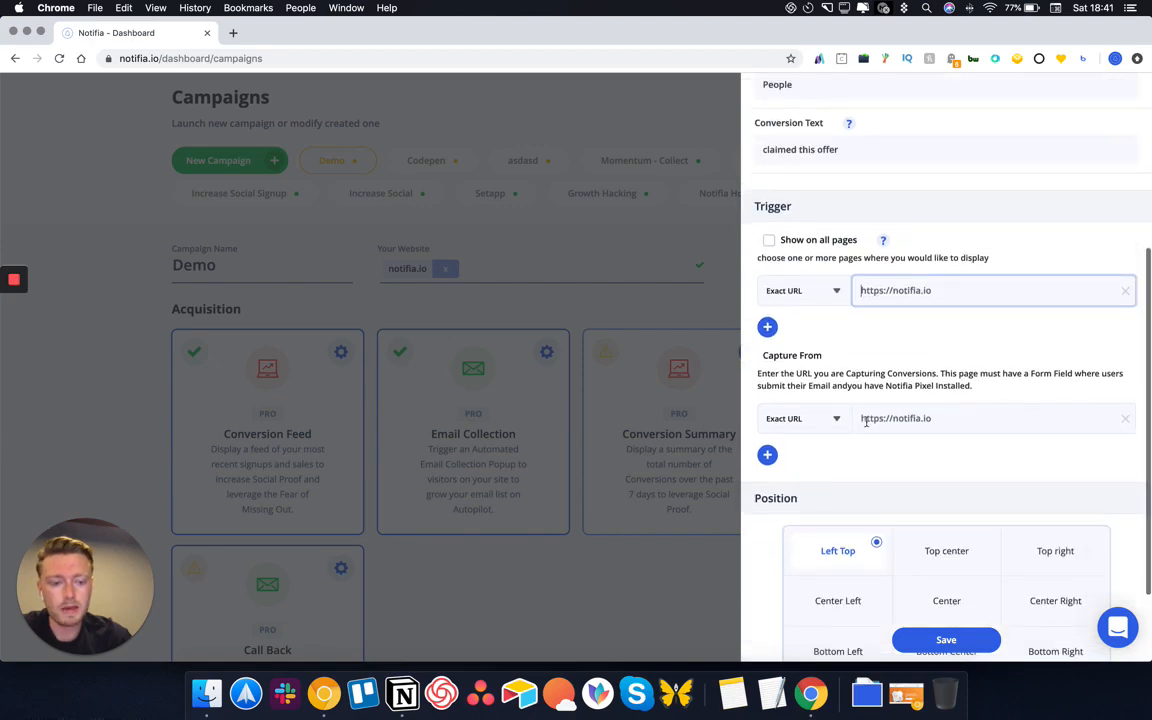
pyautogui.click(785, 418)
pyautogui.click(951, 462)
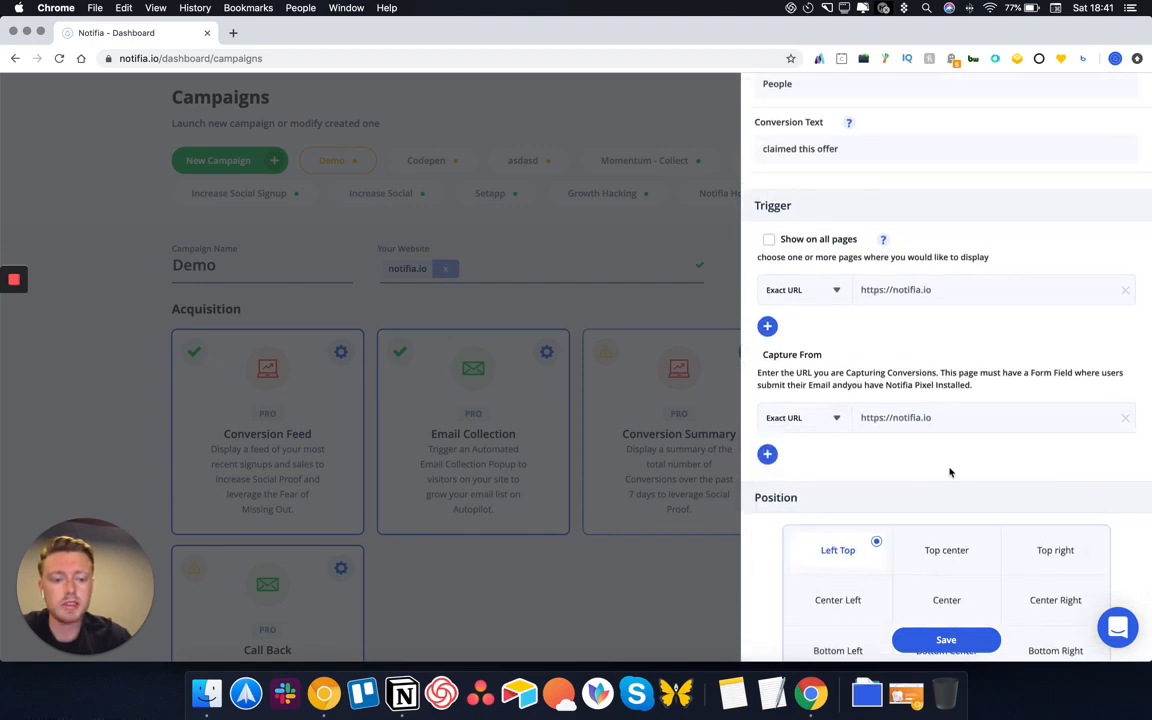
pyautogui.scroll(-2, 940, 530)
pyautogui.scroll(5, 909, 596)
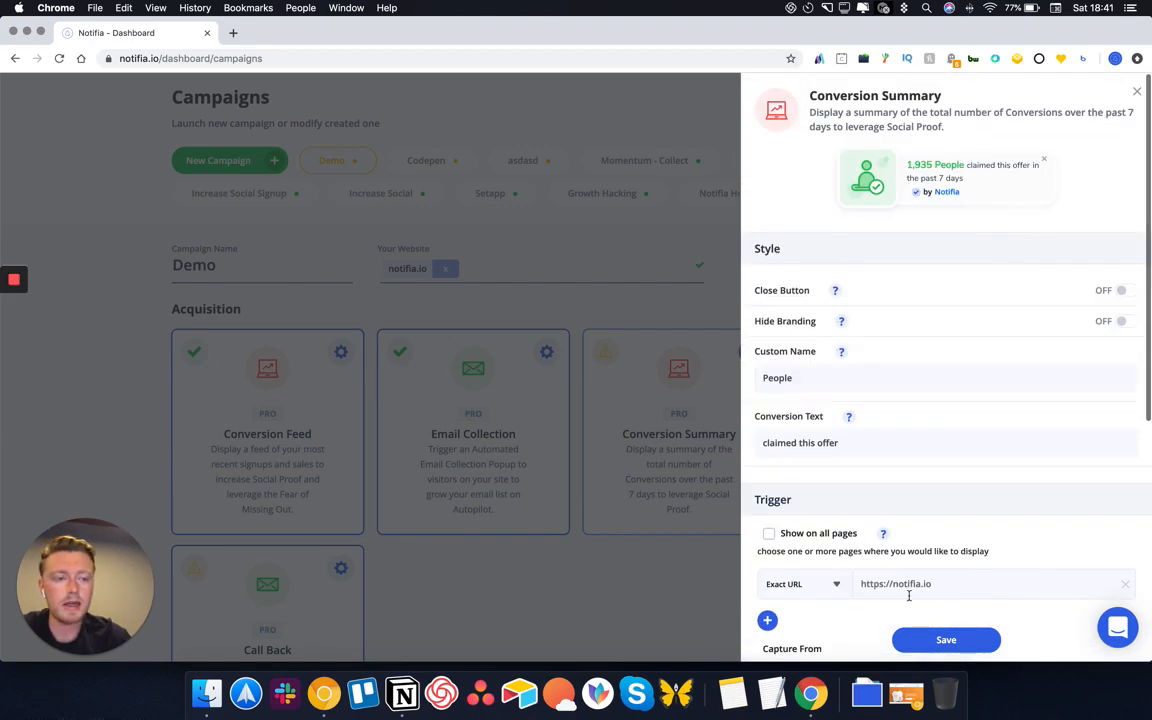
pyautogui.click(946, 639)
pyautogui.scroll(-2, 770, 312)
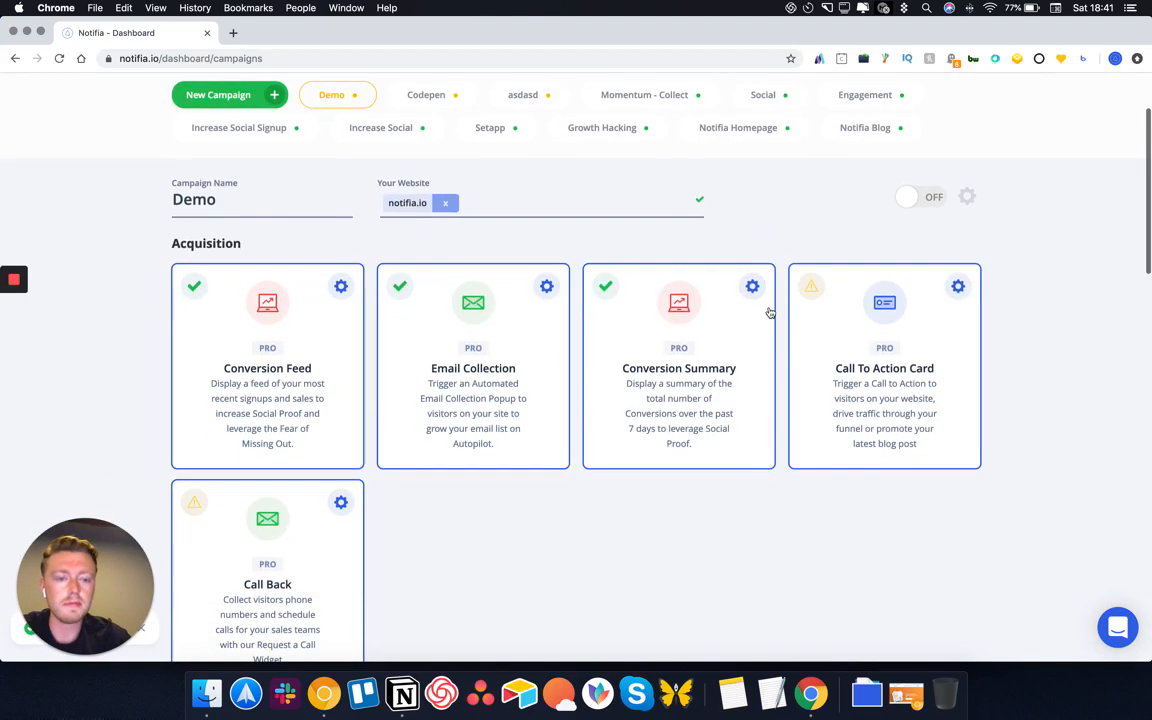
# Limit the Call To Action Card to pages whose URL contains 'Facebook'
pyautogui.click(956, 286)
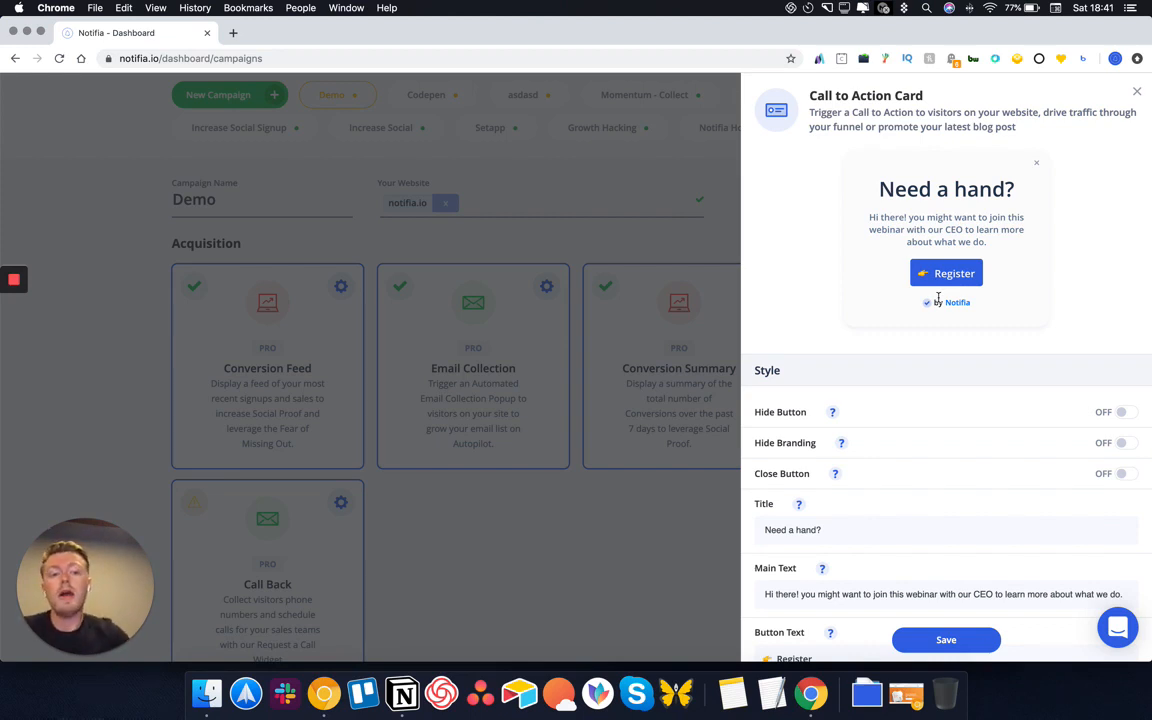
pyautogui.scroll(-1, 862, 434)
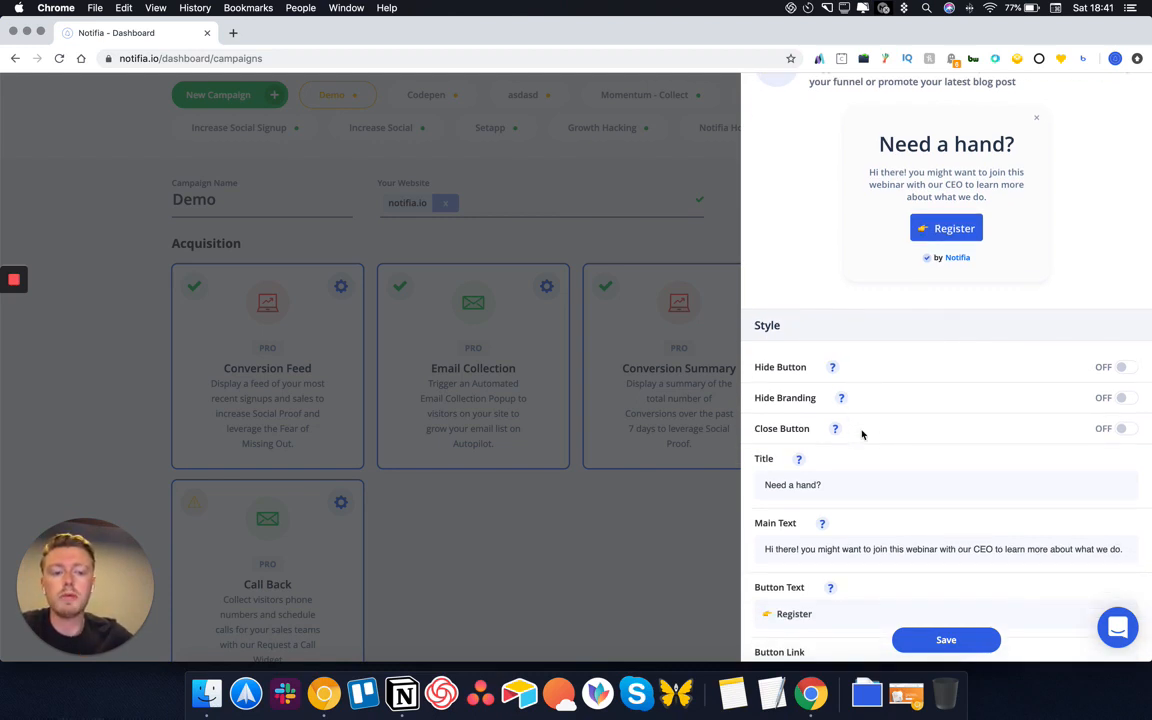
pyautogui.scroll(-6, 862, 434)
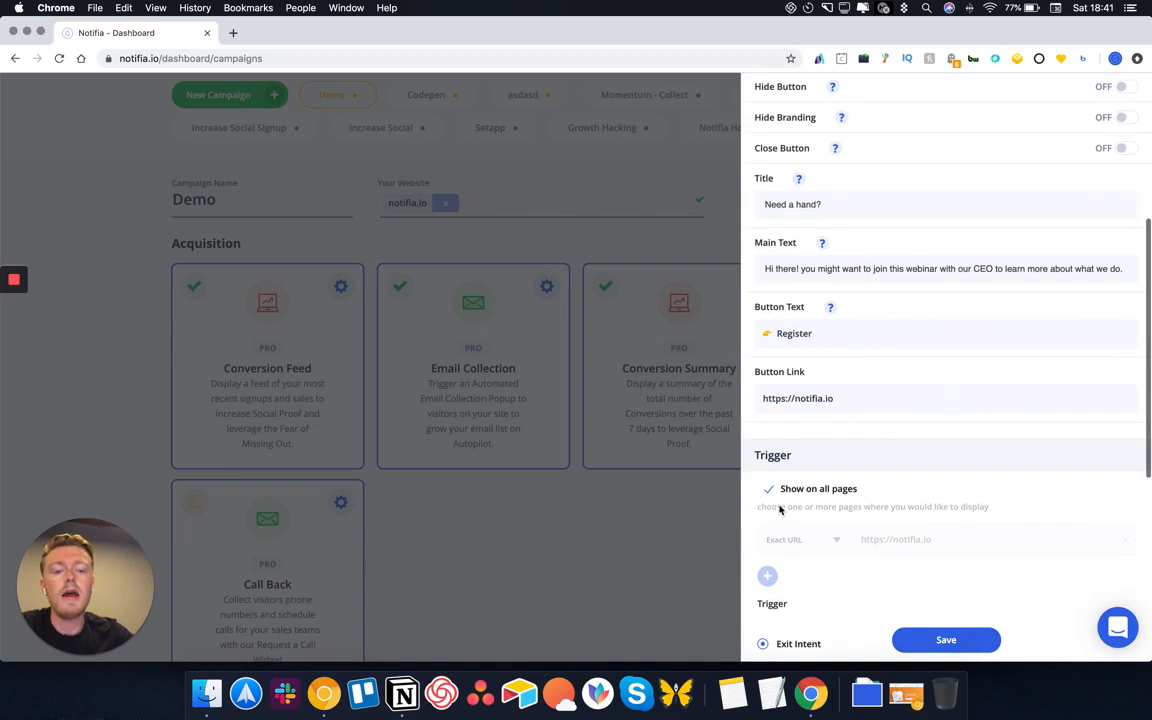
pyautogui.click(769, 489)
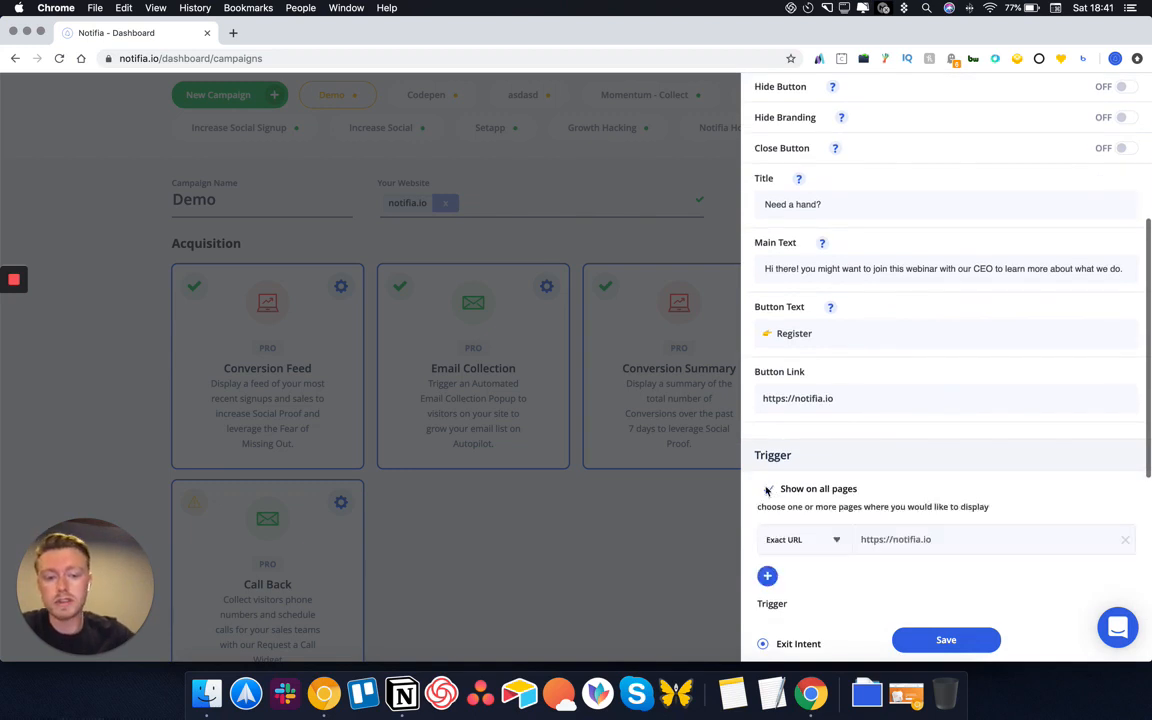
pyautogui.click(798, 540)
pyautogui.scroll(-1, 808, 617)
pyautogui.click(802, 617)
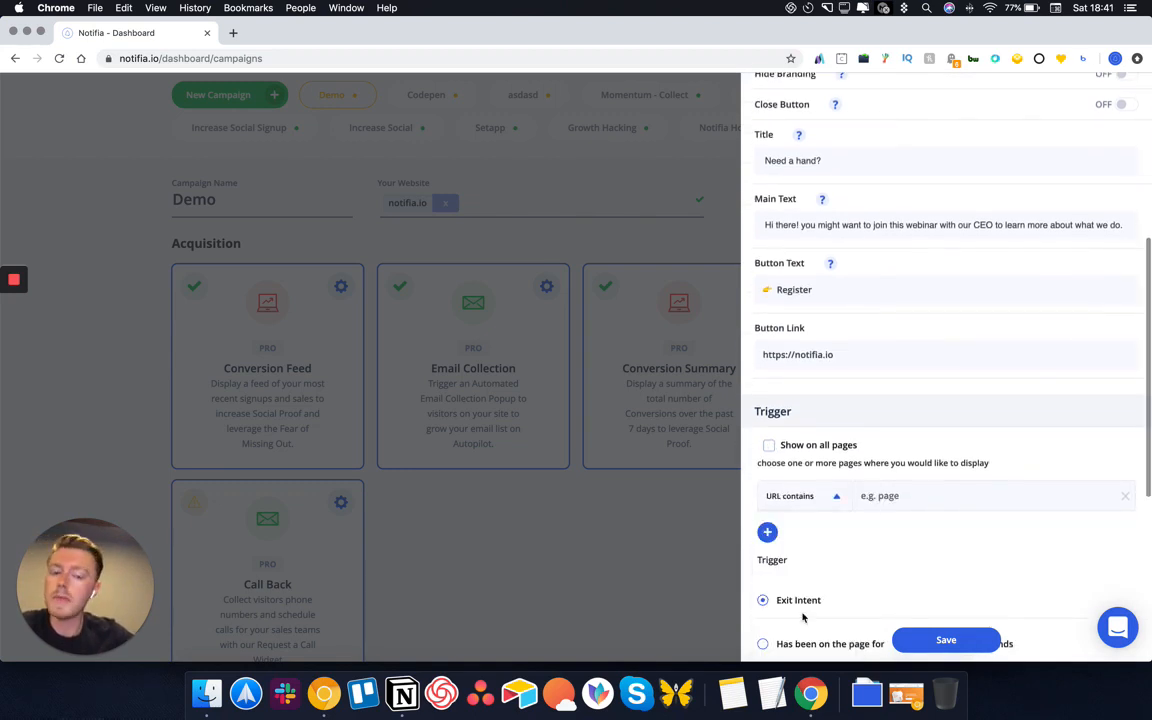
pyautogui.click(880, 497)
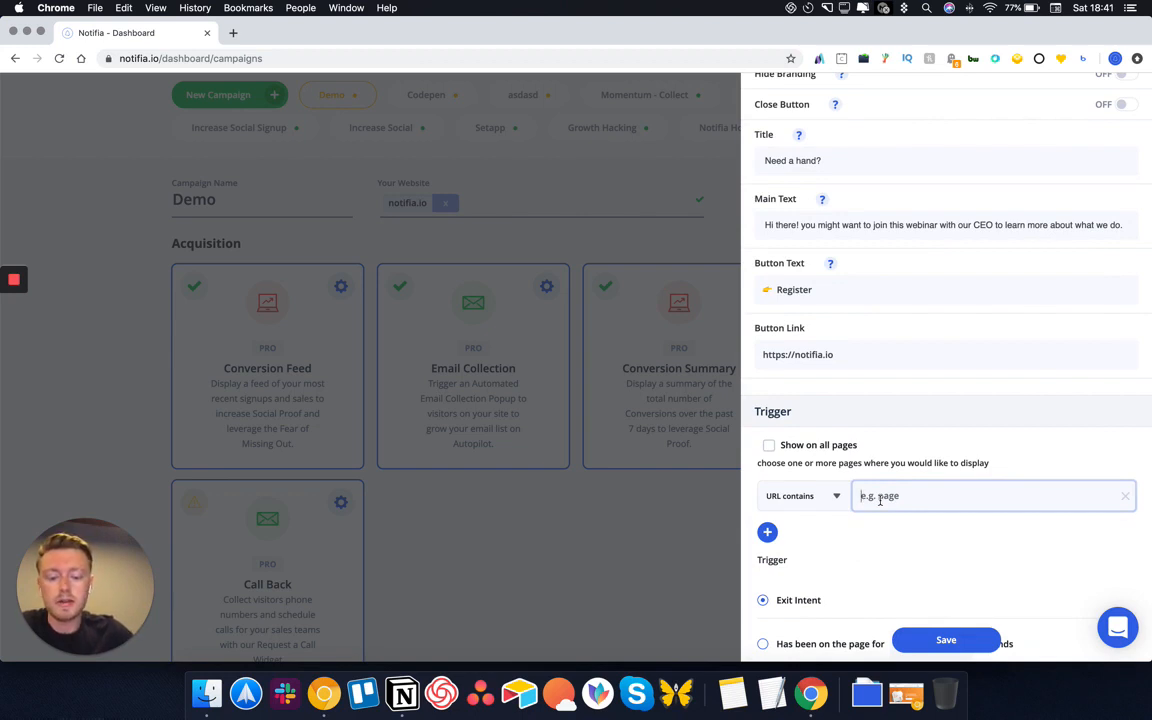
pyautogui.write('Facebook')
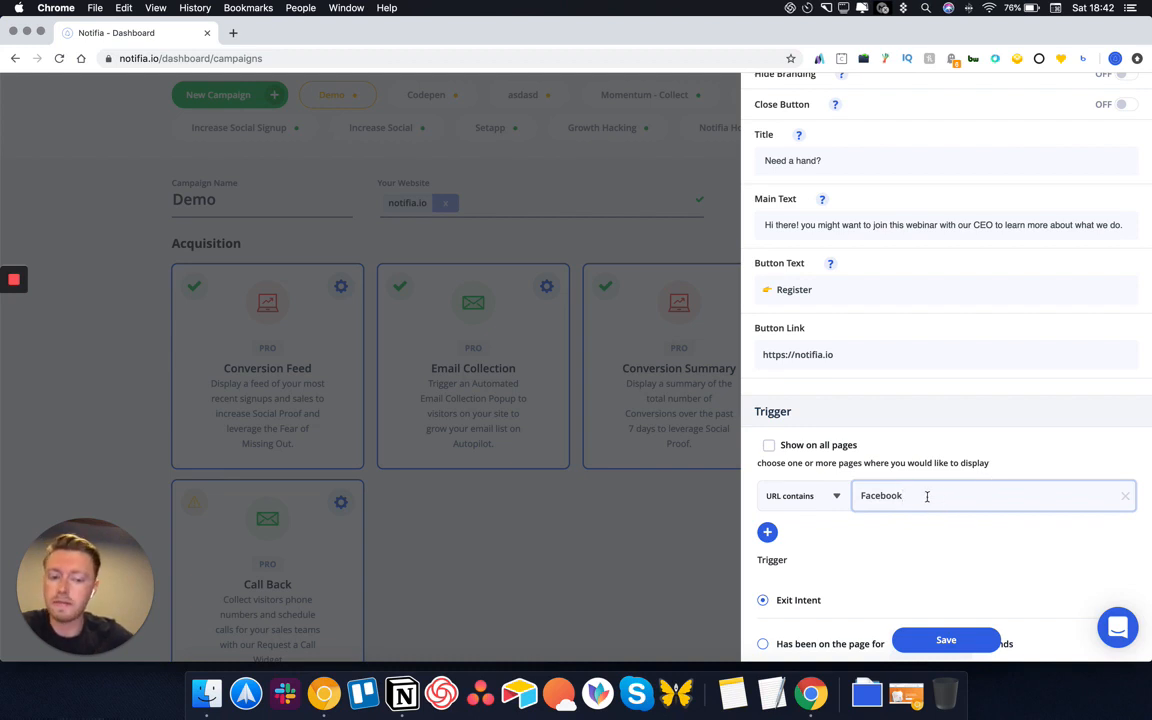
# Retitle the card 'Welcome from Facebook!' and save it
pyautogui.scroll(5, 927, 496)
pyautogui.scroll(-1, 882, 426)
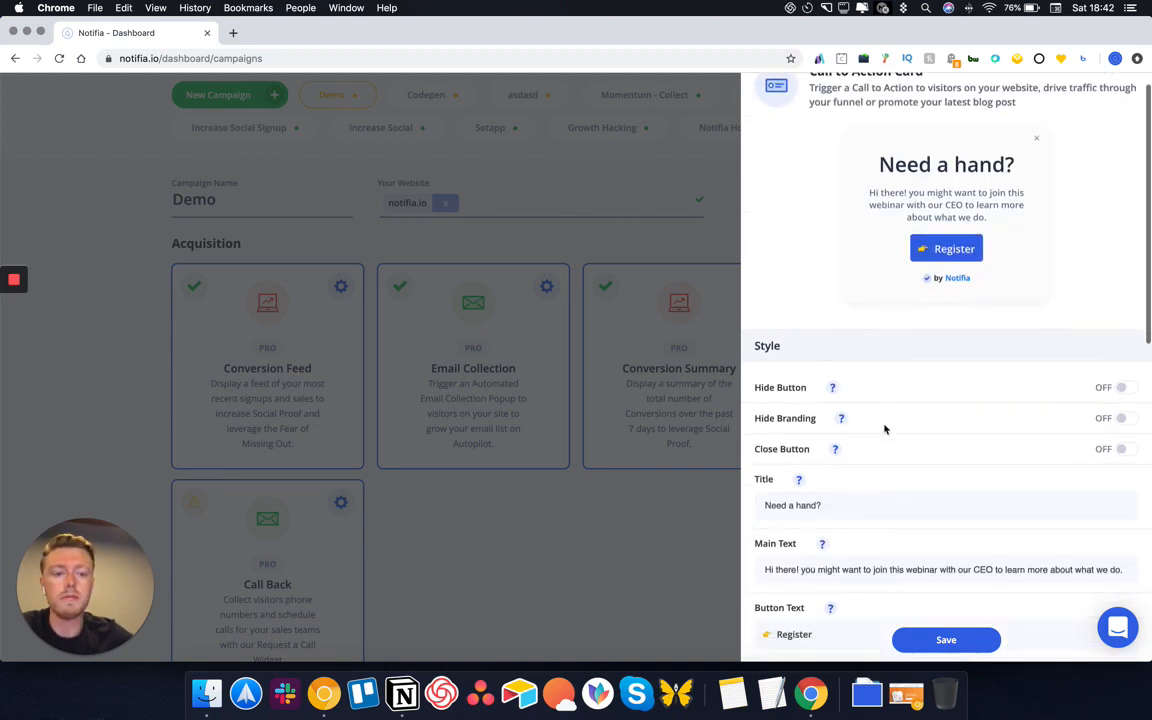
pyautogui.scroll(-3, 875, 435)
pyautogui.tripleClick(851, 432)
pyautogui.write('W')
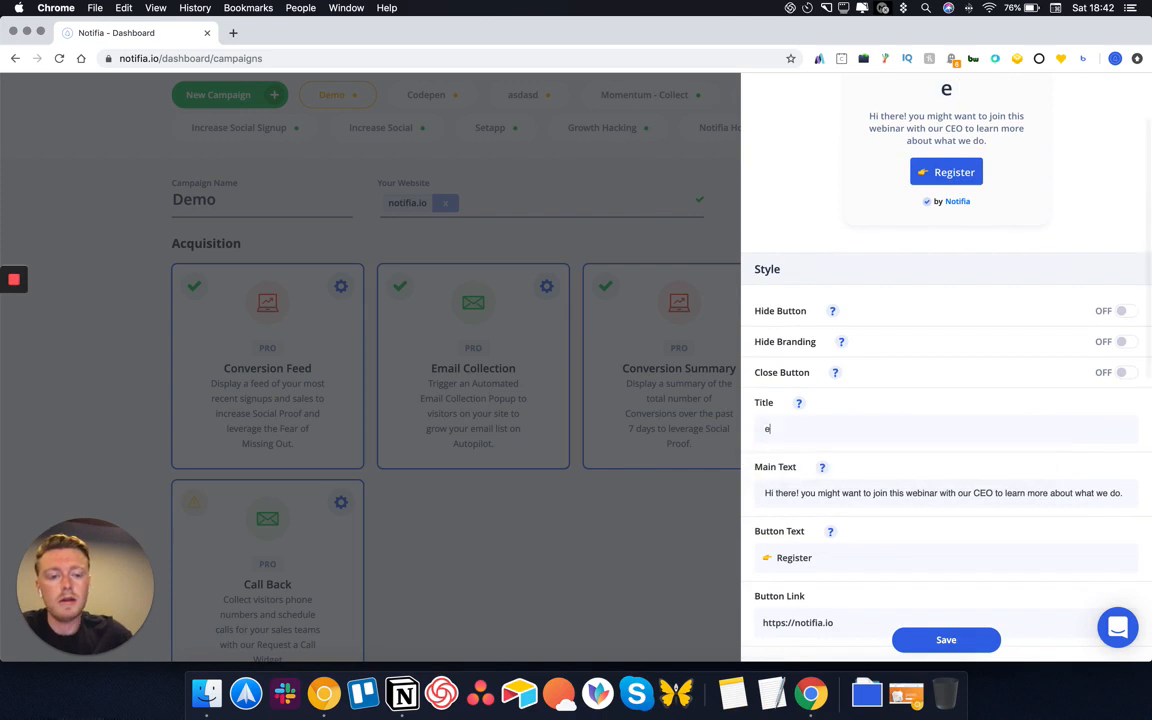
pyautogui.write('elcome from Facebook')
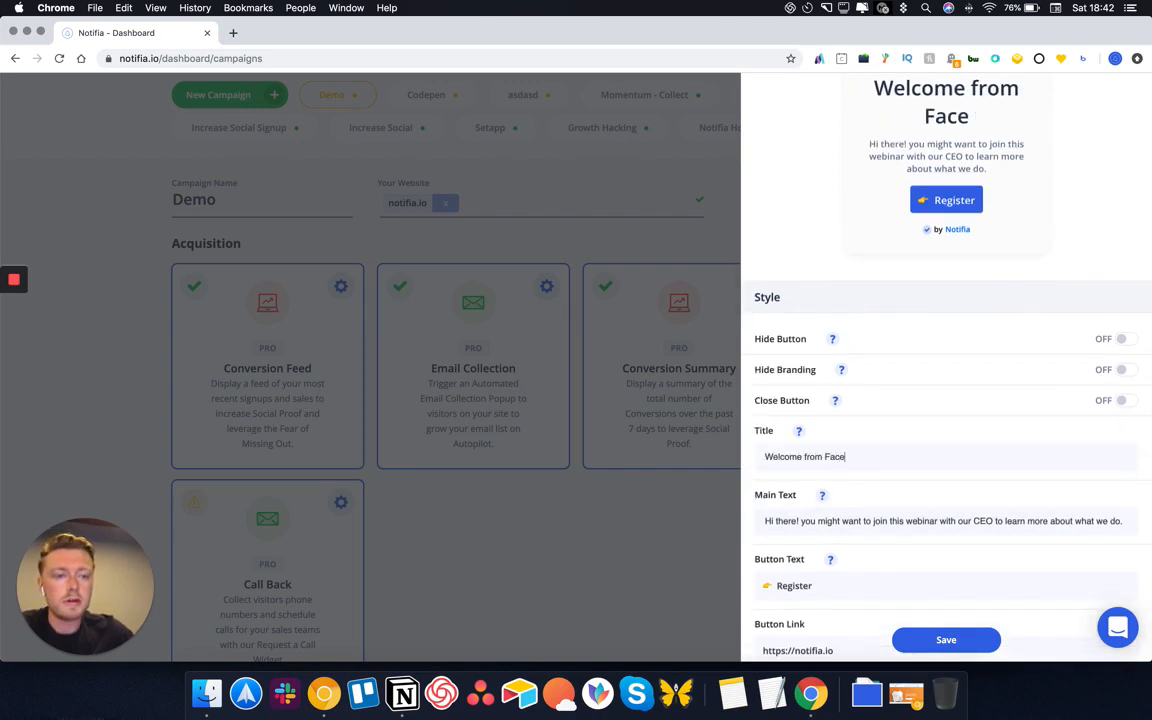
pyautogui.write('!')
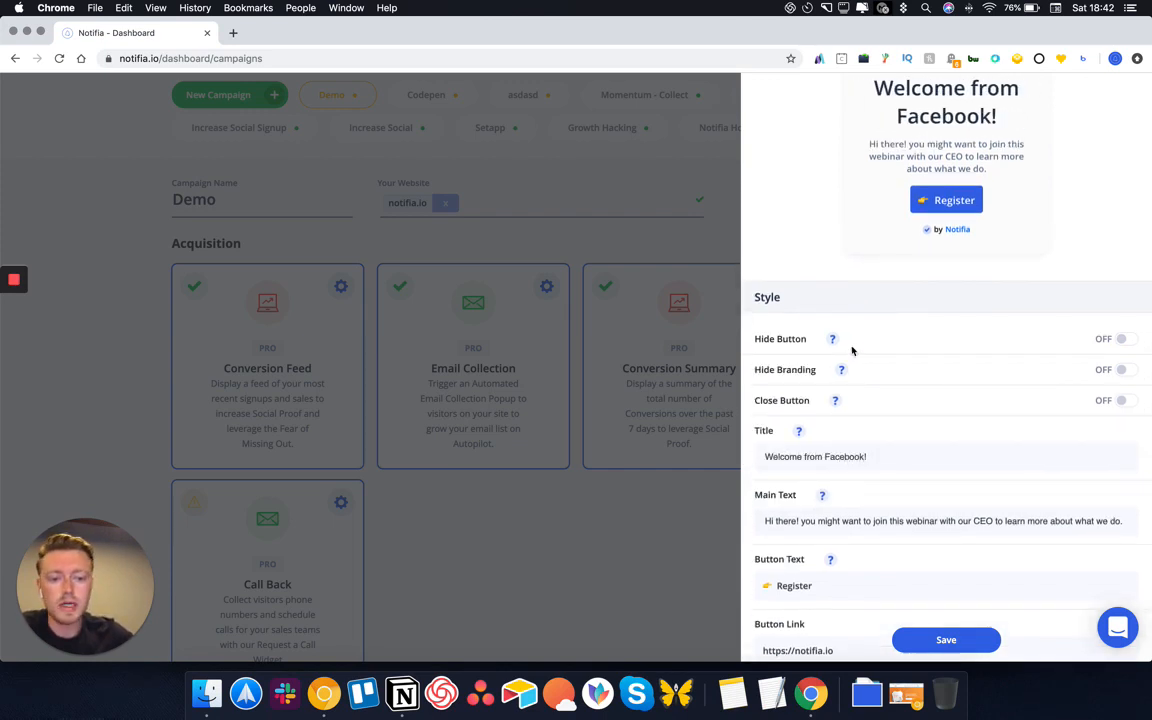
pyautogui.scroll(2, 852, 350)
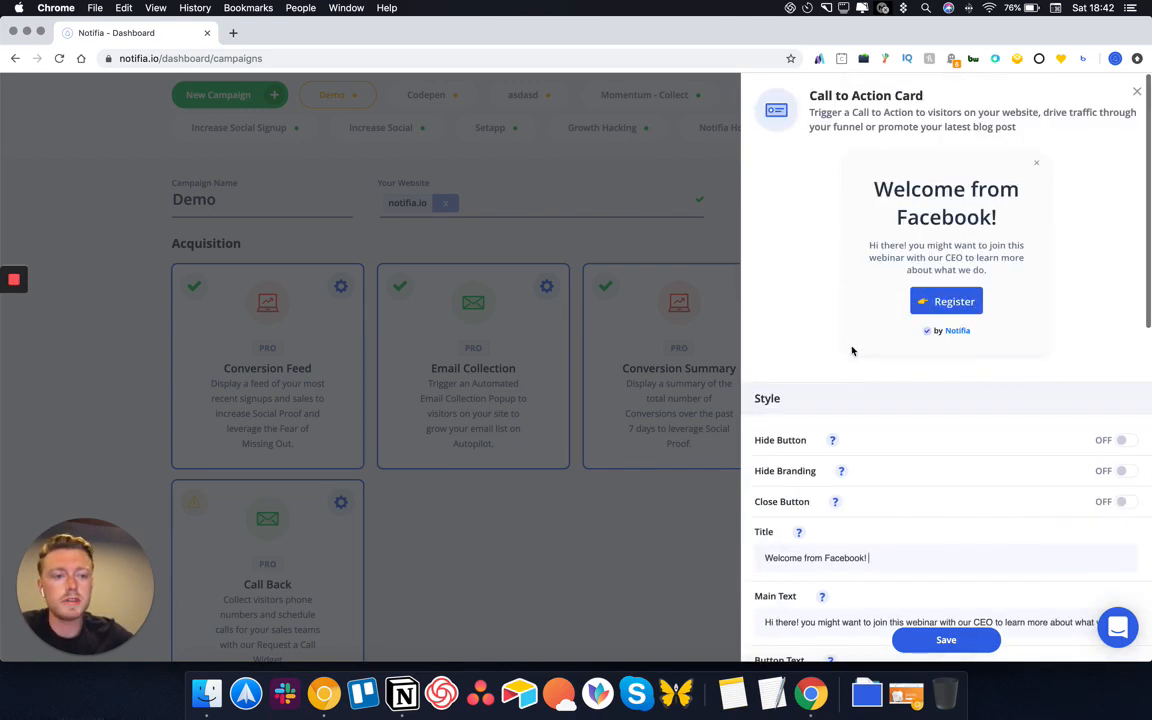
pyautogui.click(944, 641)
pyautogui.scroll(-2, 761, 535)
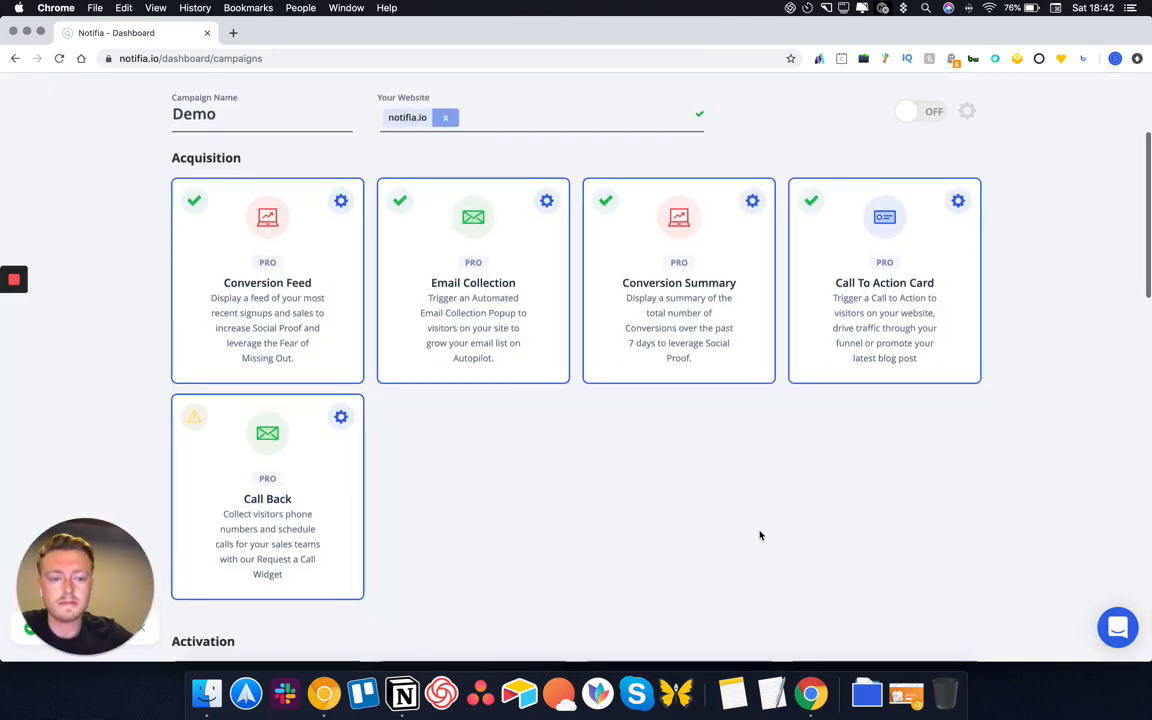
# Set the Call Back popup text to 'Get A Callback' with sub text 'Receive a Callback in 5 minutes!'
pyautogui.click(341, 417)
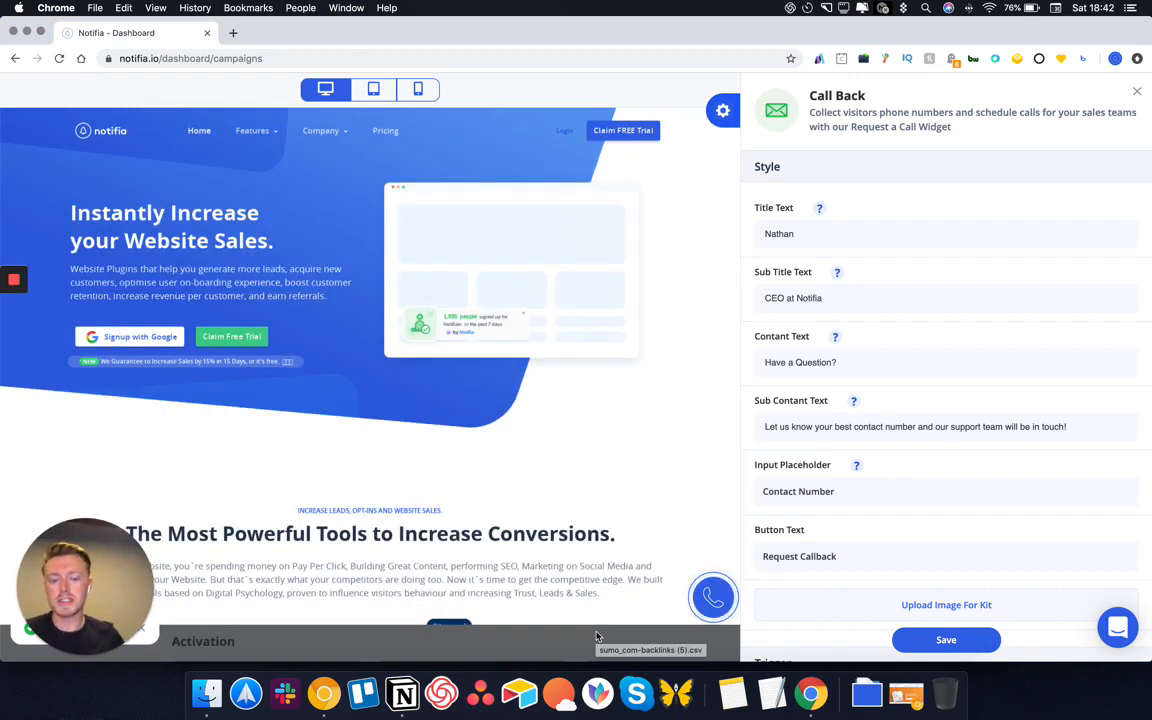
pyautogui.click(713, 597)
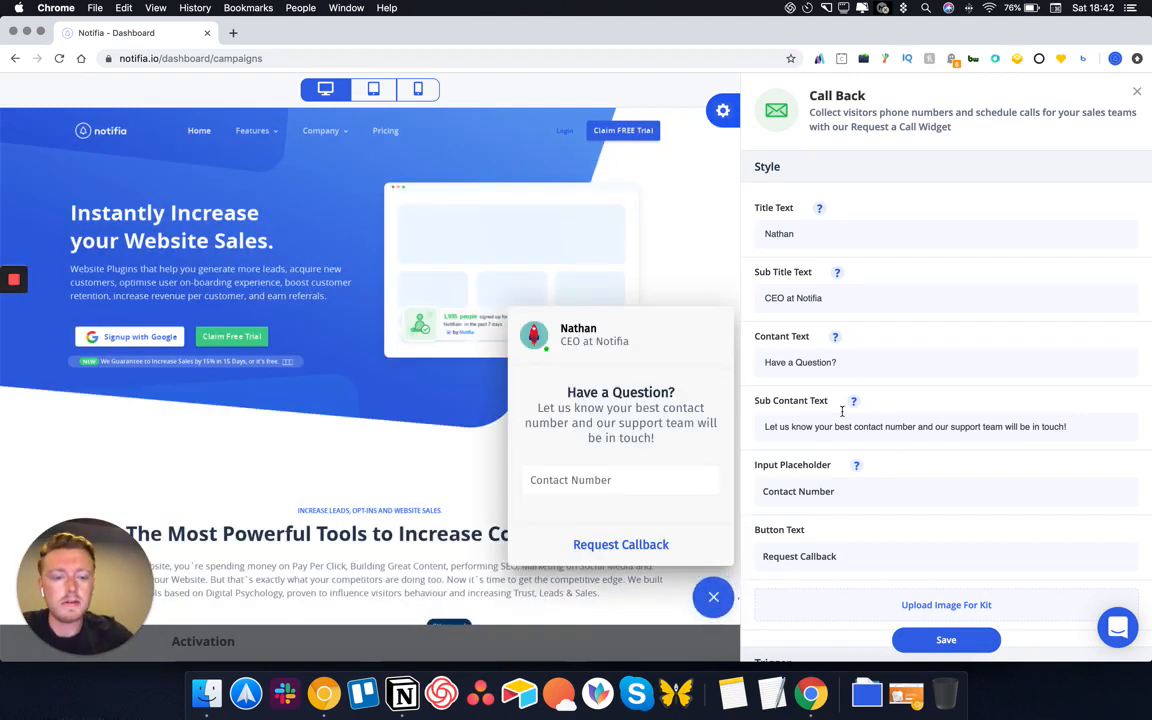
pyautogui.moveTo(836, 362); pyautogui.dragTo(698, 366)
pyautogui.write('Get A')
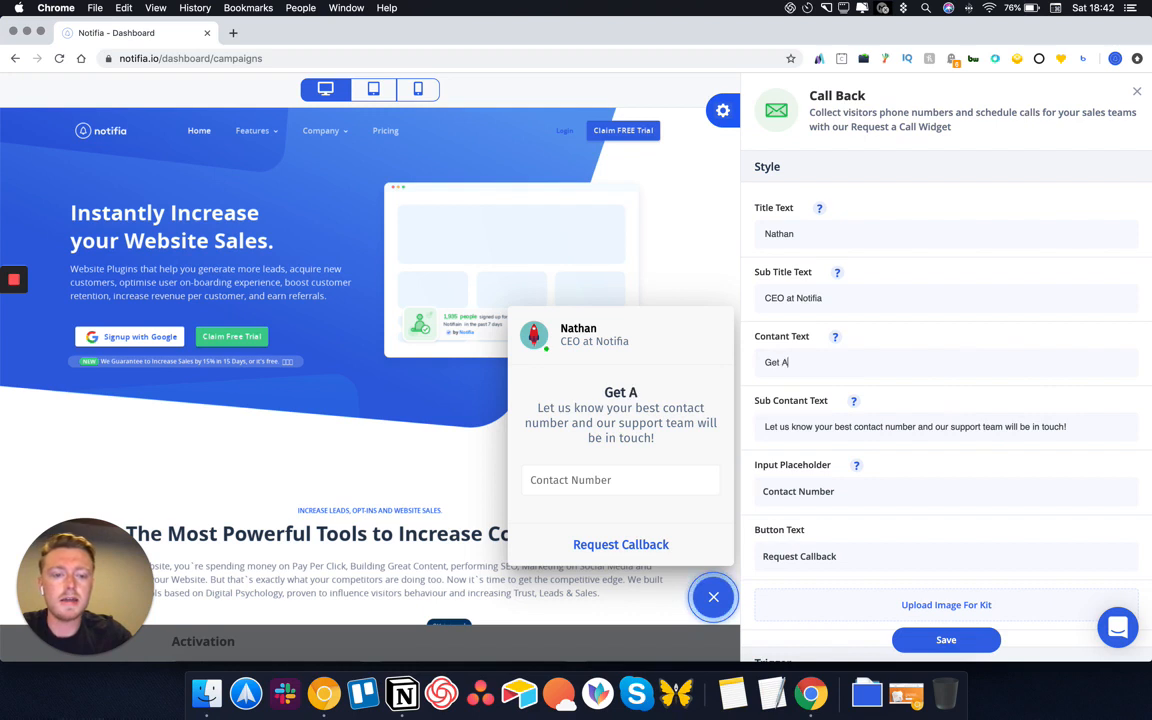
pyautogui.write(' Callback')
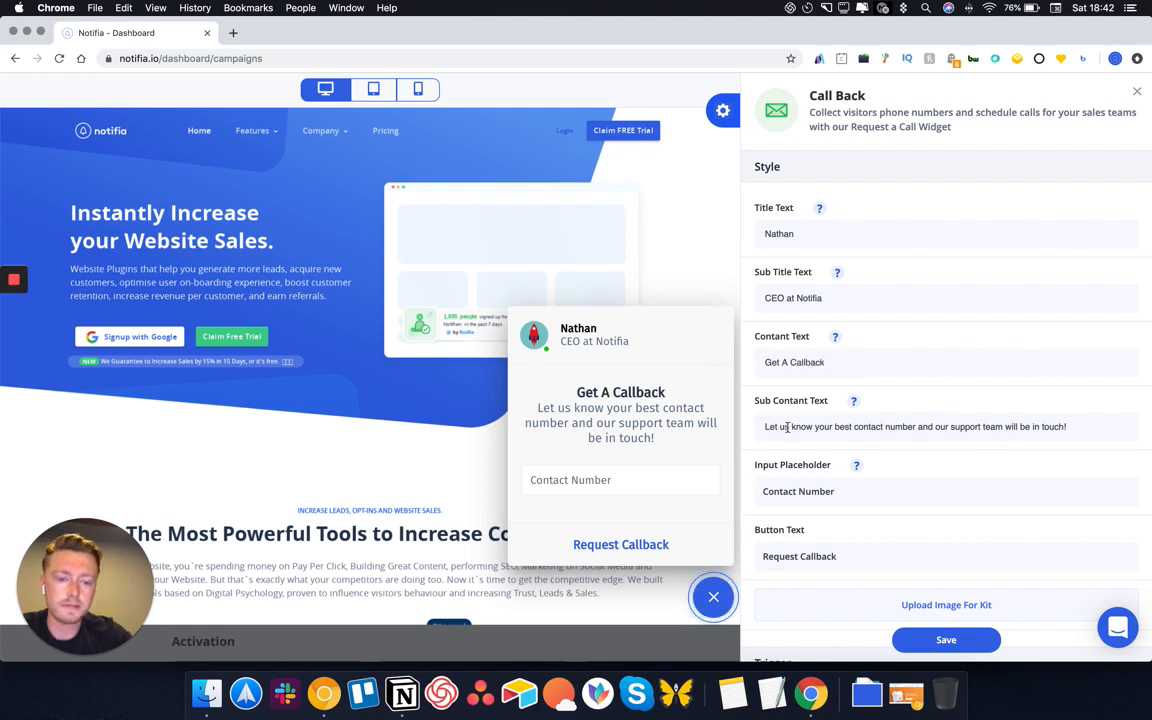
pyautogui.click(786, 428)
pyautogui.moveTo(790, 427); pyautogui.dragTo(738, 427)
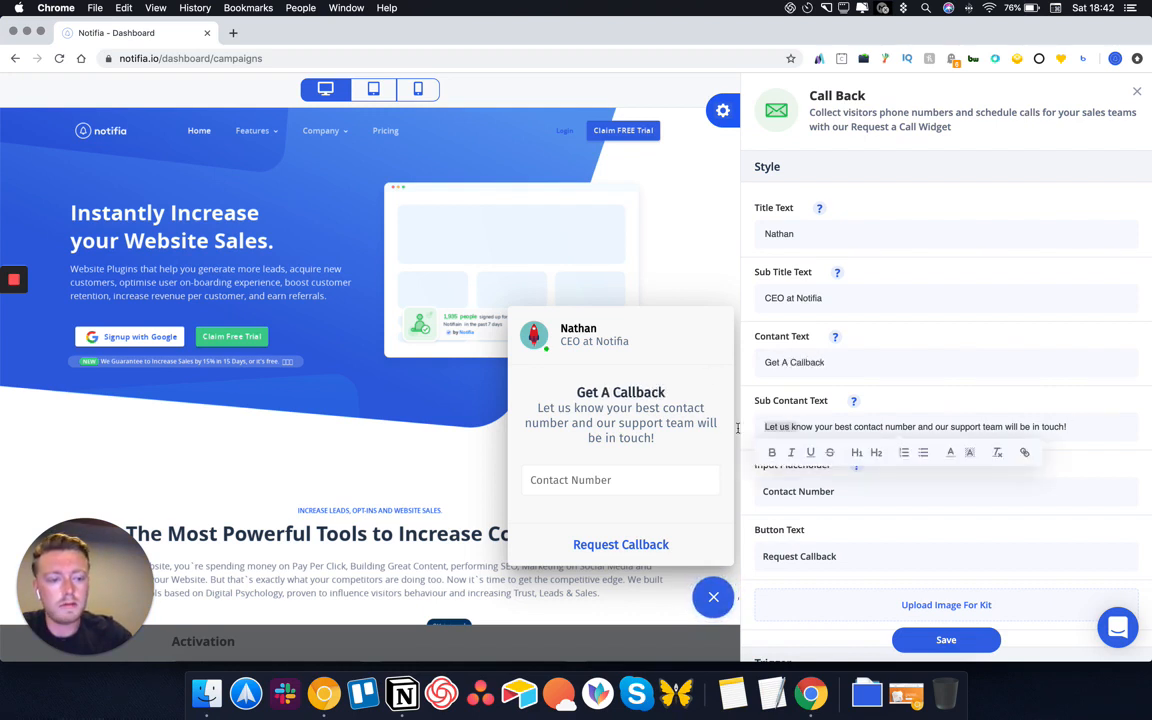
pyautogui.click(764, 428)
pyautogui.tripleClick(843, 427)
pyautogui.write('Rece')
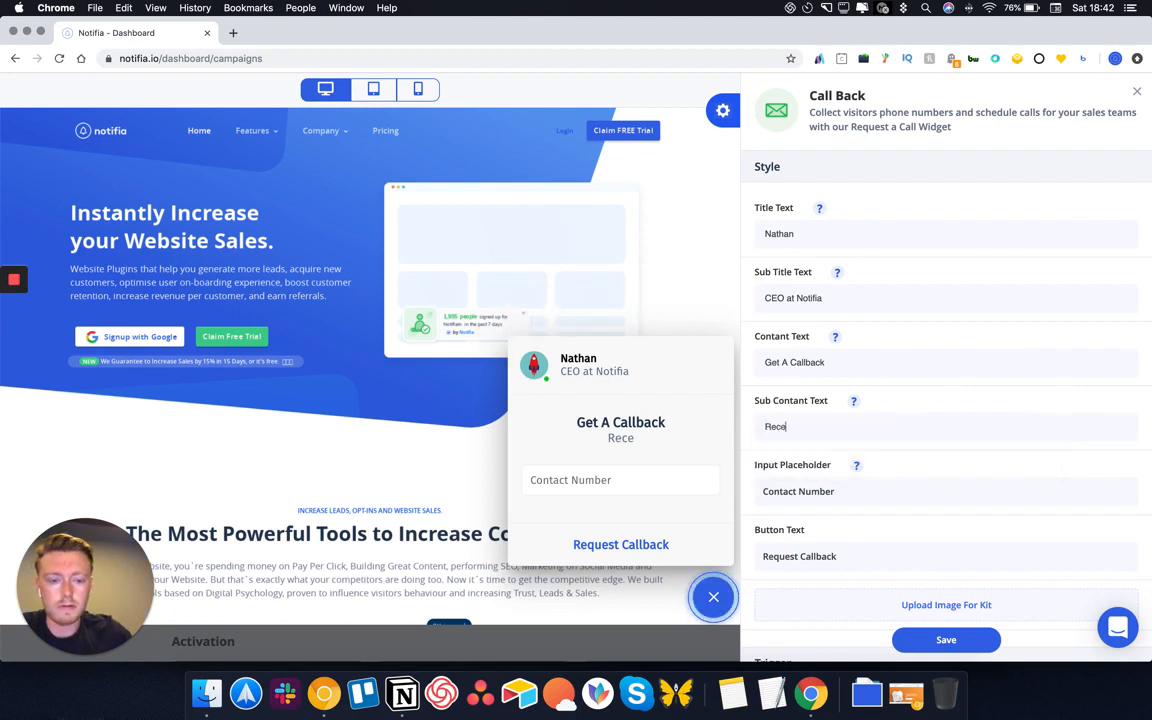
pyautogui.write('ive a Callback in ')
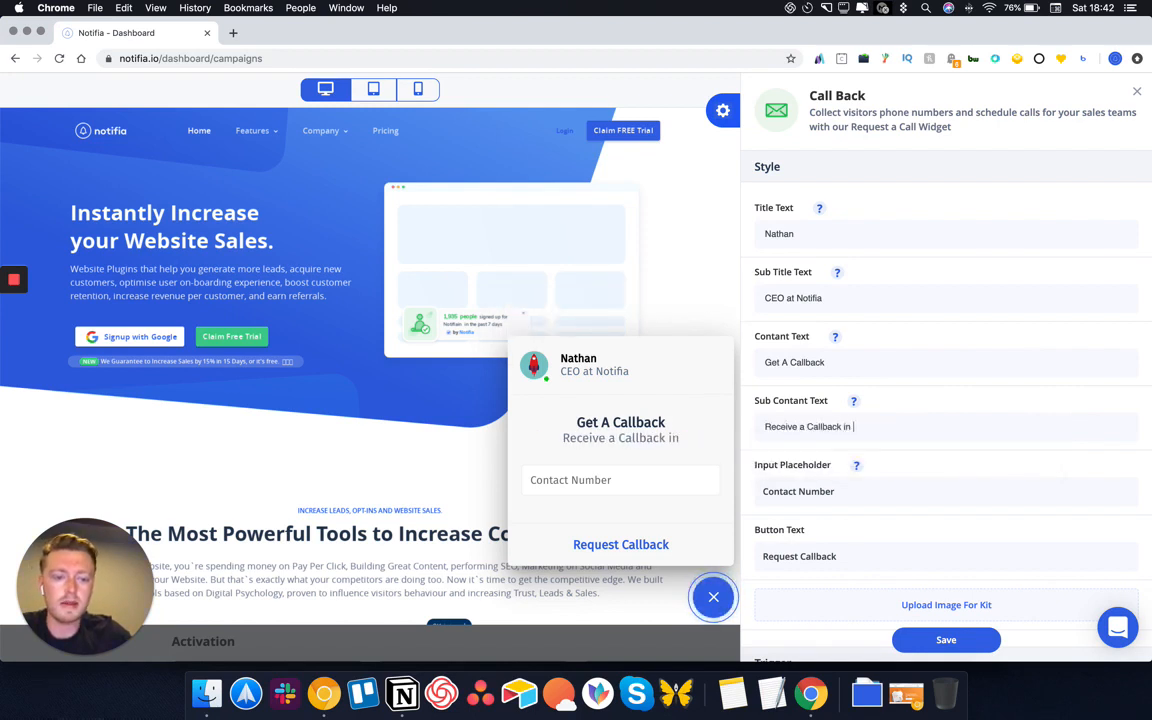
pyautogui.write('5 minutes!')
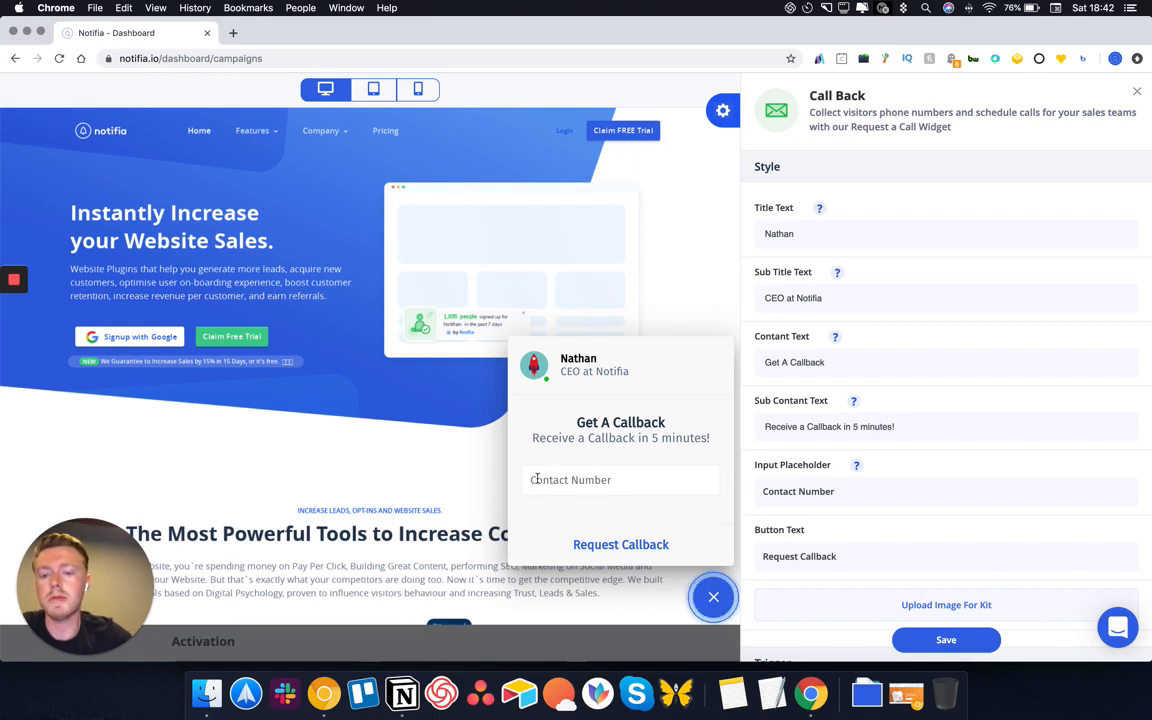
# Send the Call Back widget's collected data to a Webhook and save the widget
pyautogui.scroll(-1, 875, 511)
pyautogui.scroll(-10, 875, 511)
pyautogui.click(805, 580)
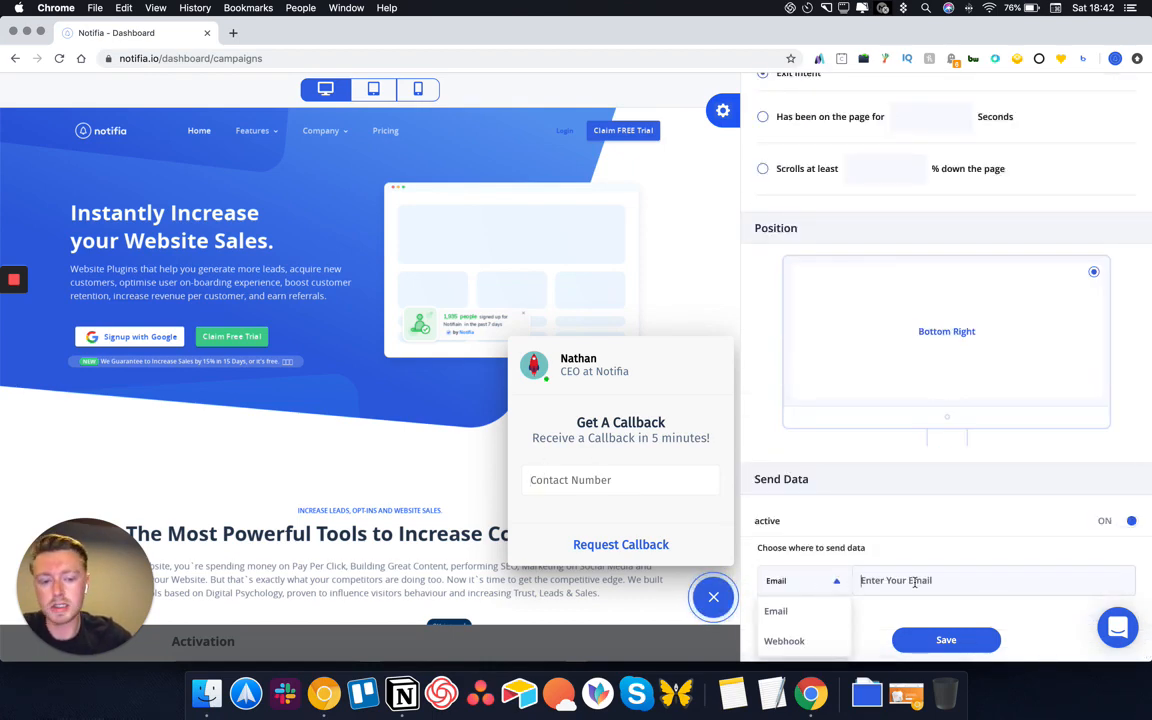
pyautogui.click(913, 581)
pyautogui.click(837, 581)
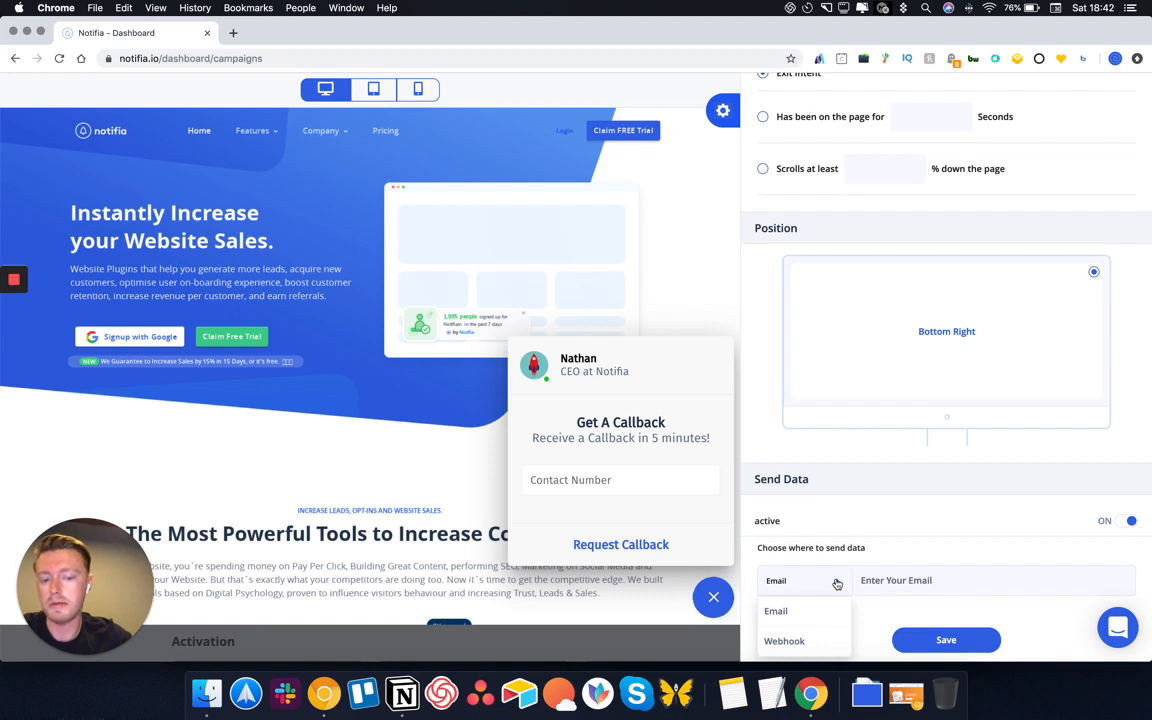
pyautogui.click(785, 641)
pyautogui.click(935, 590)
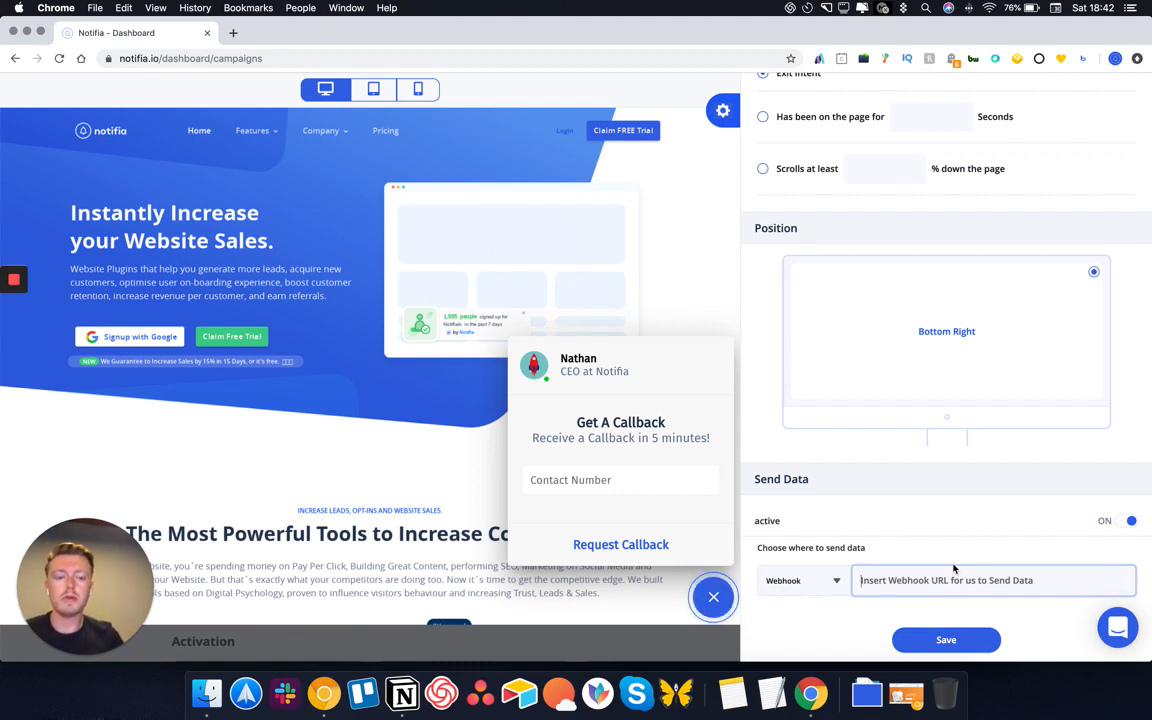
pyautogui.scroll(15, 955, 580)
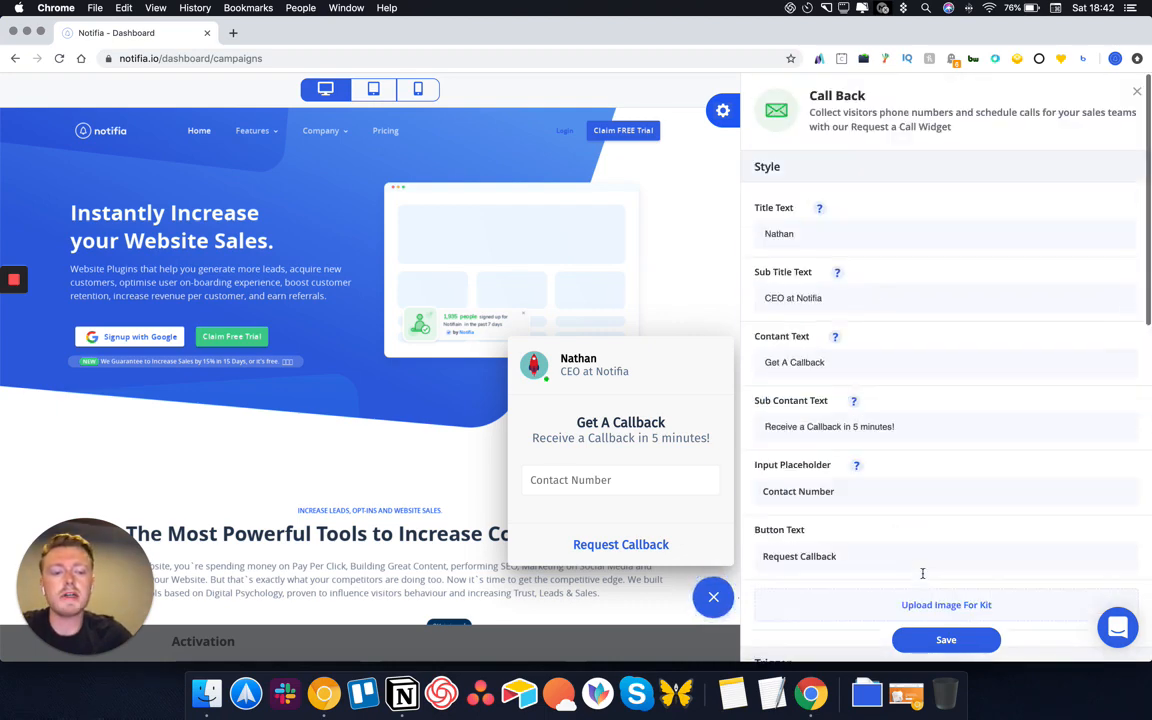
pyautogui.click(936, 639)
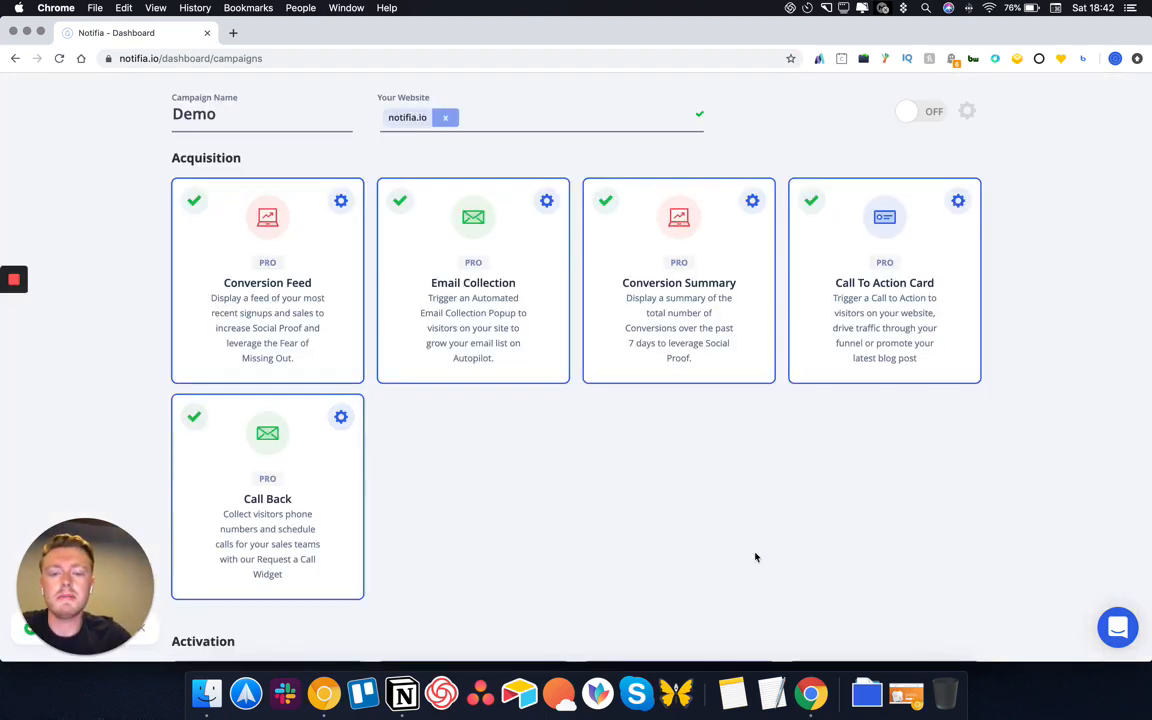
pyautogui.scroll(-5, 595, 509)
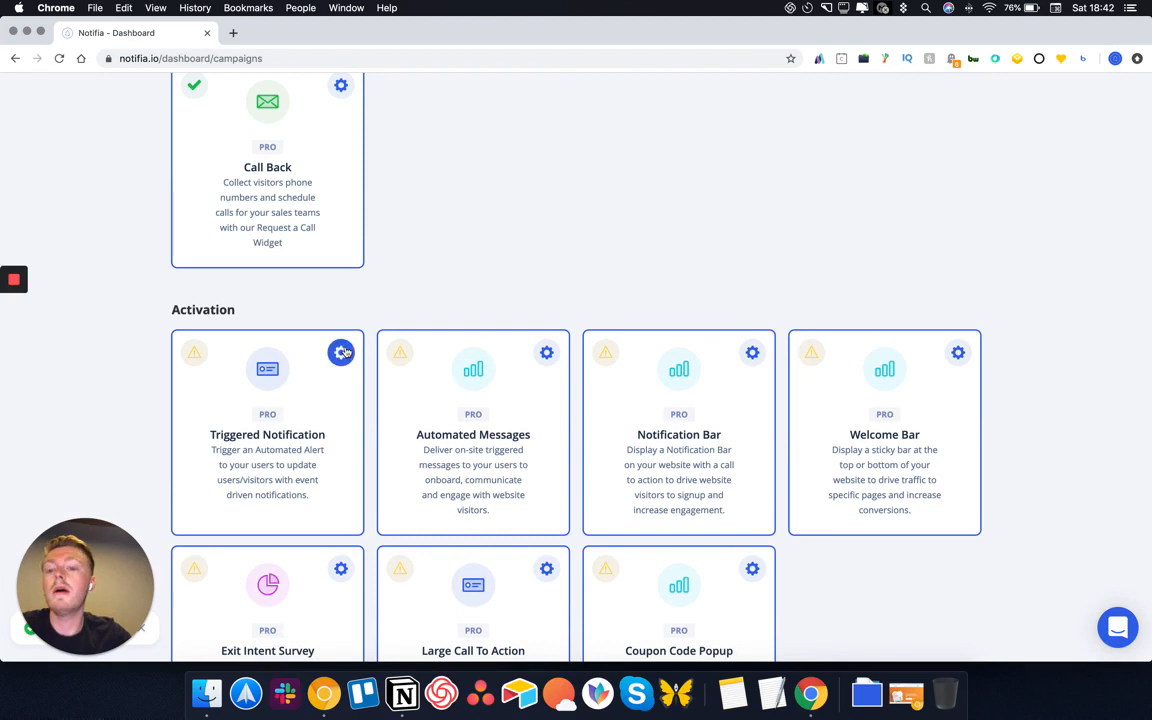
pyautogui.click(342, 355)
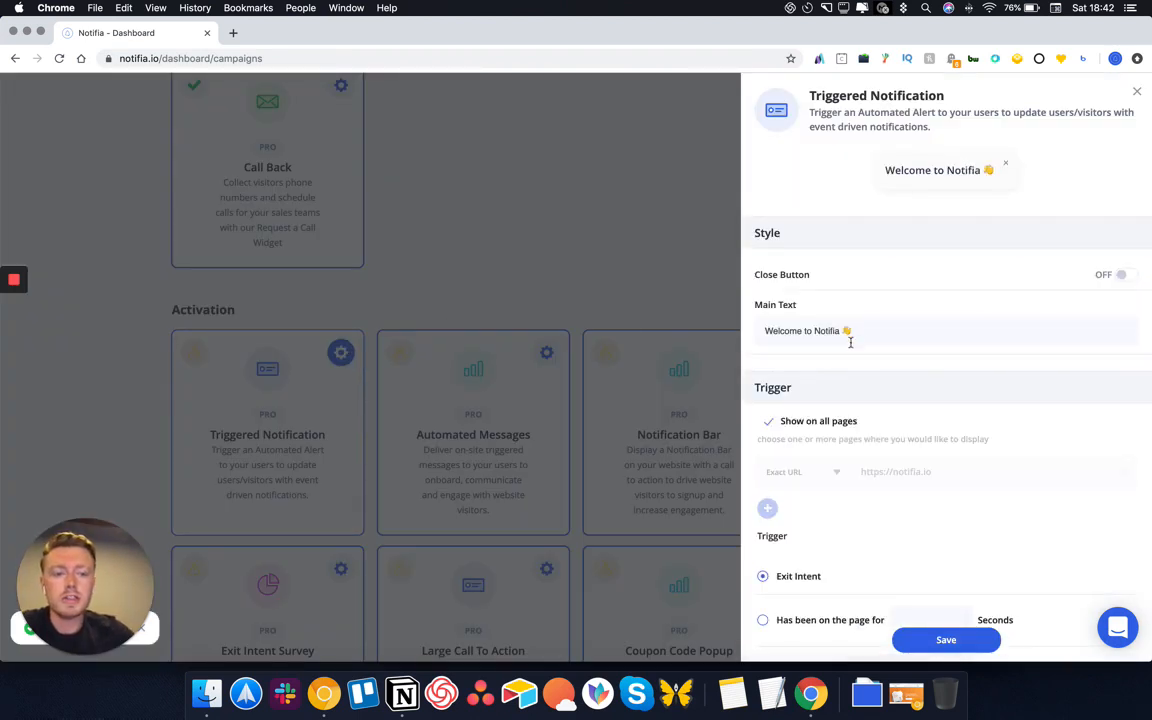
# Replace the Triggered Notification main text with a ⚠️ warning emoji
pyautogui.moveTo(842, 333); pyautogui.dragTo(758, 329)
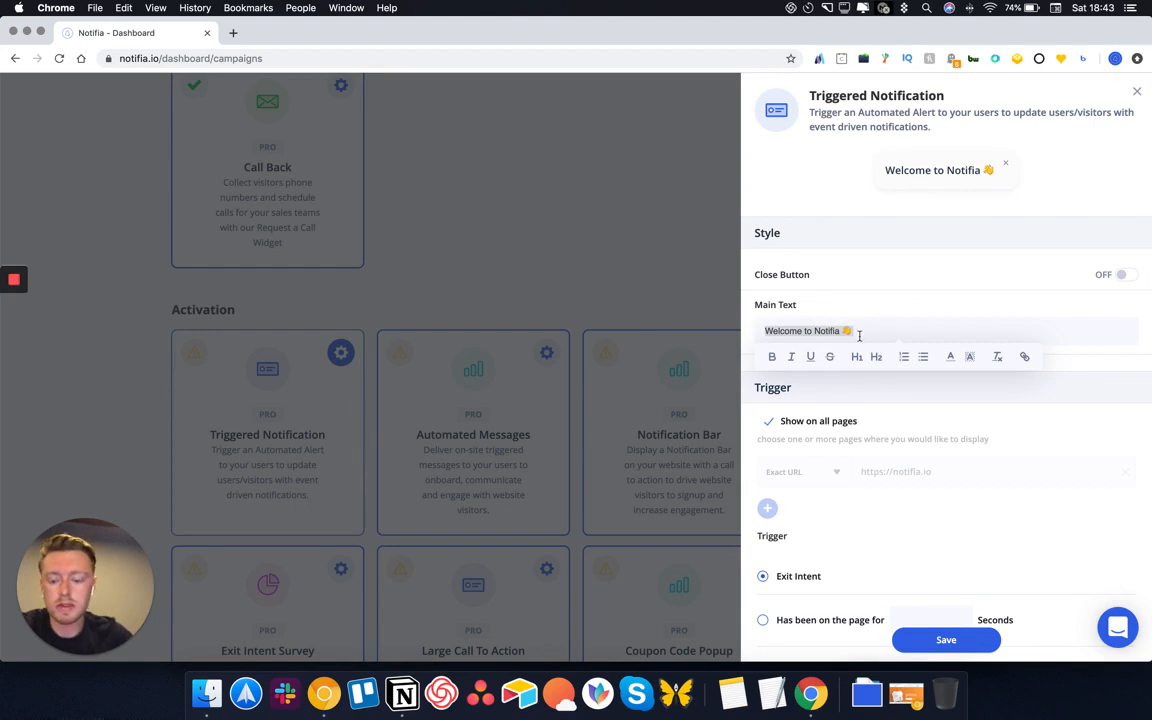
pyautogui.press('ctrl+super+space')
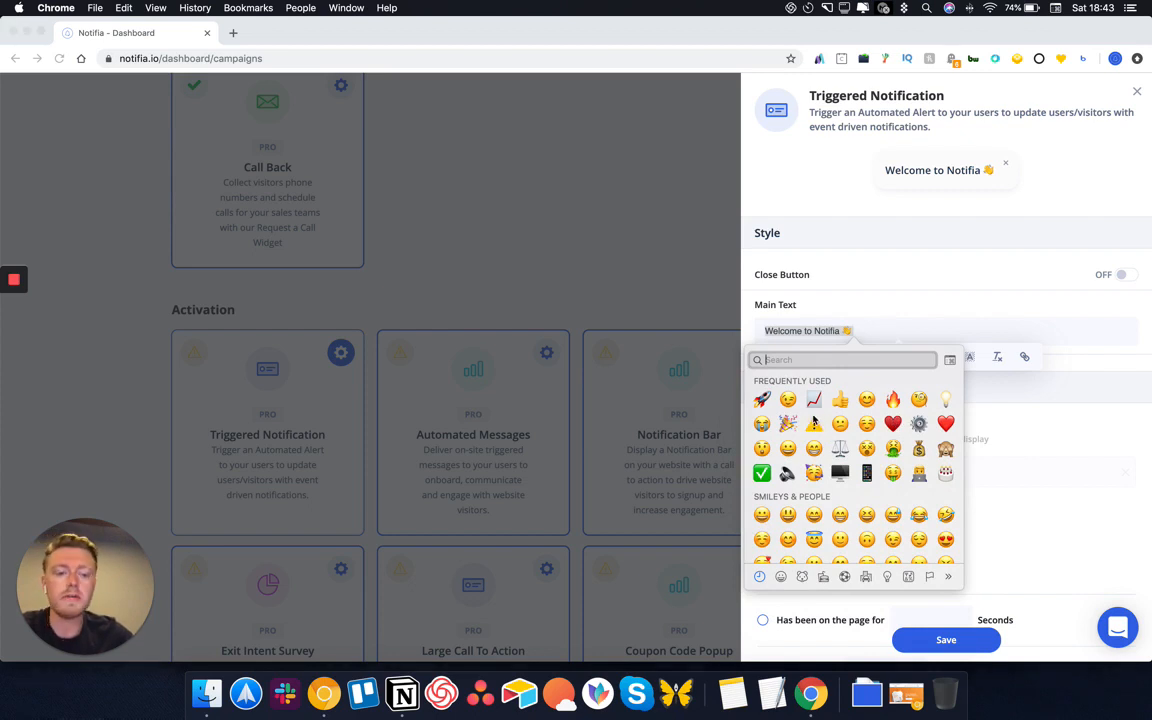
pyautogui.press('Escape')
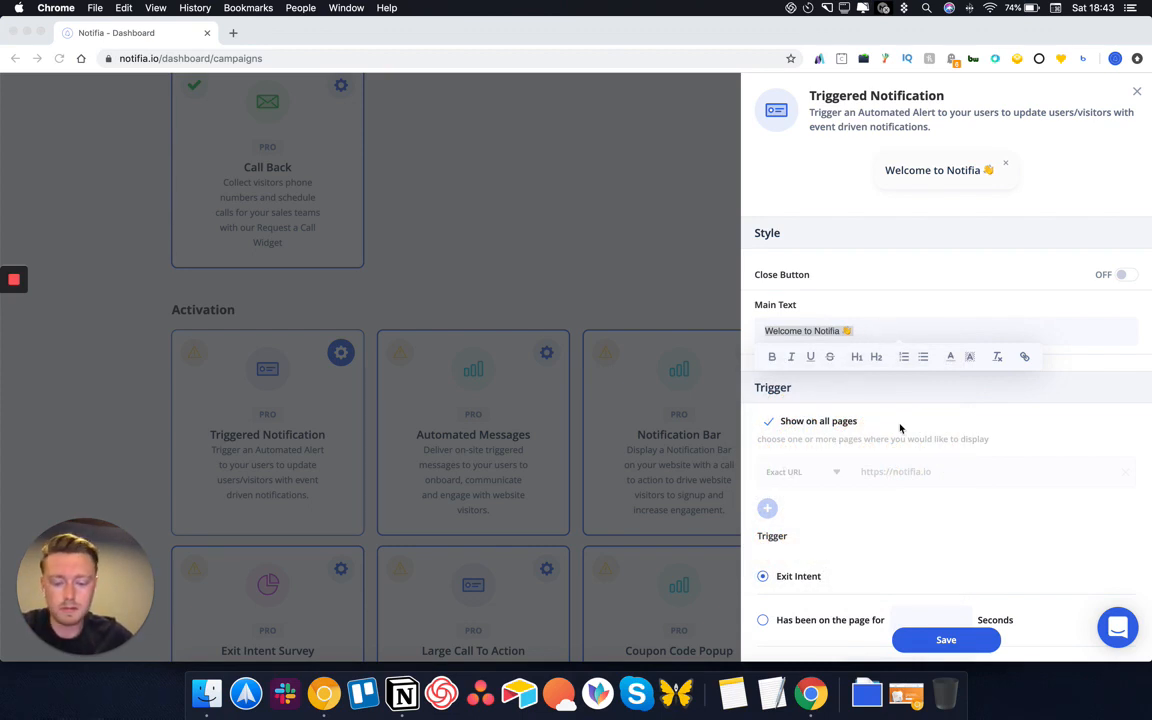
pyautogui.press('ctrl+super+space')
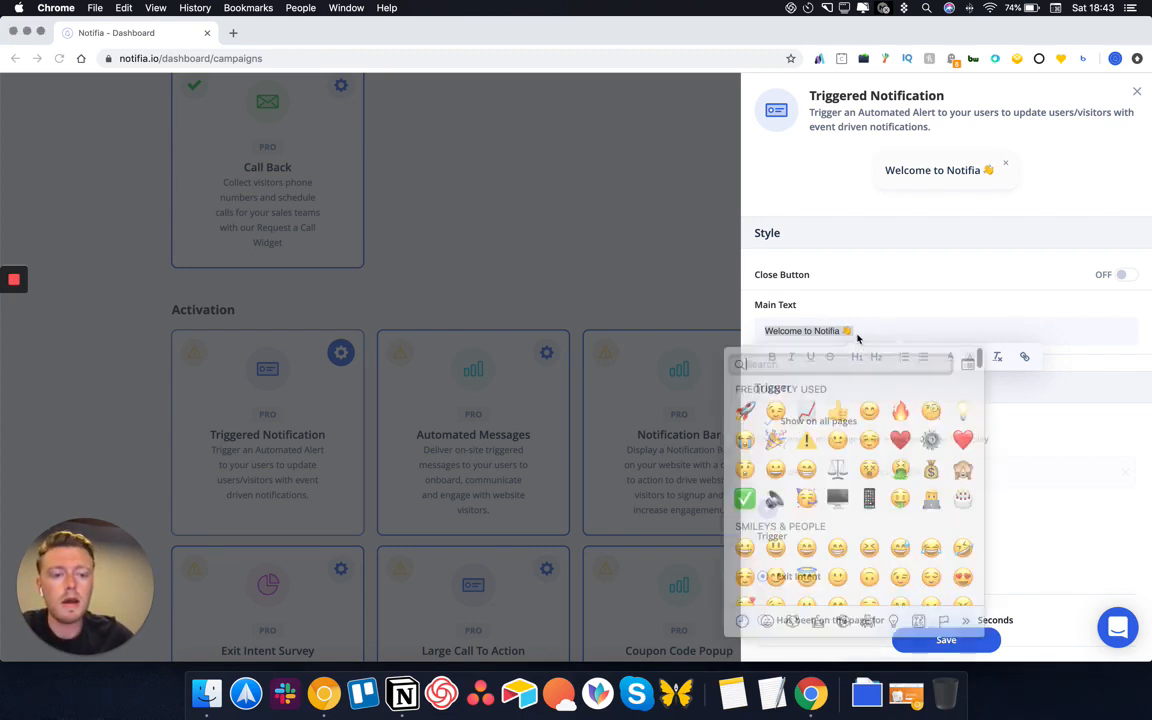
pyautogui.click(814, 424)
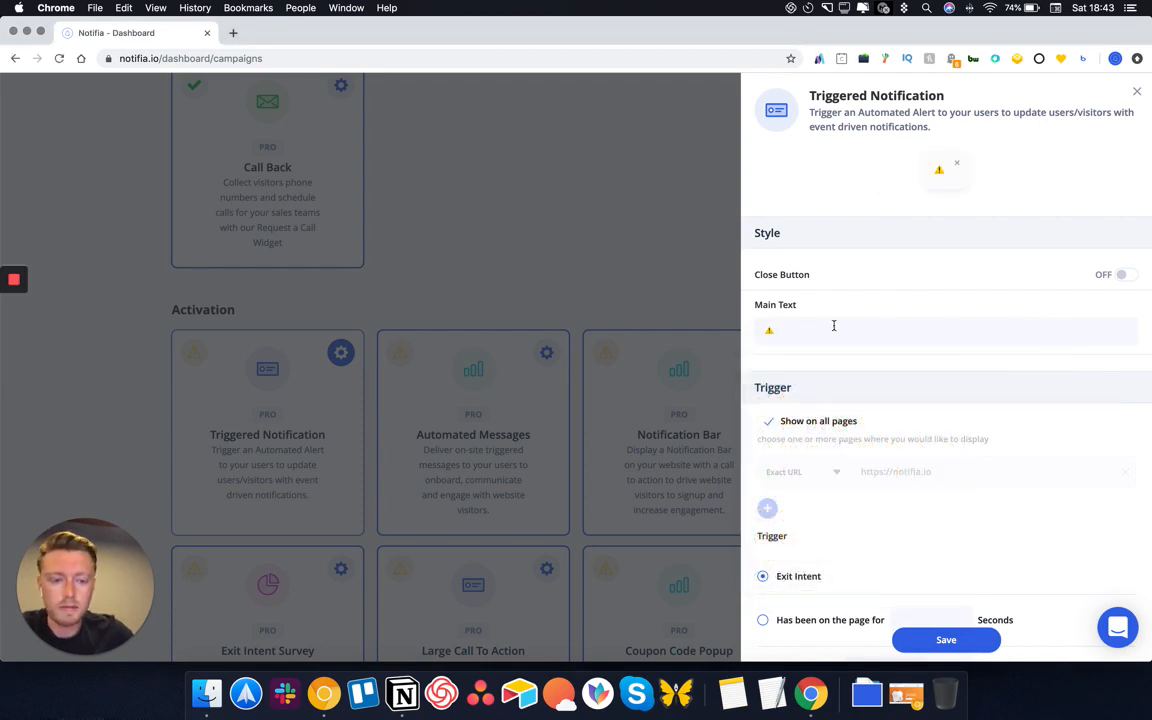
# Follow the emoji with 'Apologies for inconvenience - we're updating out servers'
pyautogui.write('Ap0olog')
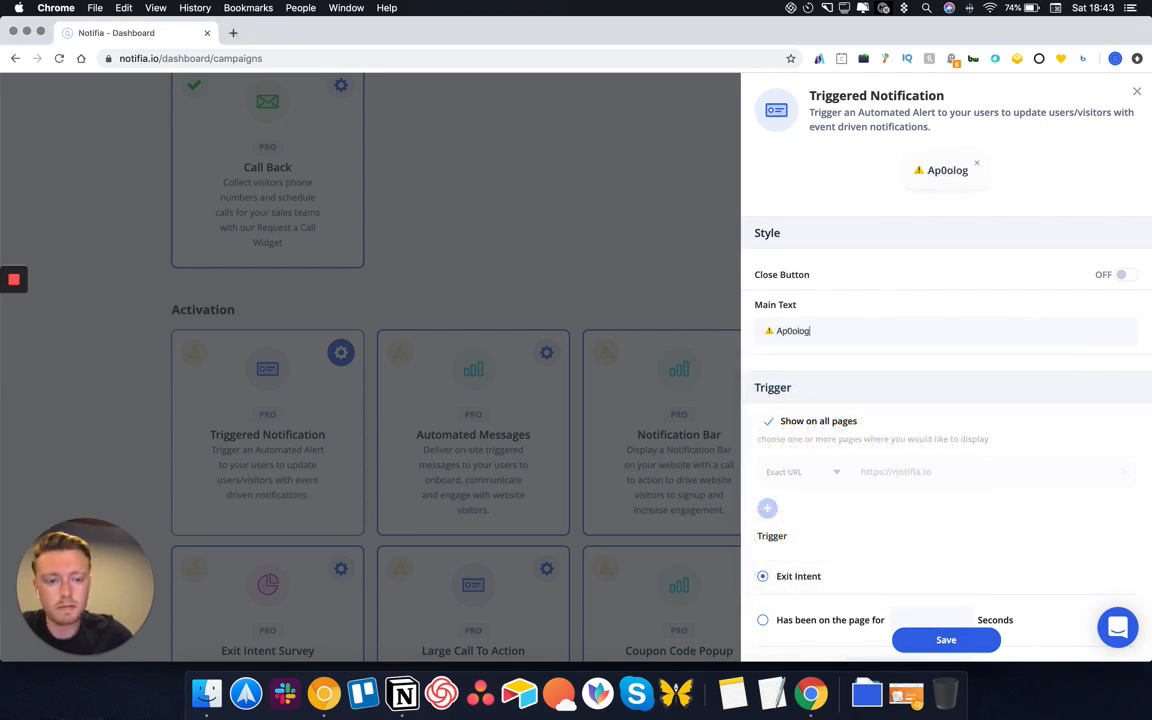
pyautogui.press('BackSpace')
pyautogui.press('BackSpace')
pyautogui.press('BackSpace')
pyautogui.press('BackSpace')
pyautogui.press('BackSpace')
pyautogui.write('ologui')
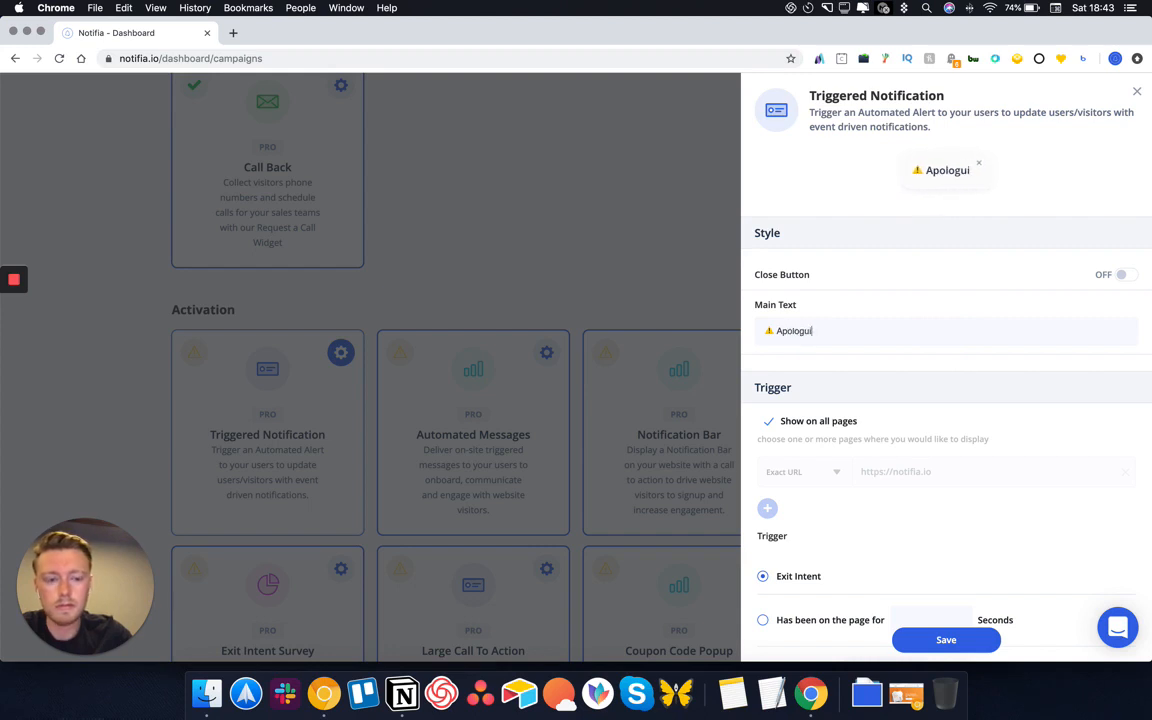
pyautogui.write('es fo')
pyautogui.press('BackSpace')
pyautogui.press('BackSpace')
pyautogui.press('BackSpace')
pyautogui.press('BackSpace')
pyautogui.press('BackSpace')
pyautogui.press('BackSpace')
pyautogui.press('BackSpace')
pyautogui.write('ie')
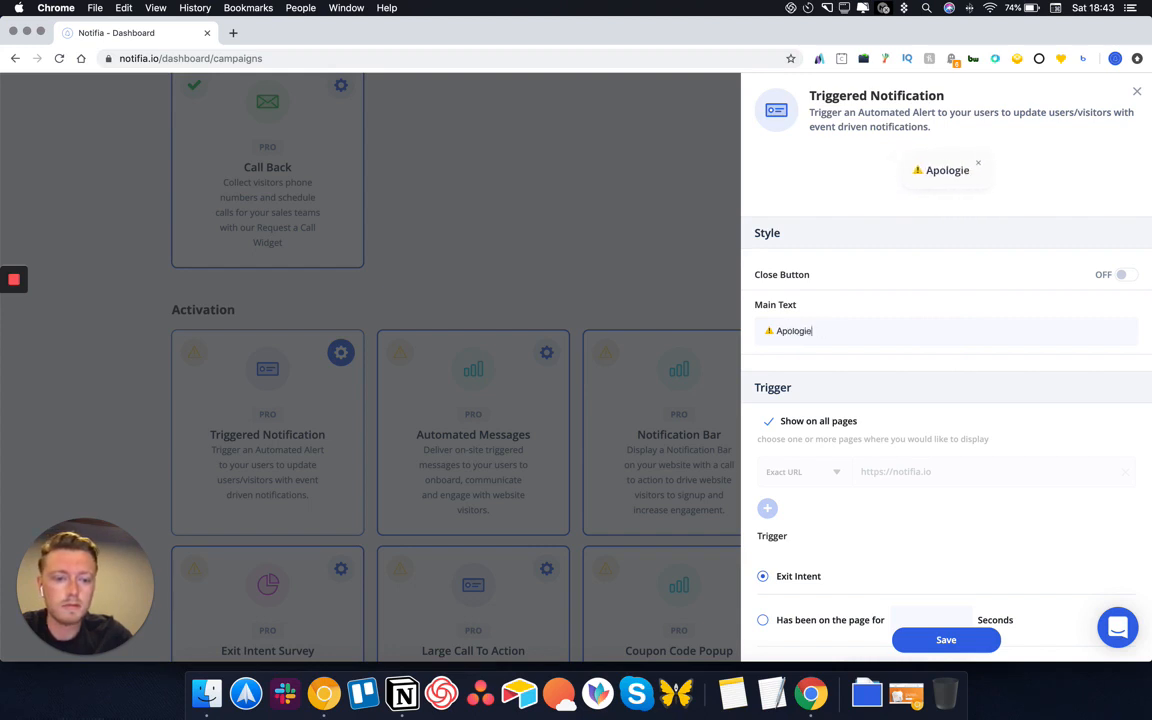
pyautogui.write('s for inco')
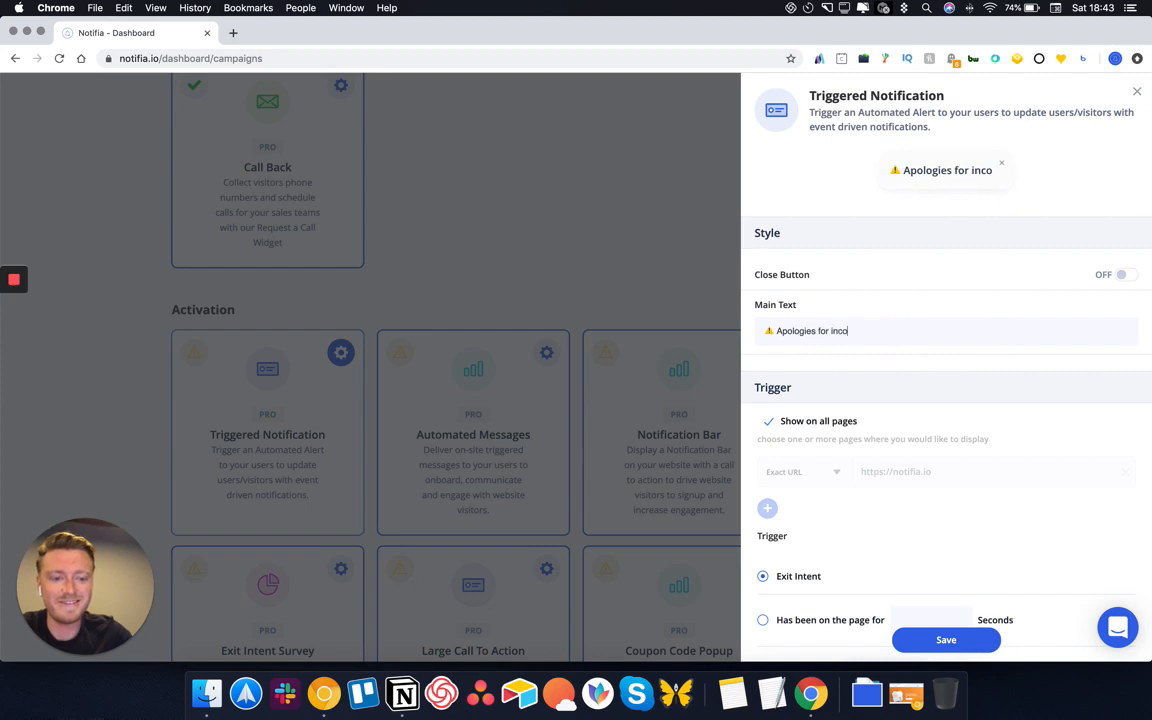
pyautogui.write("nvenience - we'")
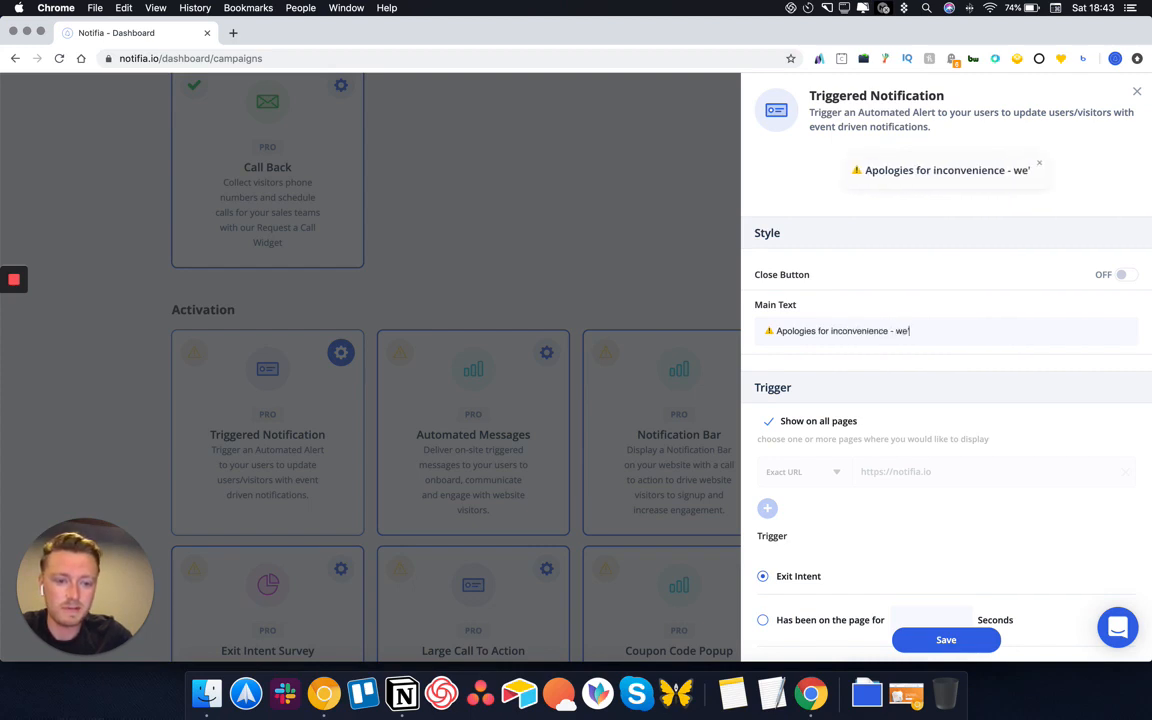
pyautogui.write('re updating out serv')
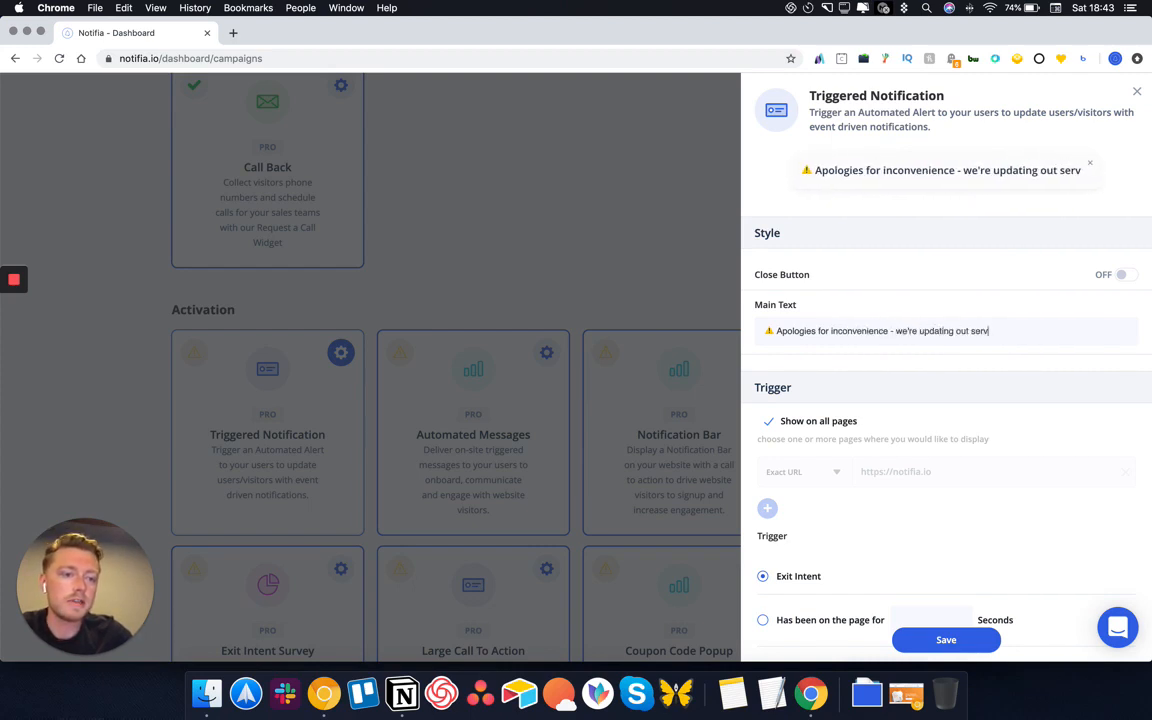
pyautogui.write('ers')
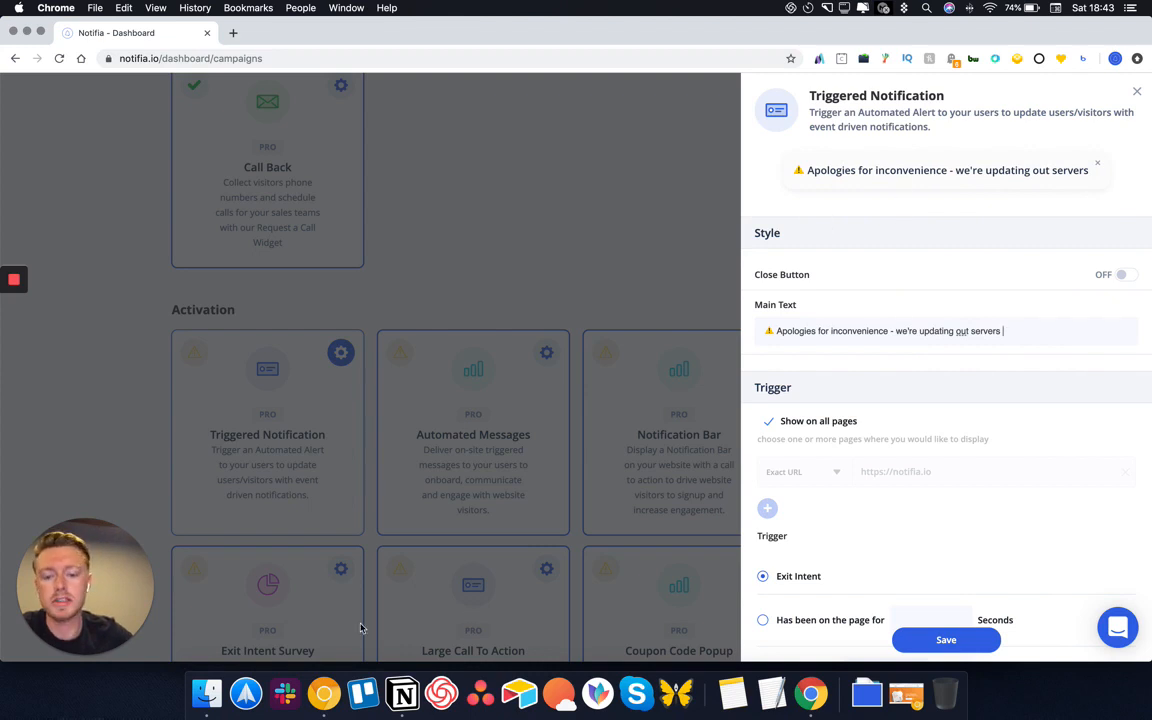
pyautogui.scroll(-5, 969, 525)
pyautogui.scroll(5, 958, 315)
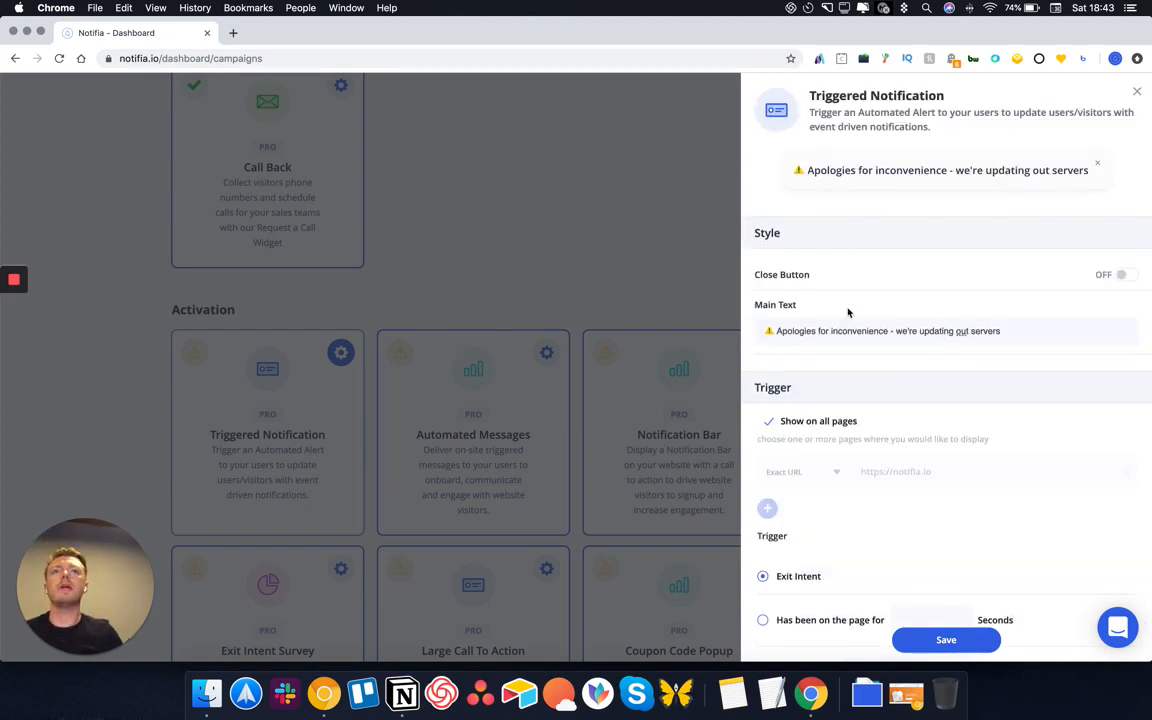
# Link the words 'out servers' to the notifia.io address
pyautogui.moveTo(1009, 335); pyautogui.dragTo(954, 332)
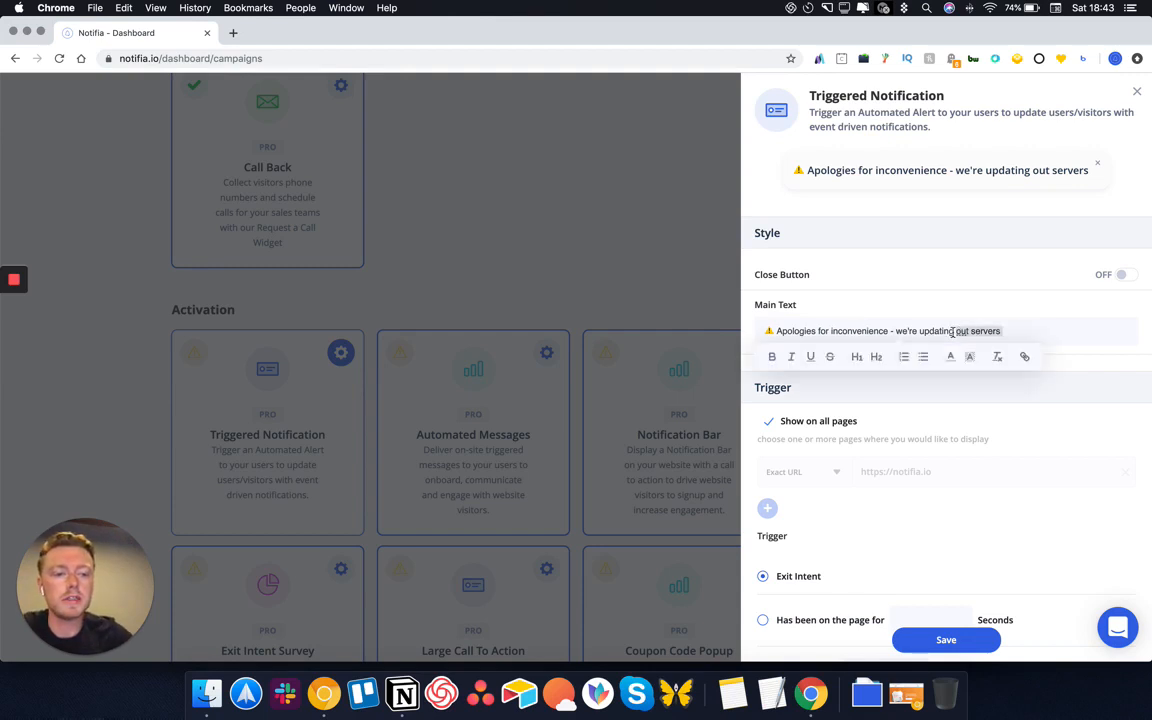
pyautogui.click(1026, 358)
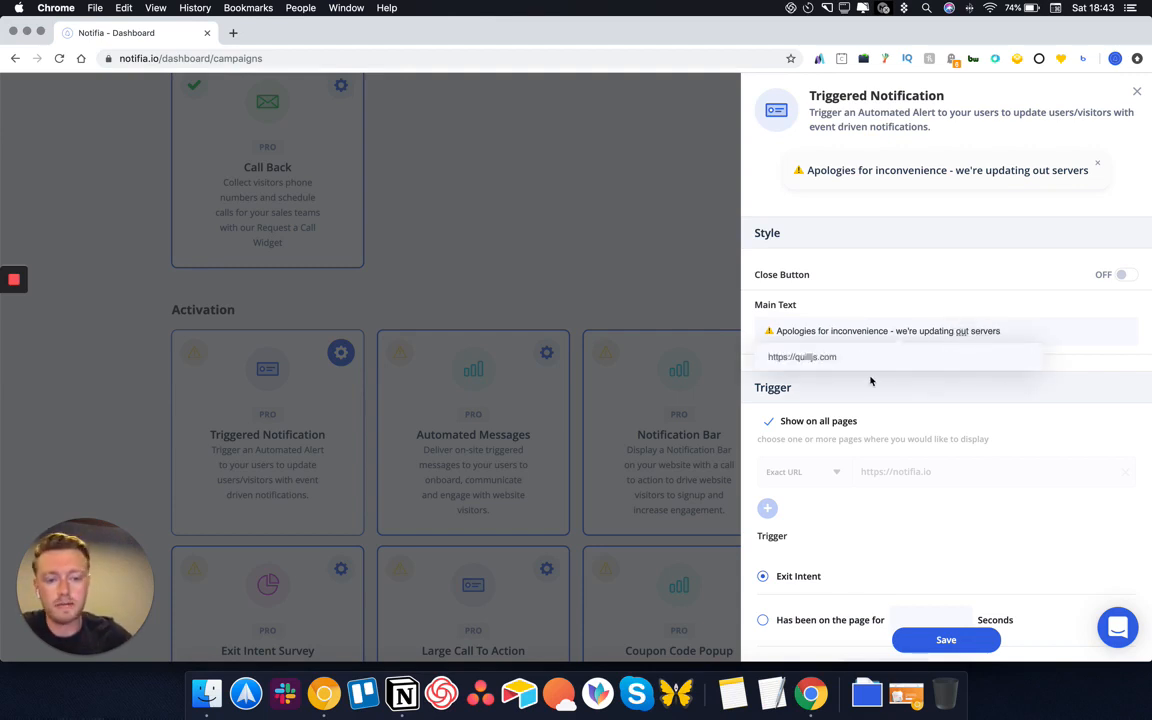
pyautogui.write('https://notifia.io')
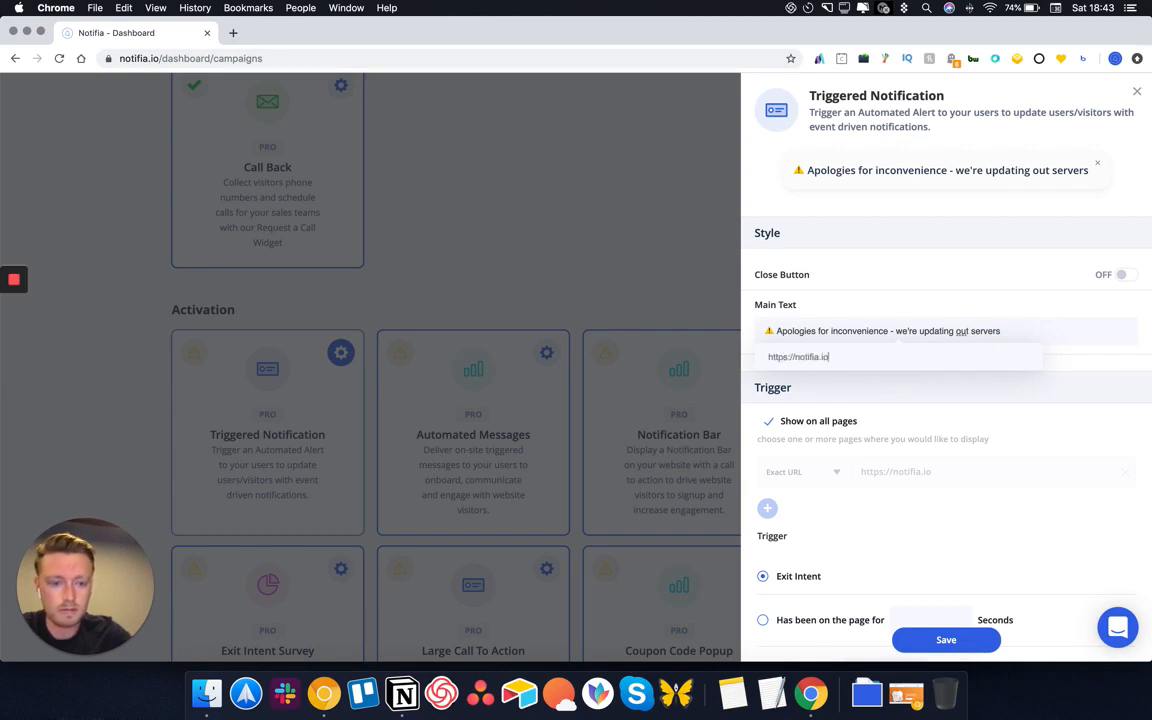
pyautogui.press('Return')
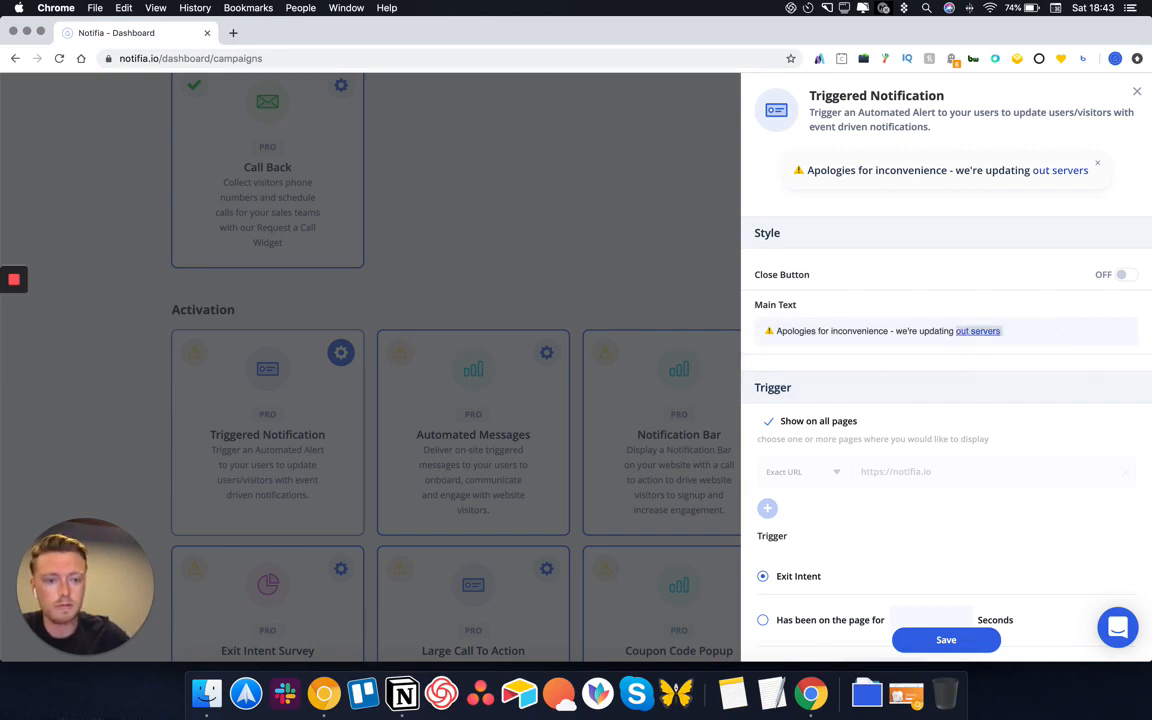
pyautogui.scroll(-3, 995, 255)
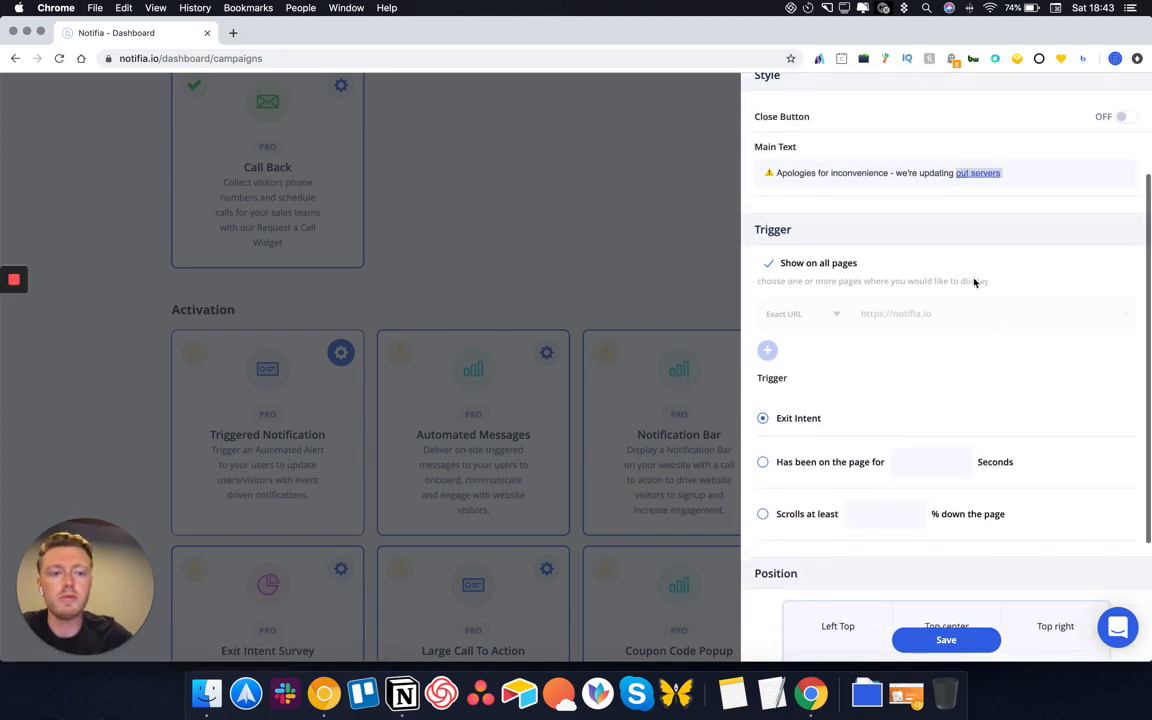
pyautogui.scroll(3, 945, 361)
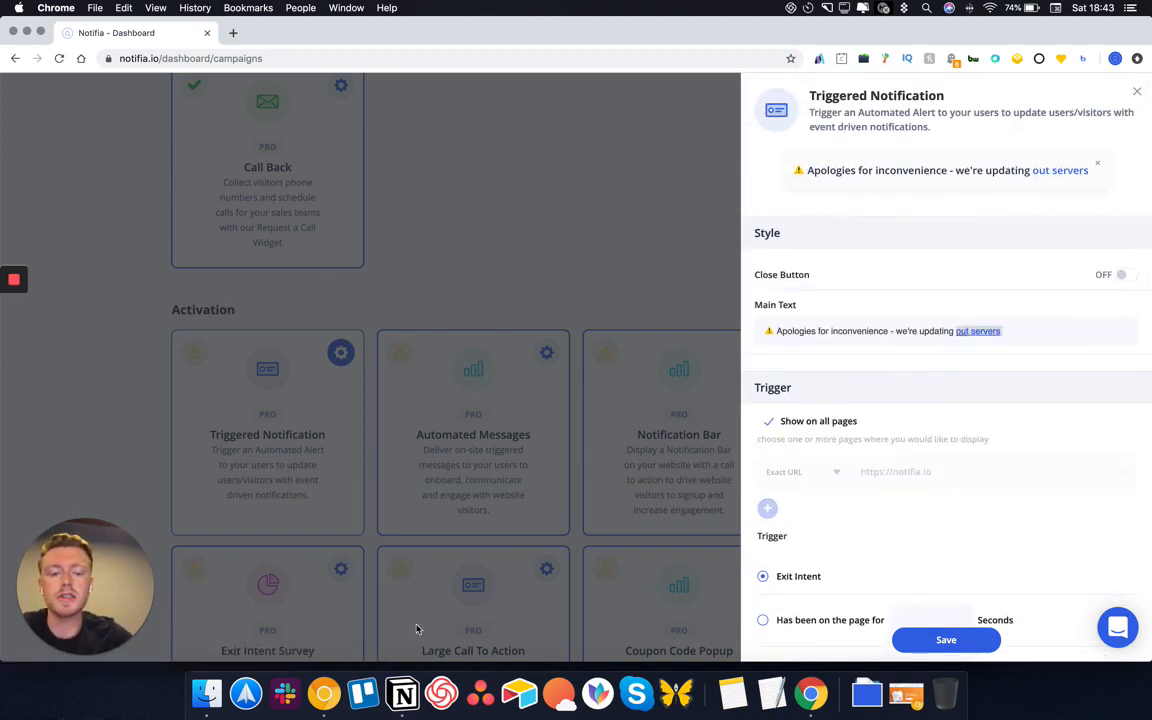
pyautogui.scroll(-2, 1067, 342)
pyautogui.scroll(2, 930, 371)
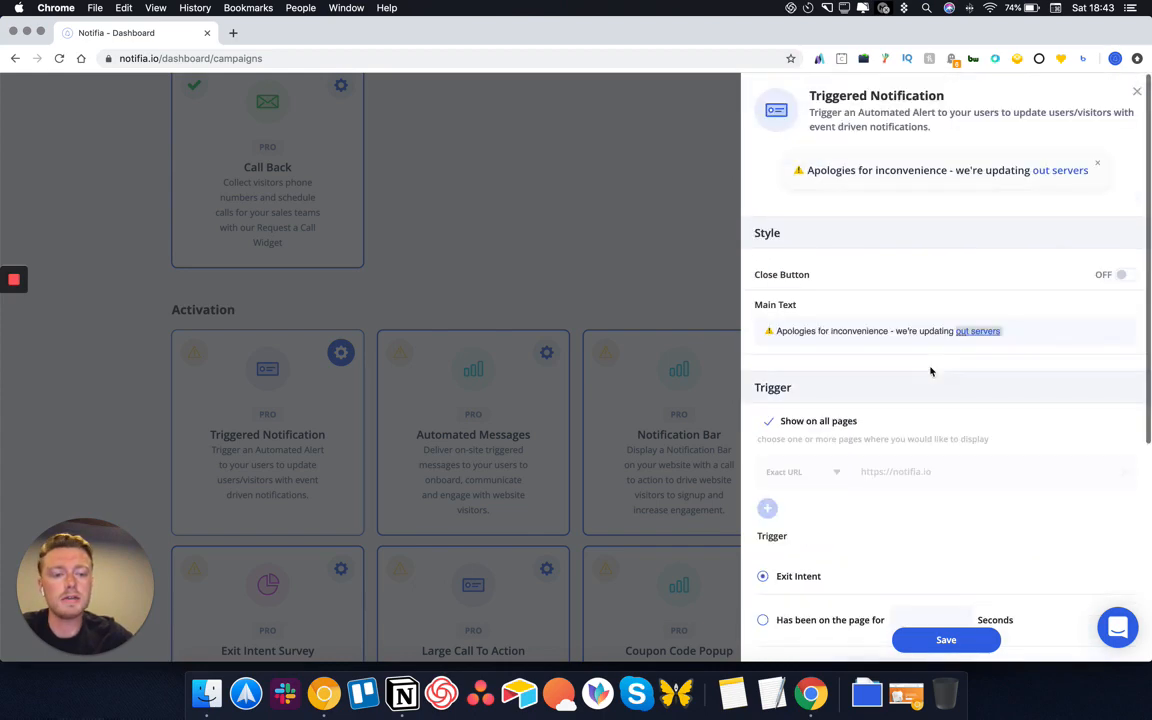
pyautogui.scroll(-6, 998, 365)
pyautogui.scroll(2, 897, 373)
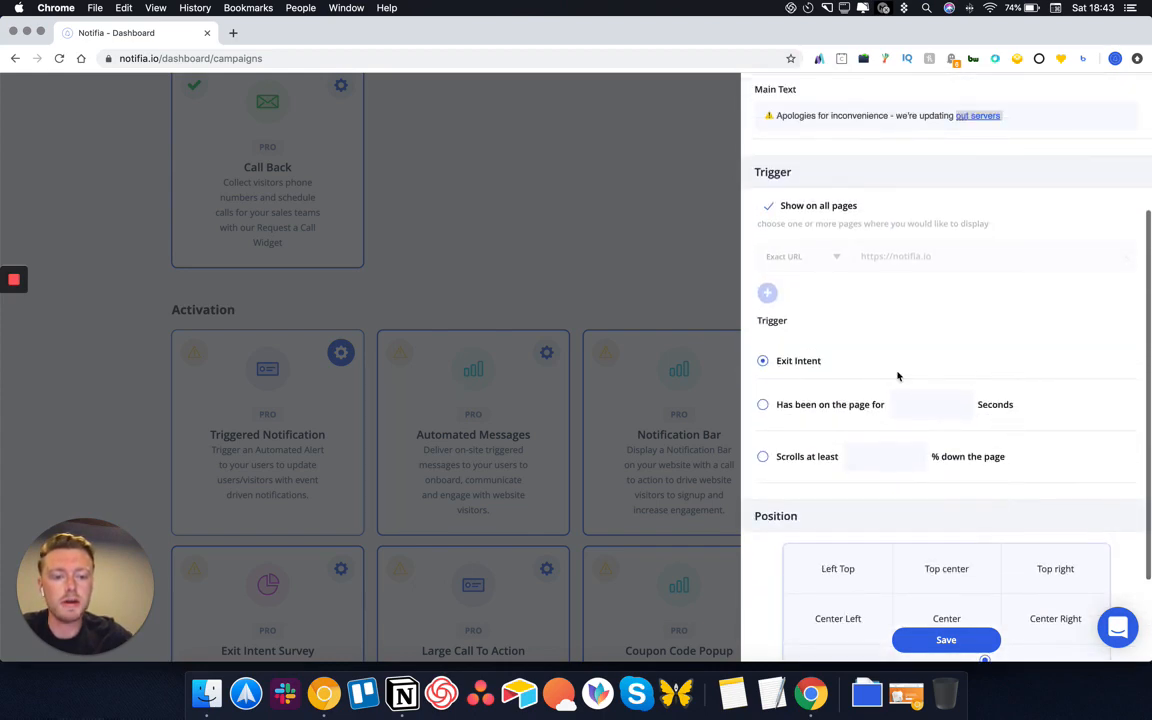
# Show the Triggered Notification after 3 seconds on the page and save it
pyautogui.click(762, 405)
pyautogui.click(932, 404)
pyautogui.write('3')
pyautogui.scroll(-2, 958, 541)
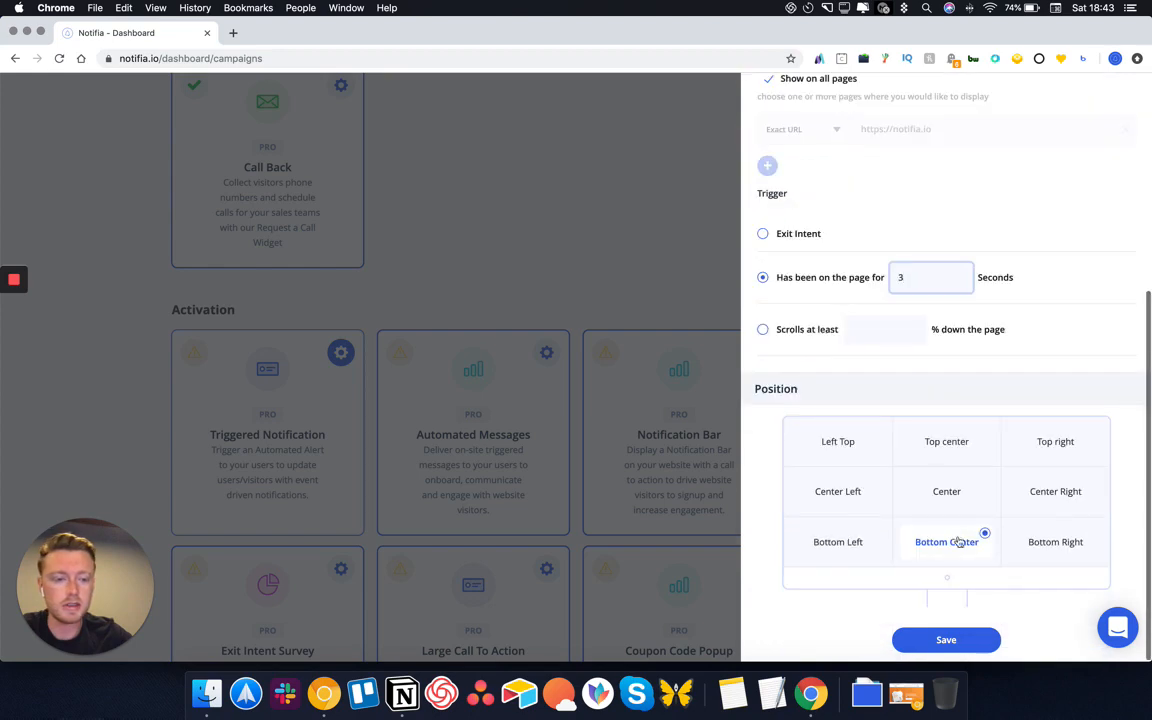
pyautogui.click(946, 640)
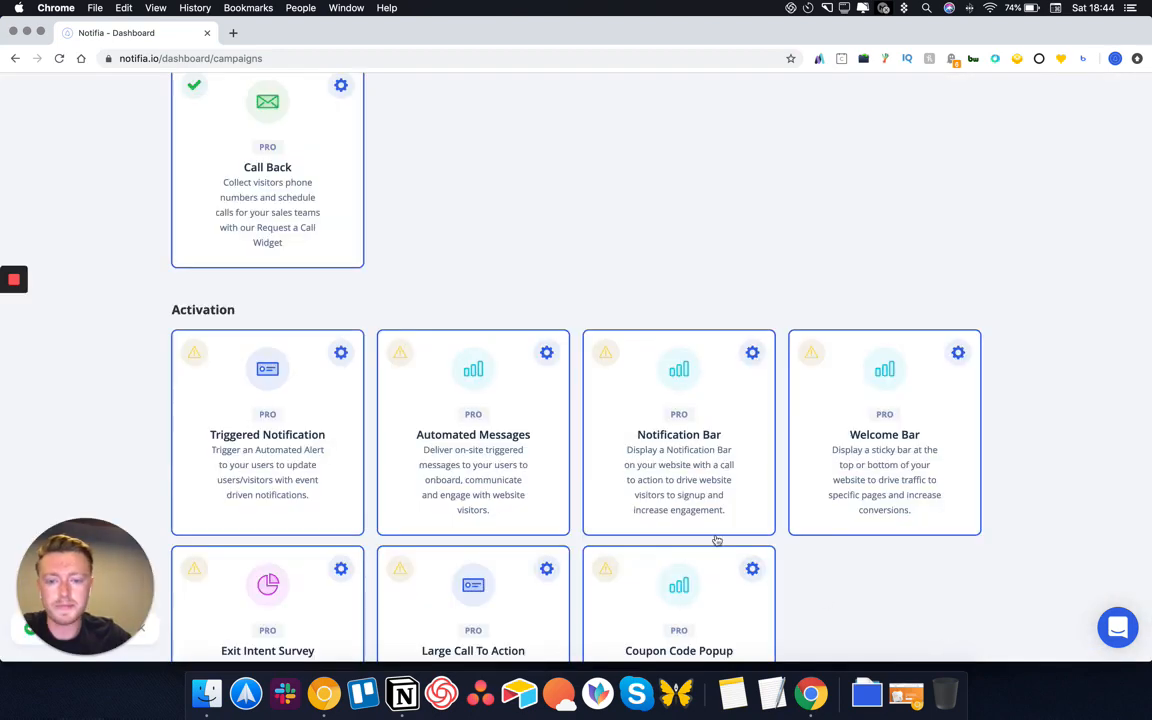
pyautogui.click(546, 352)
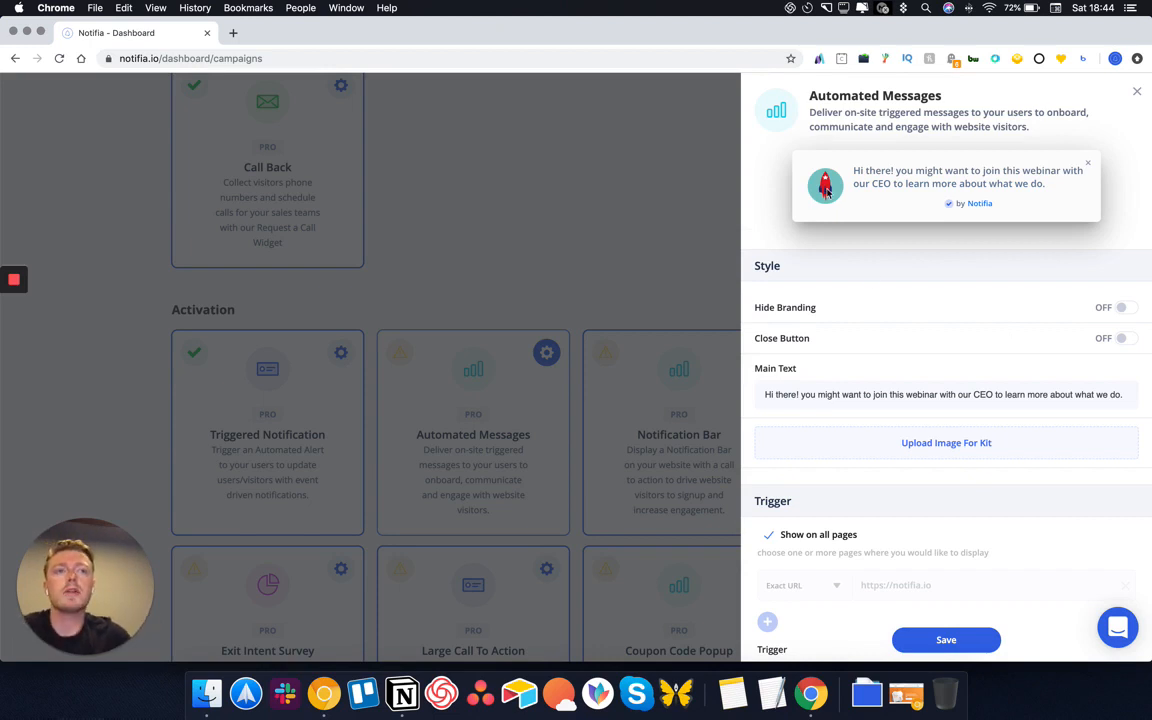
# Upload the animated logo GIF as the Automated Messages image
pyautogui.click(960, 452)
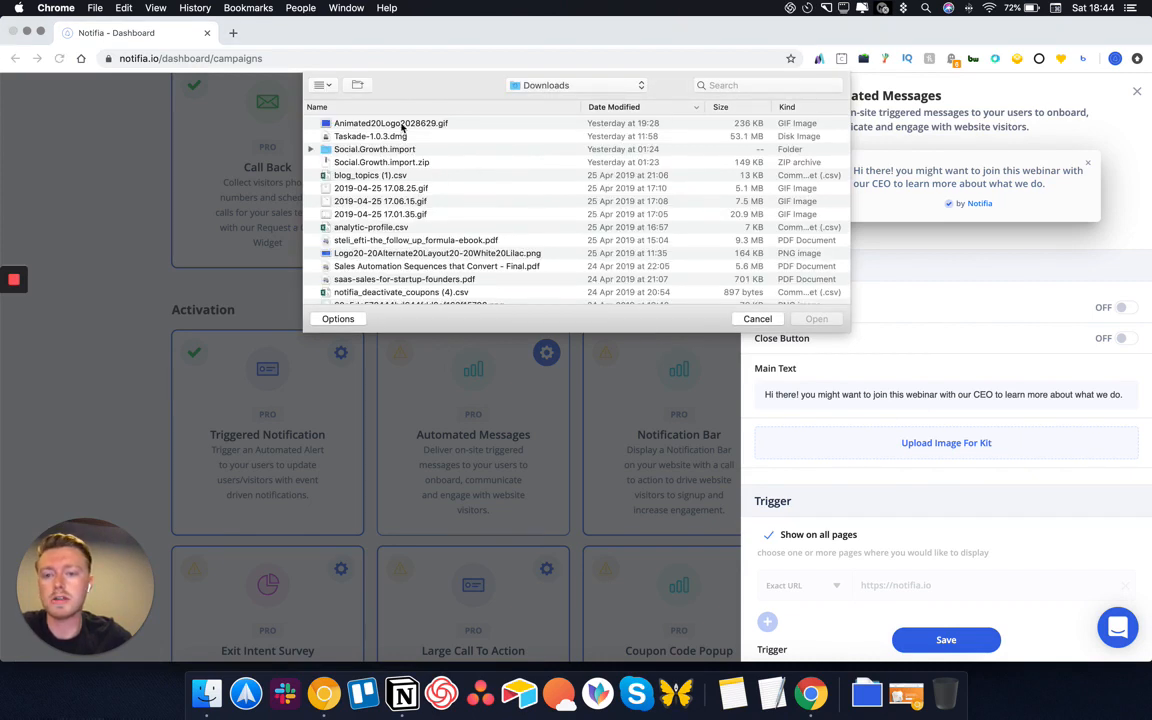
pyautogui.click(402, 125)
pyautogui.click(842, 318)
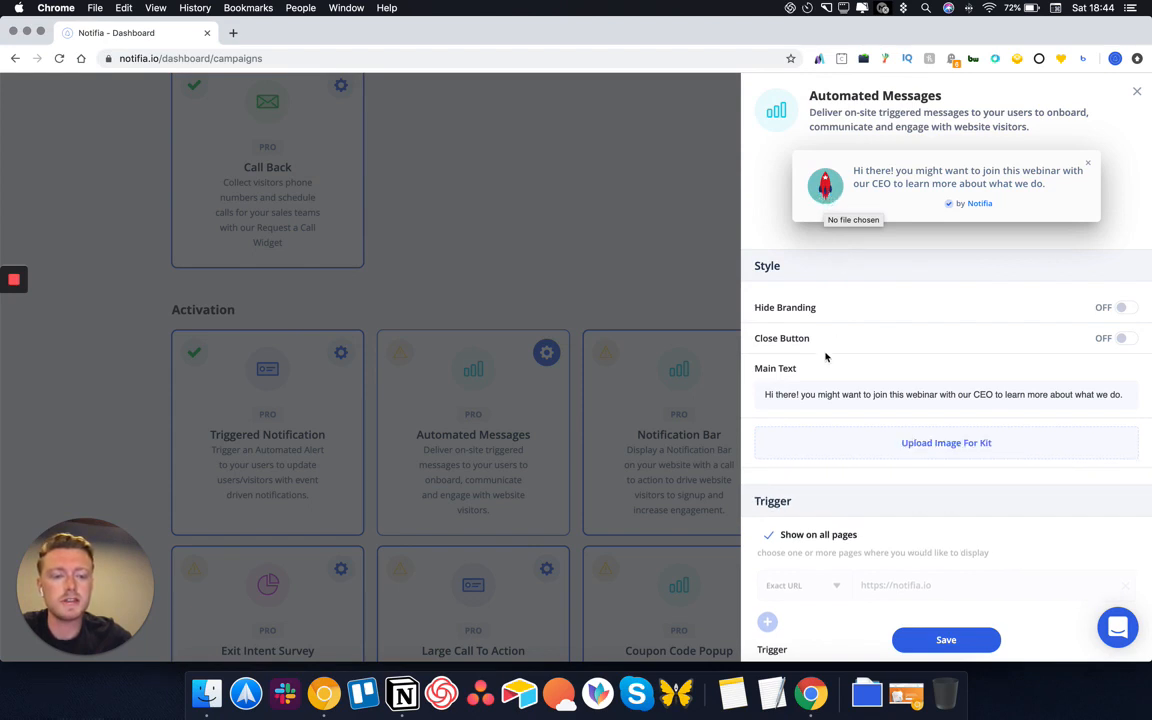
# Set the main text to 'Hello - welcome to Notifai to get started please install your Script!' and begin linking 'Script!'
pyautogui.tripleClick(819, 392)
pyautogui.write('Hio')
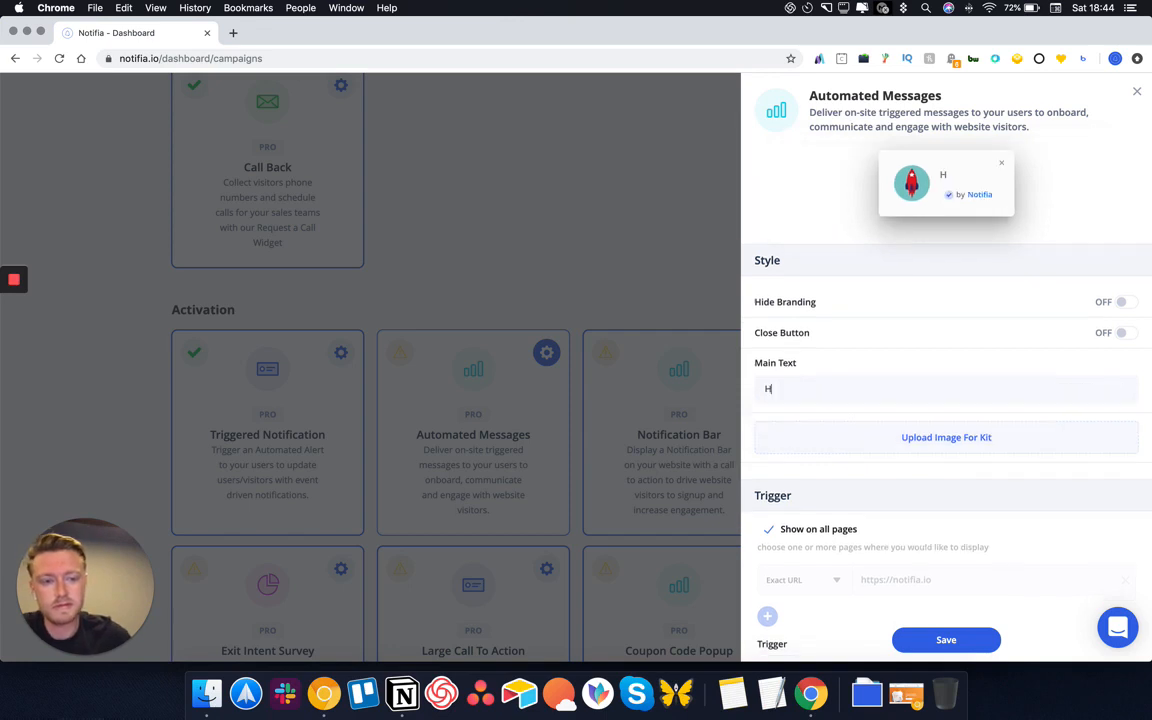
pyautogui.press('BackSpace')
pyautogui.press('BackSpace')
pyautogui.press('BackSpace')
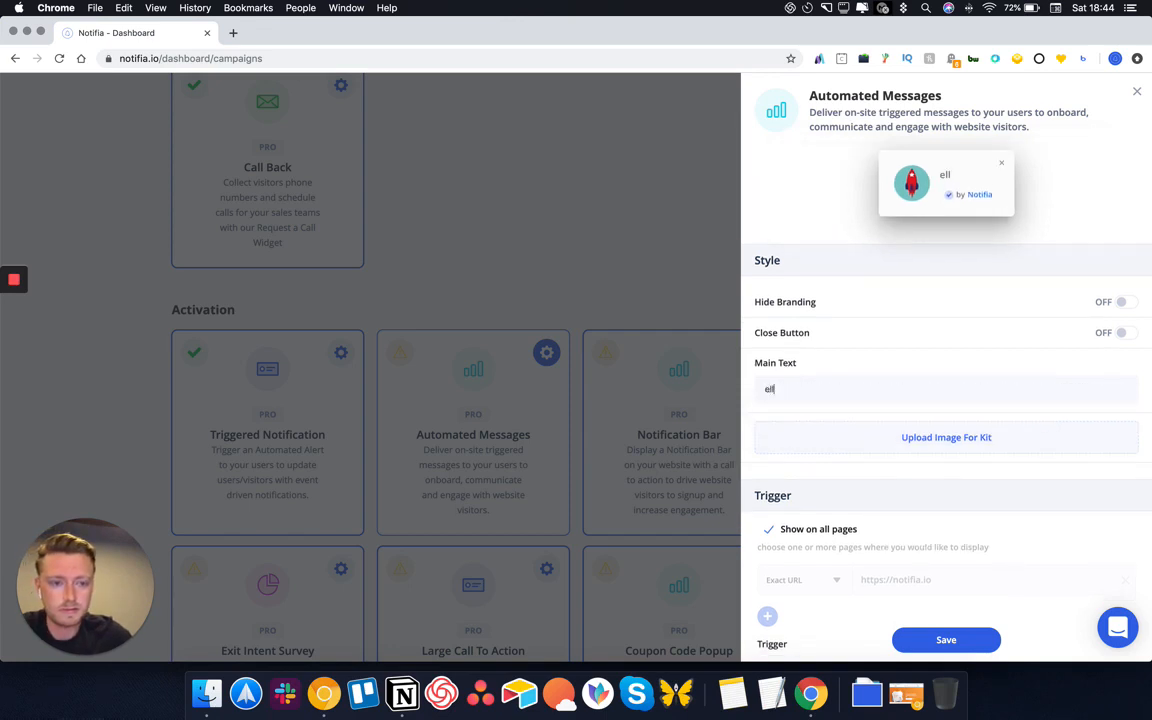
pyautogui.write('ello')
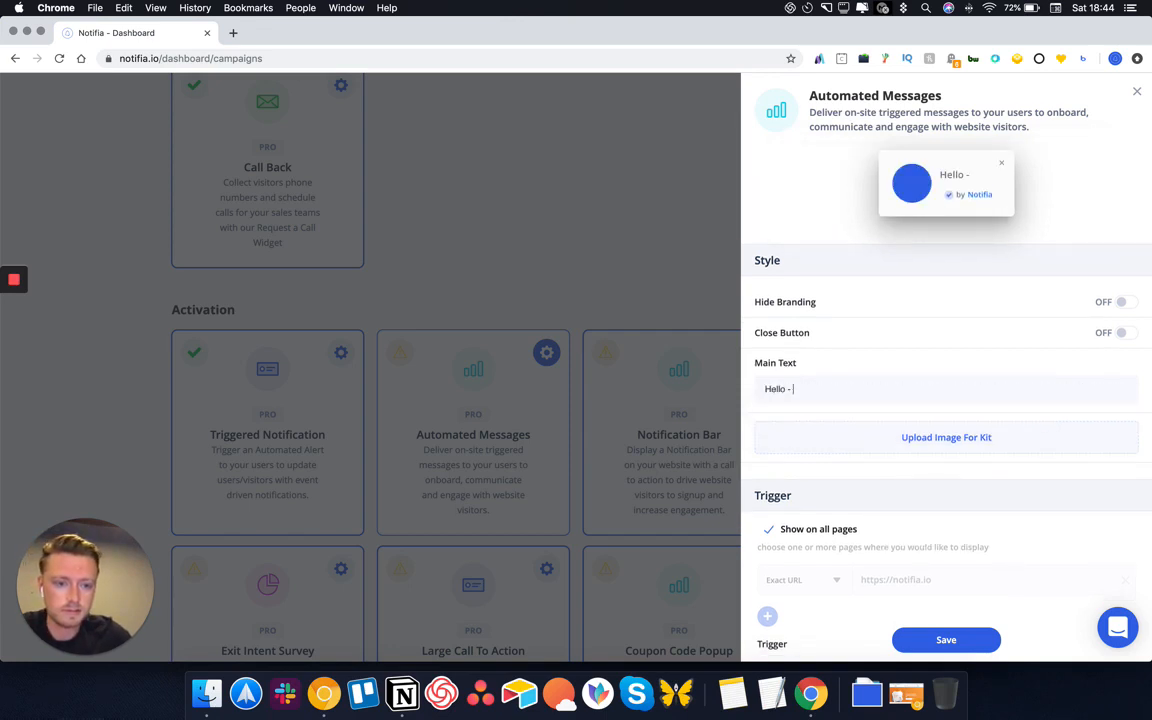
pyautogui.write(' - welc')
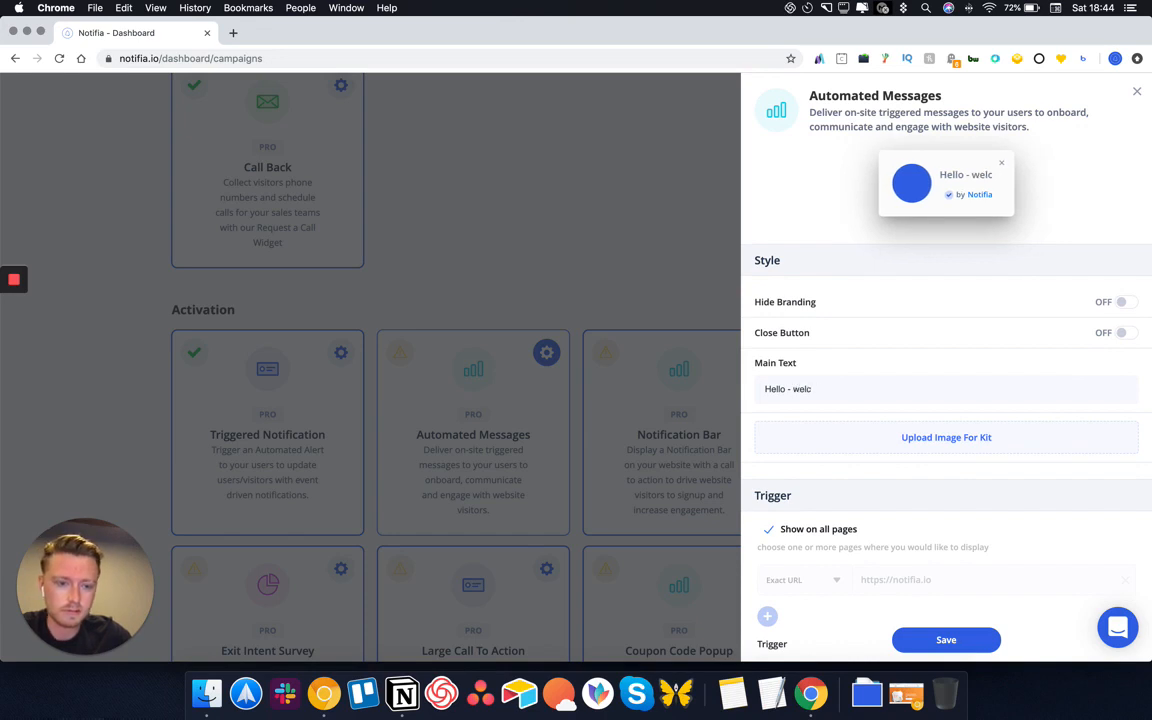
pyautogui.write('come to Ntoifa')
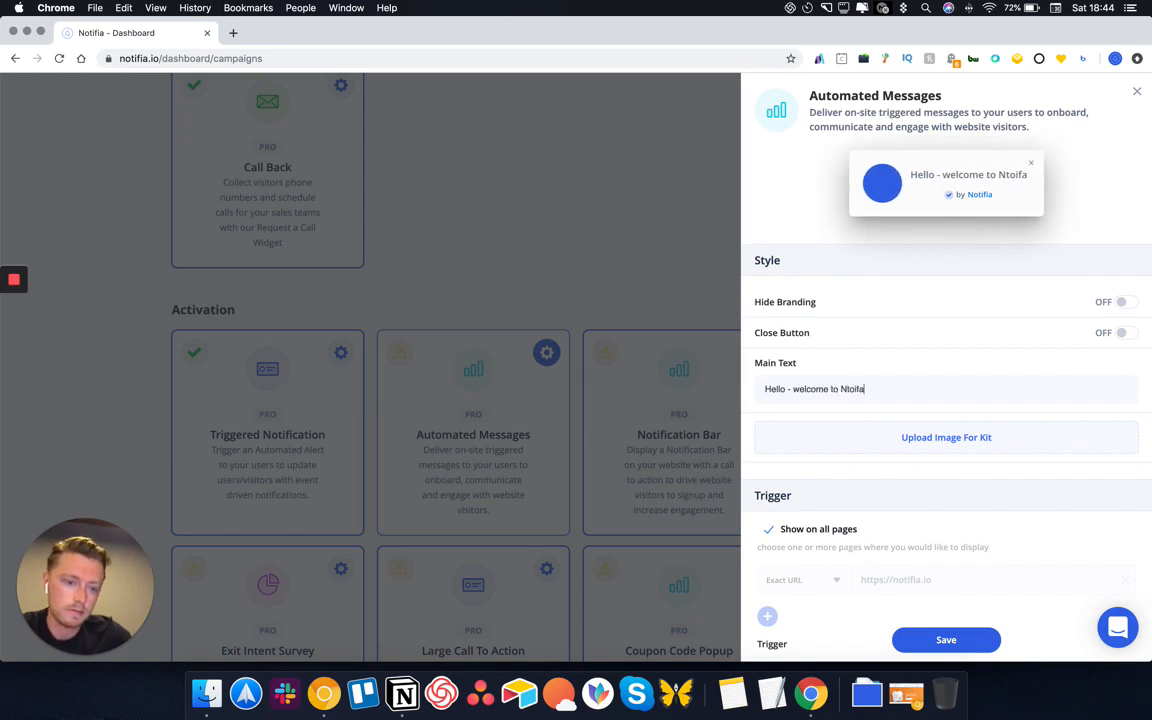
pyautogui.press('BackSpace')
pyautogui.press('BackSpace')
pyautogui.press('BackSpace')
pyautogui.press('BackSpace')
pyautogui.press('BackSpace')
pyautogui.write('otifai to')
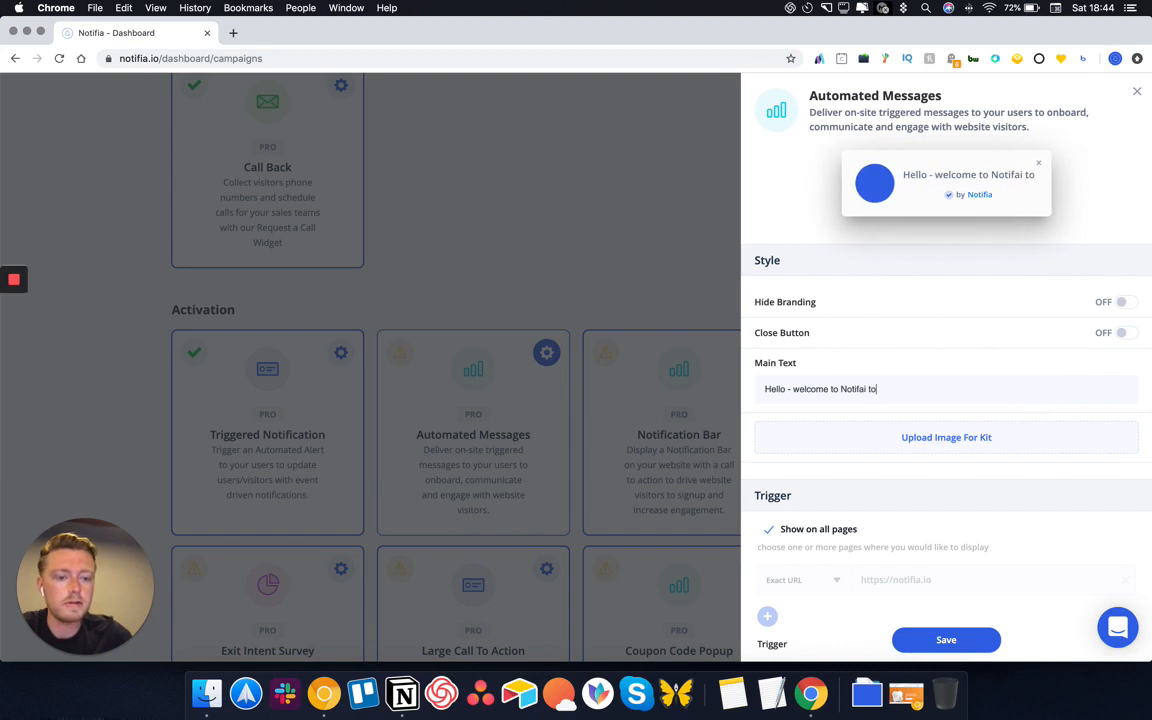
pyautogui.write(' get started pleas')
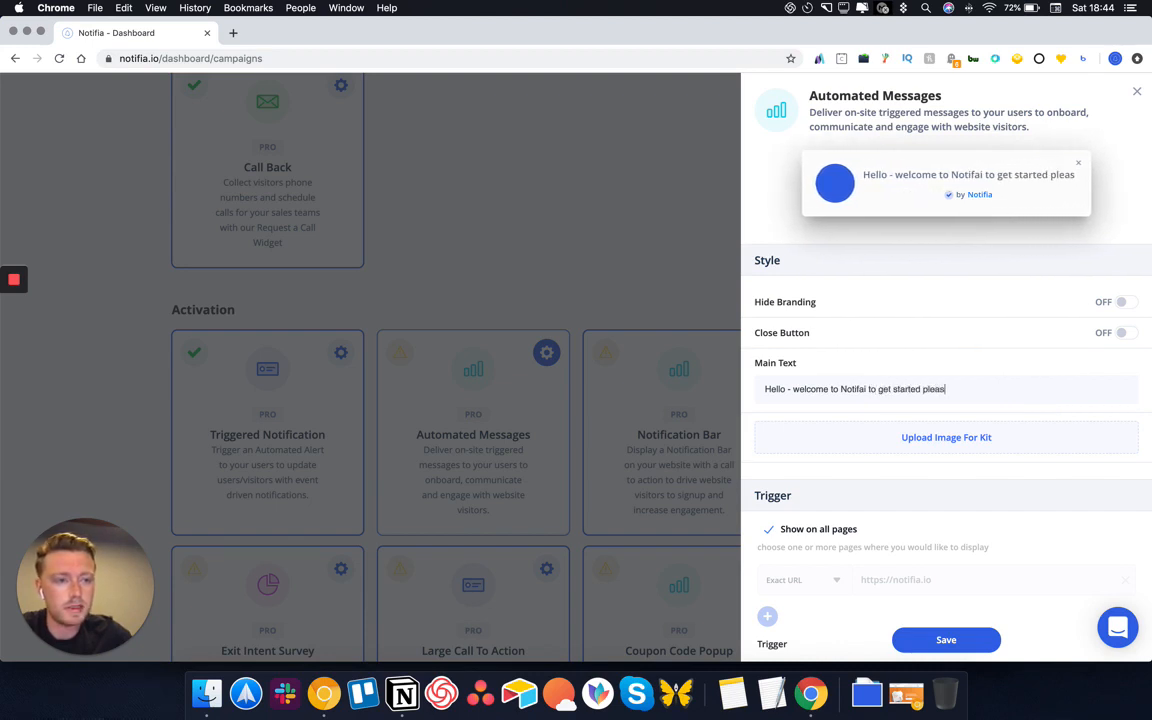
pyautogui.write('e install your Script!')
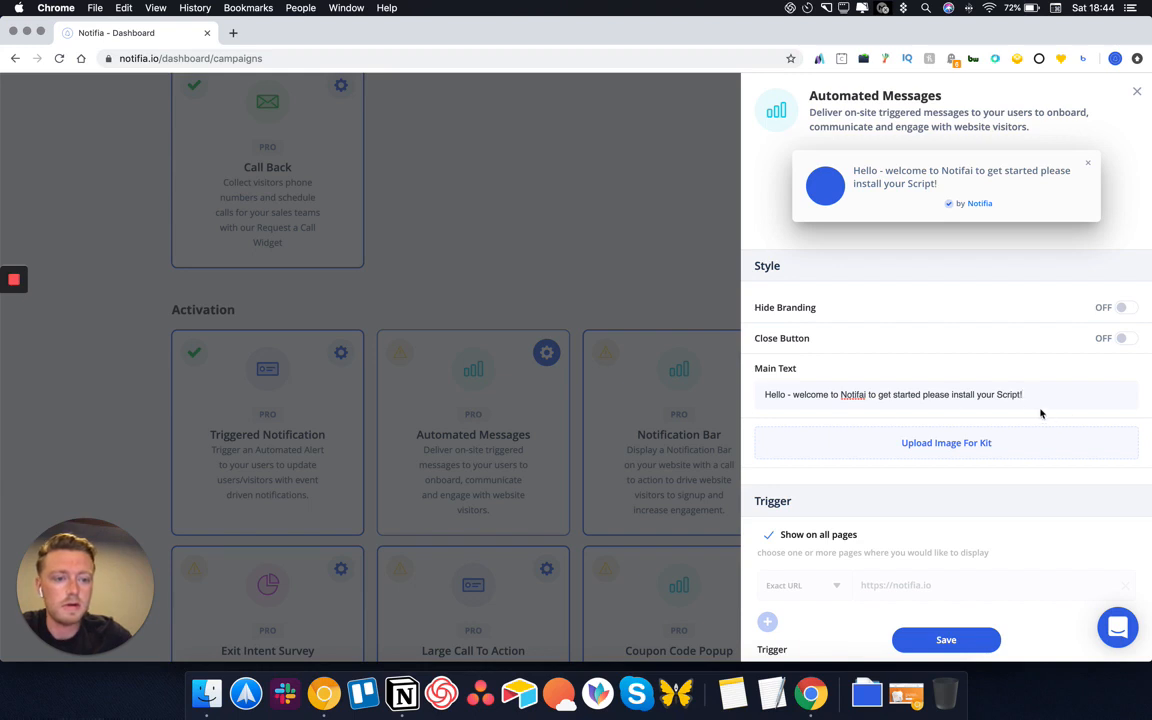
pyautogui.moveTo(1022, 394); pyautogui.dragTo(997, 394)
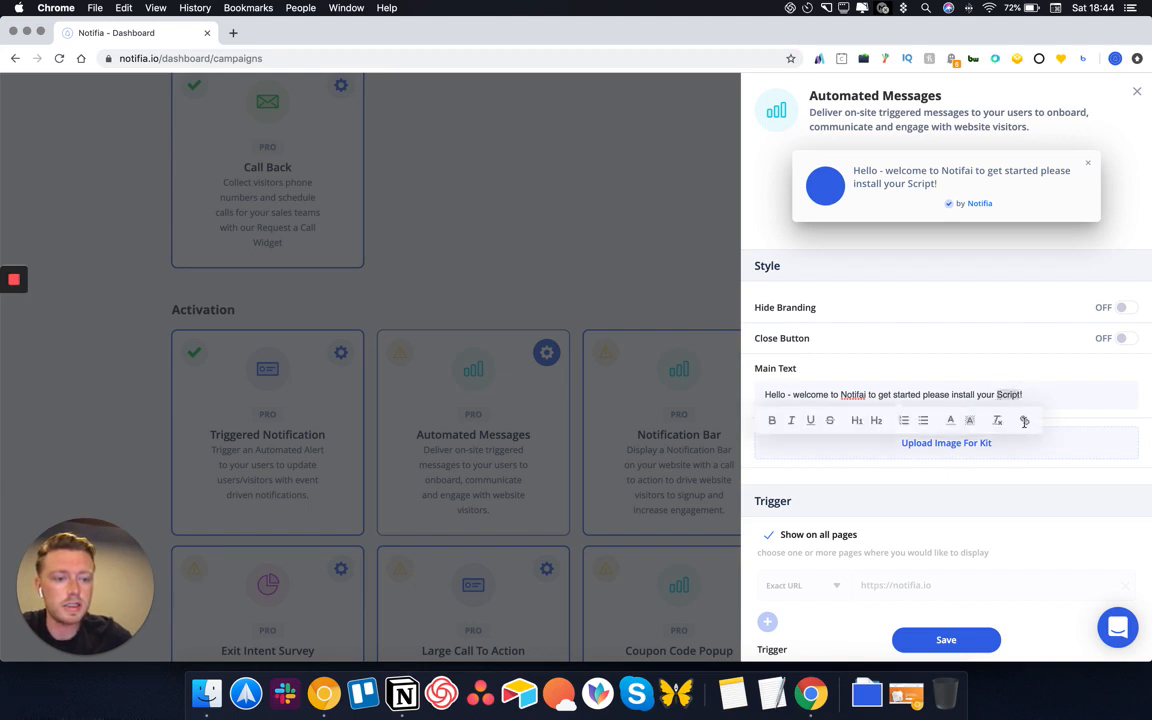
pyautogui.click(1021, 420)
pyautogui.write('https://notifia.io/install-')
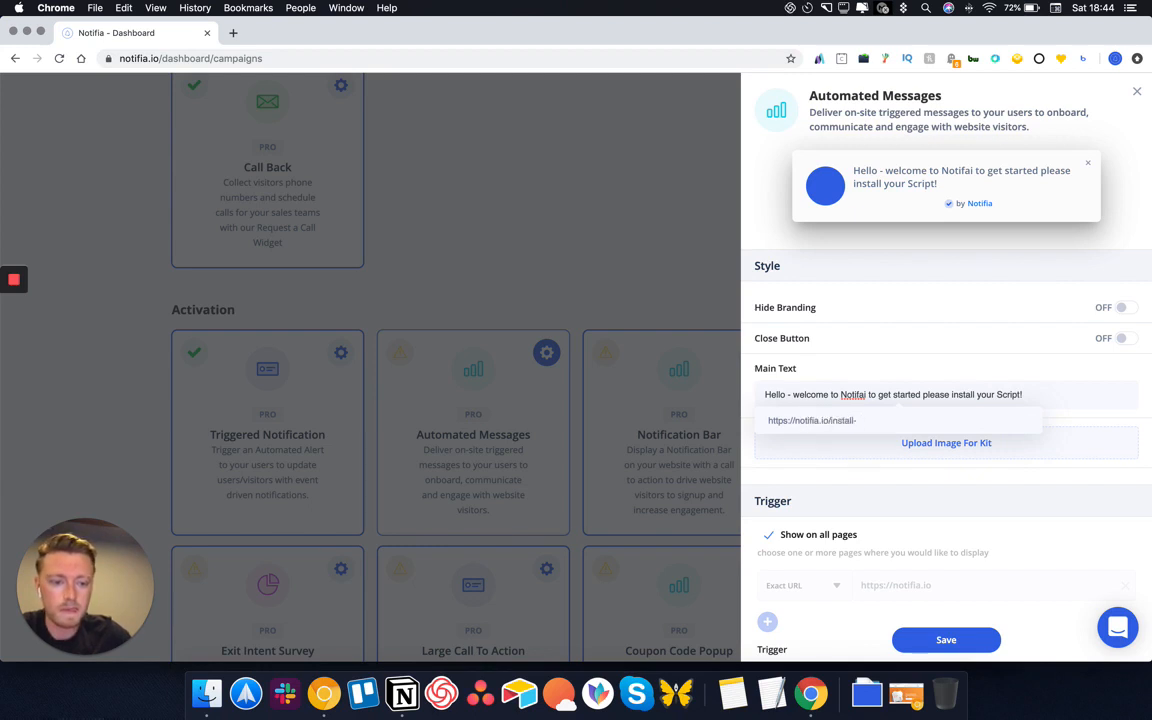
# Confirm the Script! link and show the Automated Message only on URLs containing #newuser
pyautogui.press('Return')
pyautogui.scroll(-5, 966, 528)
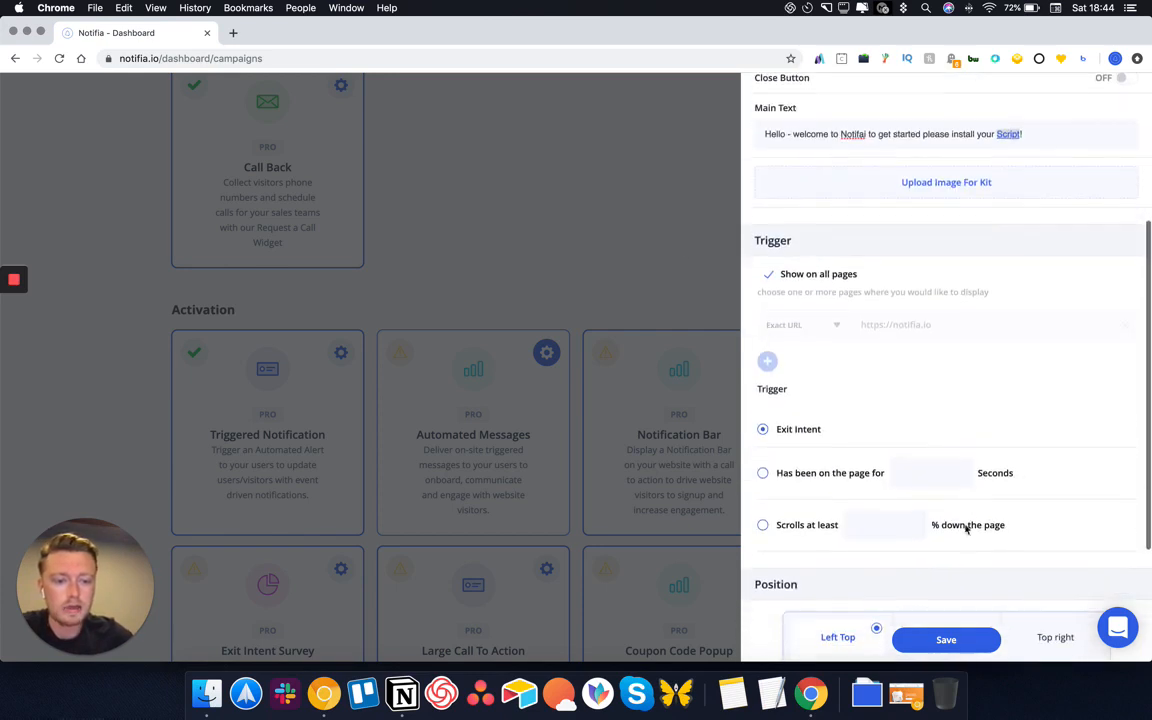
pyautogui.click(769, 275)
pyautogui.click(795, 326)
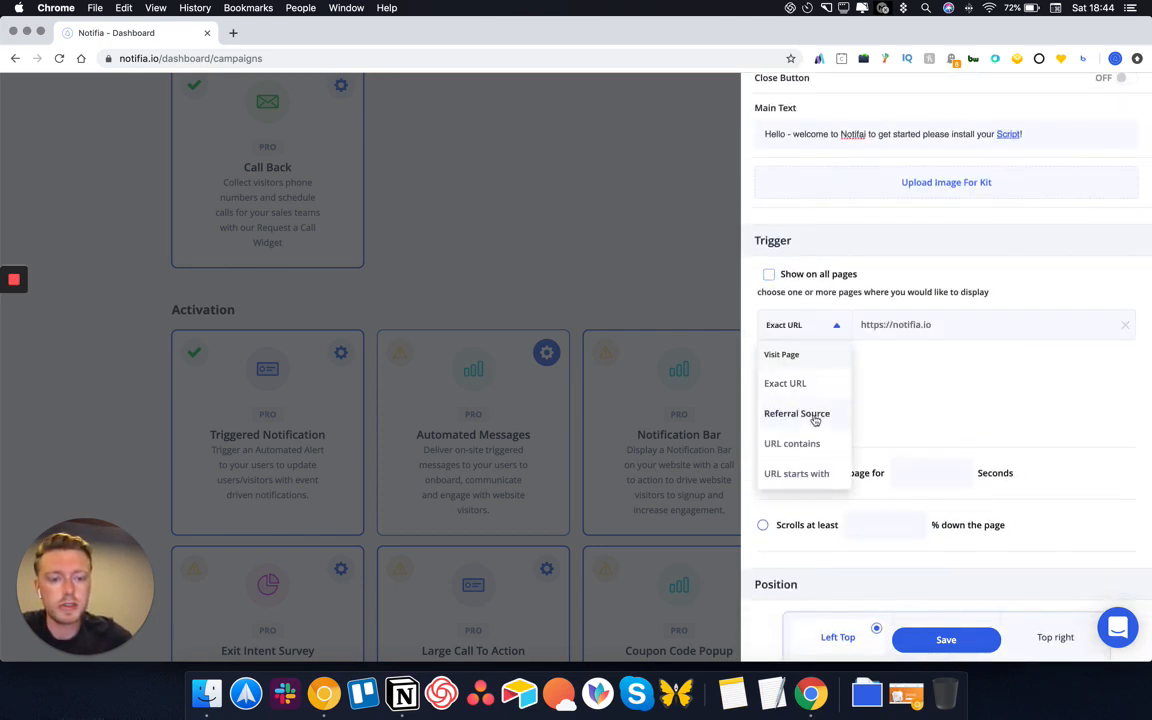
pyautogui.click(800, 472)
pyautogui.click(812, 327)
pyautogui.click(810, 440)
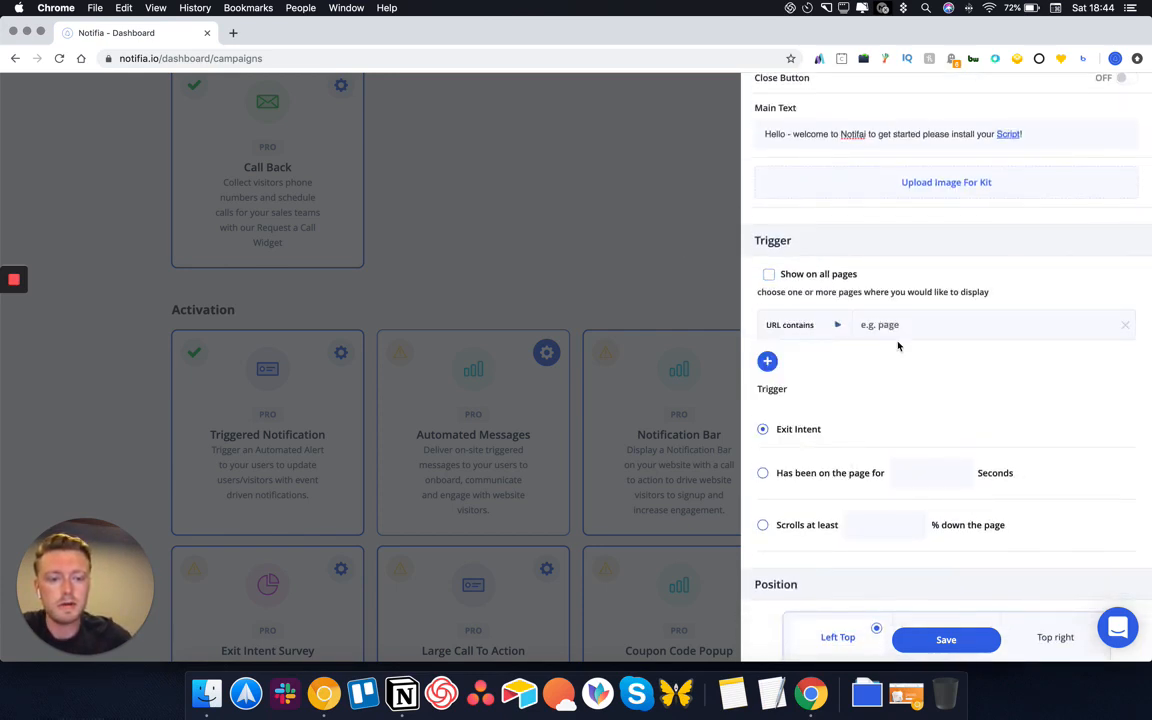
pyautogui.click(903, 324)
pyautogui.write('#newuser')
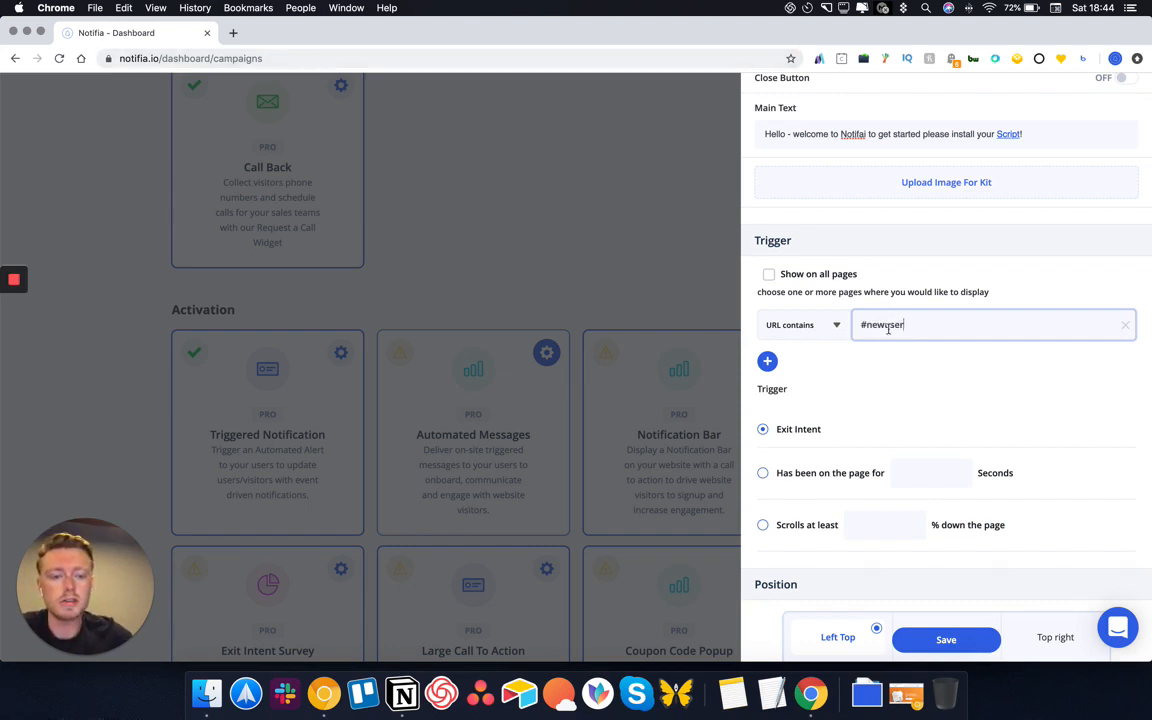
# Trigger the message after 3 seconds on the page and save the Automated Messages settings
pyautogui.scroll(-2, 888, 327)
pyautogui.moveTo(779, 396); pyautogui.dragTo(779, 387)
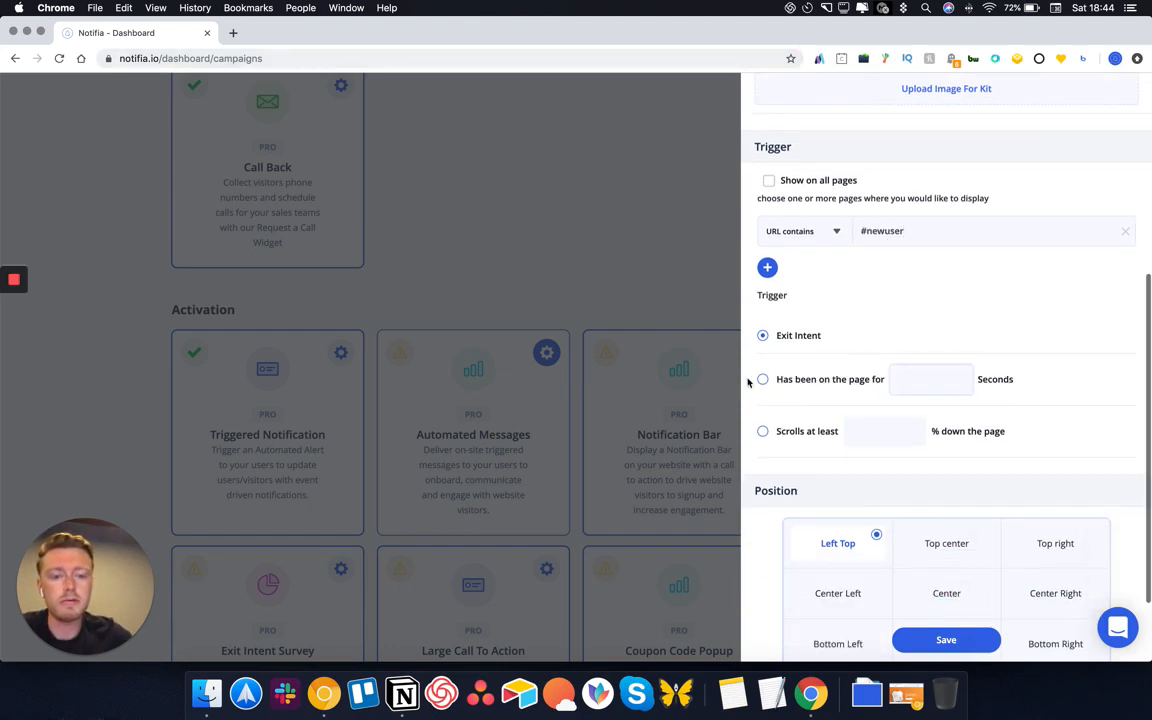
pyautogui.click(762, 379)
pyautogui.click(930, 379)
pyautogui.write('3')
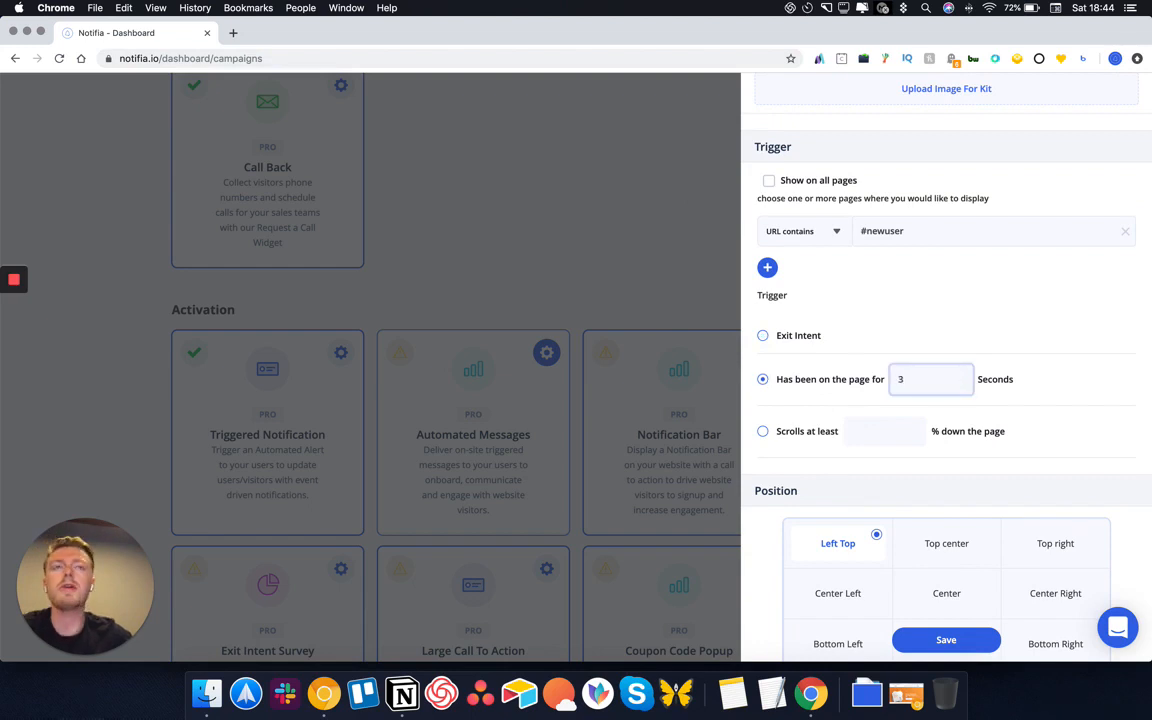
pyautogui.scroll(-2, 946, 370)
pyautogui.scroll(10, 946, 370)
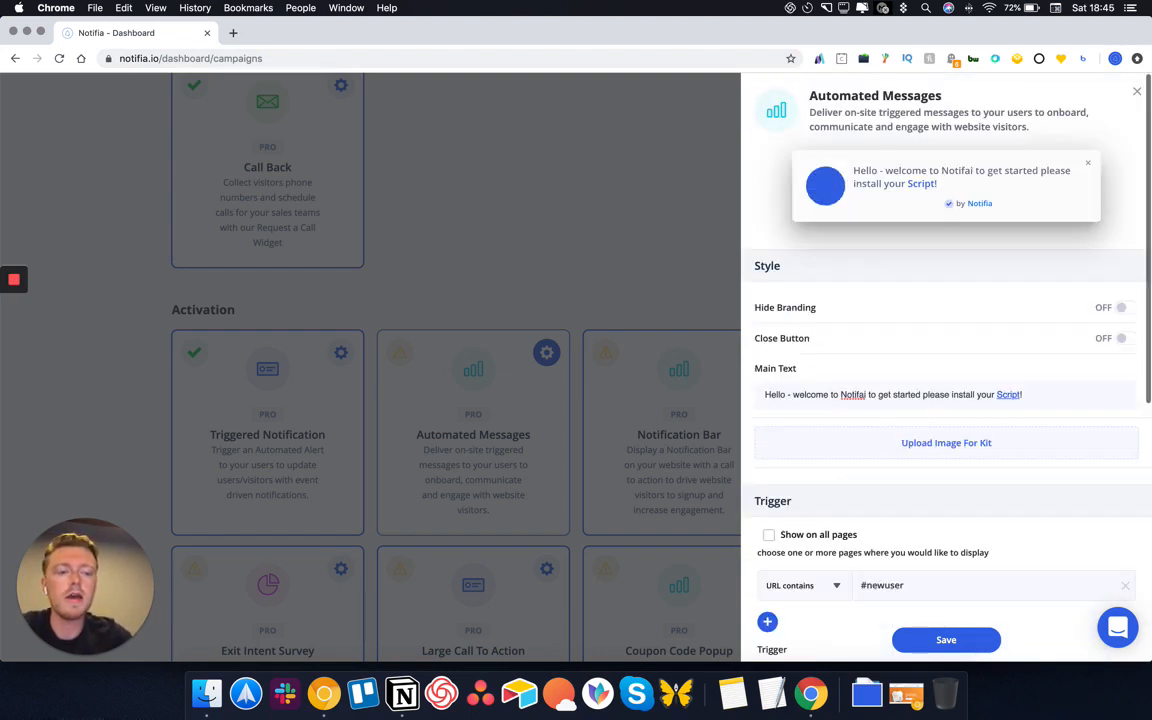
pyautogui.tripleClick(1060, 392)
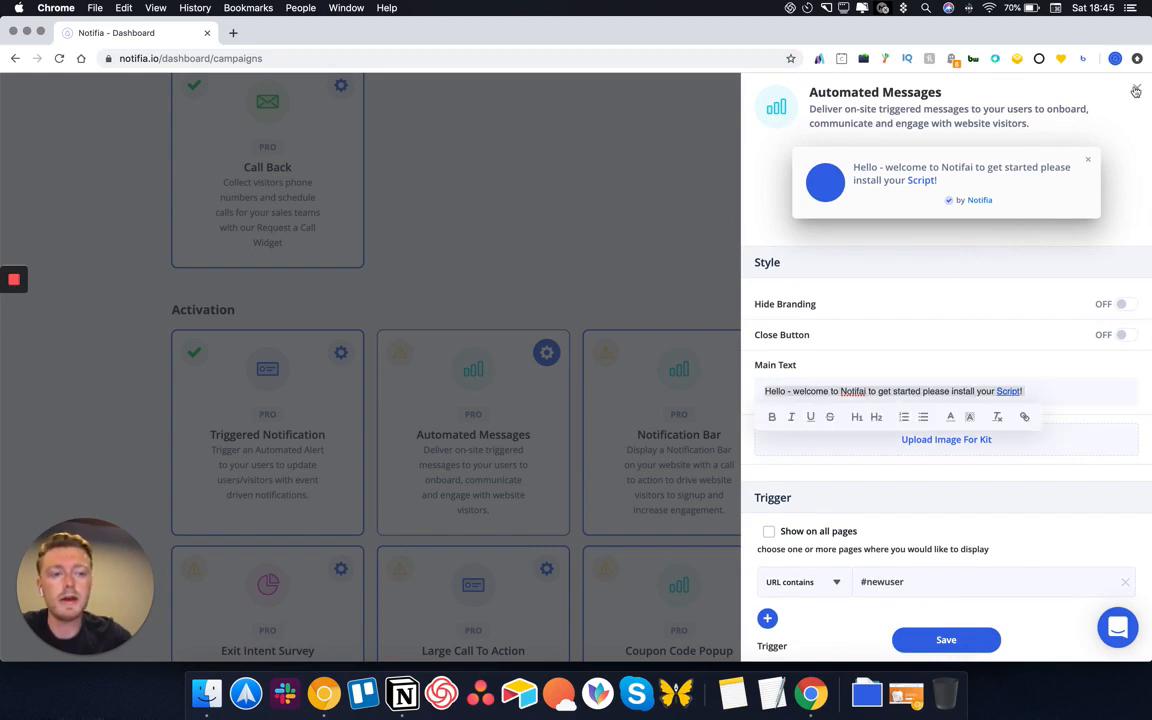
pyautogui.scroll(-5, 944, 550)
pyautogui.click(946, 640)
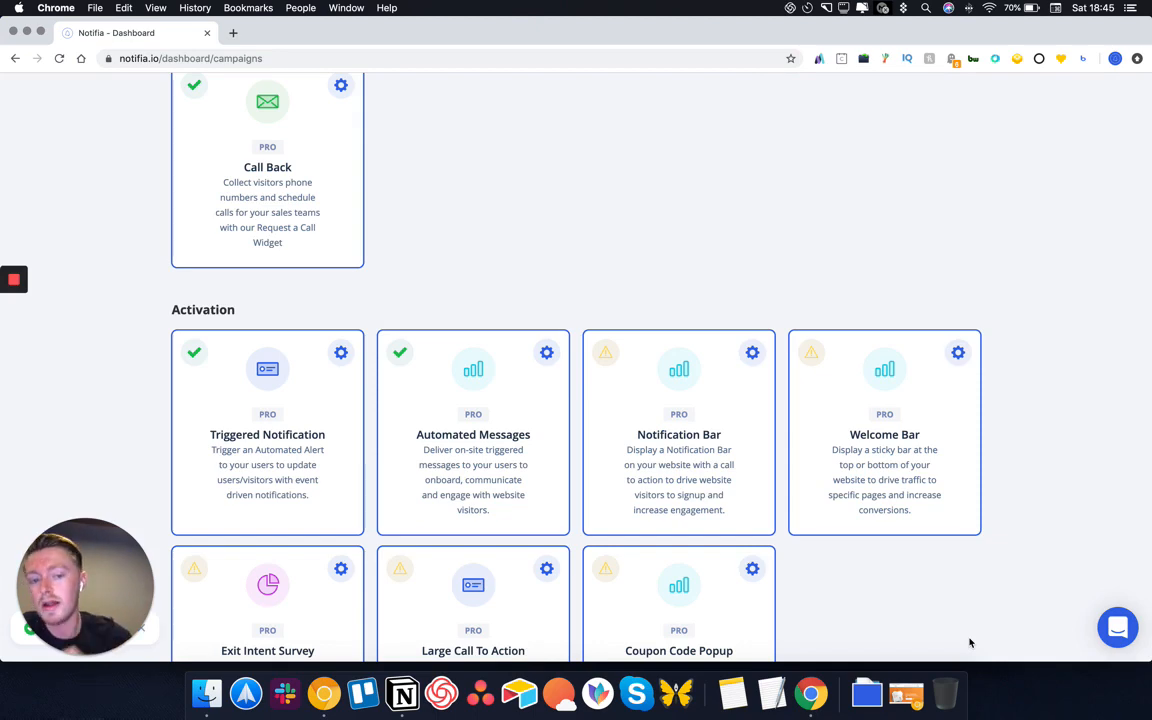
pyautogui.scroll(-2, 854, 550)
# Save the Notification Bar, keeping its 20% launch discount message and Sign up now button
pyautogui.click(754, 292)
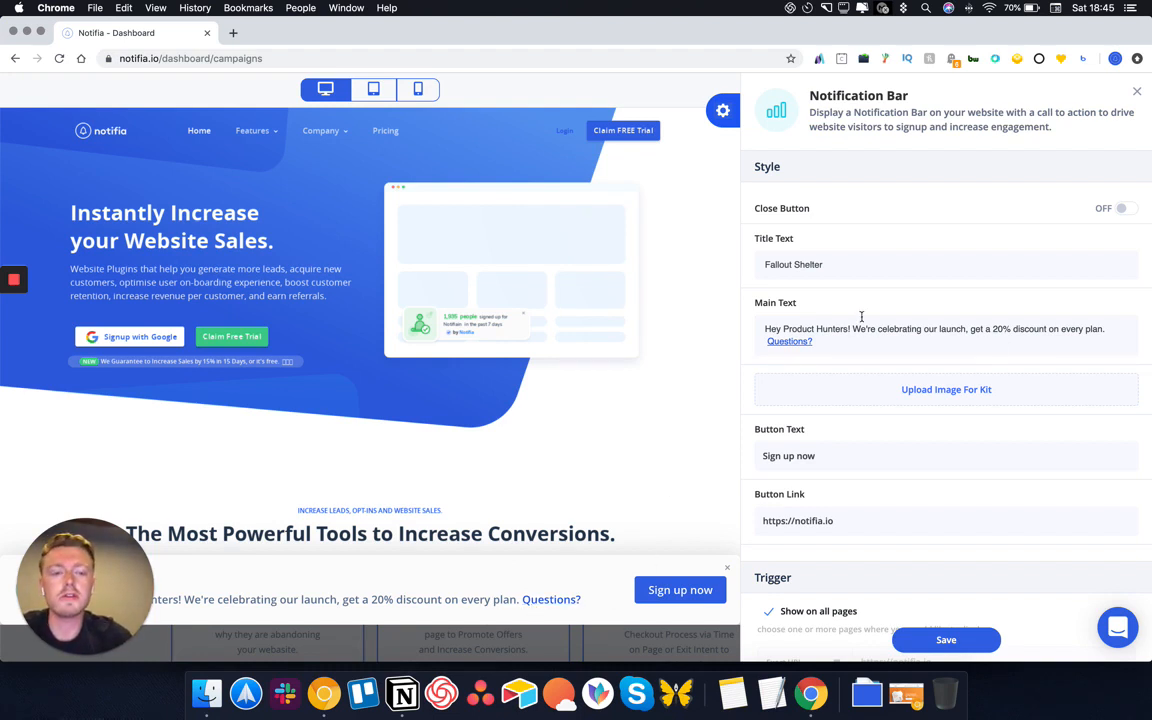
pyautogui.click(950, 641)
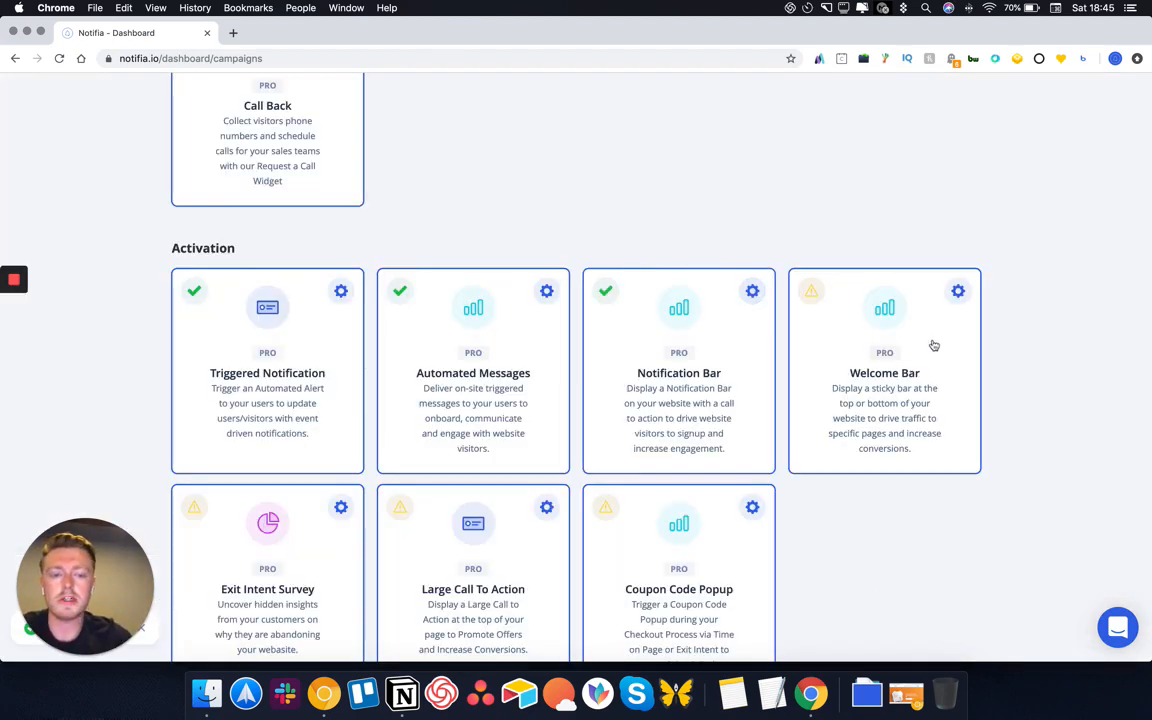
# Replace the Welcome Bar main text with '20% Sale Today Only: Discotuncode: 20TODAY' and save
pyautogui.click(958, 292)
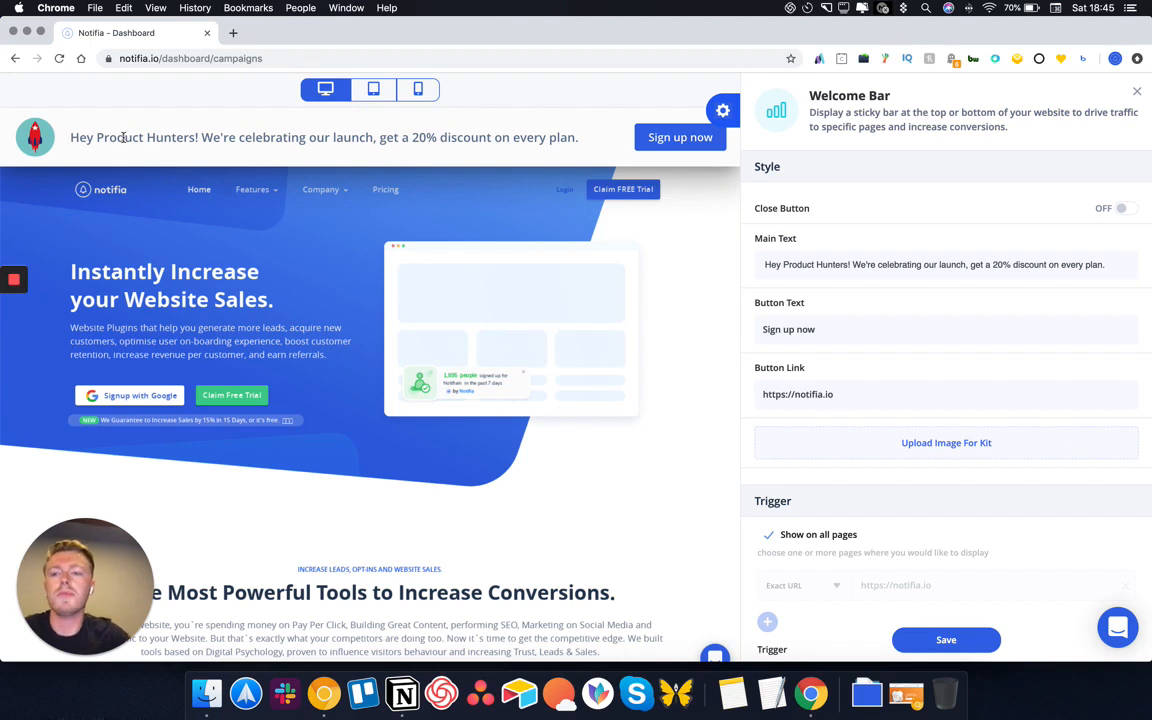
pyautogui.tripleClick(1081, 276)
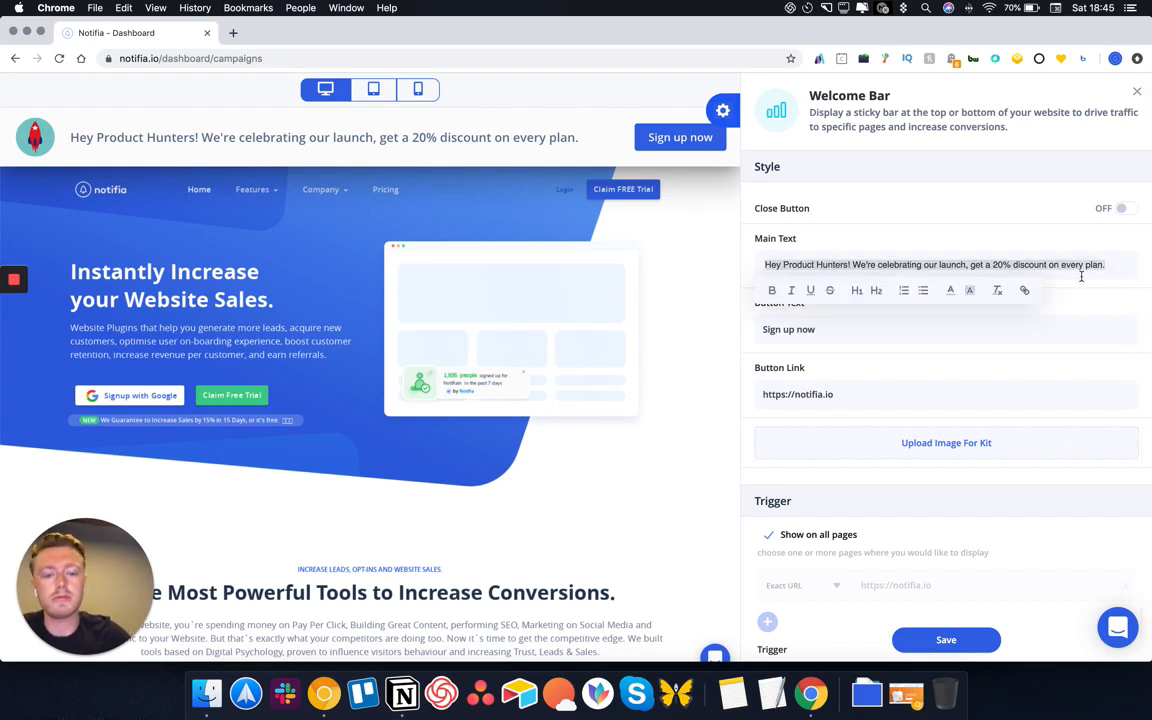
pyautogui.write('20% Sal')
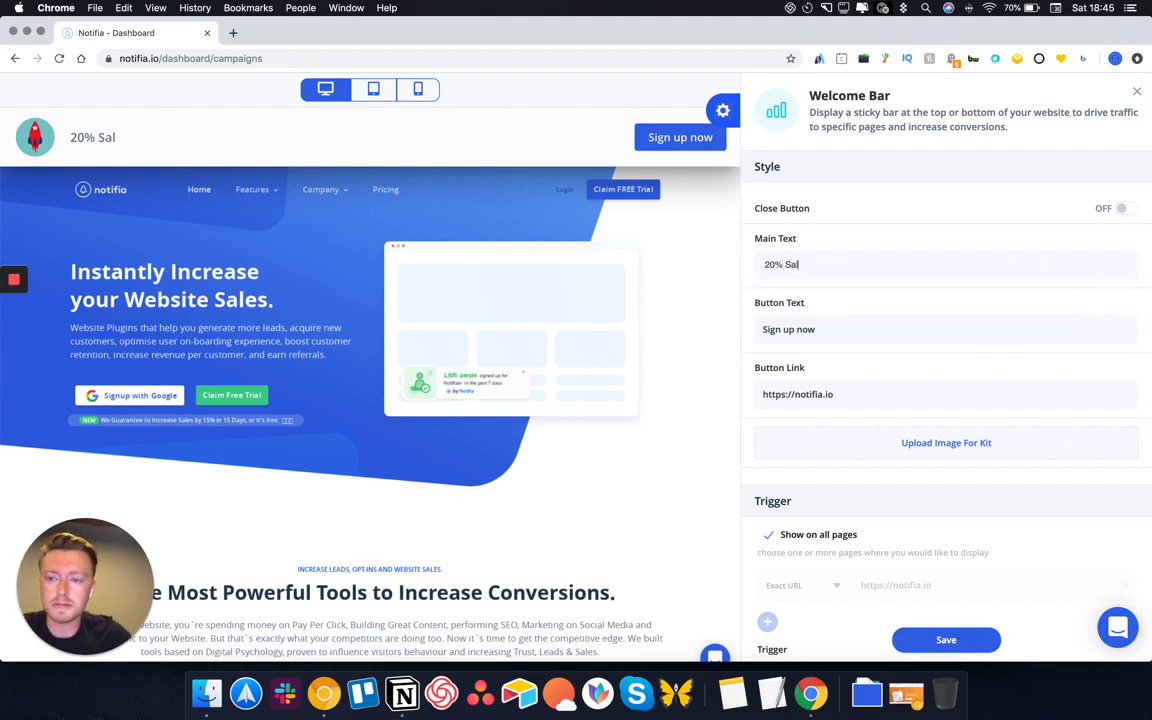
pyautogui.write('e Today Only -')
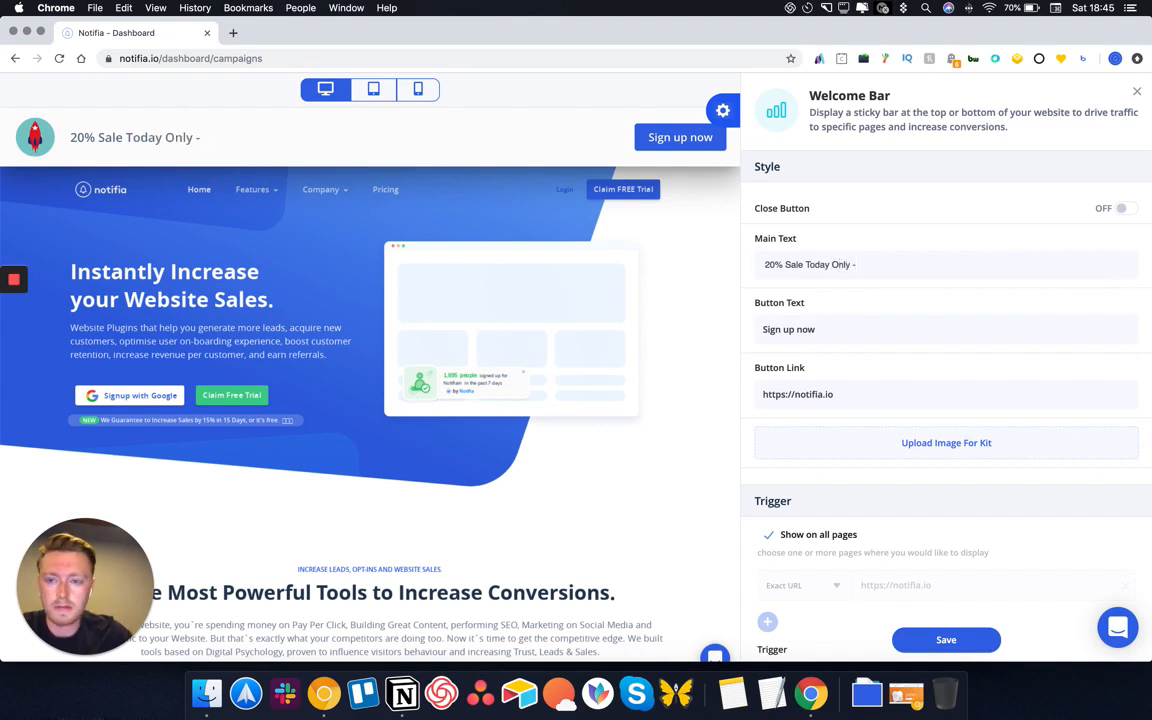
pyautogui.write(' Get STar')
pyautogui.press('BackSpace')
pyautogui.press('BackSpace')
pyautogui.press('BackSpace')
pyautogui.write('tar')
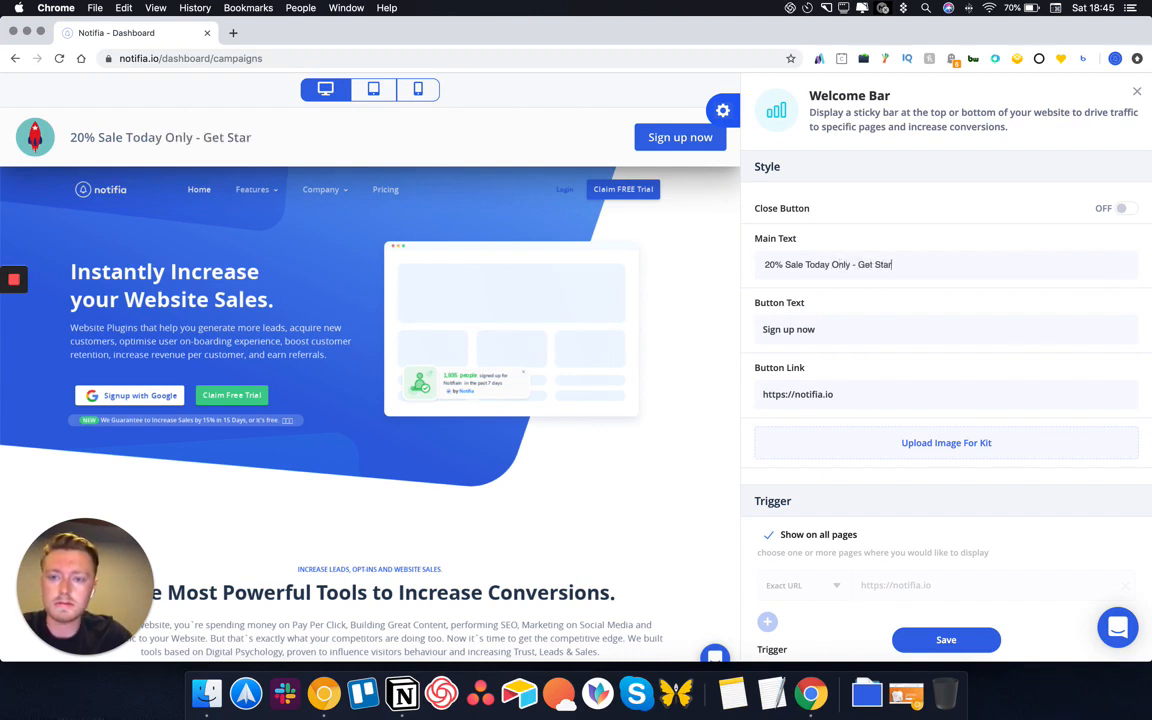
pyautogui.press('BackSpace')
pyautogui.press('BackSpace')
pyautogui.press('BackSpace')
pyautogui.press('BackSpace')
pyautogui.press('BackSpace')
pyautogui.press('BackSpace')
pyautogui.press('BackSpace')
pyautogui.press('BackSpace')
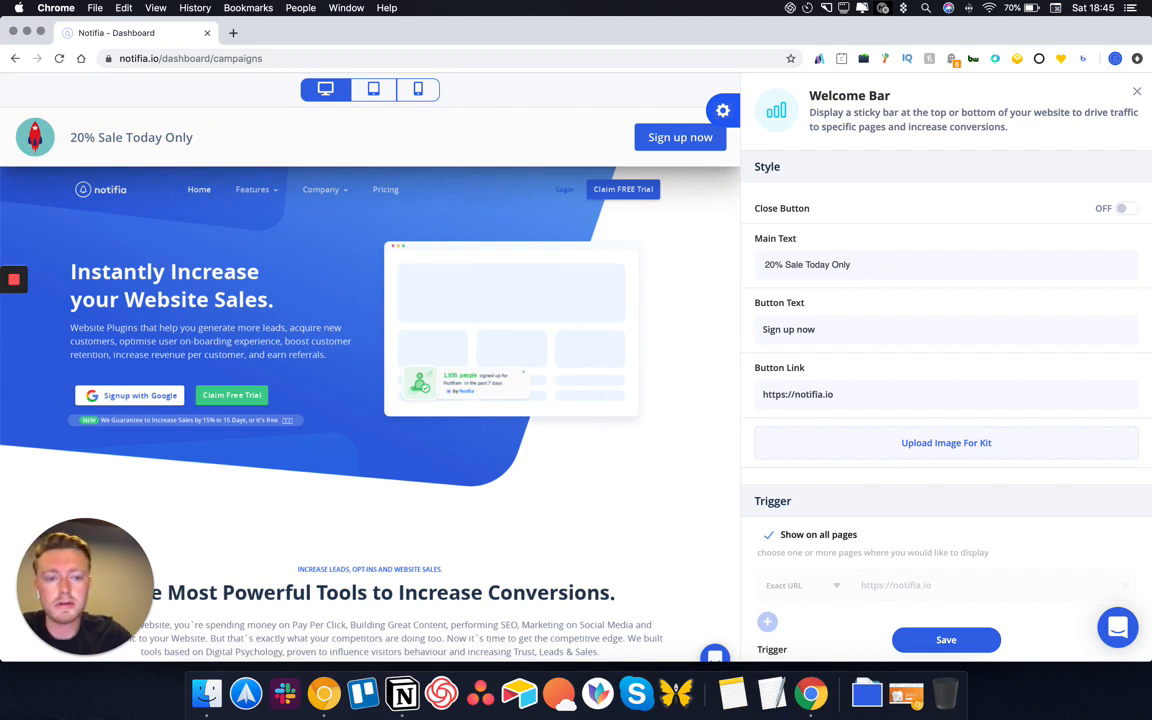
pyautogui.write(': Dis')
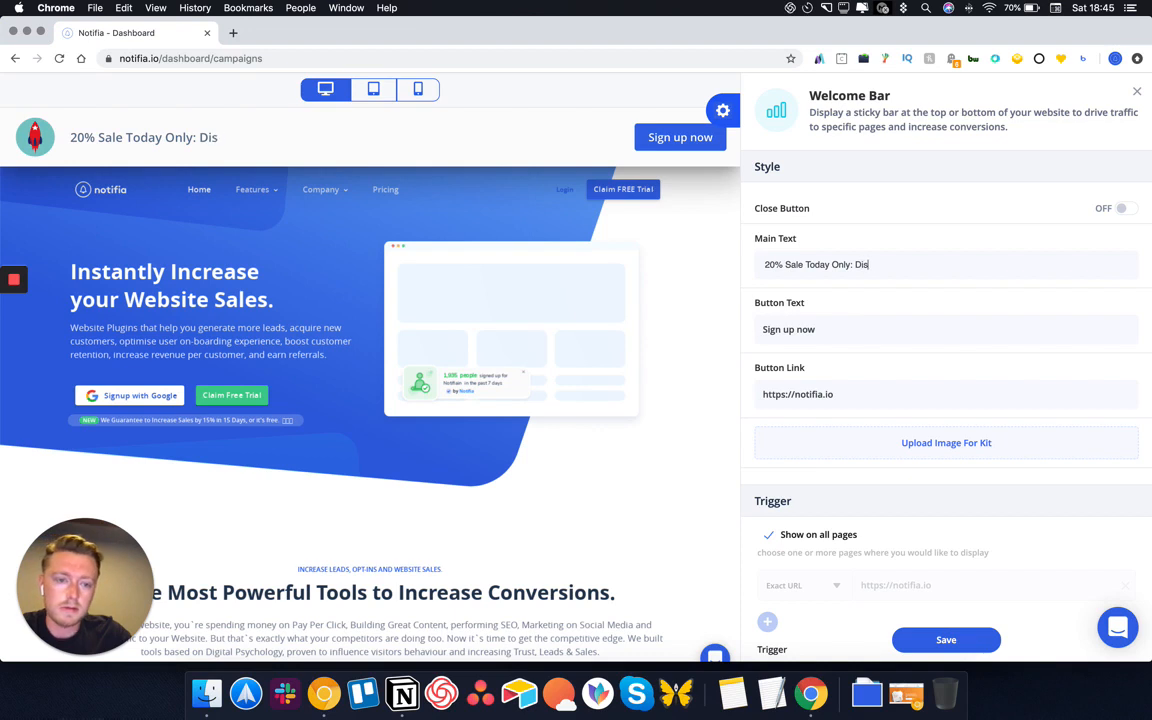
pyautogui.write('cotun')
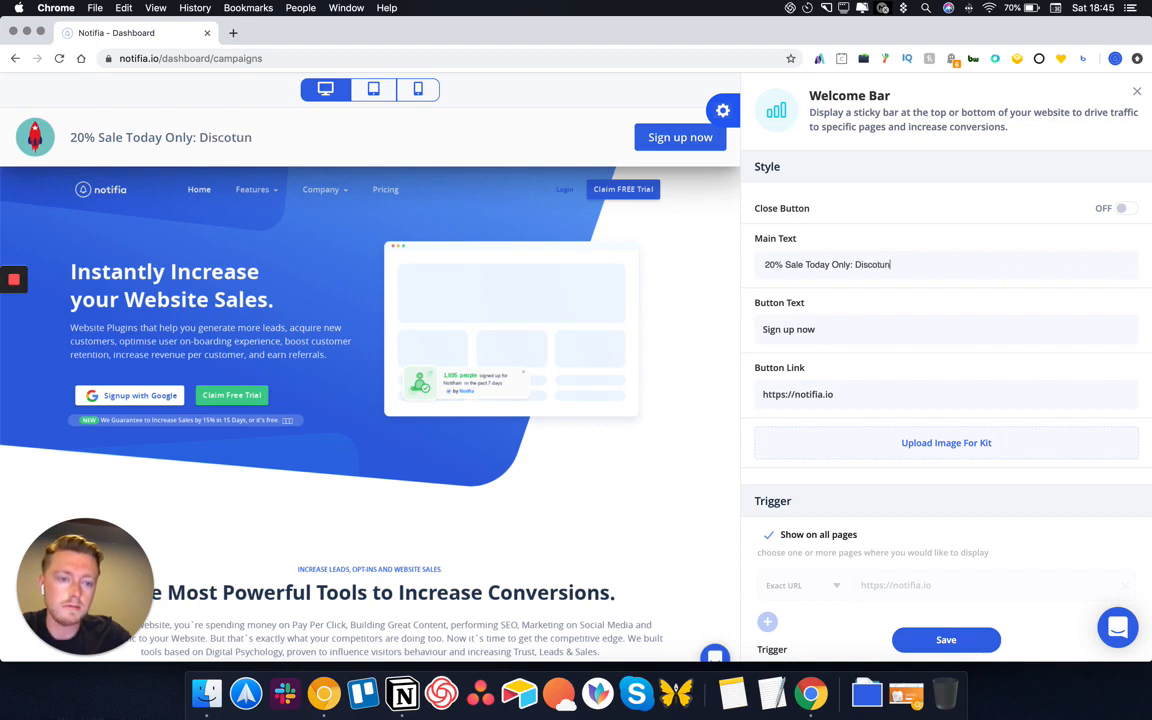
pyautogui.write('code: 20TODAY')
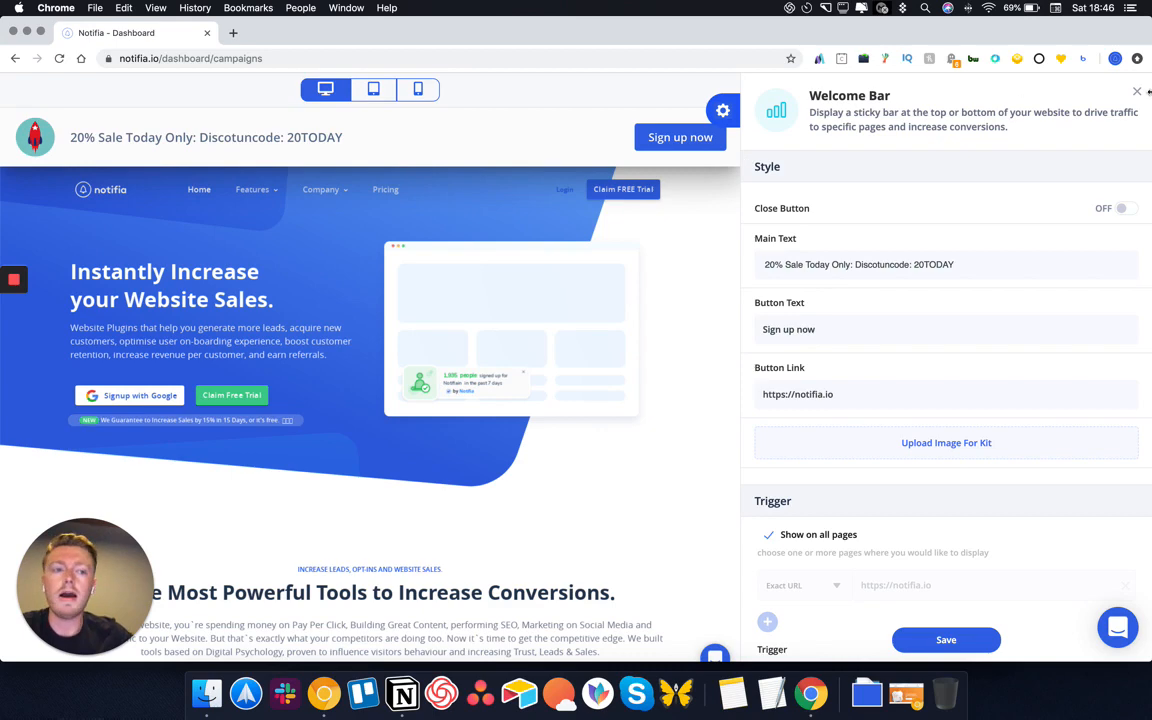
pyautogui.click(946, 640)
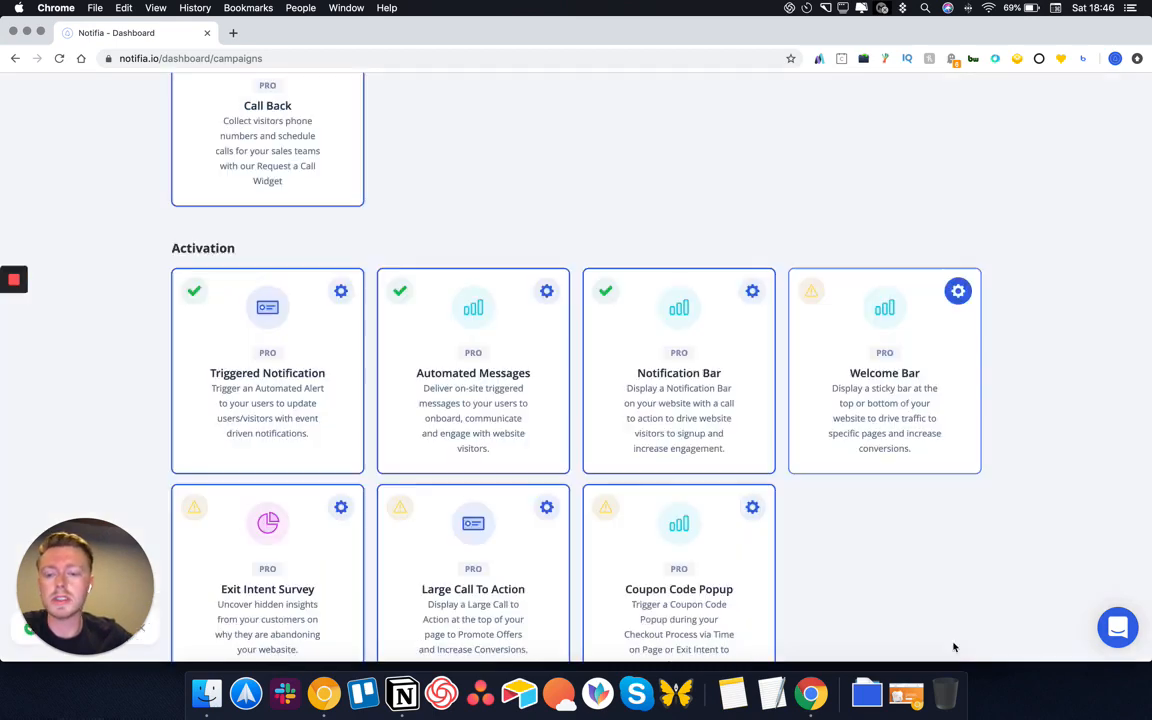
# In the Exit Intent Survey settings, turn off Show on all pages and choose Exact URL matching
pyautogui.scroll(-2, 552, 488)
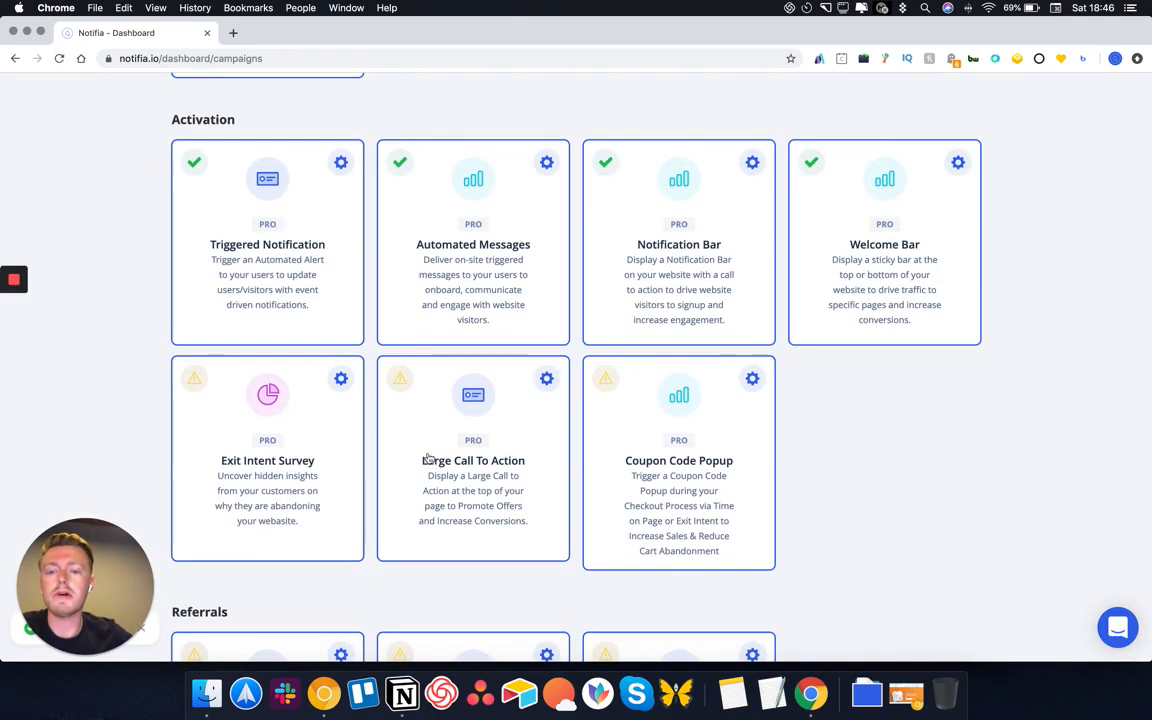
pyautogui.click(341, 378)
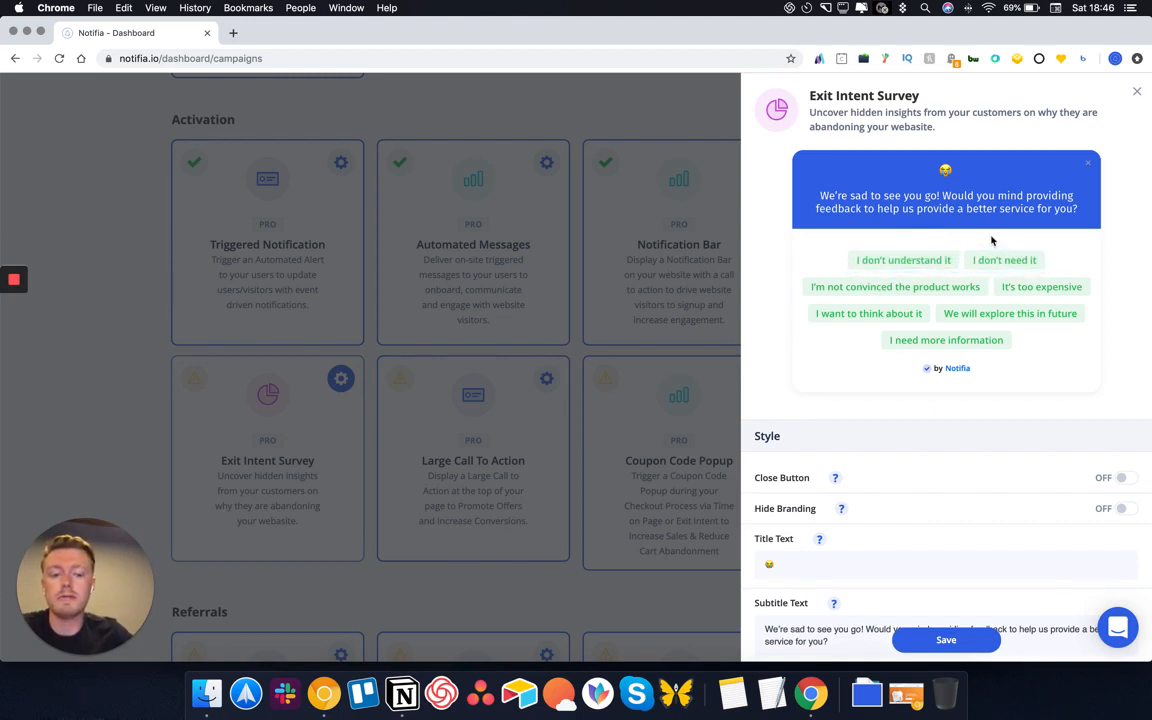
pyautogui.scroll(-1, 964, 352)
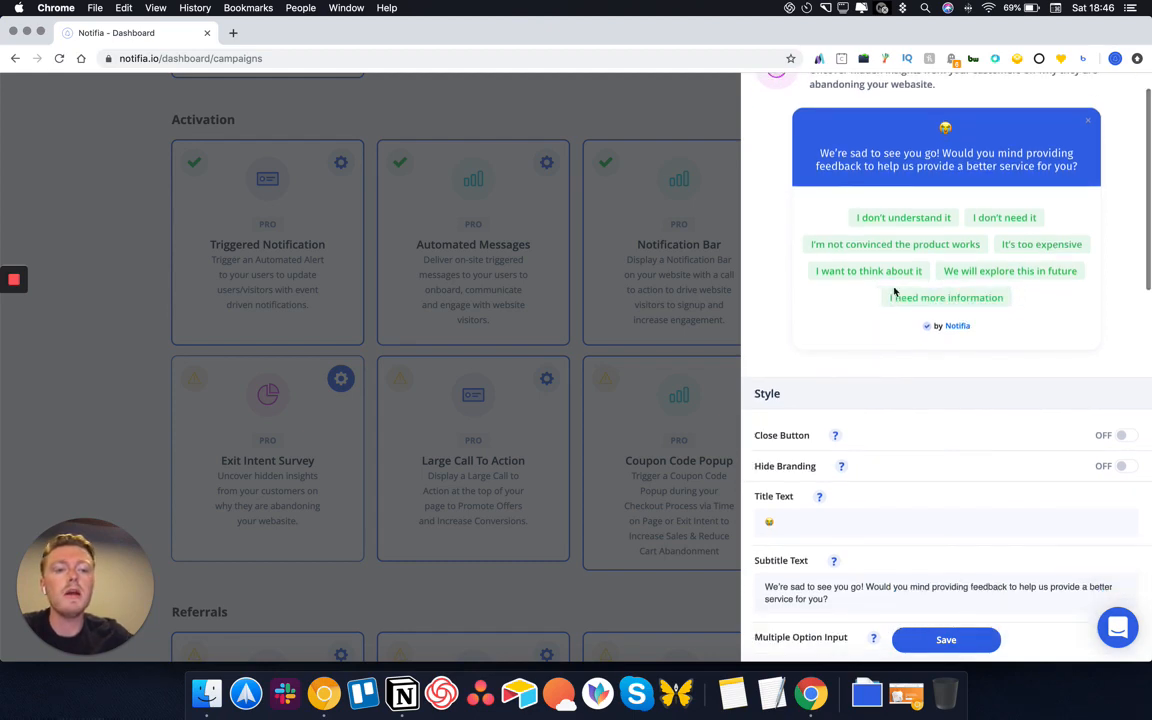
pyautogui.scroll(-10, 834, 500)
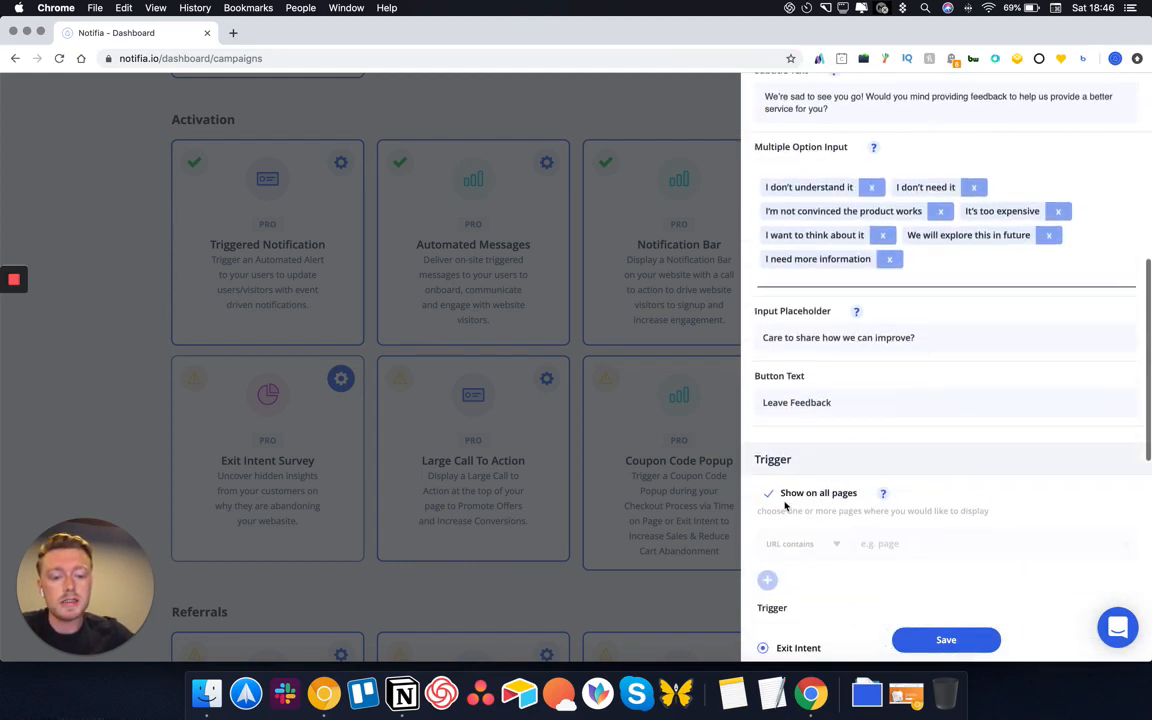
pyautogui.click(768, 494)
pyautogui.click(797, 544)
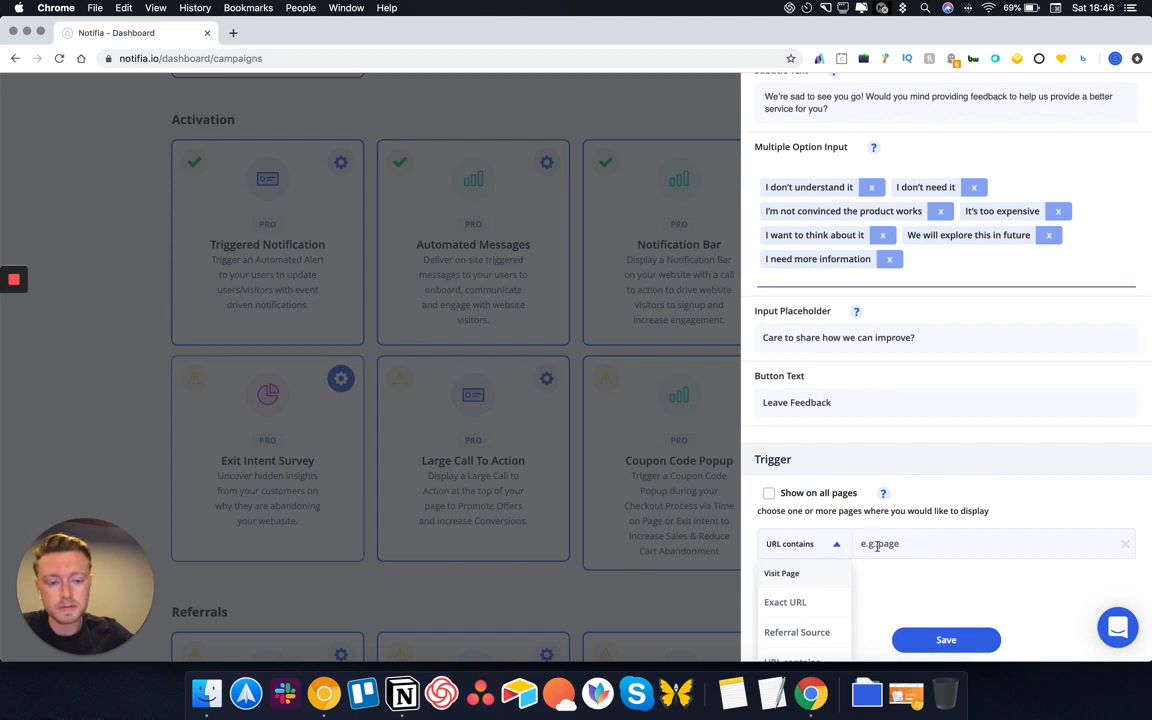
pyautogui.click(877, 544)
pyautogui.click(833, 544)
pyautogui.click(805, 603)
pyautogui.click(905, 543)
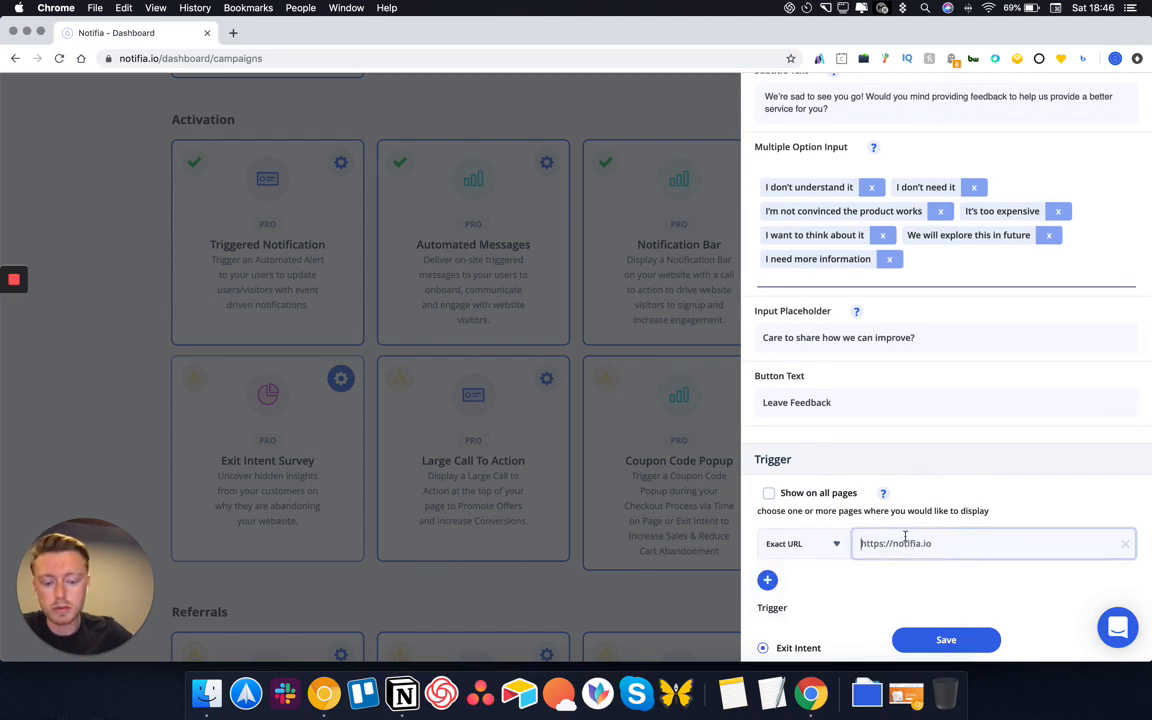
pyautogui.write('https://notifia')
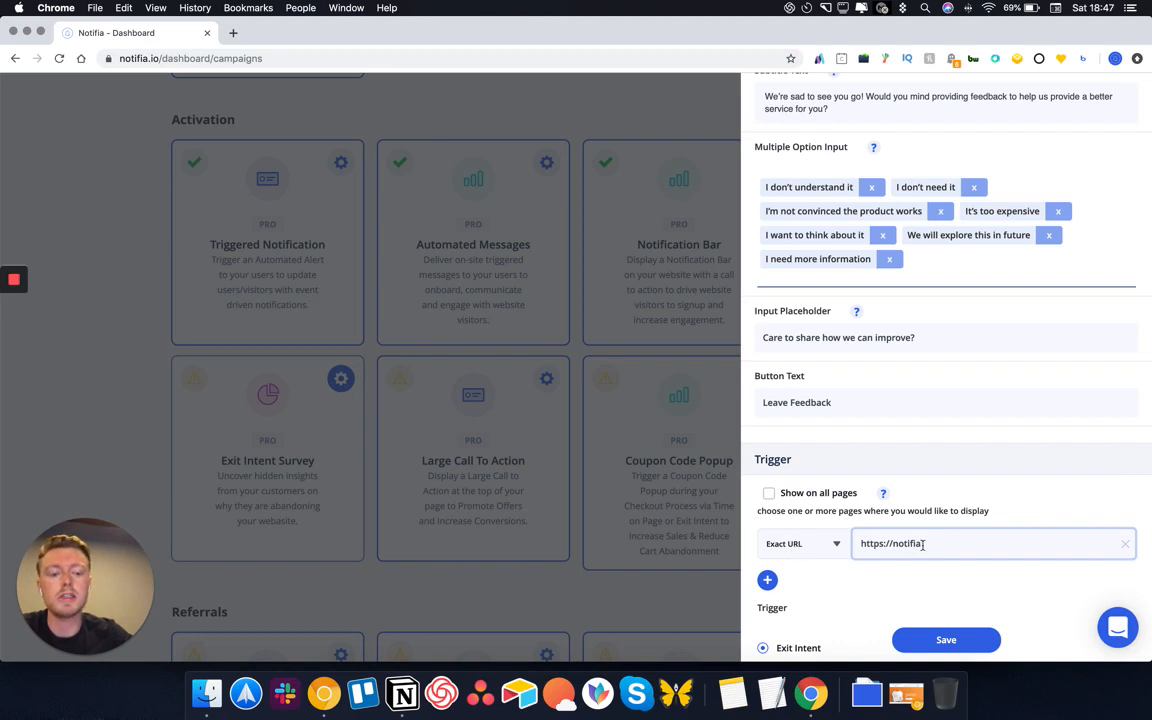
pyautogui.moveTo(942, 540); pyautogui.dragTo(854, 537)
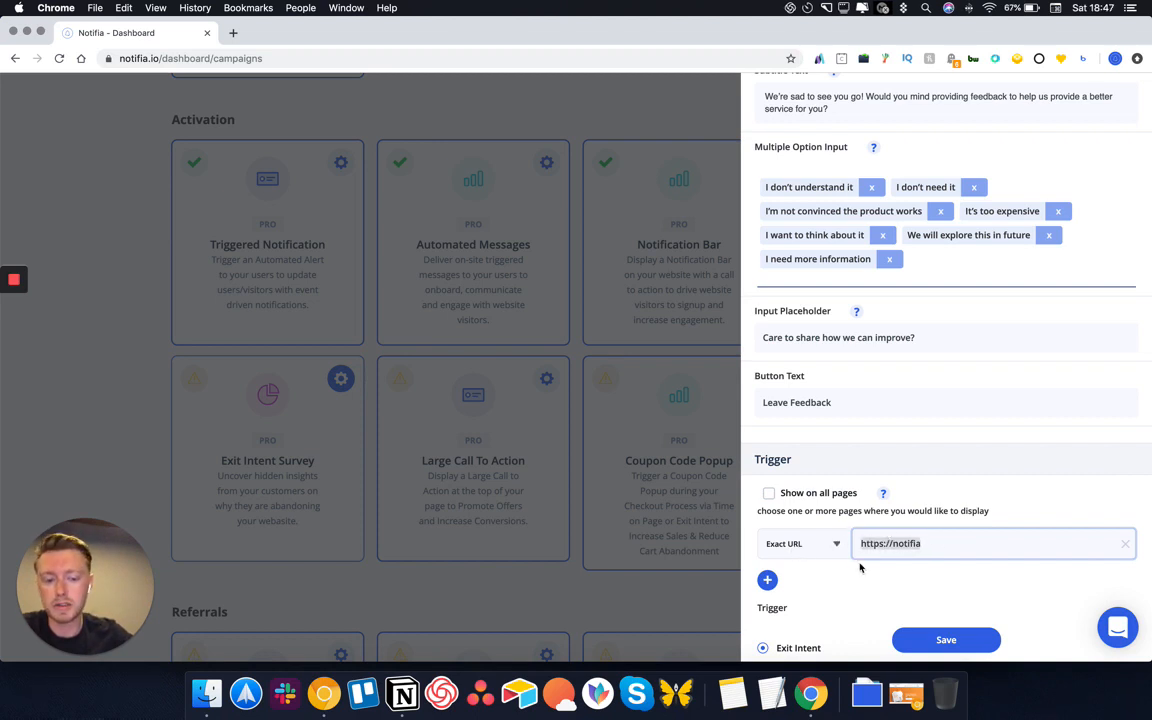
pyautogui.click(860, 568)
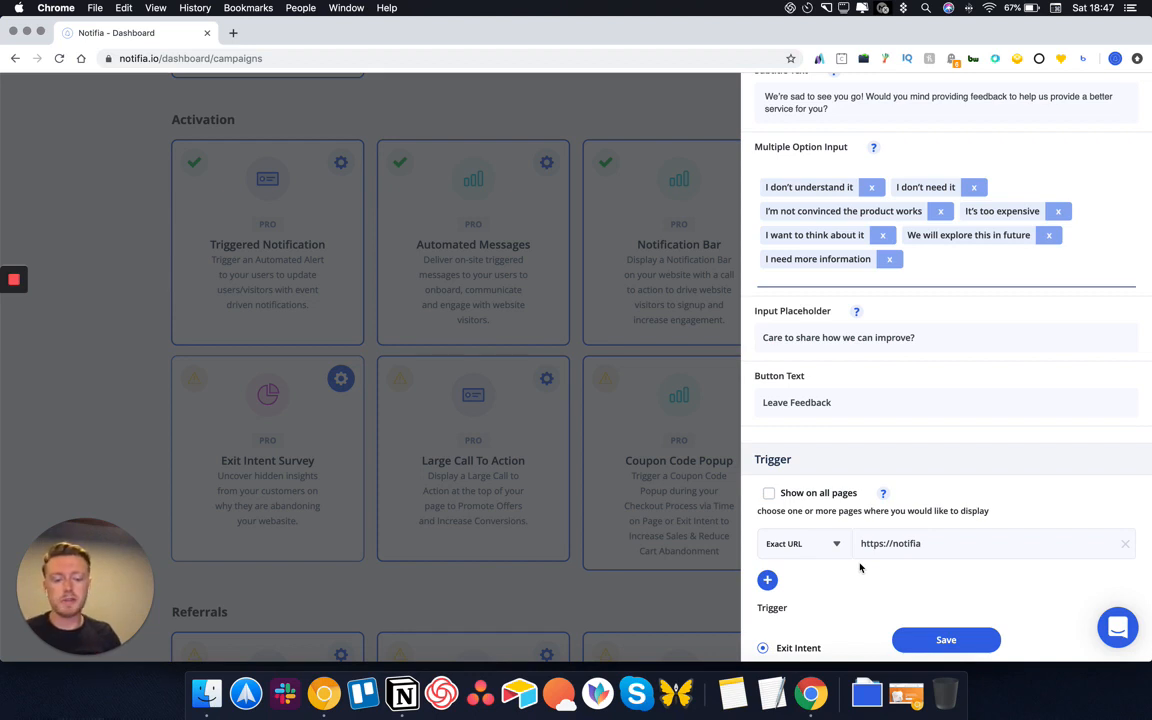
pyautogui.scroll(-3, 860, 568)
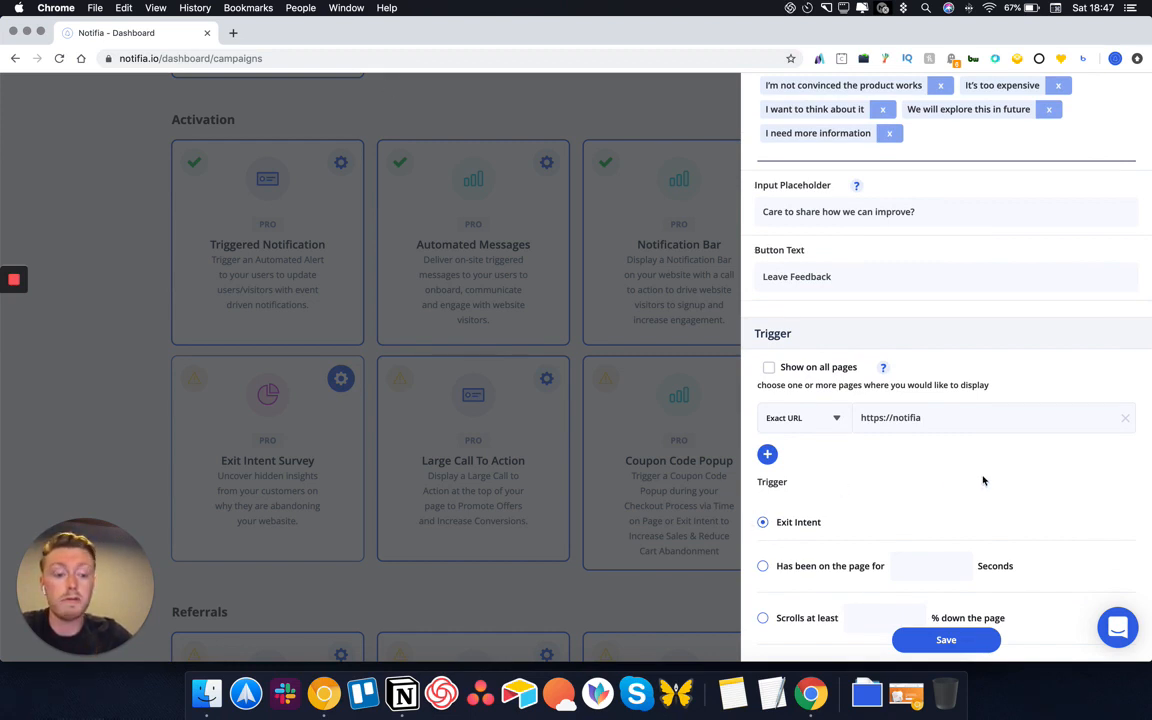
# Scroll through the Exit Intent Survey settings panel to review it
pyautogui.scroll(10, 983, 480)
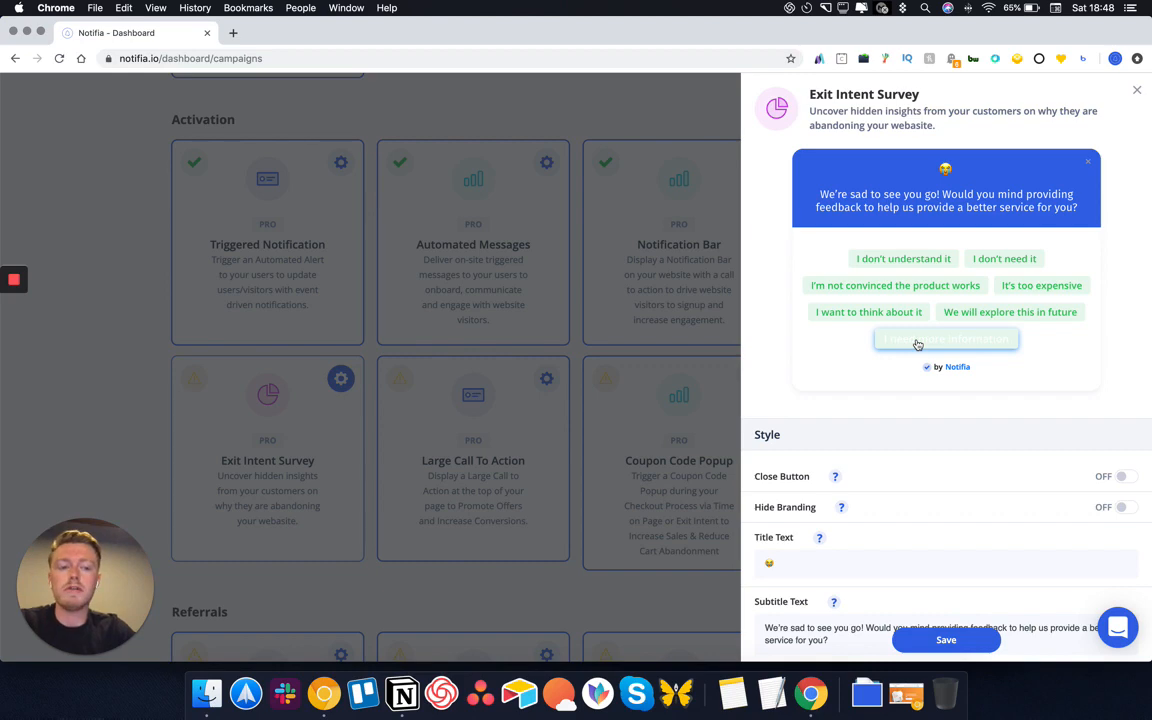
pyautogui.scroll(-10, 841, 368)
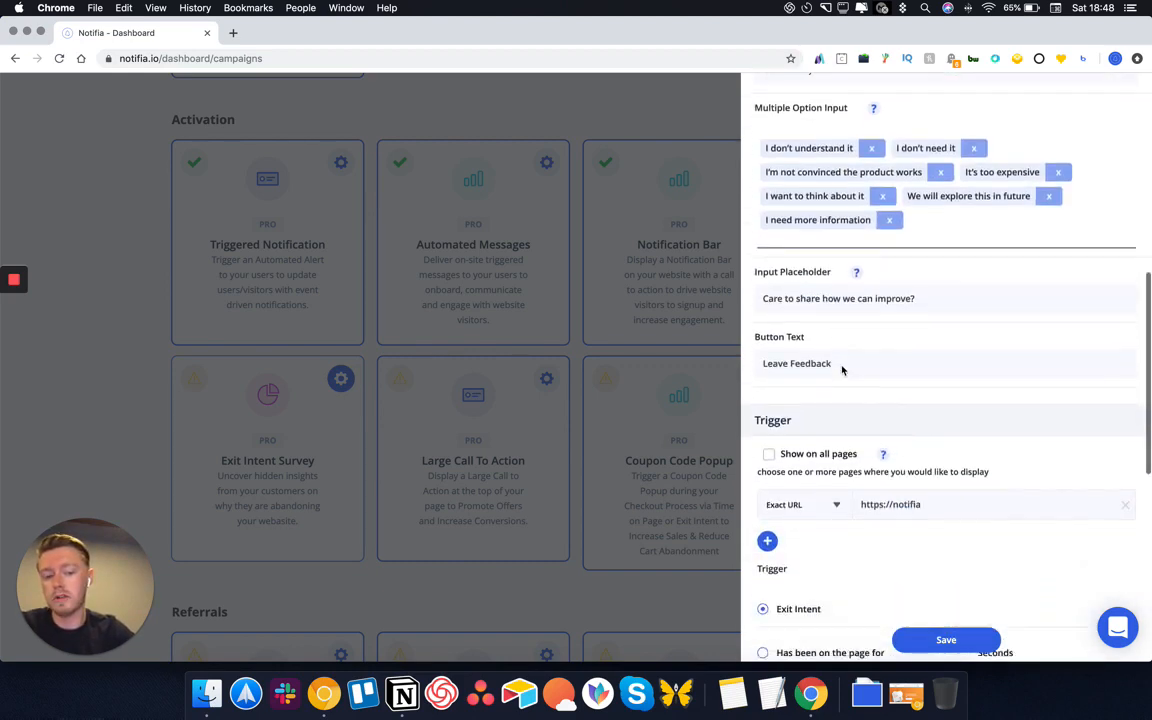
pyautogui.scroll(-2, 841, 370)
pyautogui.scroll(-8, 841, 370)
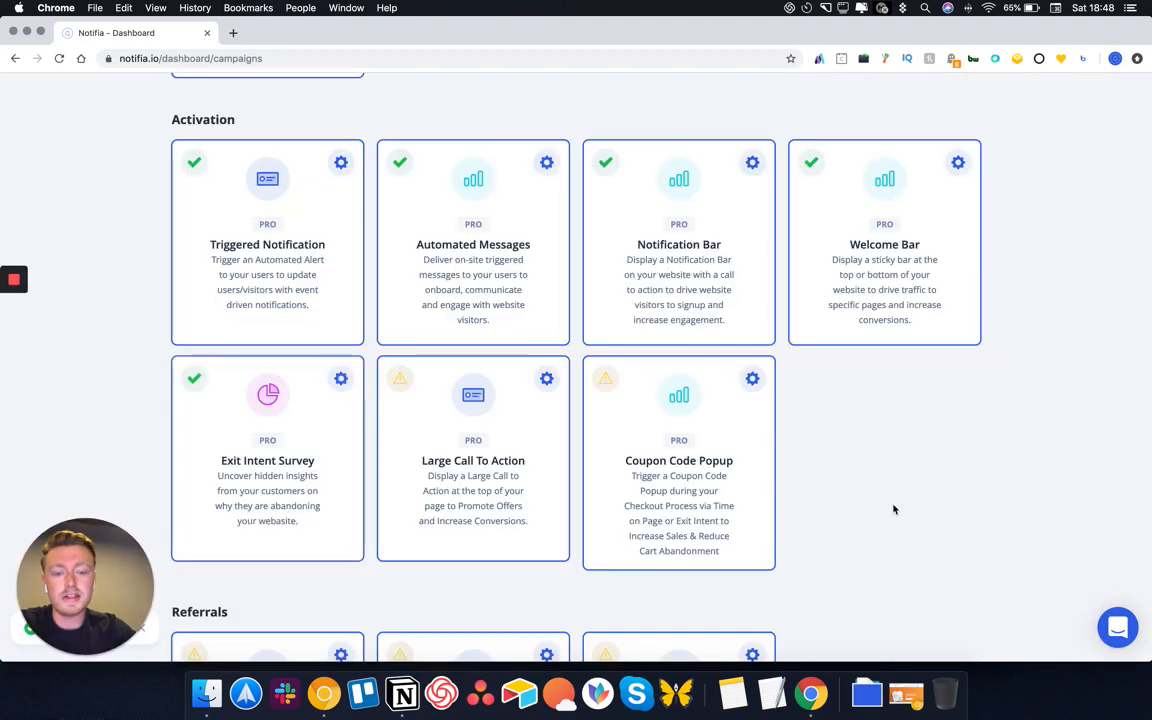
# Retitle the Large Call To Action '20% Off Today Only'
pyautogui.click(547, 379)
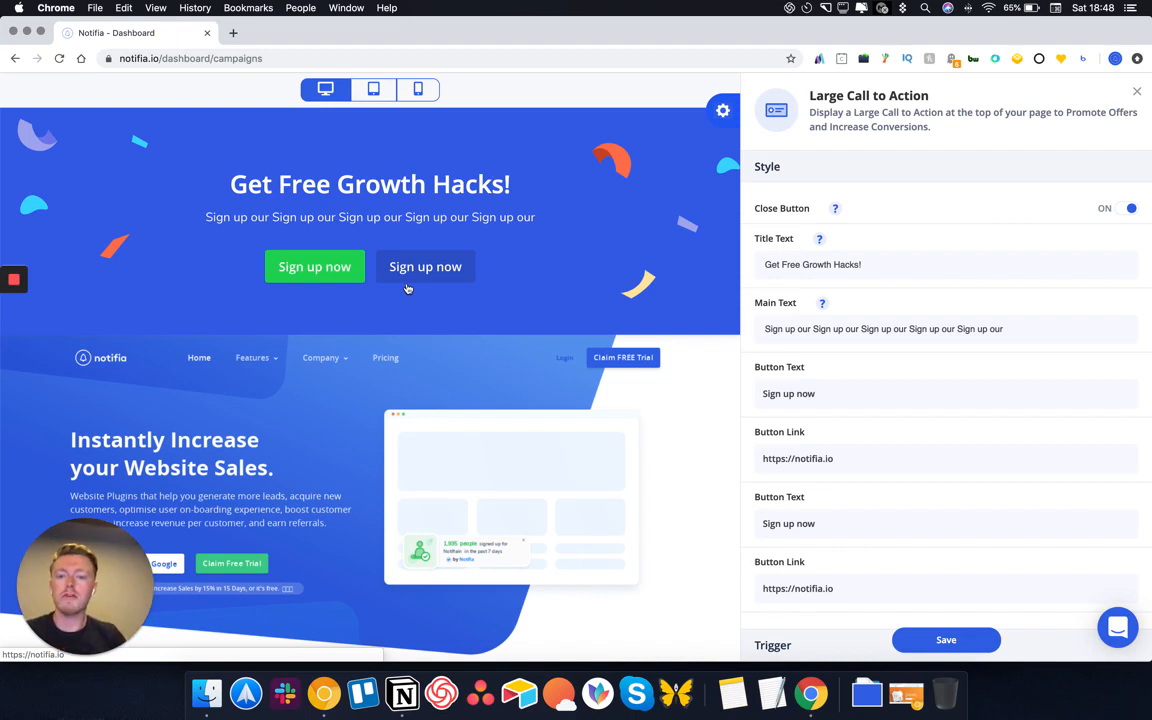
pyautogui.tripleClick(825, 265)
pyautogui.write('20% O')
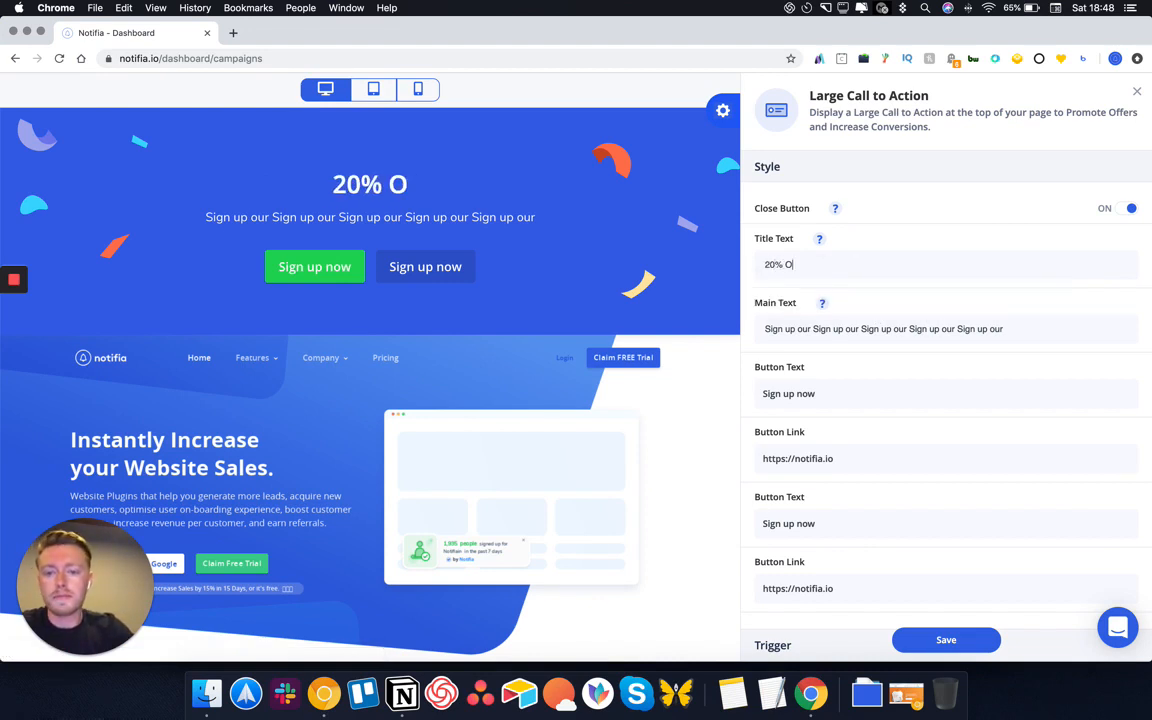
pyautogui.write('dfd')
pyautogui.press('BackSpace')
pyautogui.press('BackSpace')
pyautogui.press('BackSpace')
pyautogui.write('ff')
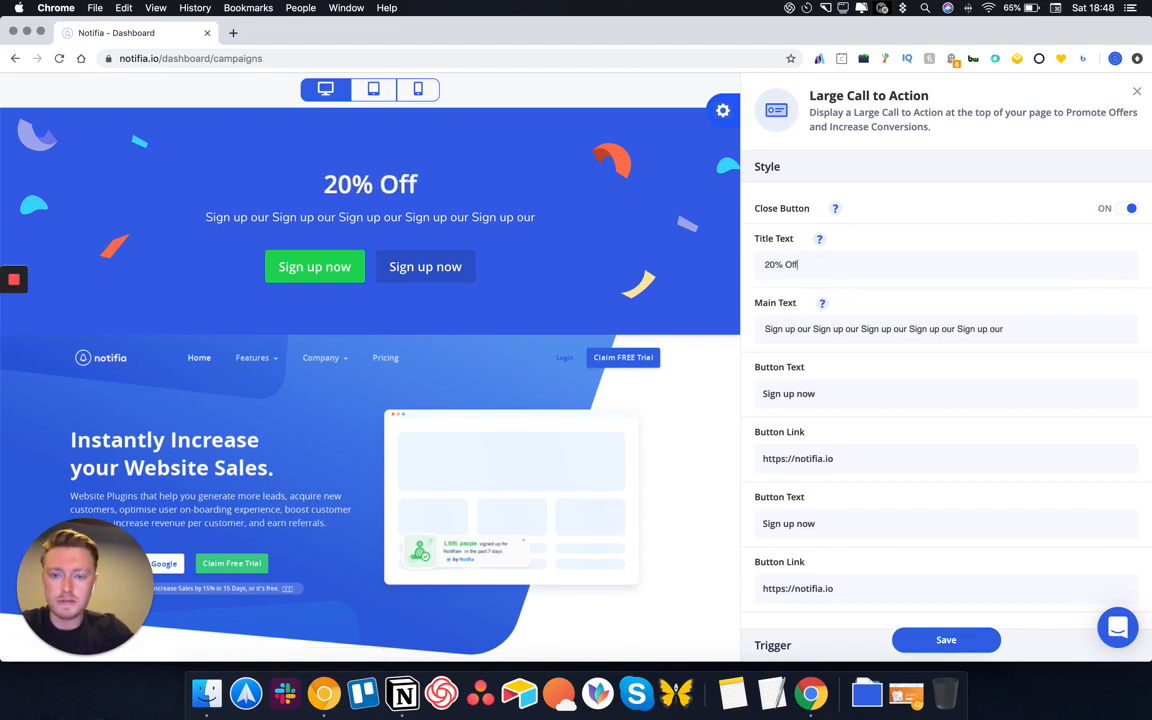
pyautogui.write(' Today Only')
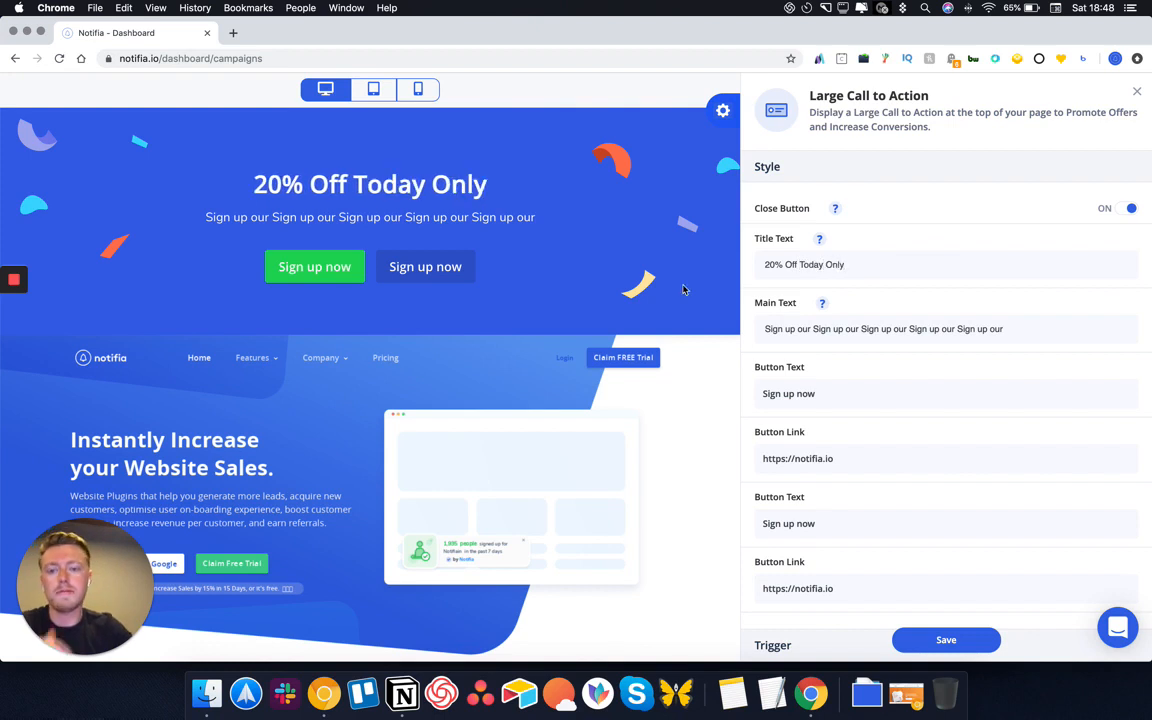
# Add /signu to the first button's link, label it 'Get Started', save, then open Coupon Code Popup
pyautogui.scroll(-1, 863, 434)
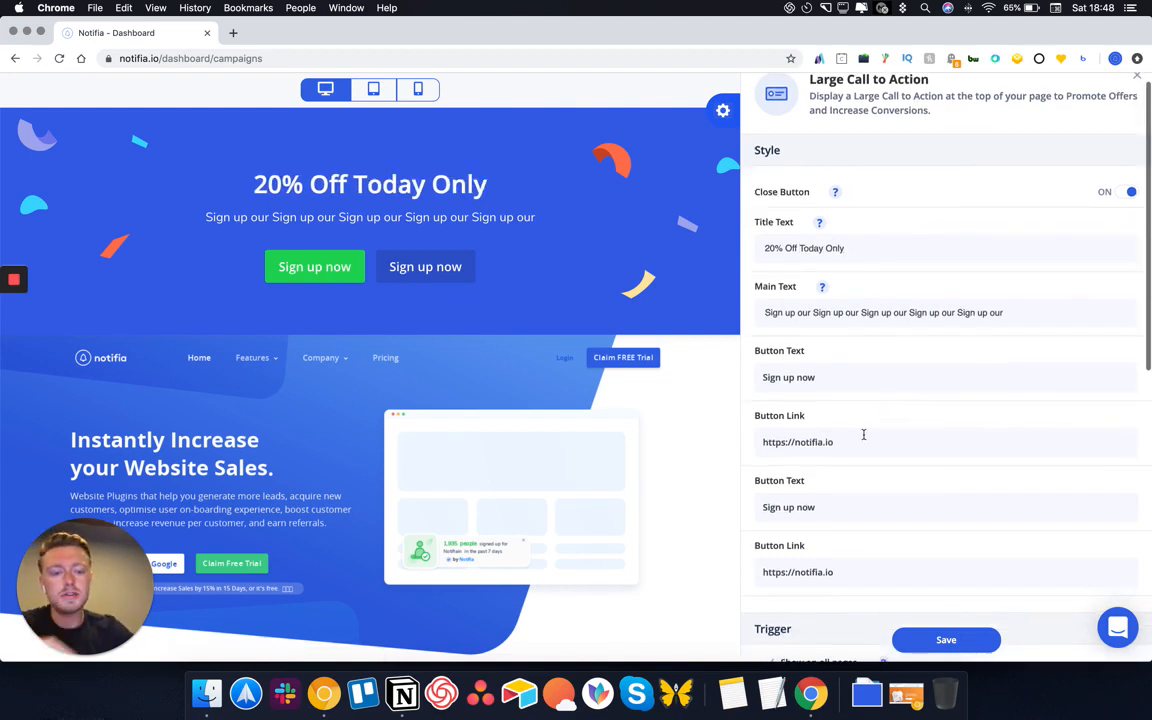
pyautogui.click(838, 441)
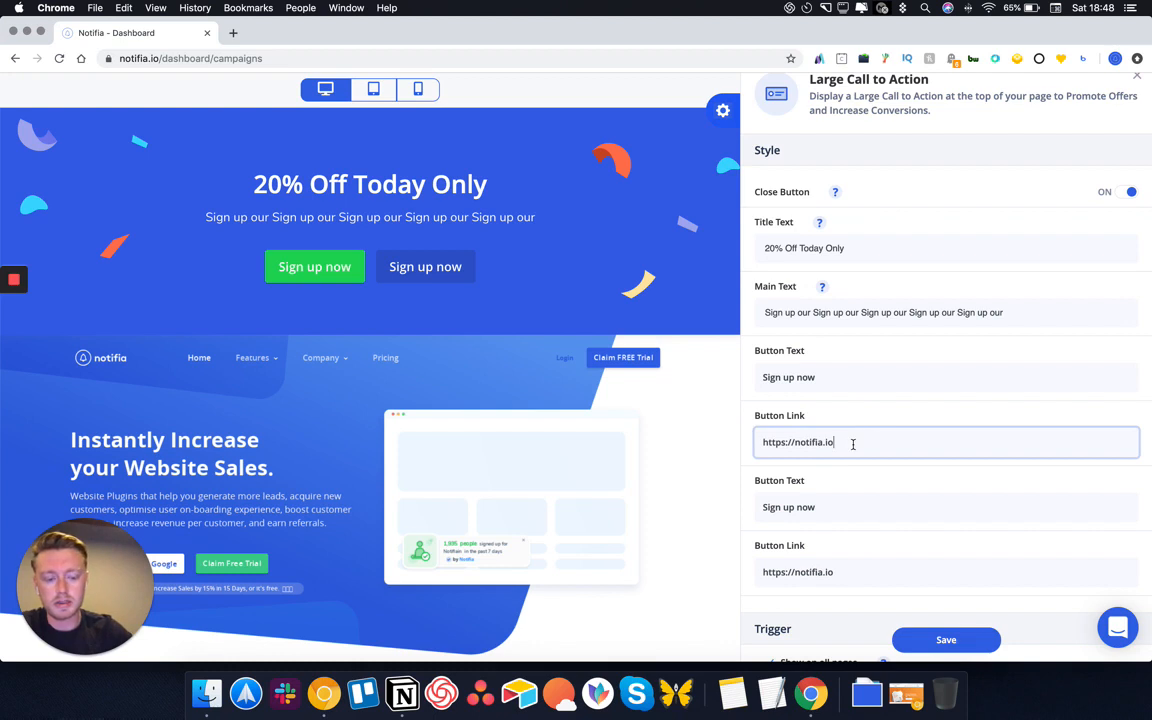
pyautogui.write('/signup')
pyautogui.scroll(-2, 855, 444)
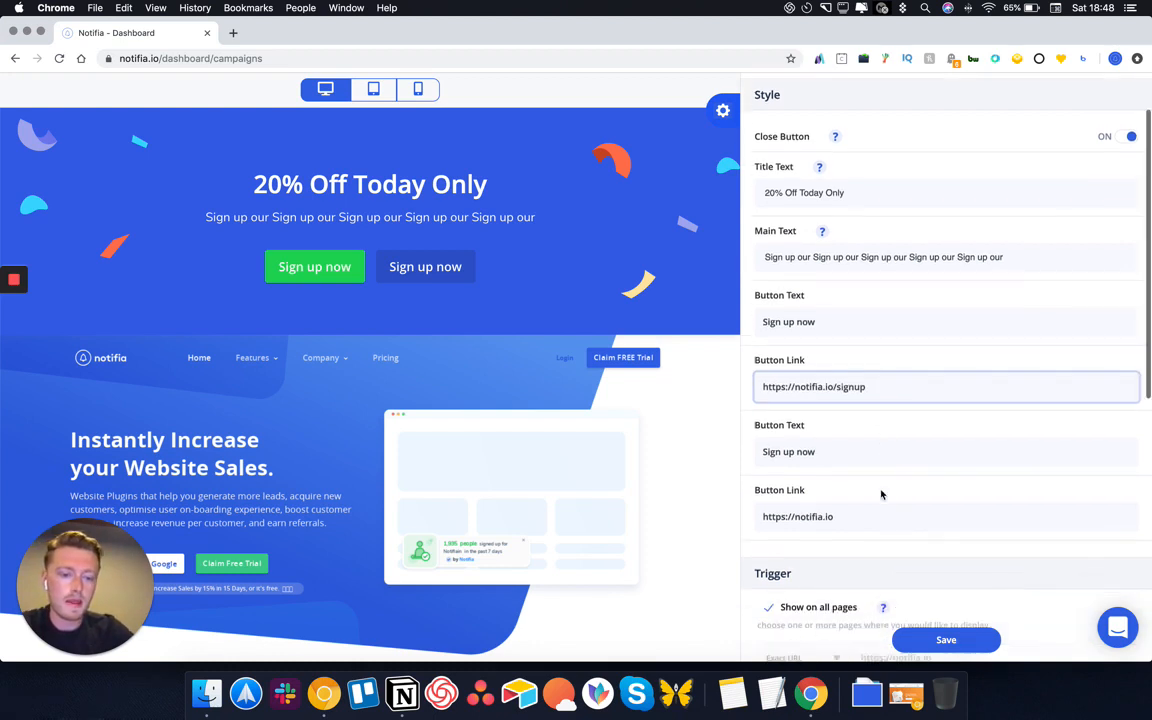
pyautogui.tripleClick(843, 322)
pyautogui.write('Get STra')
pyautogui.press('BackSpace')
pyautogui.press('BackSpace')
pyautogui.press('BackSpace')
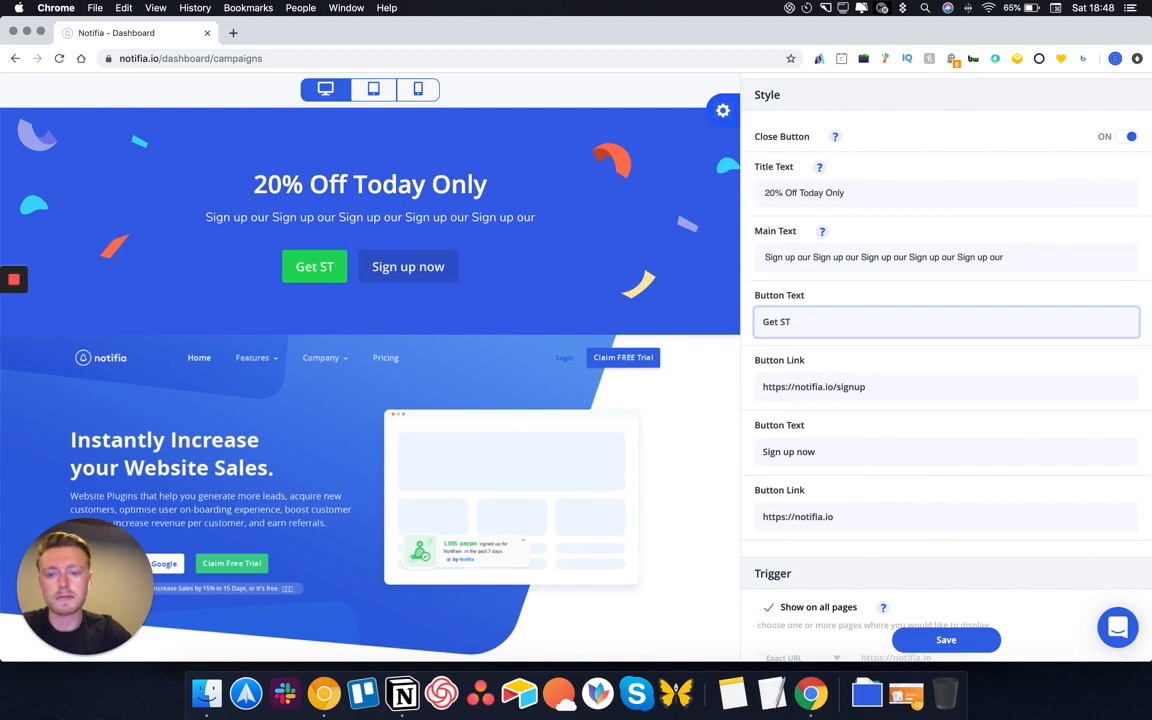
pyautogui.write('t')
pyautogui.press('BackSpace')
pyautogui.write('tarted')
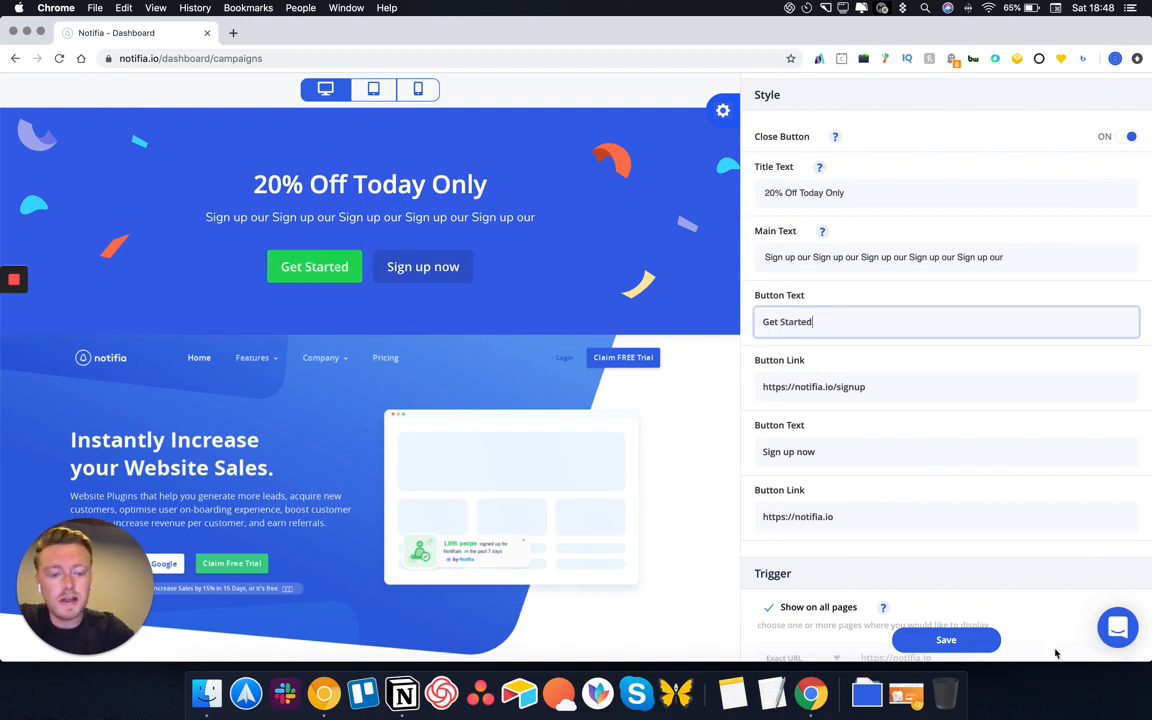
pyautogui.click(946, 639)
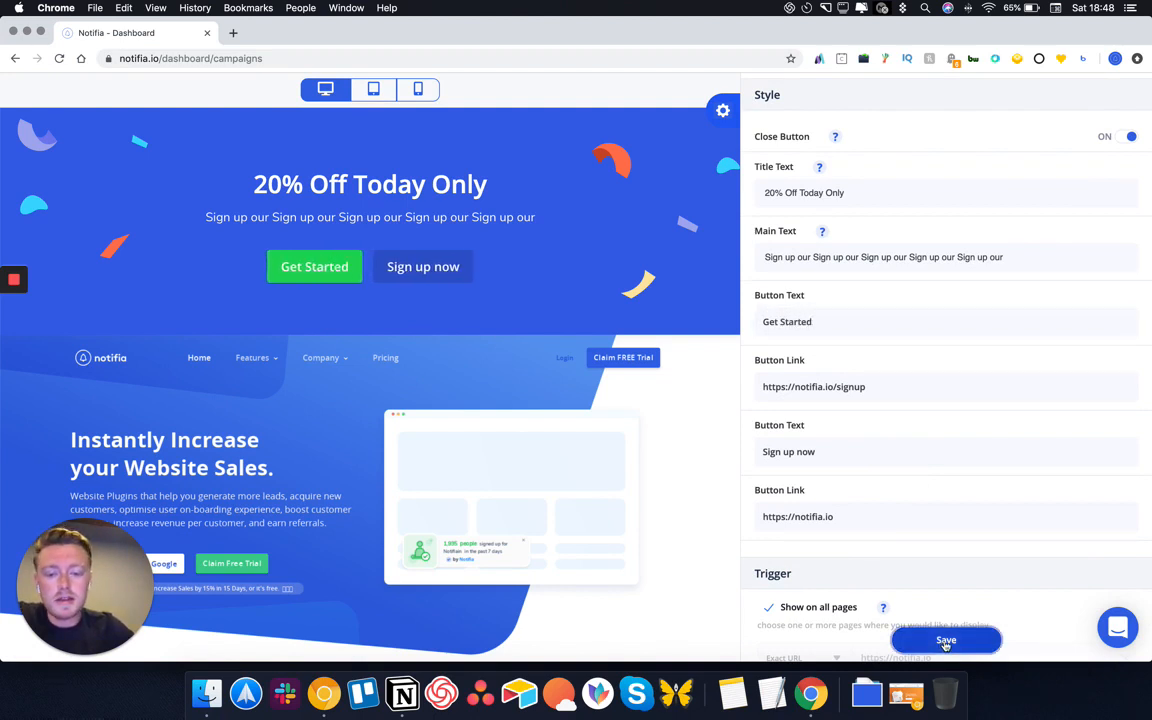
pyautogui.click(749, 320)
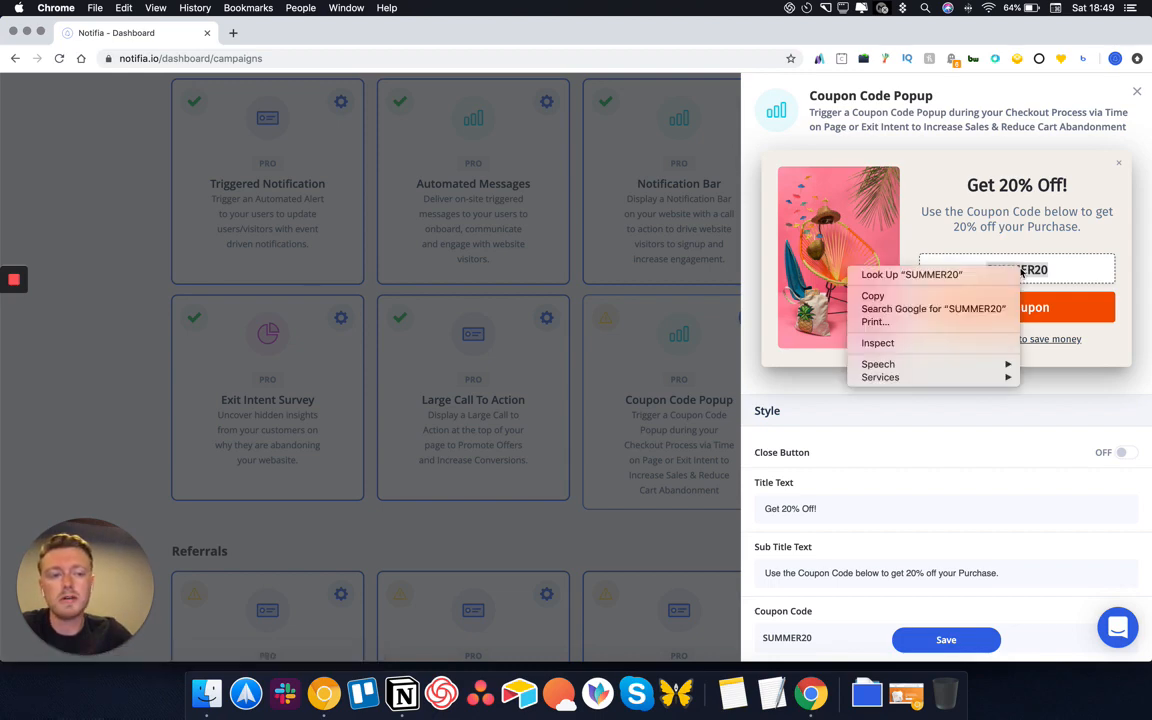
# Copy the SUMMER20 code and show the popup only on URLs containing checkout
pyautogui.rightClick(849, 267)
pyautogui.click(970, 298)
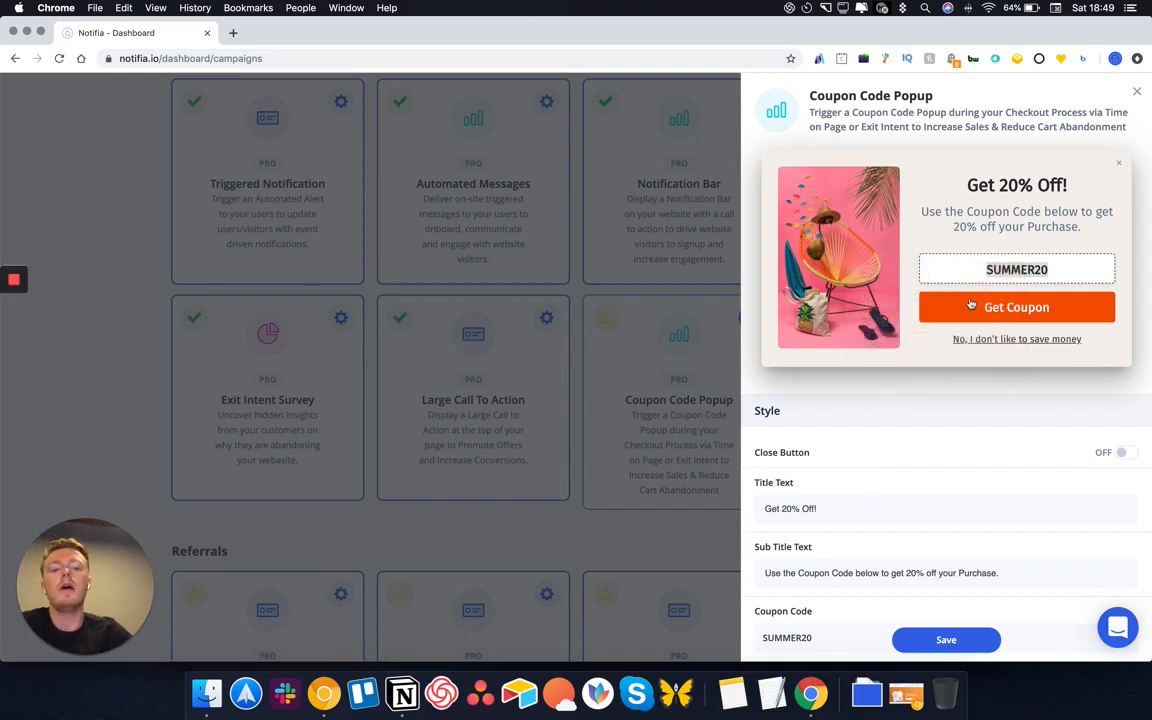
pyautogui.scroll(-10, 941, 420)
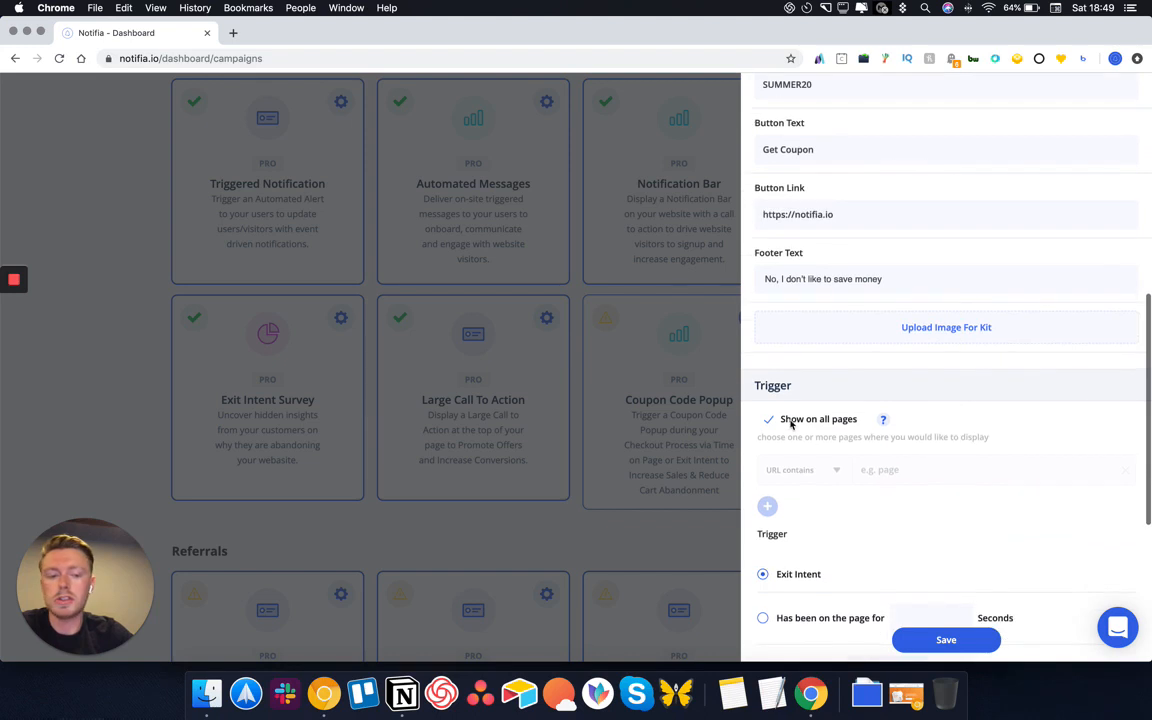
pyautogui.click(769, 420)
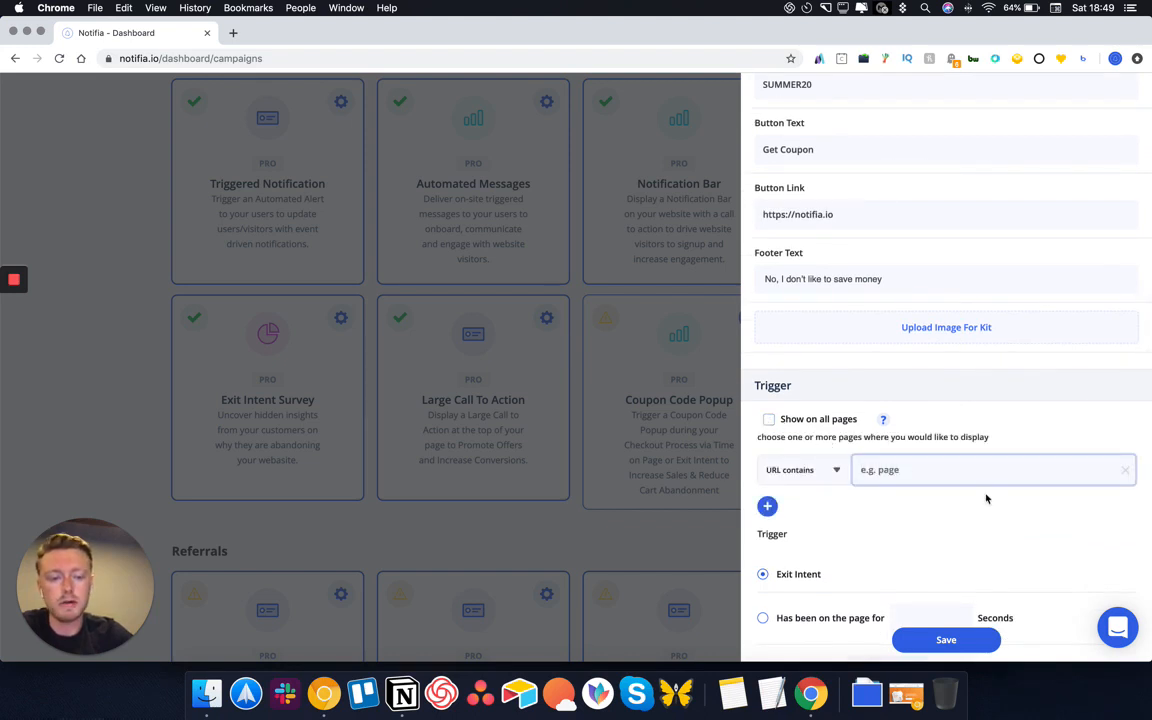
pyautogui.write('checkout')
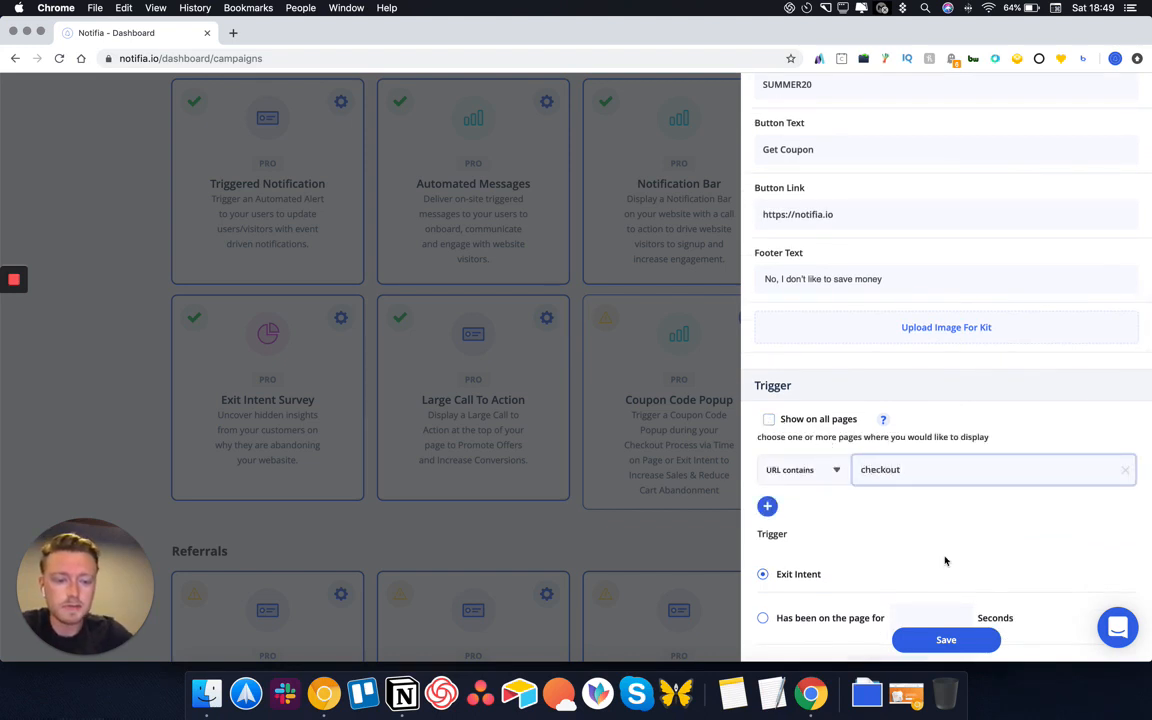
pyautogui.scroll(-3, 945, 561)
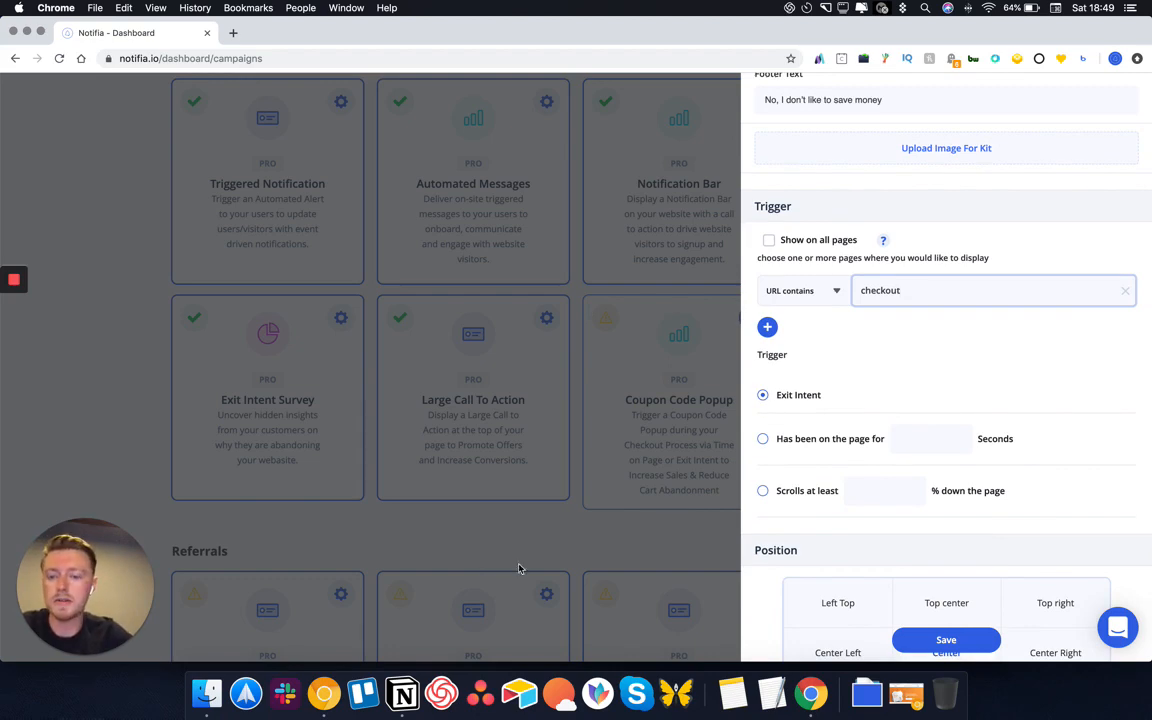
pyautogui.click(697, 339)
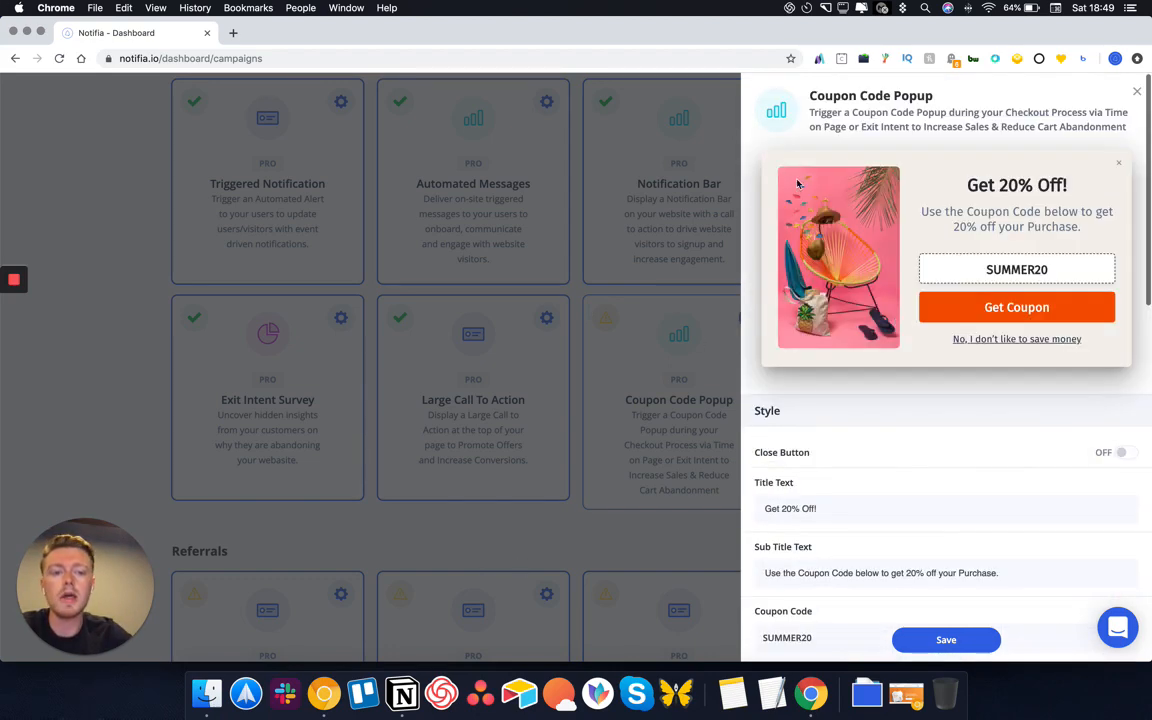
# Cancel the popup image upload and save the Coupon Code Popup settings
pyautogui.scroll(-5, 1069, 374)
pyautogui.scroll(-10, 1069, 374)
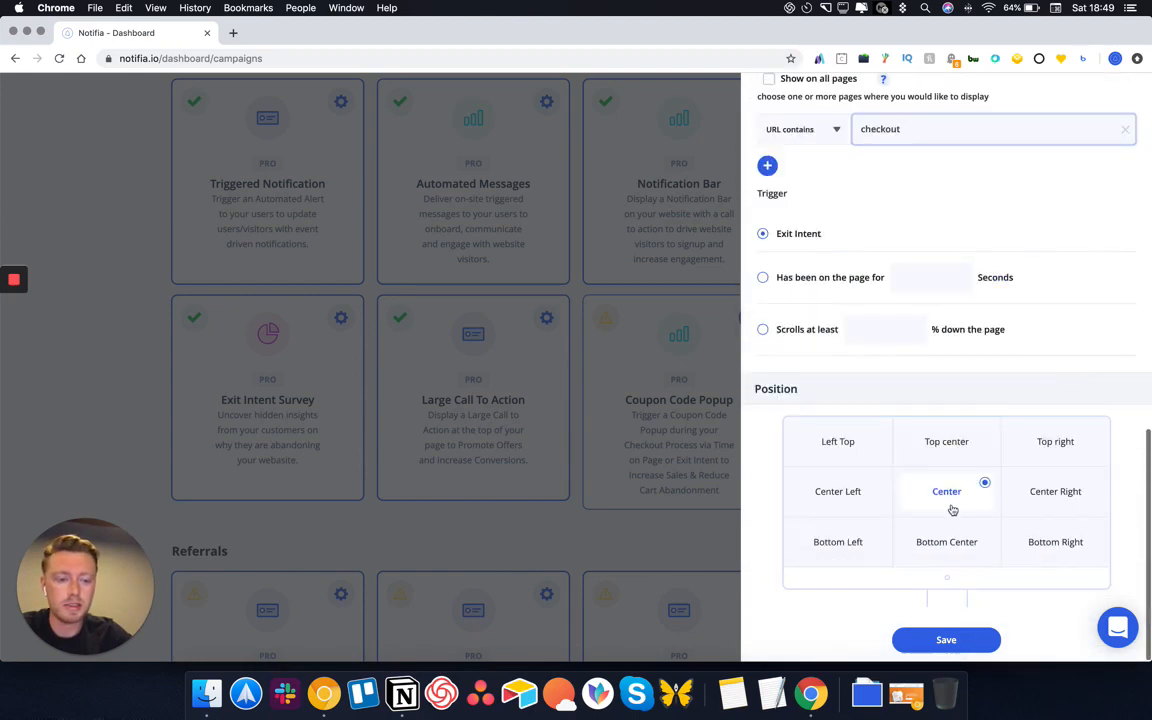
pyautogui.scroll(15, 950, 508)
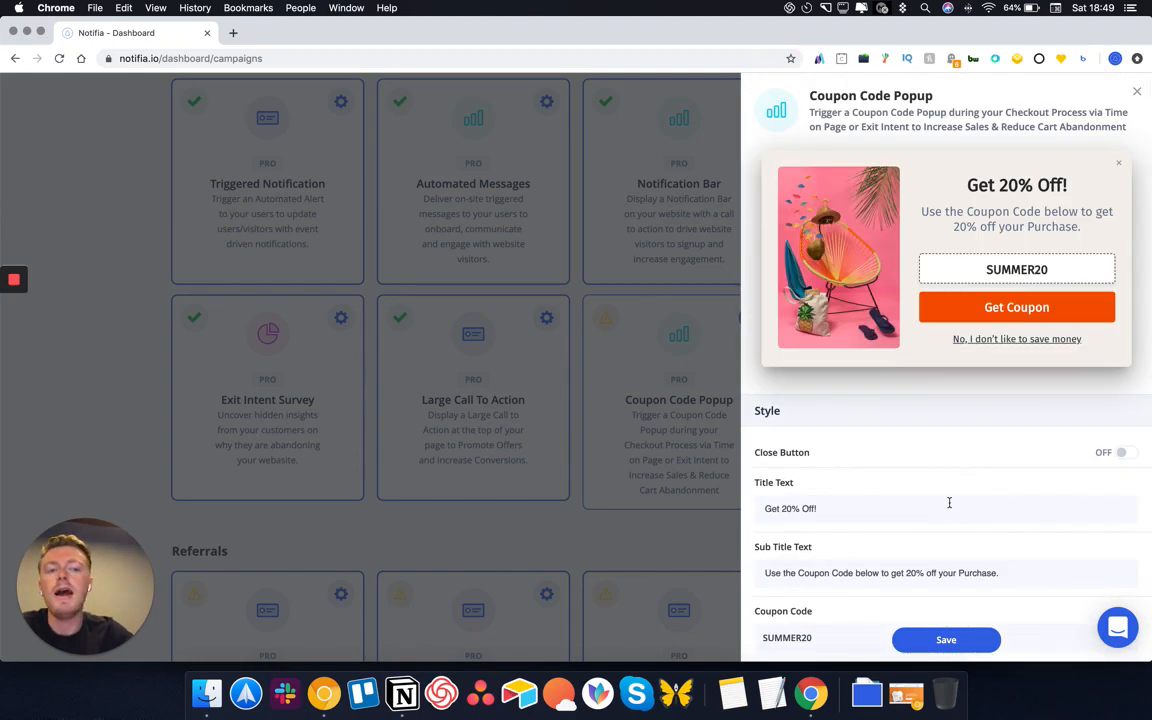
pyautogui.scroll(-8, 909, 438)
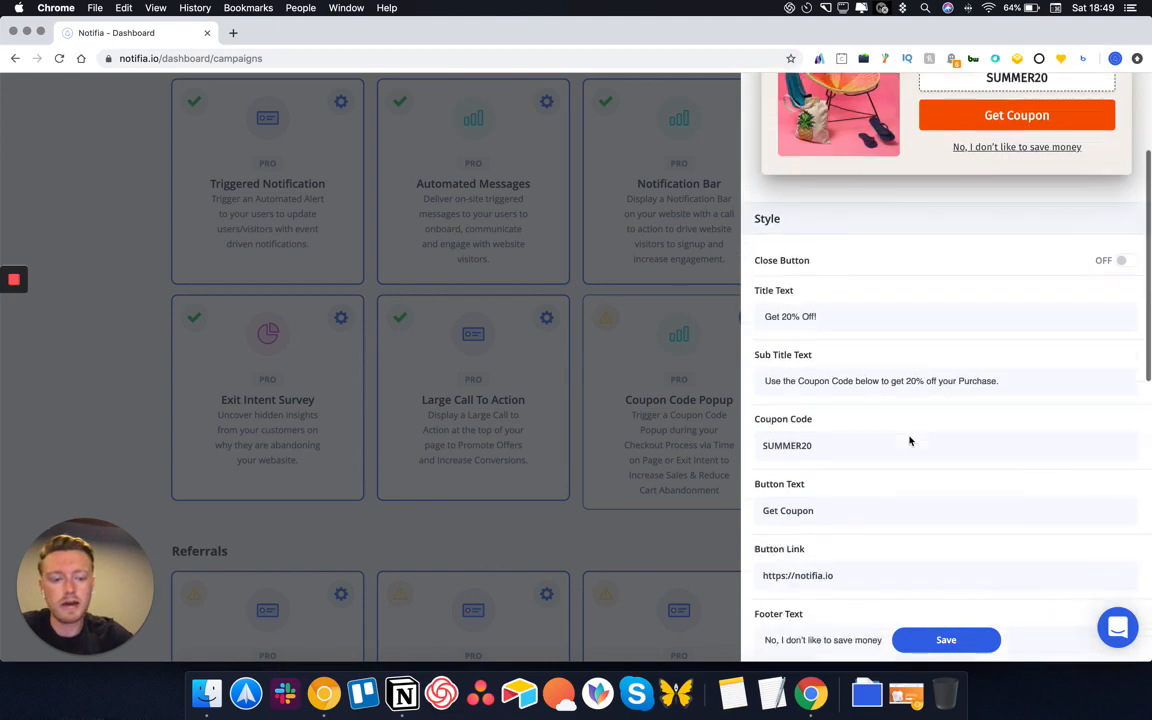
pyautogui.scroll(5, 909, 440)
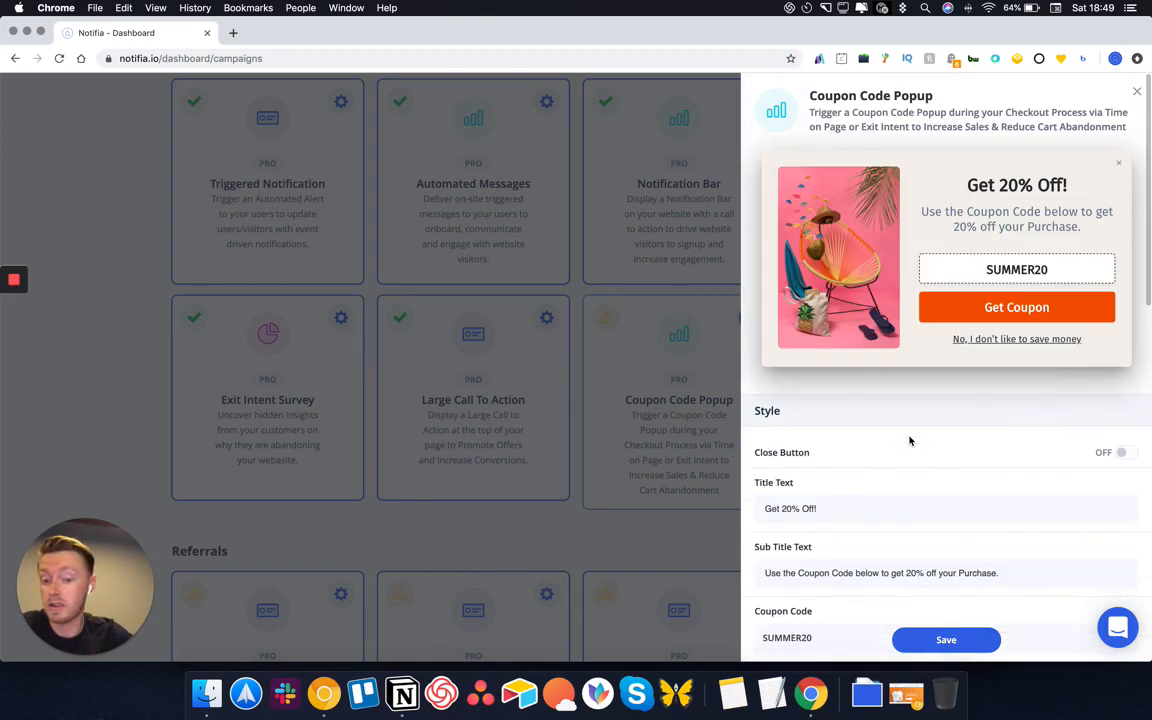
pyautogui.scroll(-5, 909, 440)
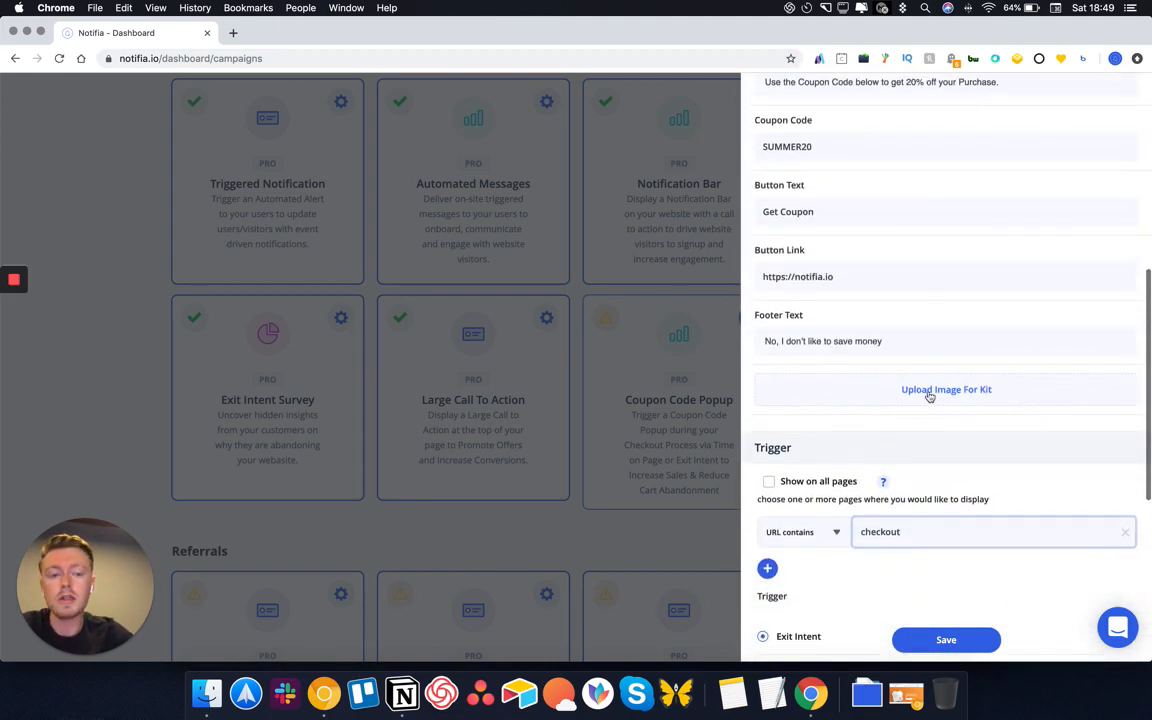
pyautogui.click(931, 390)
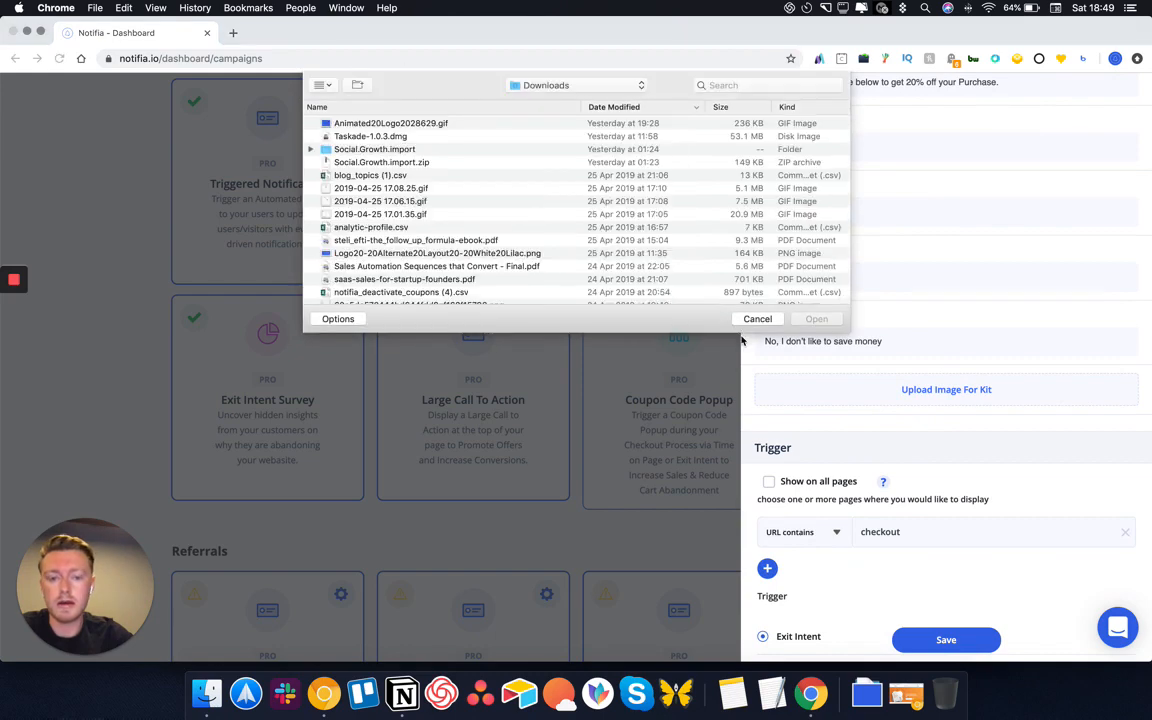
pyautogui.click(751, 322)
pyautogui.scroll(5, 811, 309)
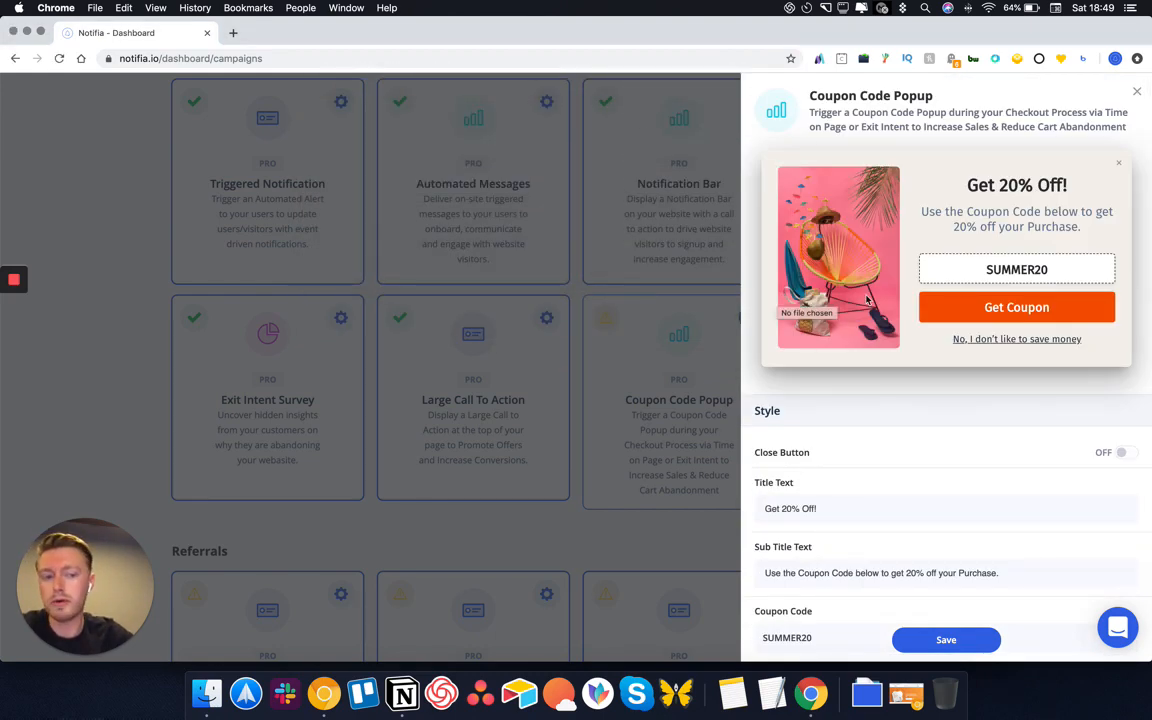
pyautogui.scroll(-10, 867, 299)
pyautogui.scroll(10, 867, 299)
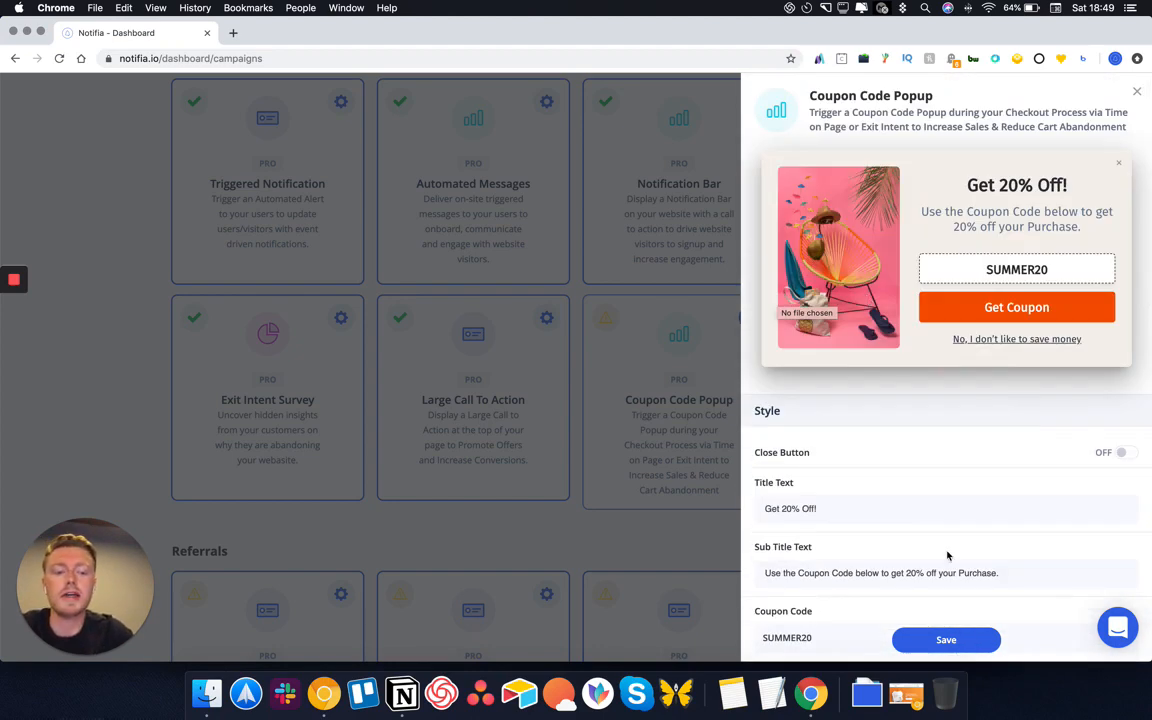
pyautogui.click(935, 644)
pyautogui.scroll(-5, 659, 590)
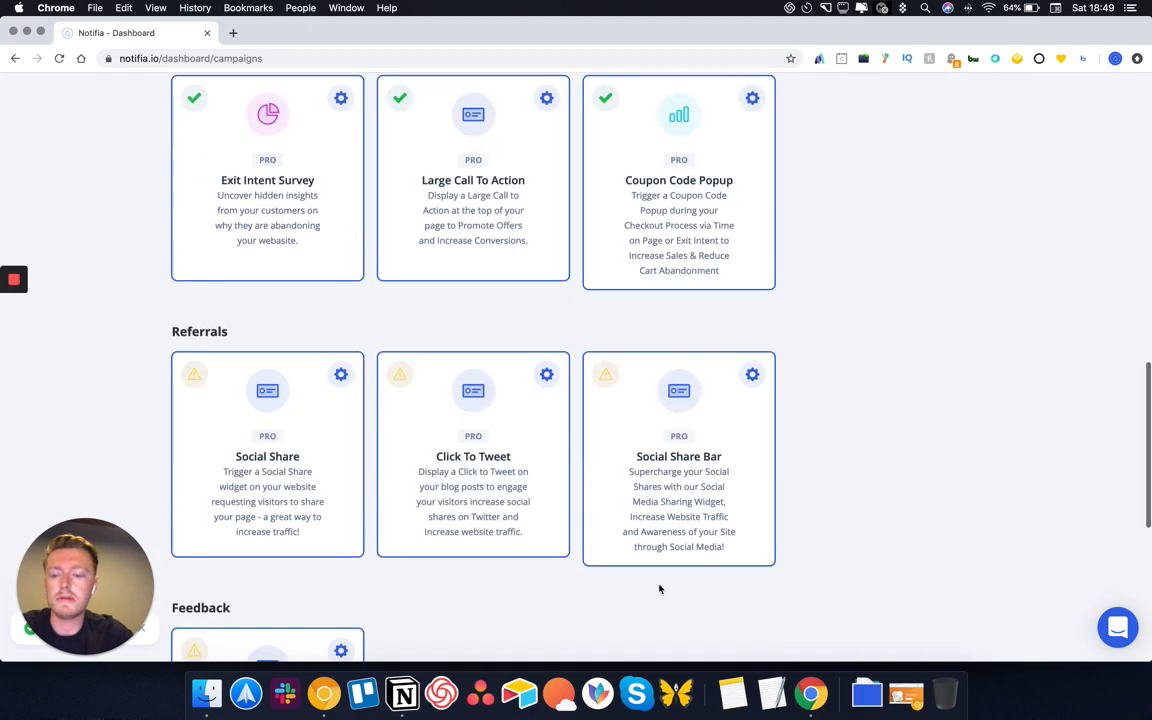
pyautogui.click(340, 375)
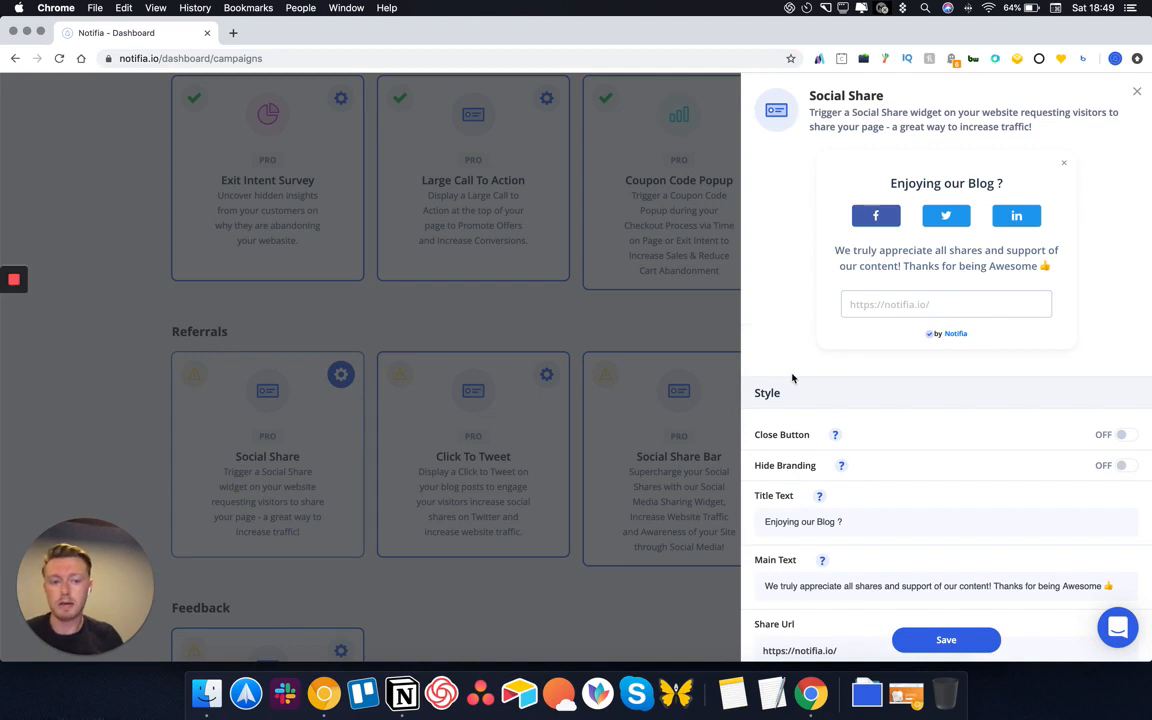
pyautogui.moveTo(1021, 188); pyautogui.dragTo(944, 184)
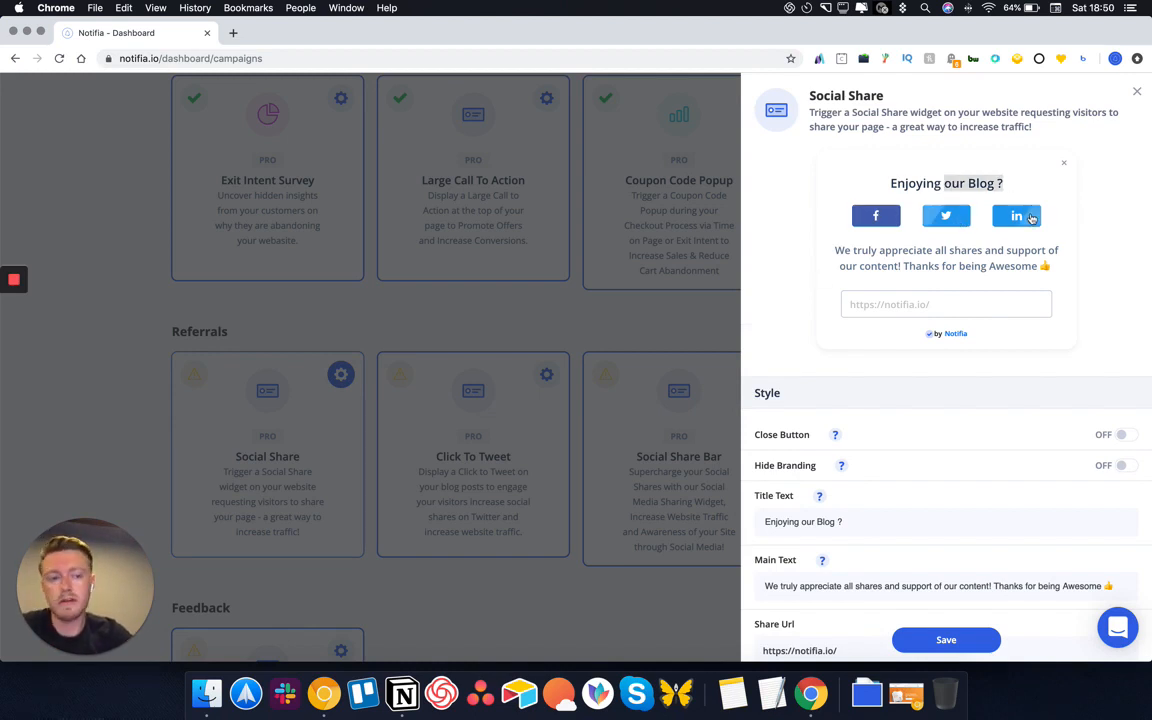
pyautogui.scroll(-5, 930, 332)
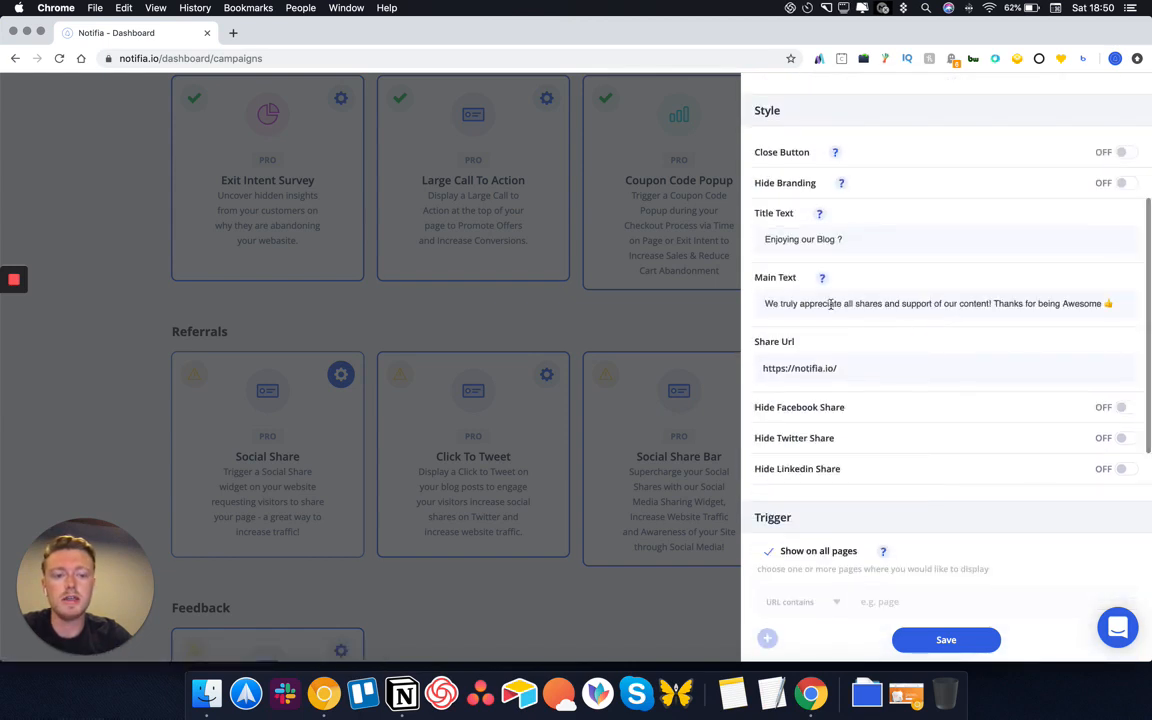
pyautogui.scroll(-1, 880, 340)
pyautogui.tripleClick(890, 360)
pyautogui.click(890, 360)
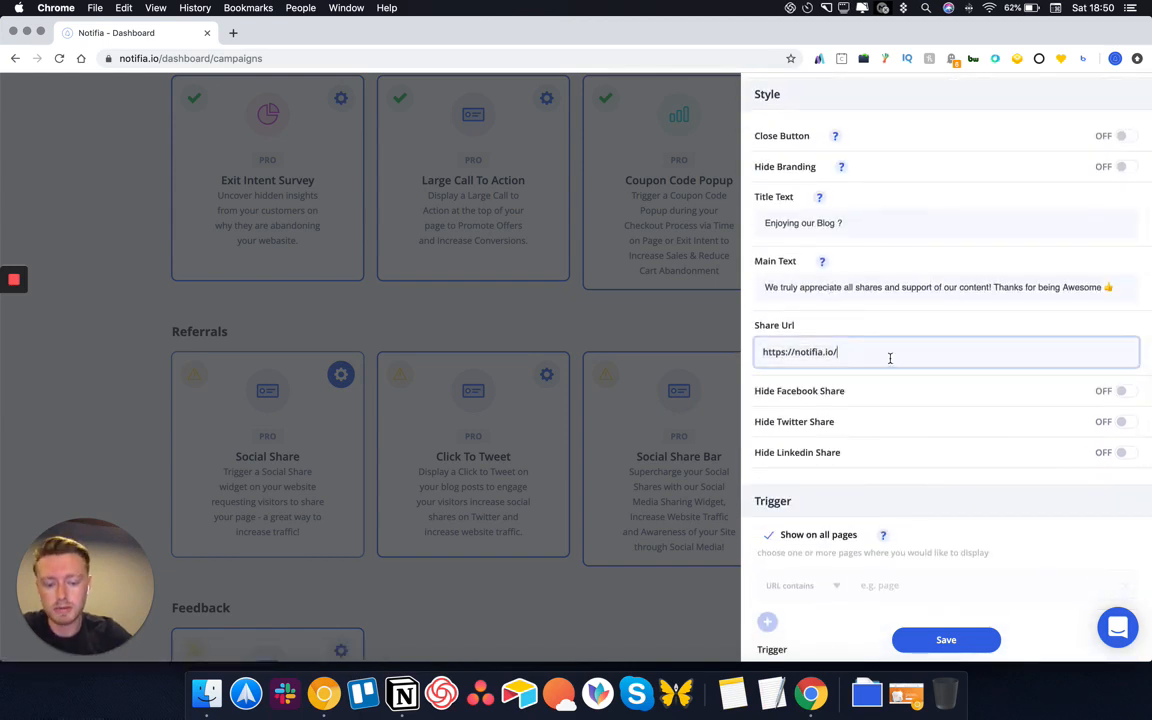
pyautogui.write('blog')
# Limit Social Share to URLs containing blog, save it, and open Click To Tweet settings
pyautogui.scroll(-3, 882, 442)
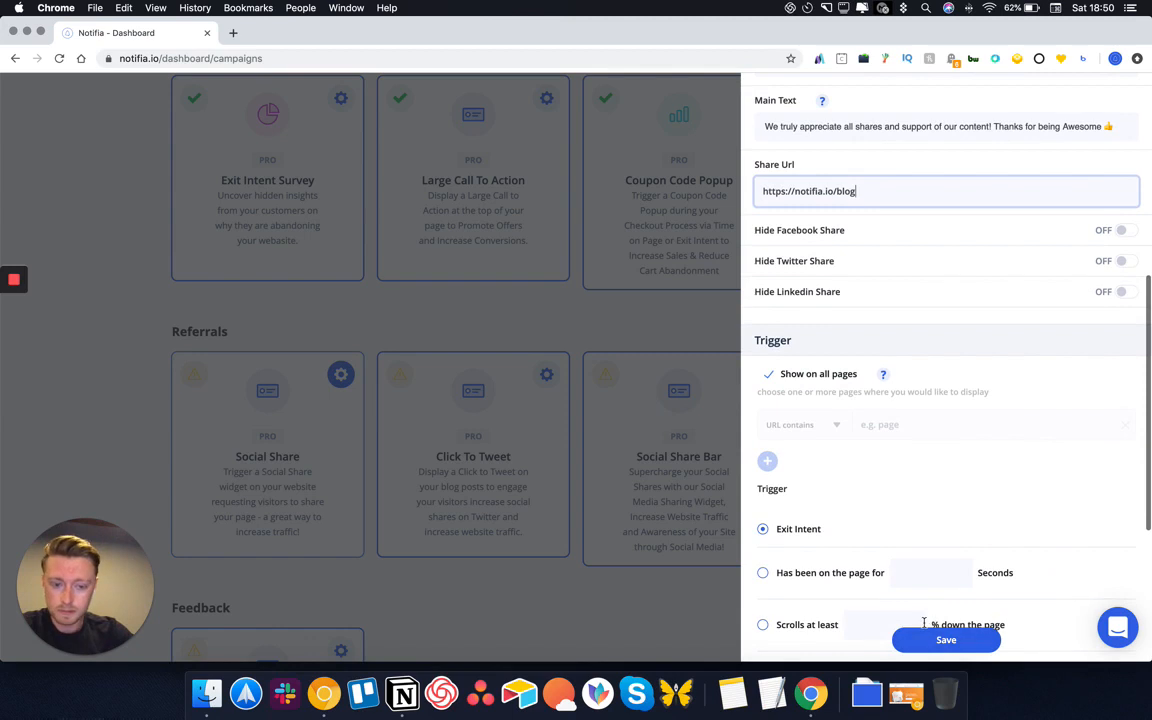
pyautogui.click(769, 374)
pyautogui.click(810, 425)
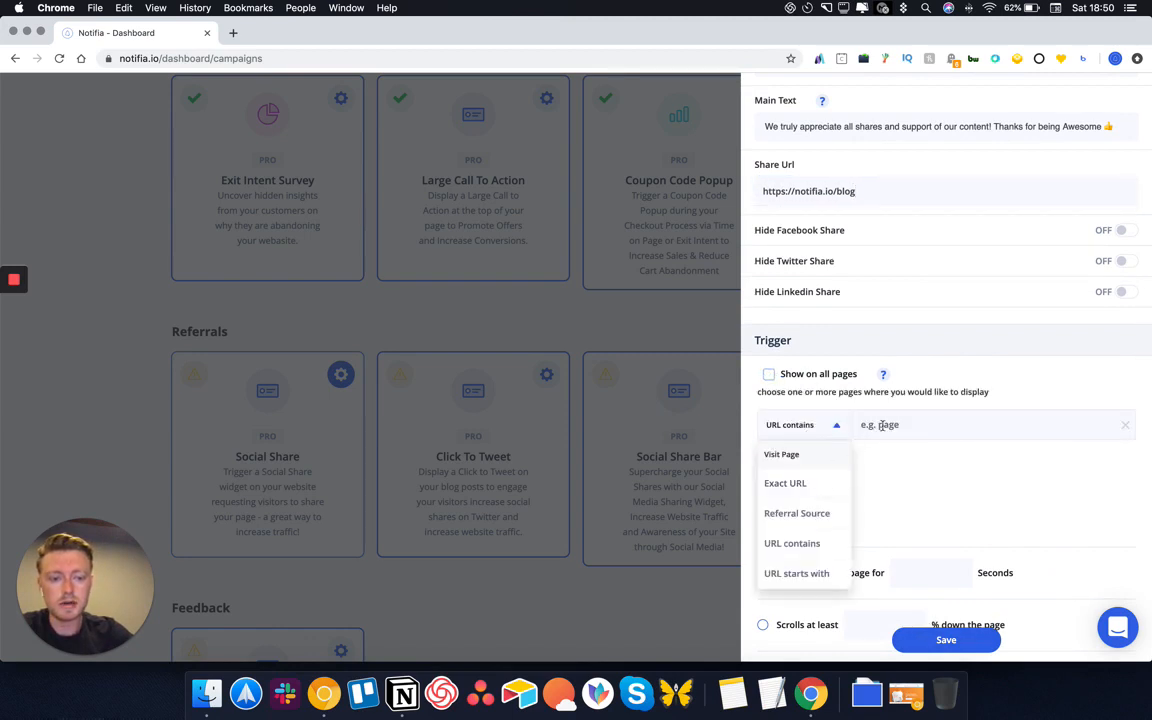
pyautogui.click(790, 542)
pyautogui.write('blog')
pyautogui.click(948, 638)
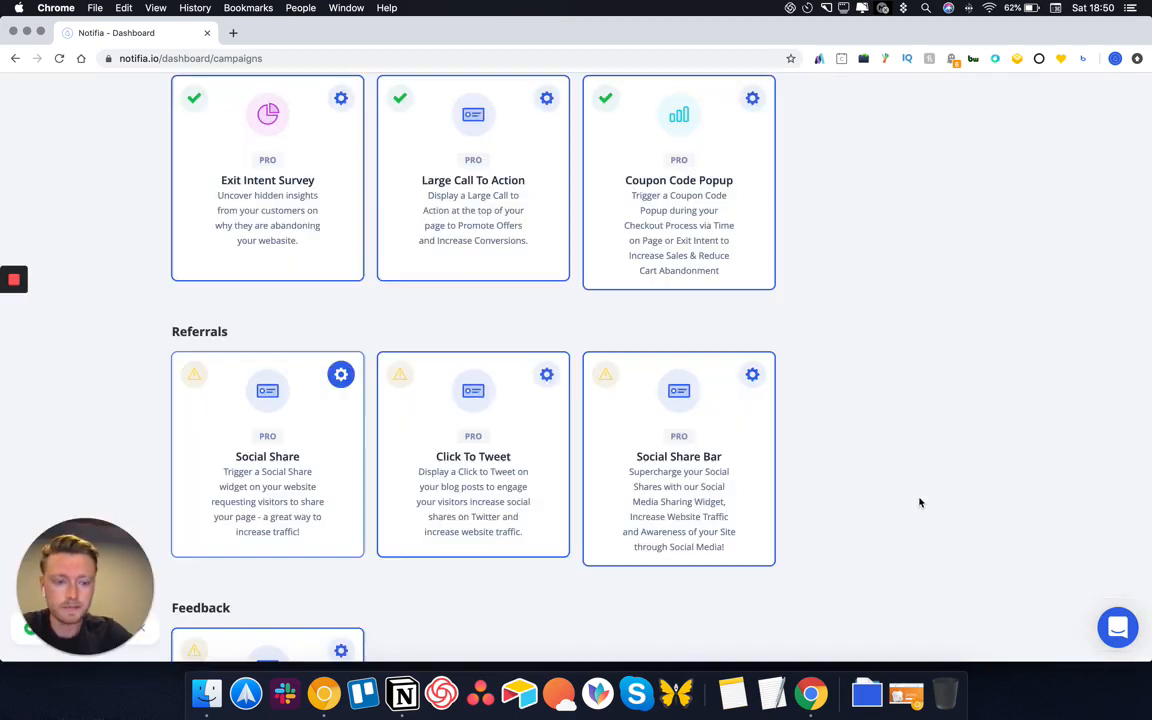
pyautogui.click(547, 376)
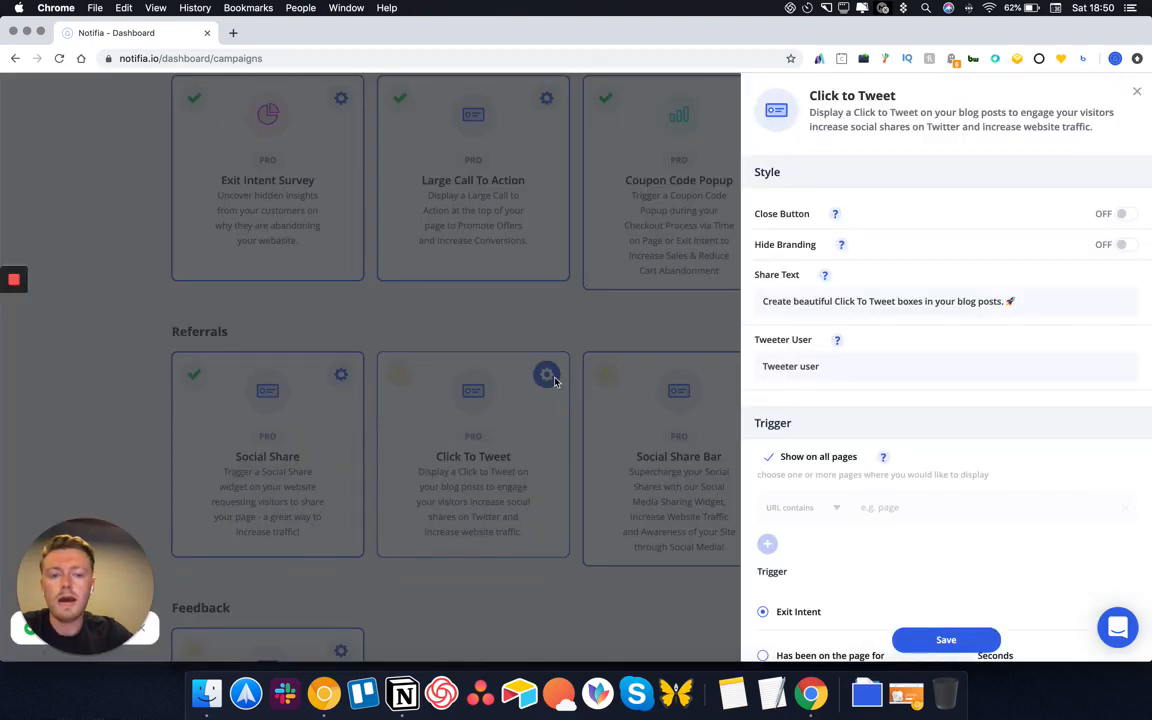
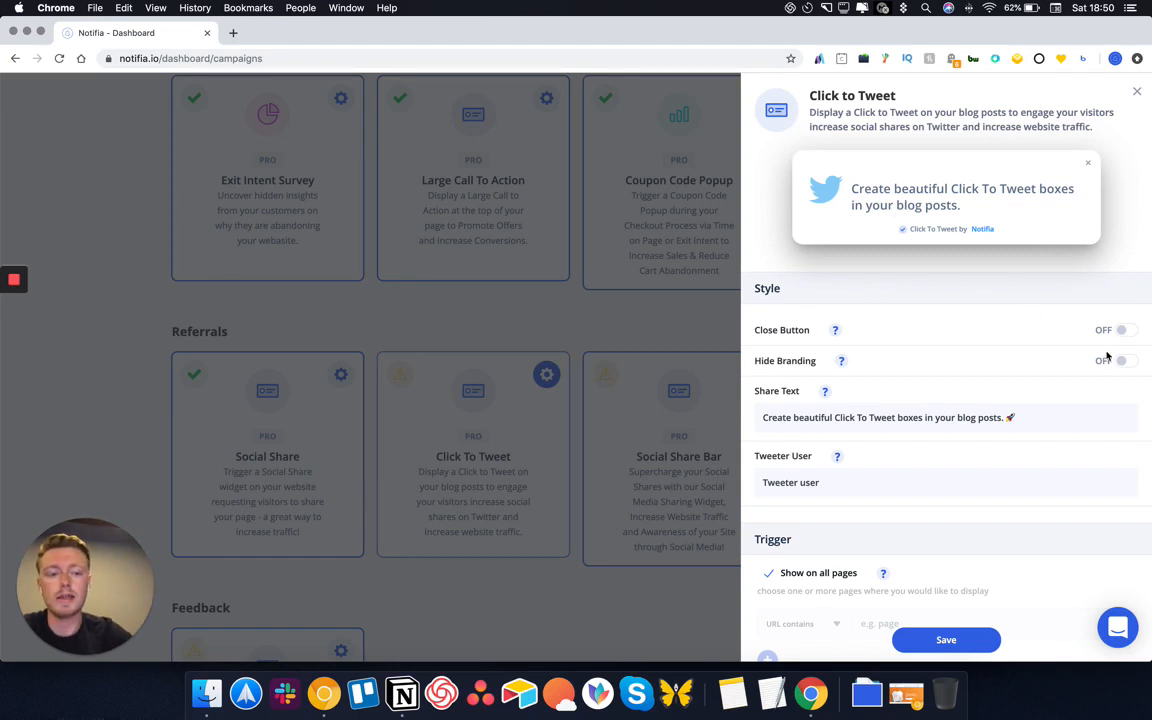
# Replace the Click to Tweet share text with the 'Did you know 98% of website visitors leave…' message
pyautogui.moveTo(1026, 422); pyautogui.dragTo(805, 418)
pyautogui.press('BackSpace')
pyautogui.press('BackSpace')
pyautogui.press('BackSpace')
pyautogui.press('BackSpace')
pyautogui.press('BackSpace')
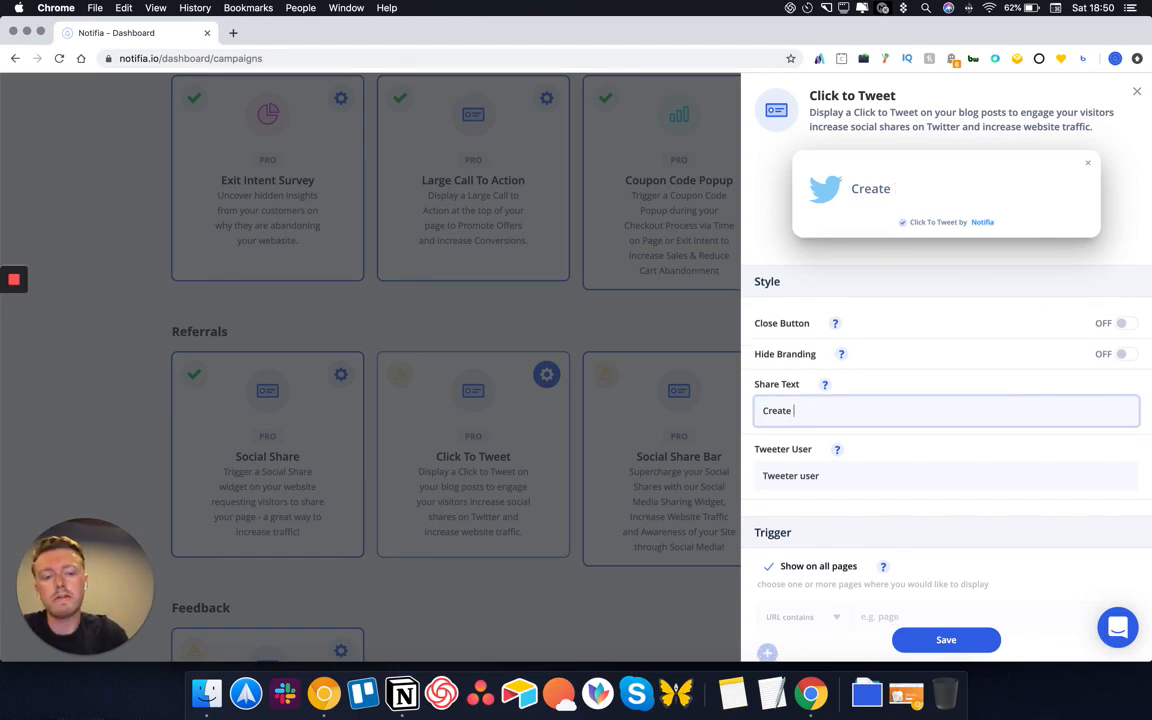
pyautogui.press('BackSpace')
pyautogui.press('BackSpace')
pyautogui.press('BackSpace')
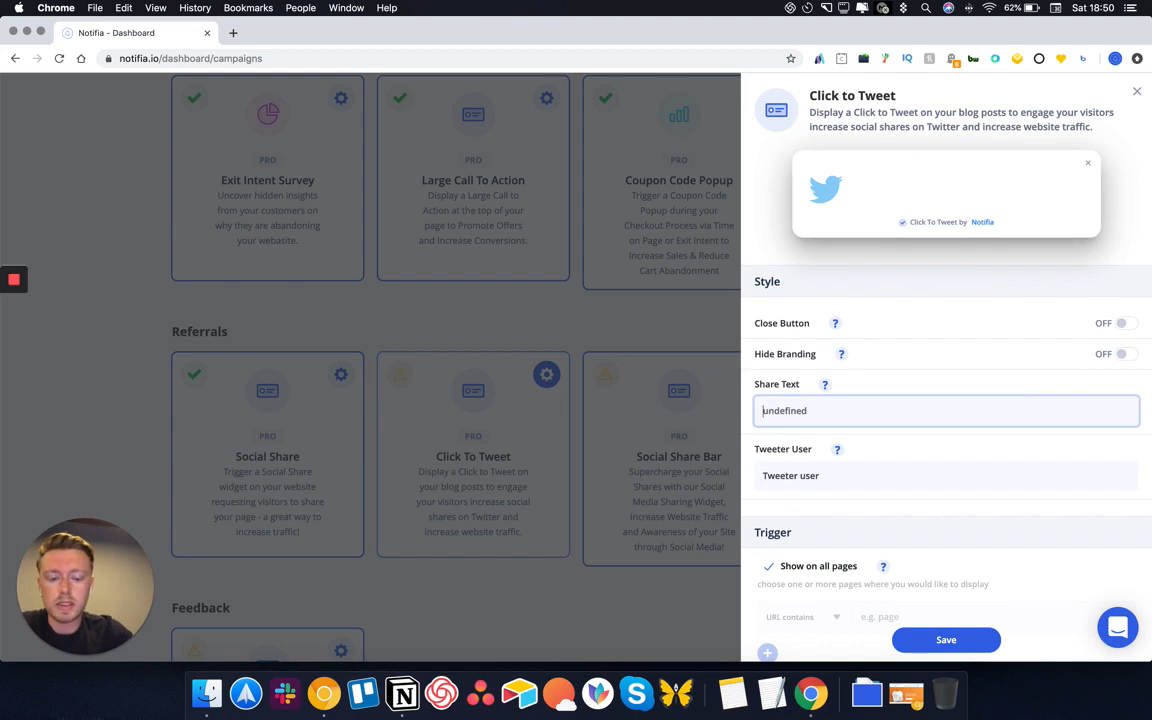
pyautogui.write('Ddi')
pyautogui.press('BackSpace')
pyautogui.press('BackSpace')
pyautogui.write('id')
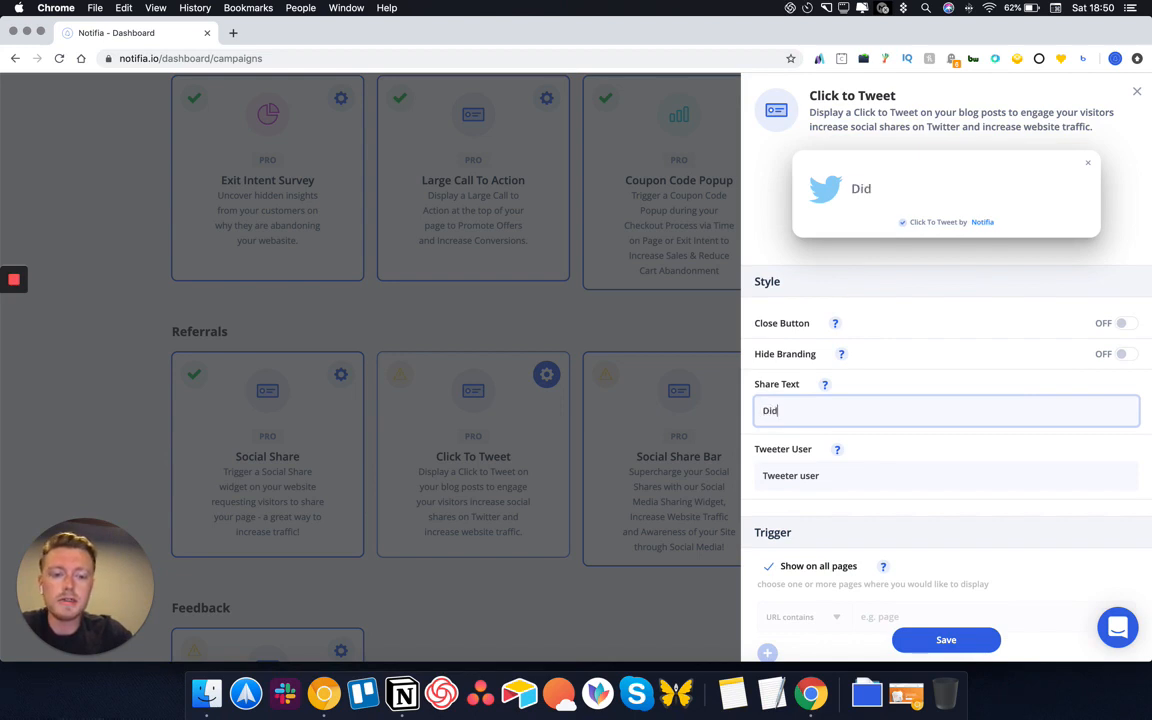
pyautogui.write(' you know 98')
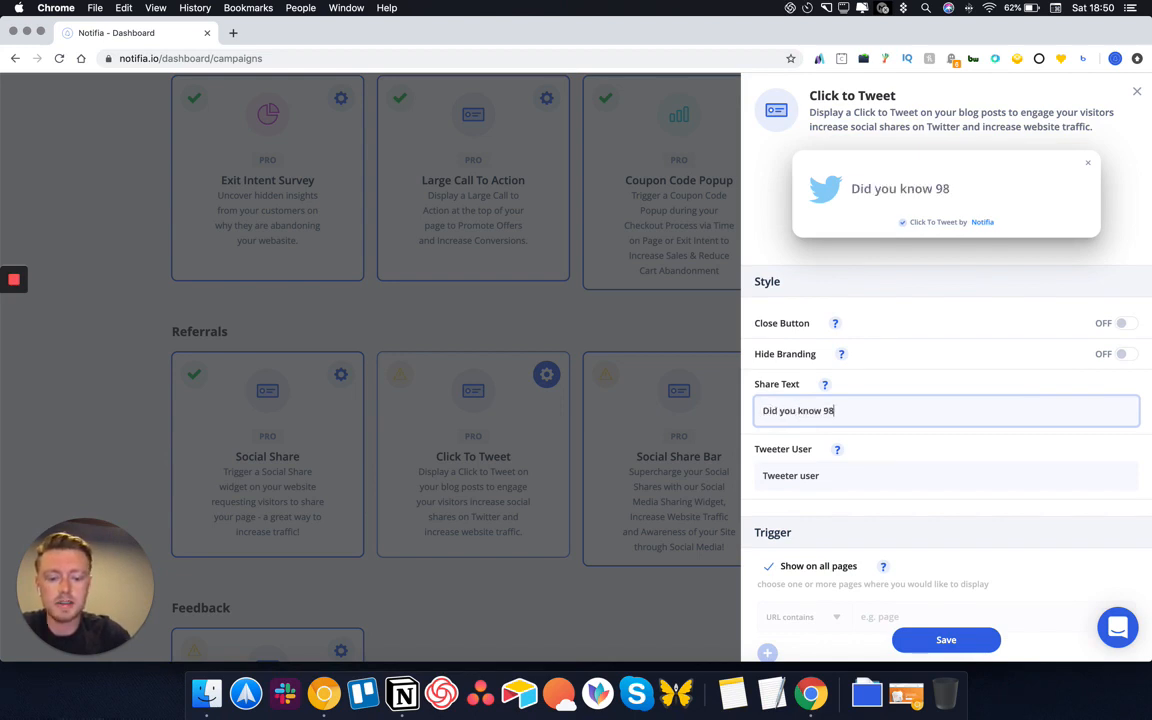
pyautogui.write('% of websit')
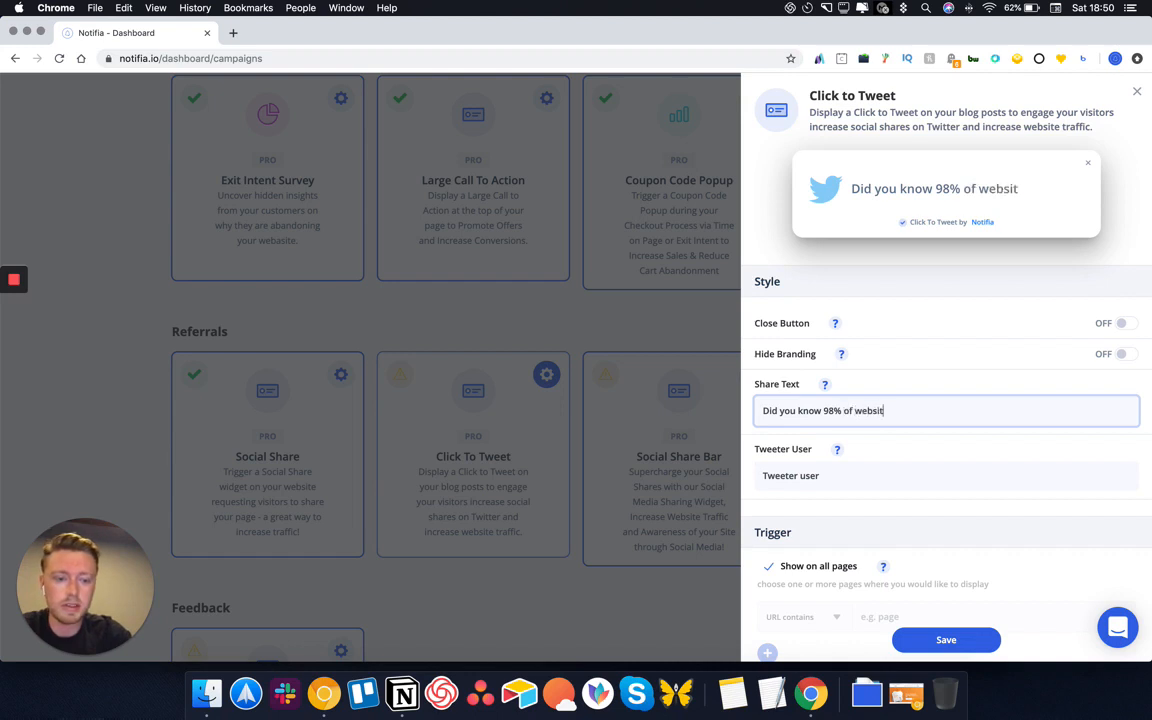
pyautogui.write('e visitors ')
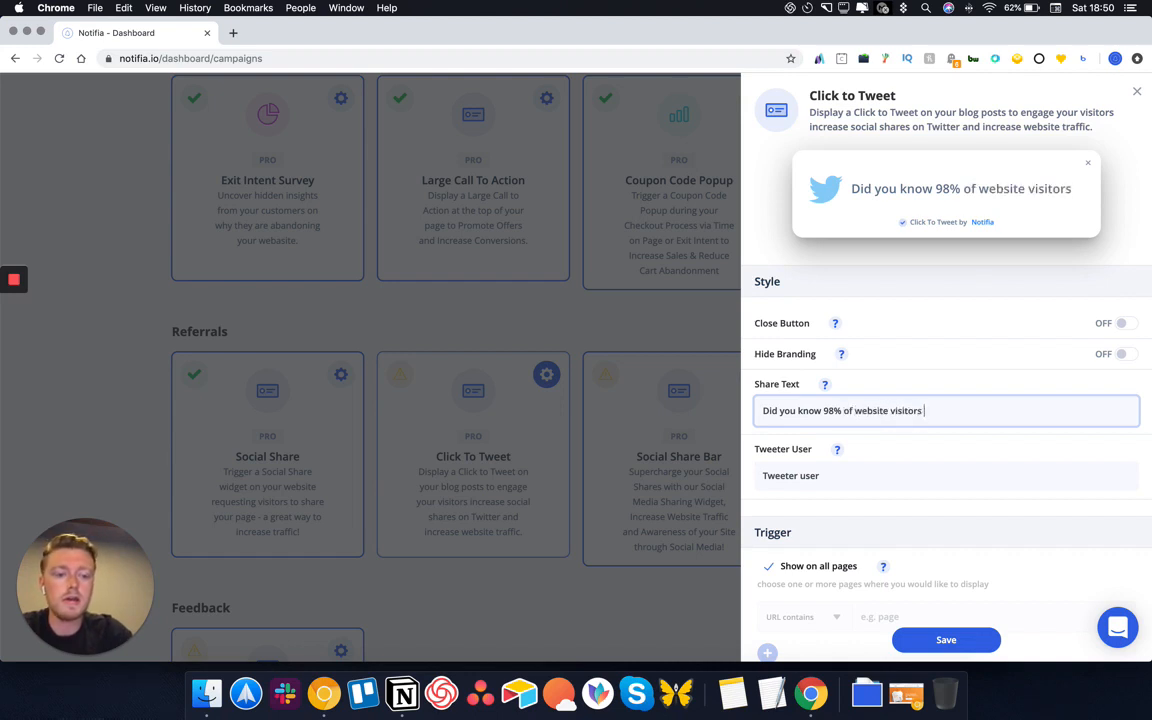
pyautogui.write('leave your website ')
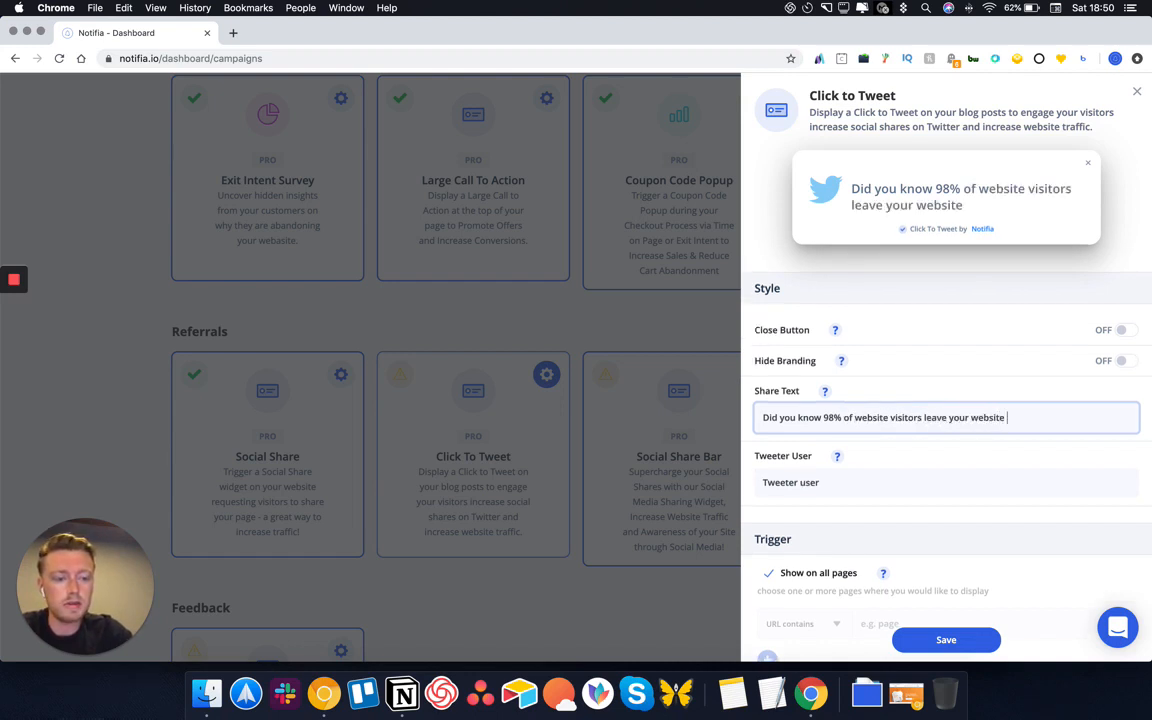
pyautogui.write('without taking actio')
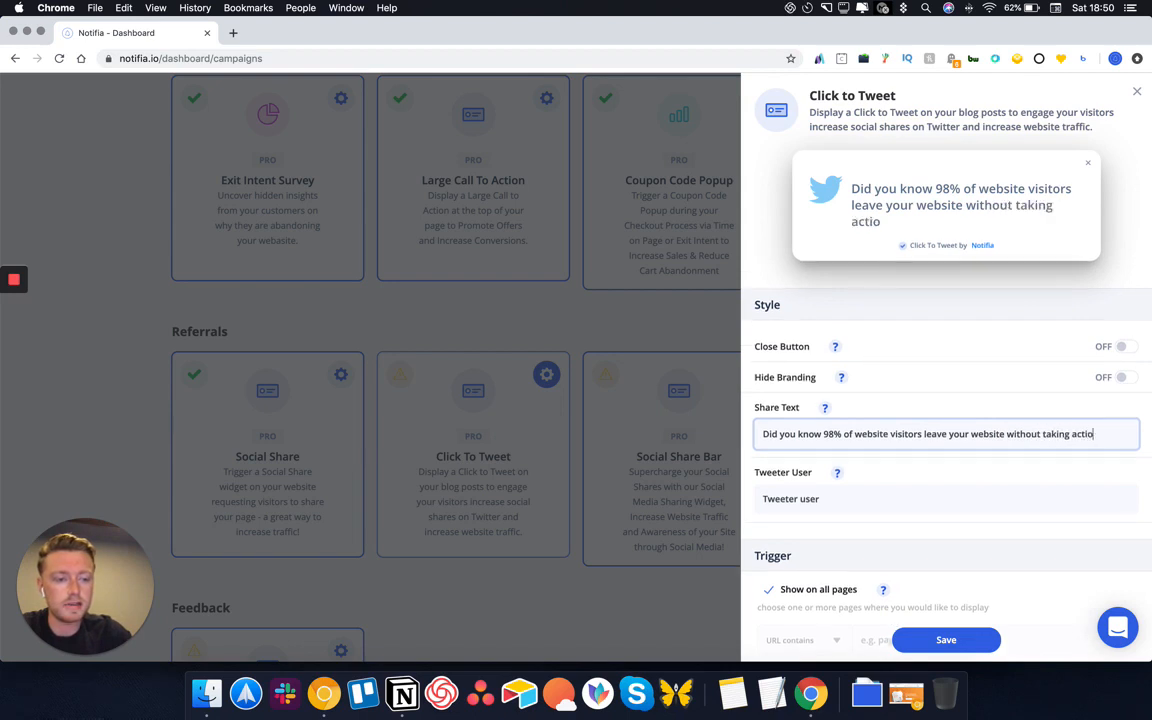
pyautogui.write('n? Fix this t')
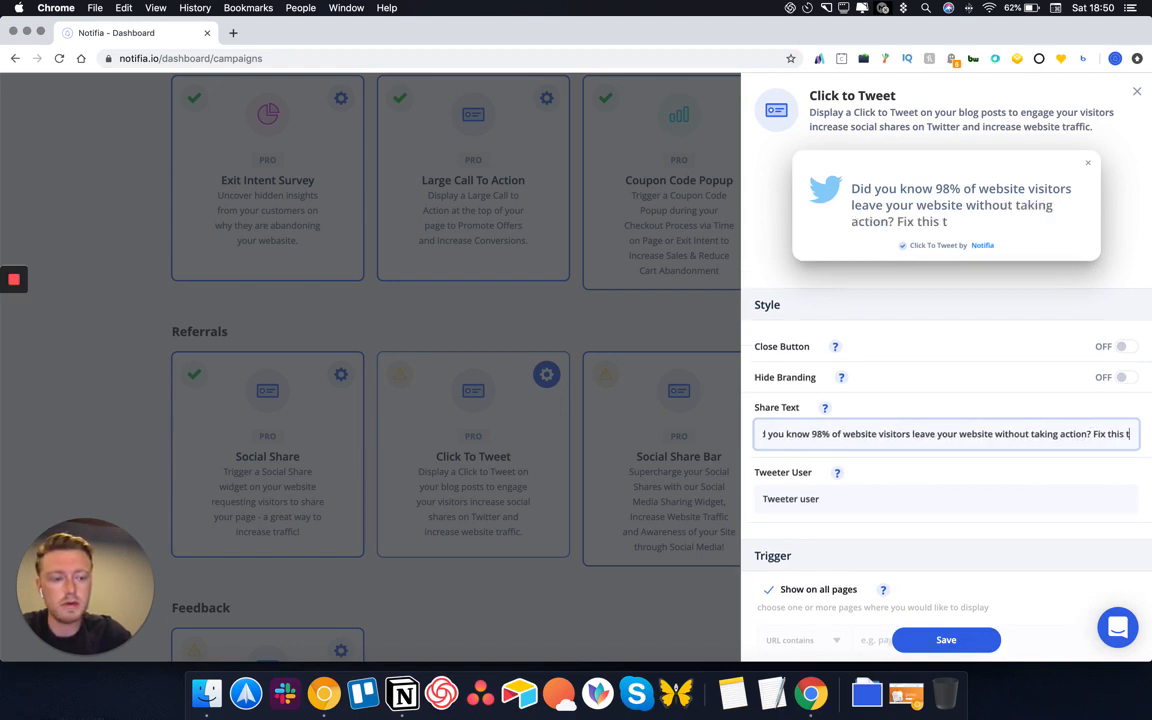
pyautogui.press('BackSpace')
pyautogui.write('with Notifiaa')
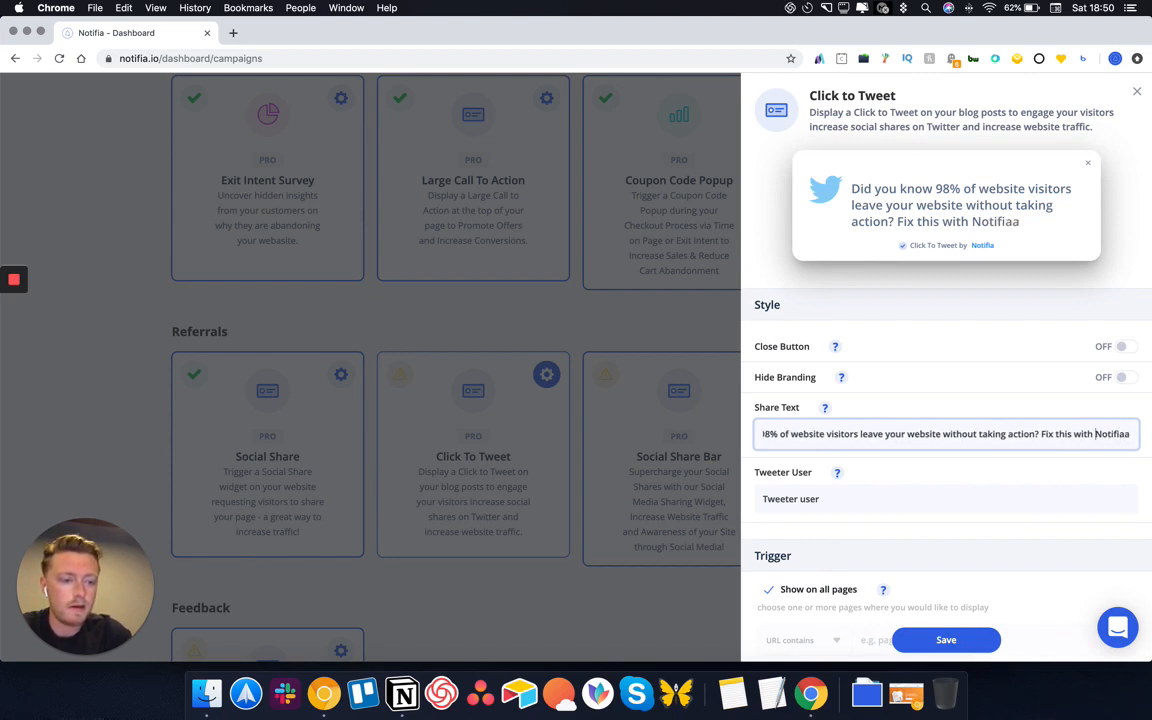
pyautogui.write('@')
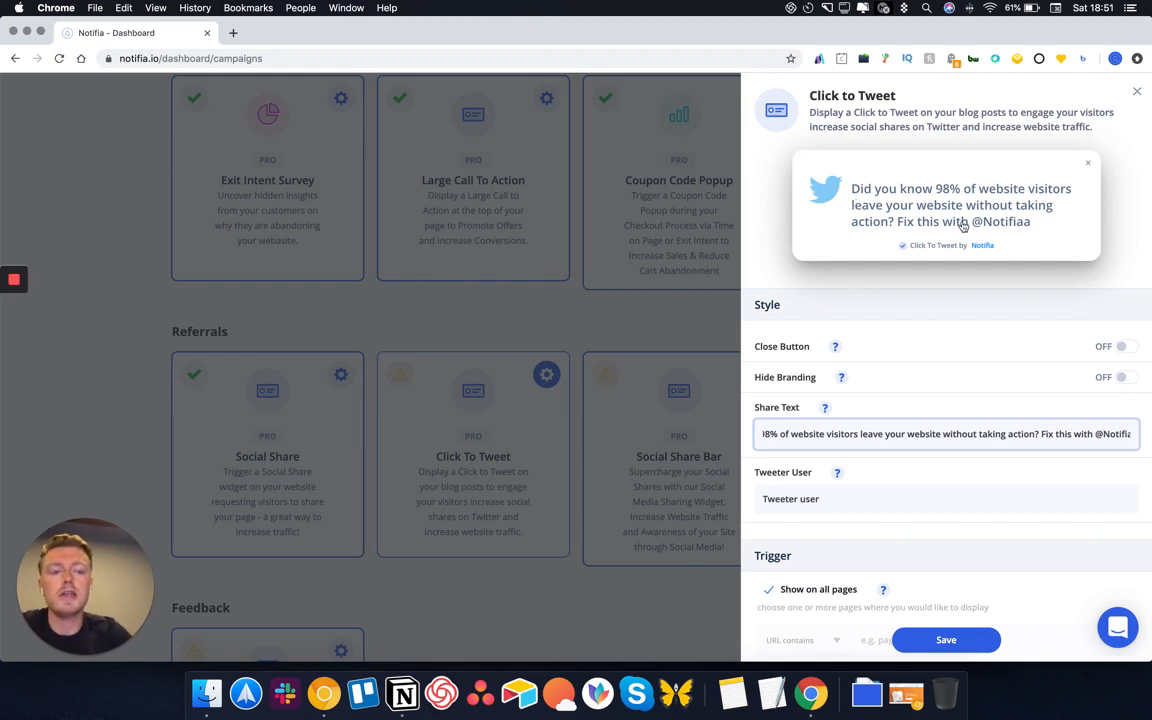
# Position the tweet box at Bottom Left and save the Click to Tweet settings
pyautogui.scroll(-4, 949, 488)
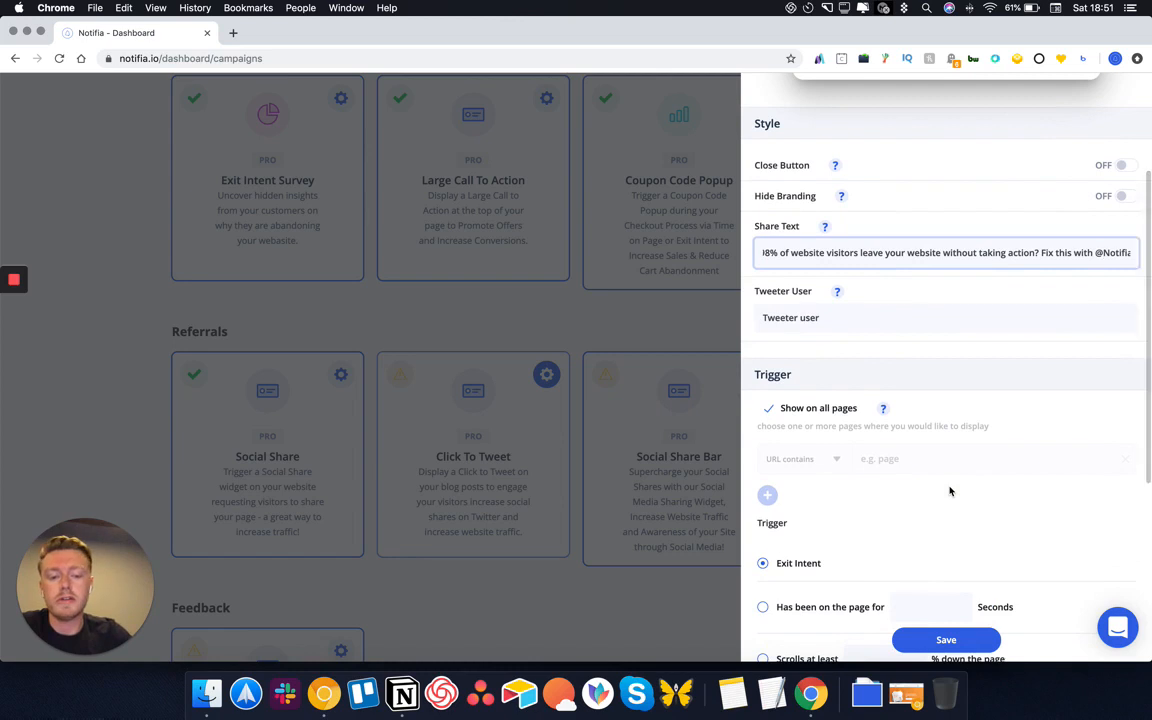
pyautogui.scroll(4, 951, 491)
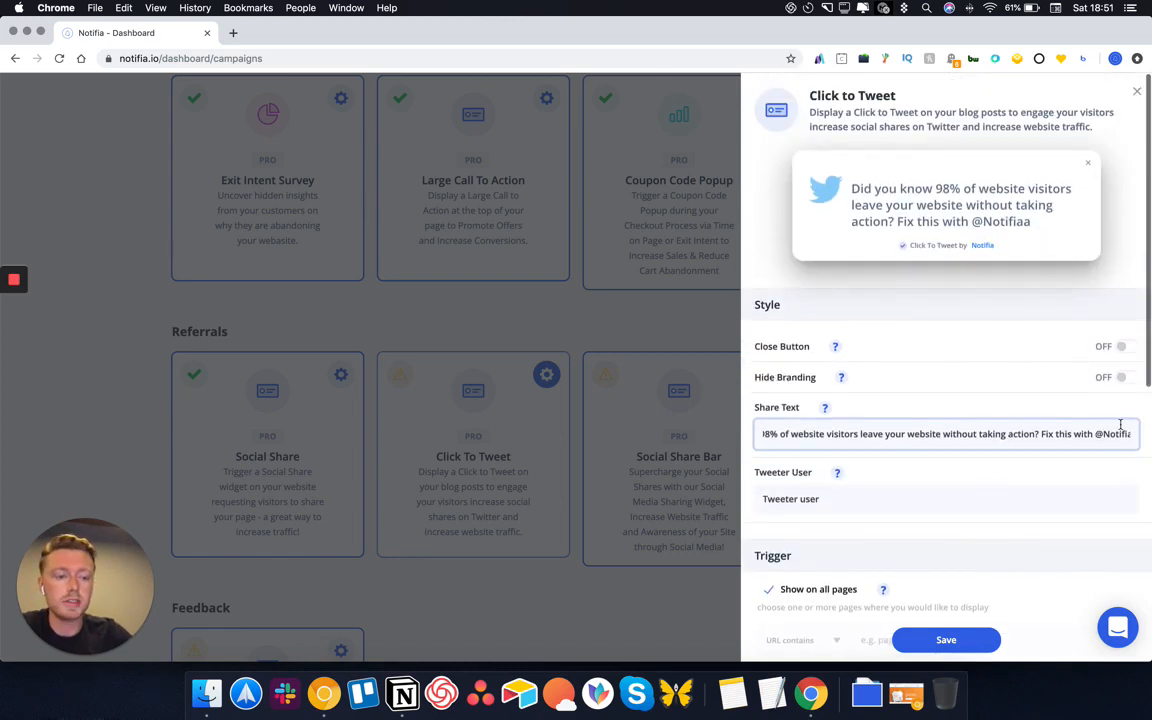
pyautogui.moveTo(1097, 435); pyautogui.dragTo(1150, 437)
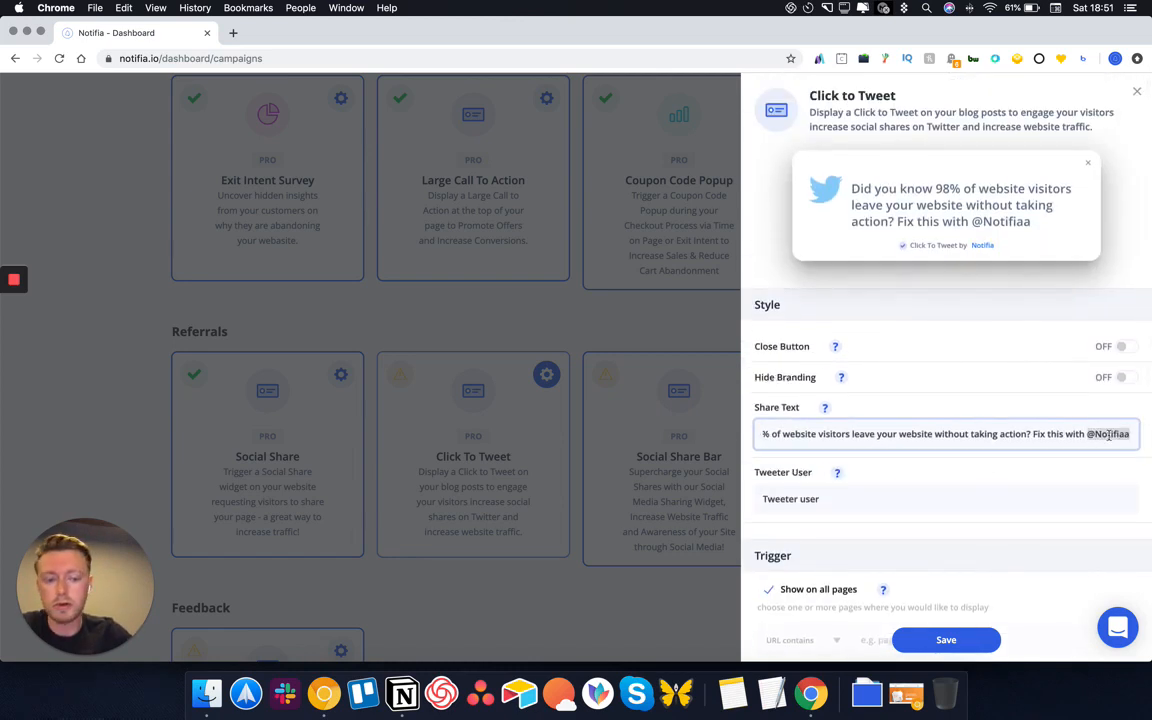
pyautogui.scroll(-10, 1108, 435)
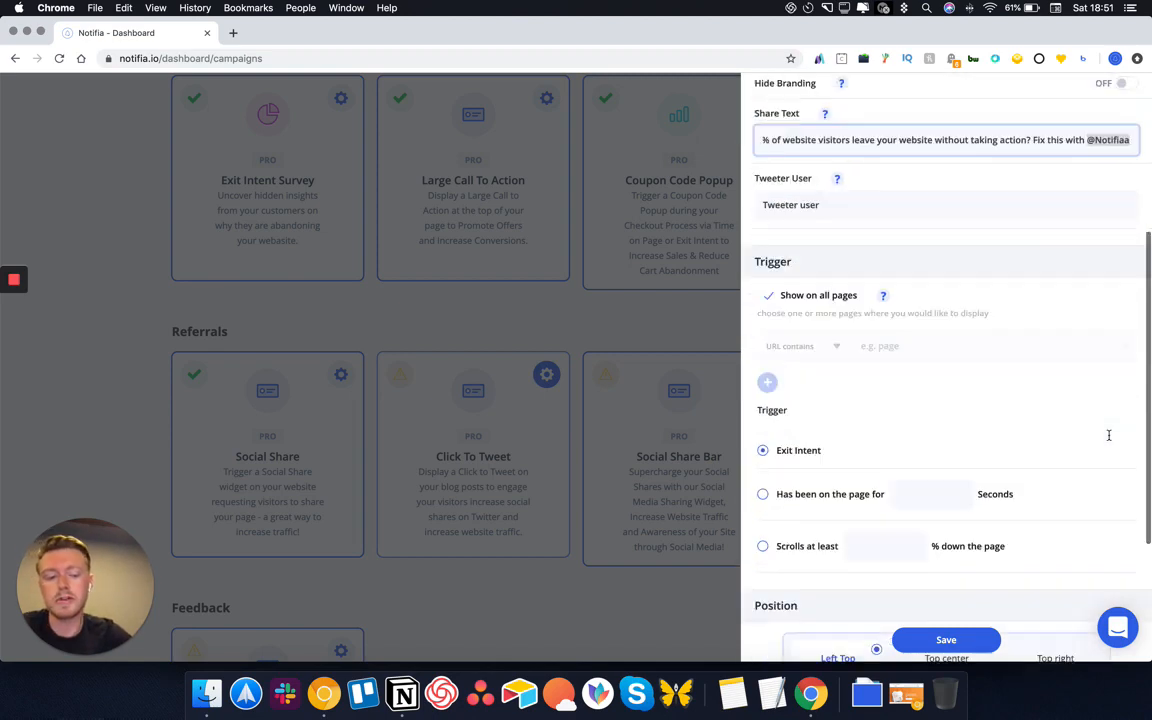
pyautogui.click(858, 559)
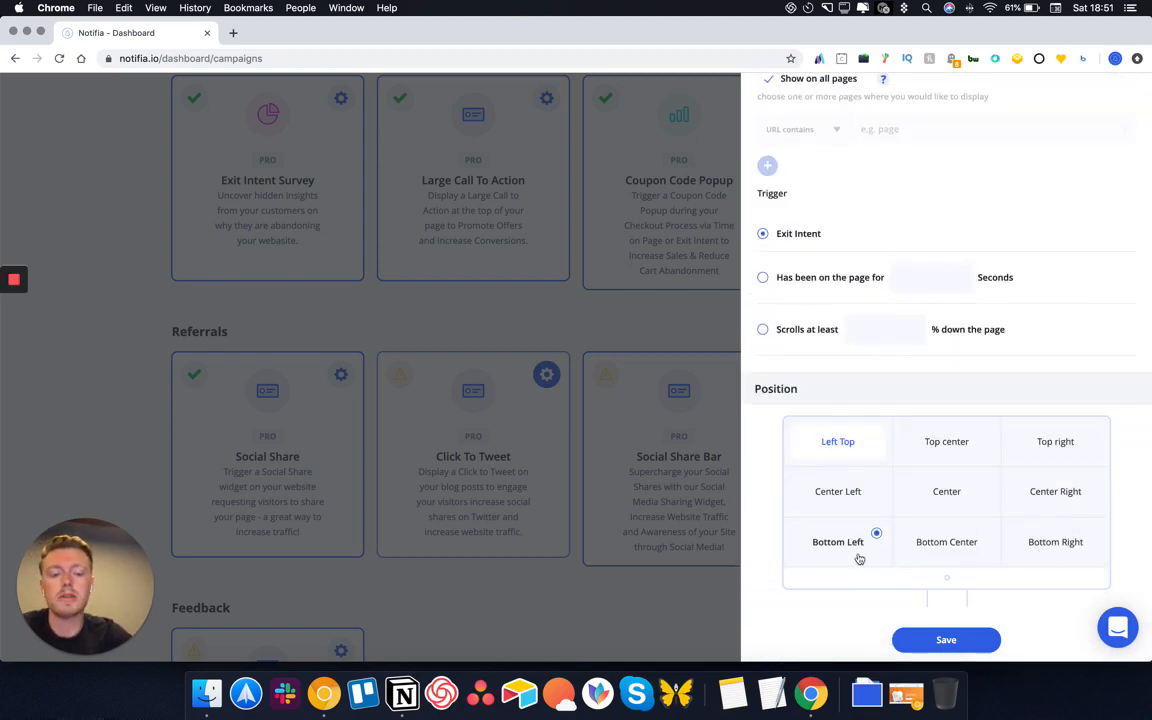
pyautogui.click(919, 641)
# Set the Social Share Bar trigger to 'Has been on the page for' 0 seconds
pyautogui.click(752, 375)
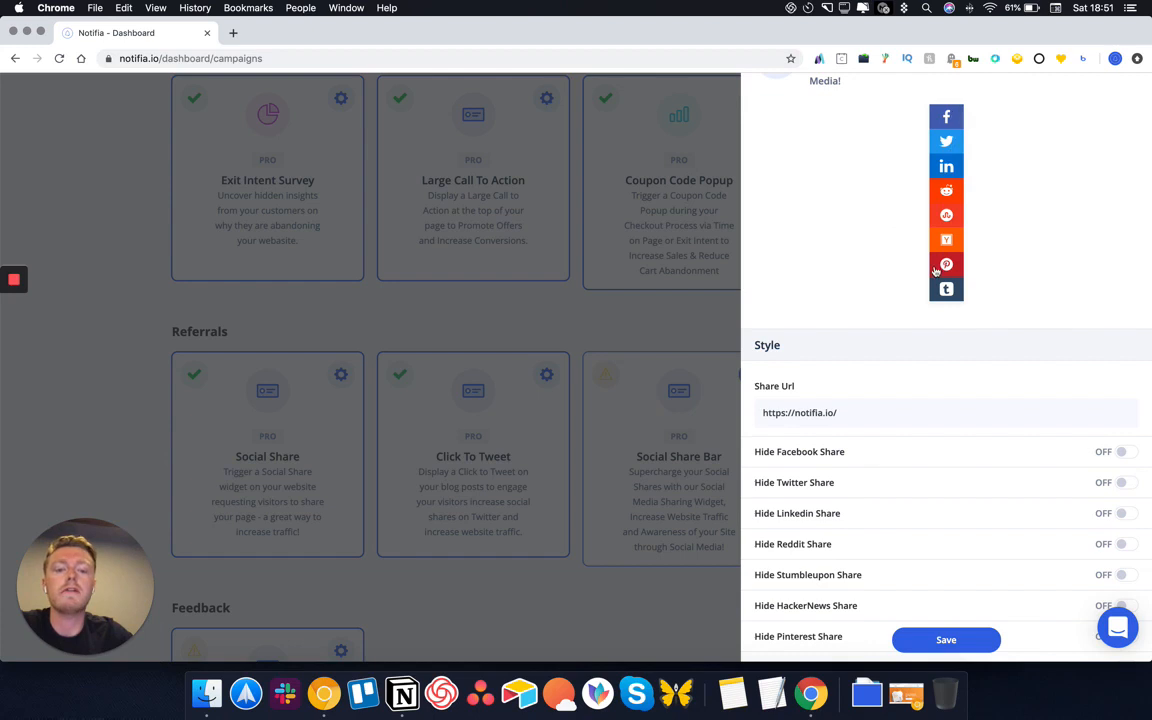
pyautogui.scroll(-1, 936, 271)
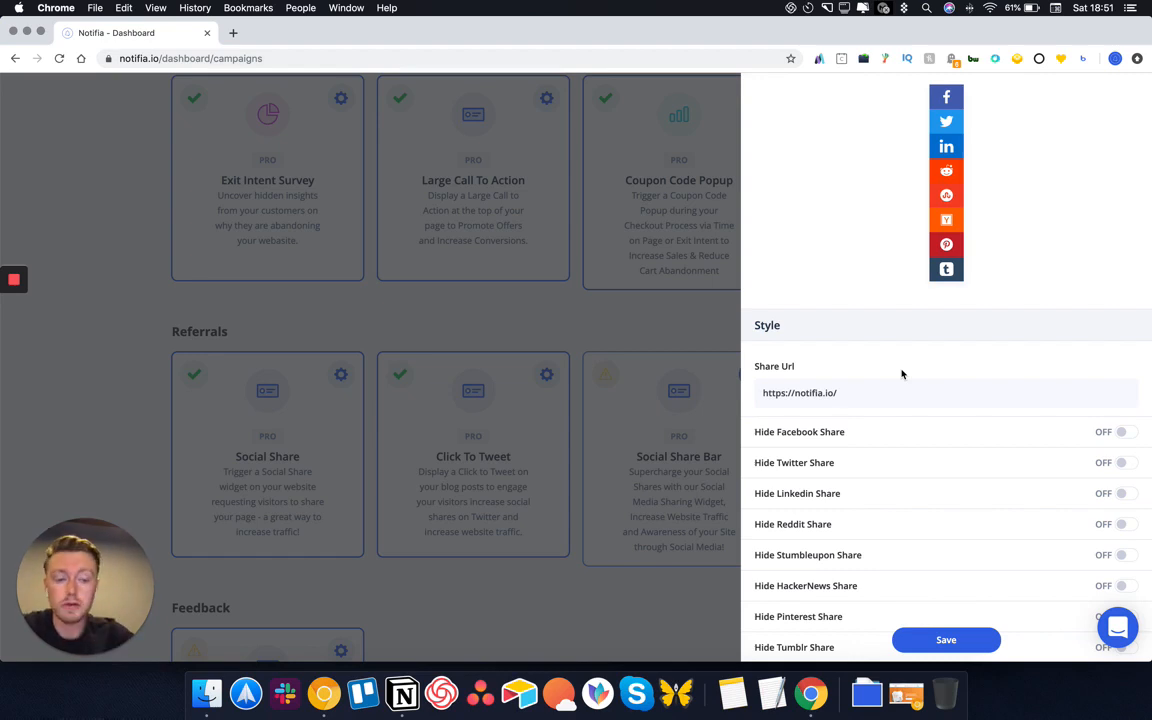
pyautogui.scroll(-6, 901, 374)
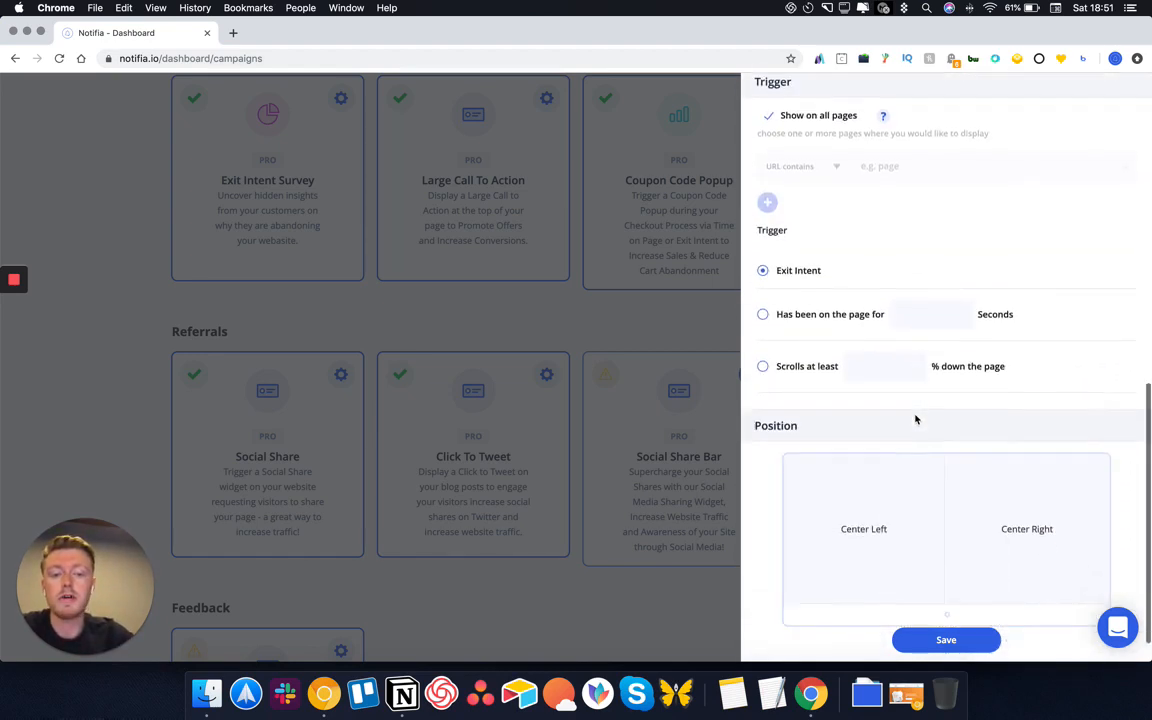
pyautogui.moveTo(776, 319); pyautogui.dragTo(830, 329)
pyautogui.click(763, 308)
pyautogui.click(933, 312)
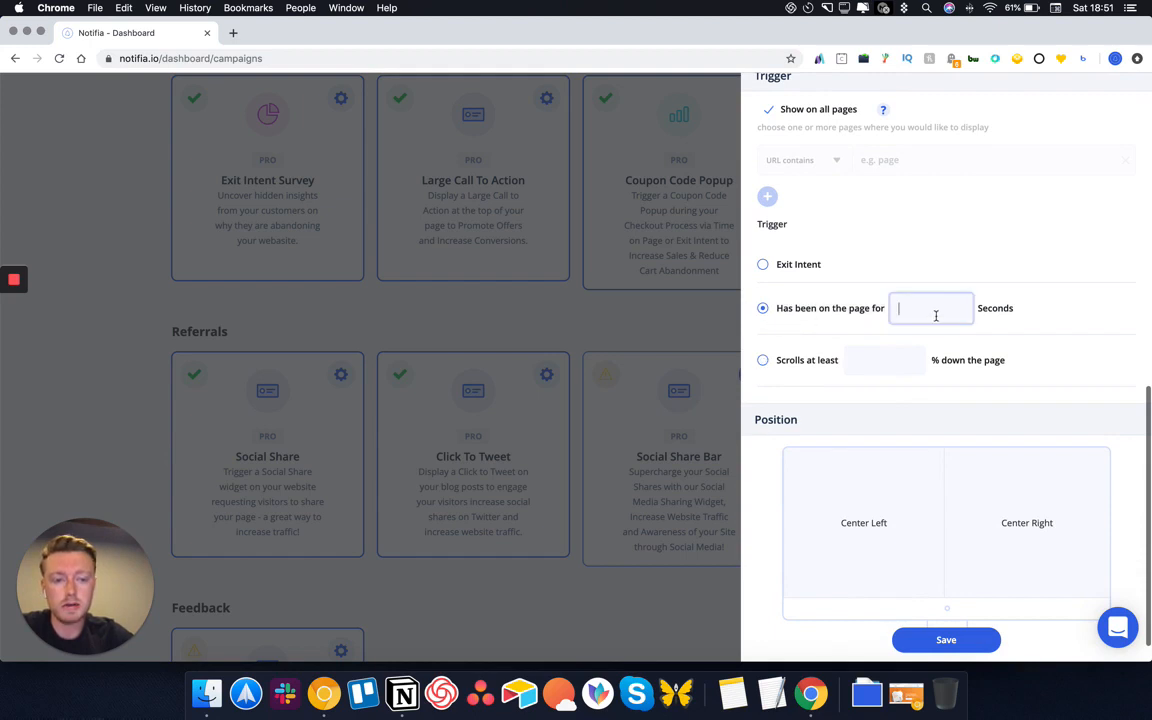
pyautogui.write('0')
# Place the Social Share Bar at Center Left and save its settings
pyautogui.scroll(-1, 950, 352)
pyautogui.scroll(-2, 950, 352)
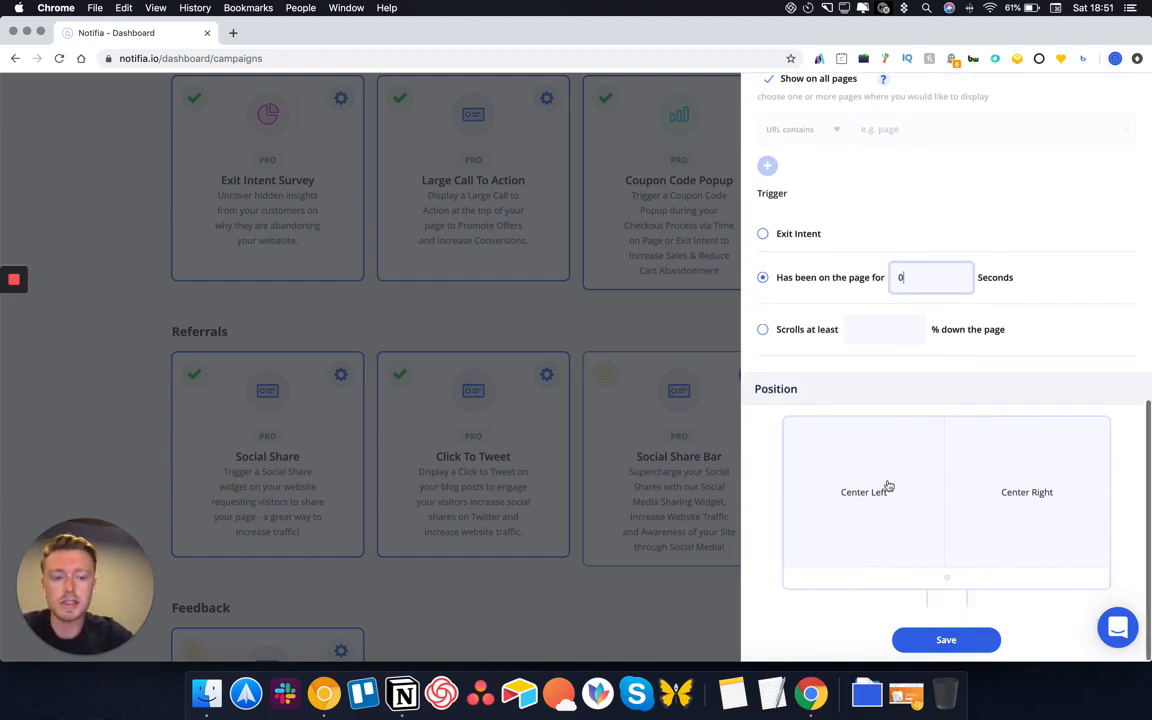
pyautogui.click(884, 519)
pyautogui.click(918, 638)
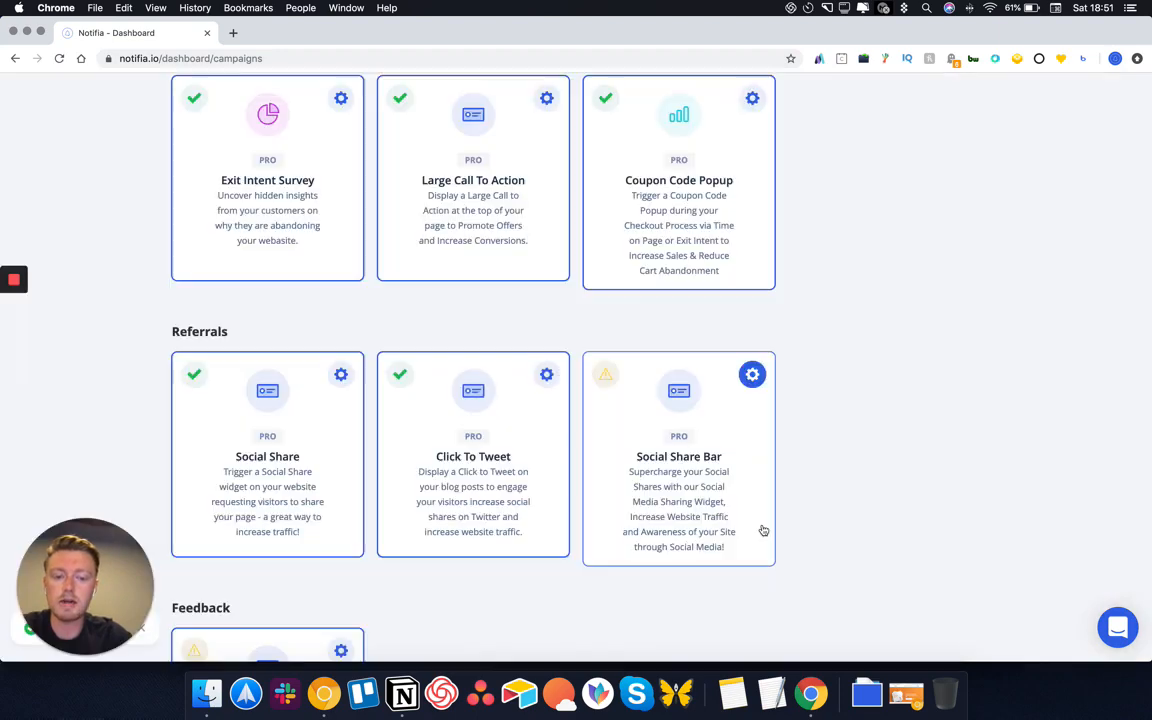
# Reword the Emoji Feedback Angry label text to 'How can we improve?'
pyautogui.scroll(-4, 755, 508)
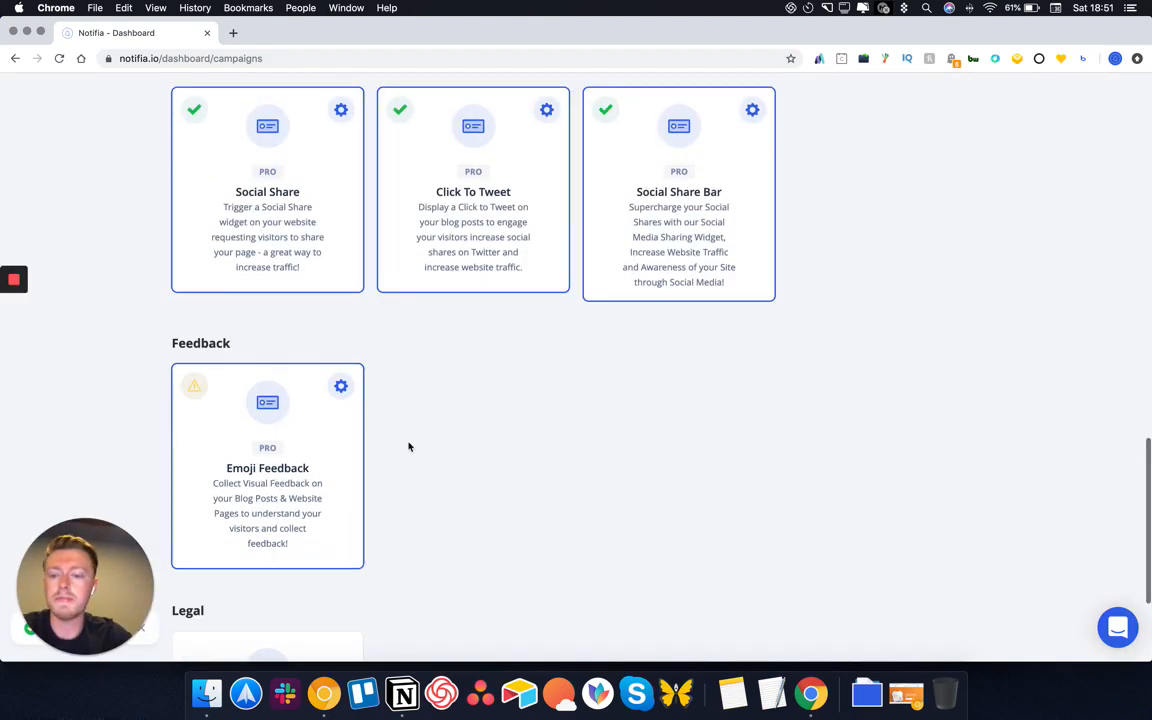
pyautogui.click(340, 386)
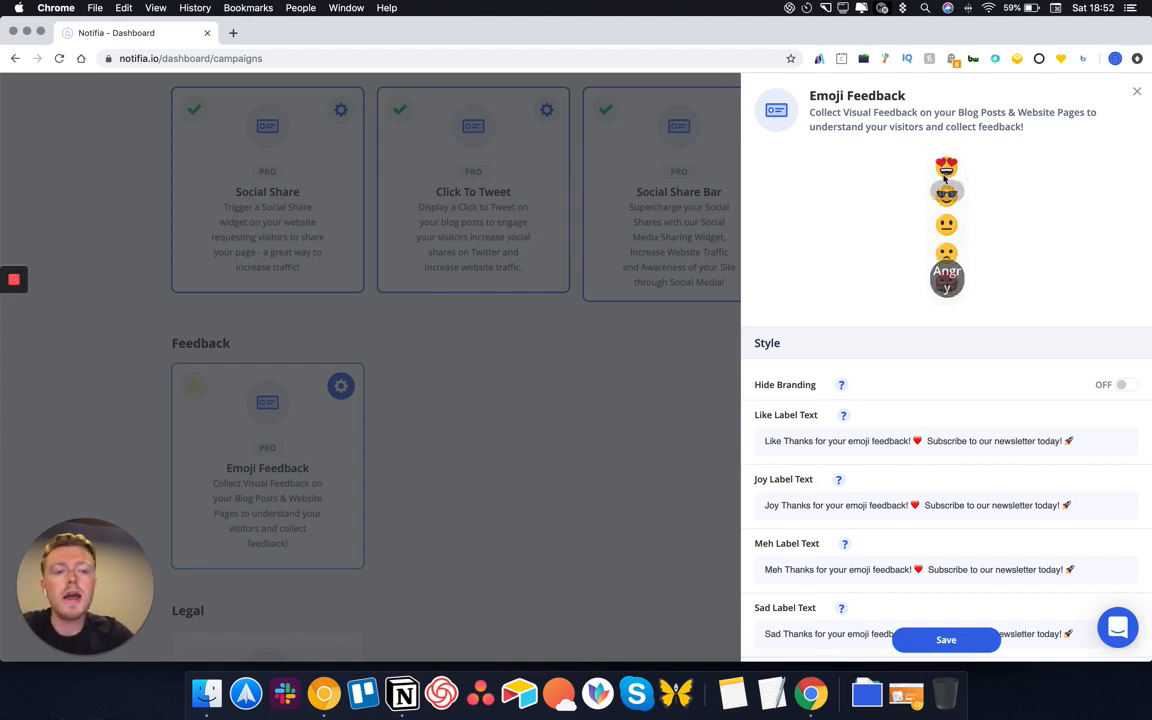
pyautogui.scroll(-3, 1018, 532)
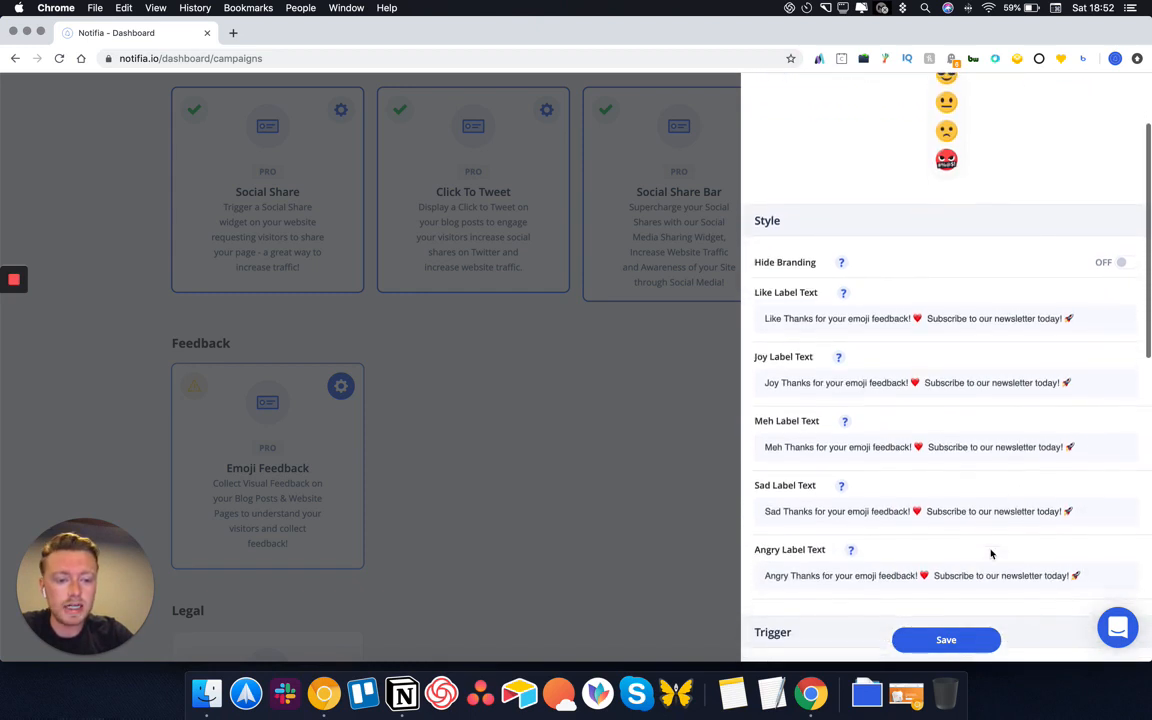
pyautogui.click(1092, 563)
pyautogui.tripleClick(910, 565)
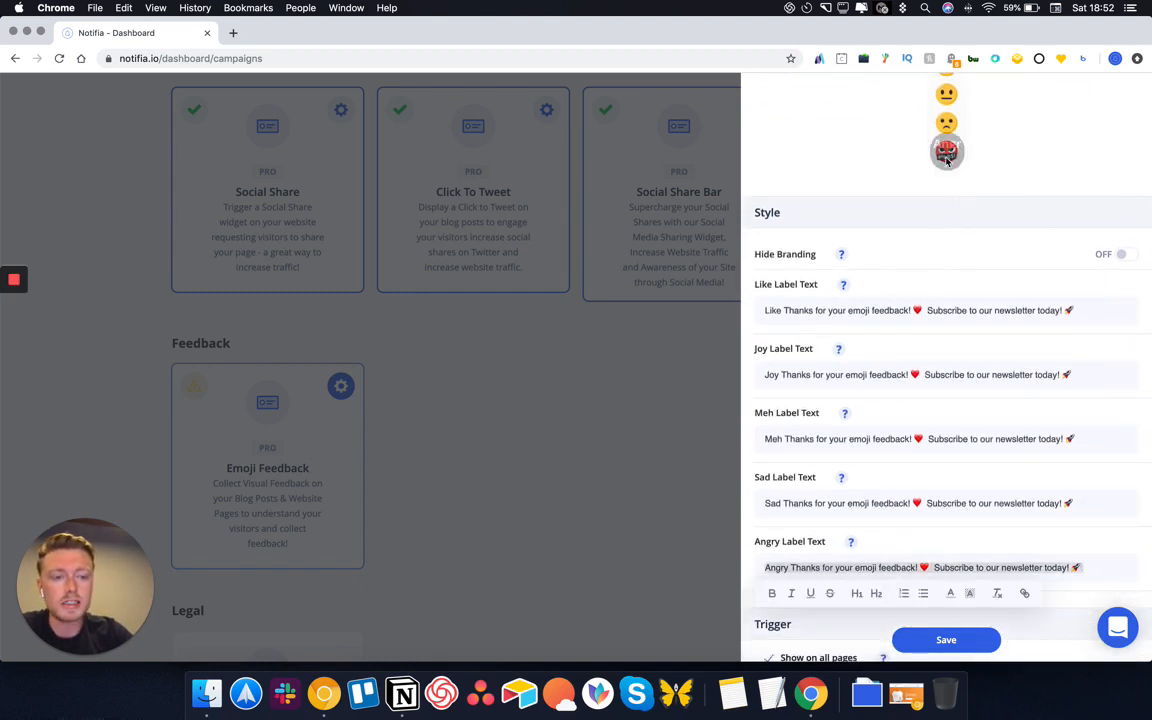
pyautogui.write('W')
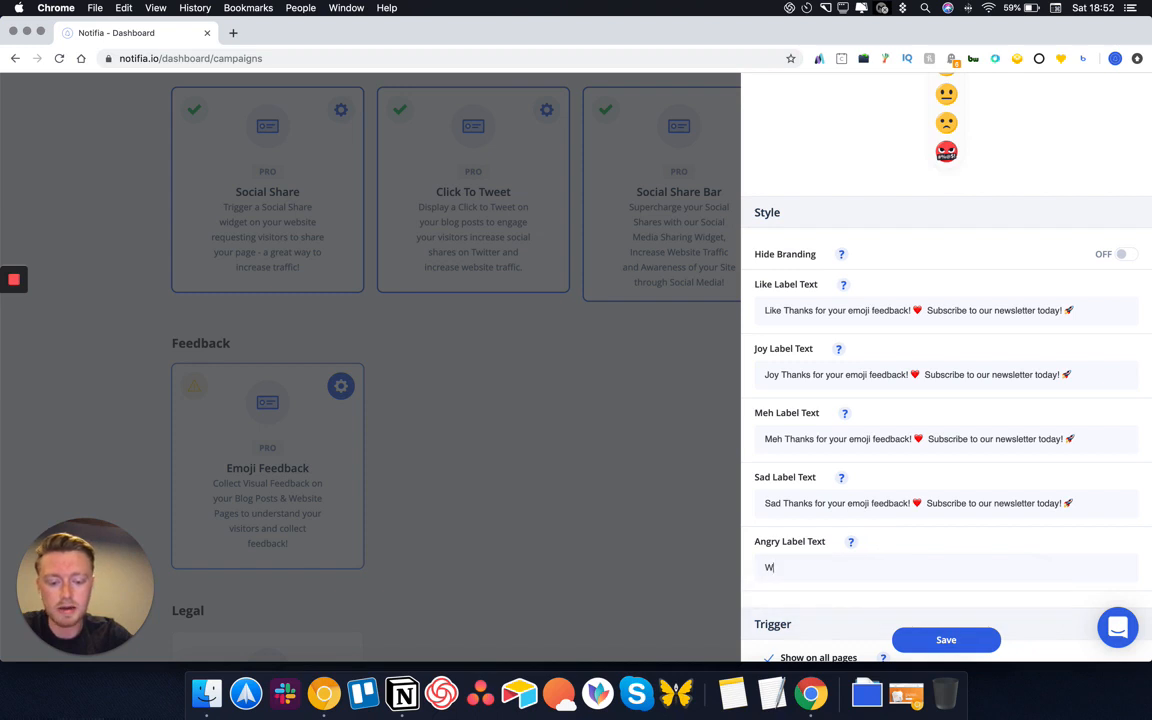
pyautogui.write('hat')
pyautogui.press('BackSpace')
pyautogui.press('BackSpace')
pyautogui.press('BackSpace')
pyautogui.press('BackSpace')
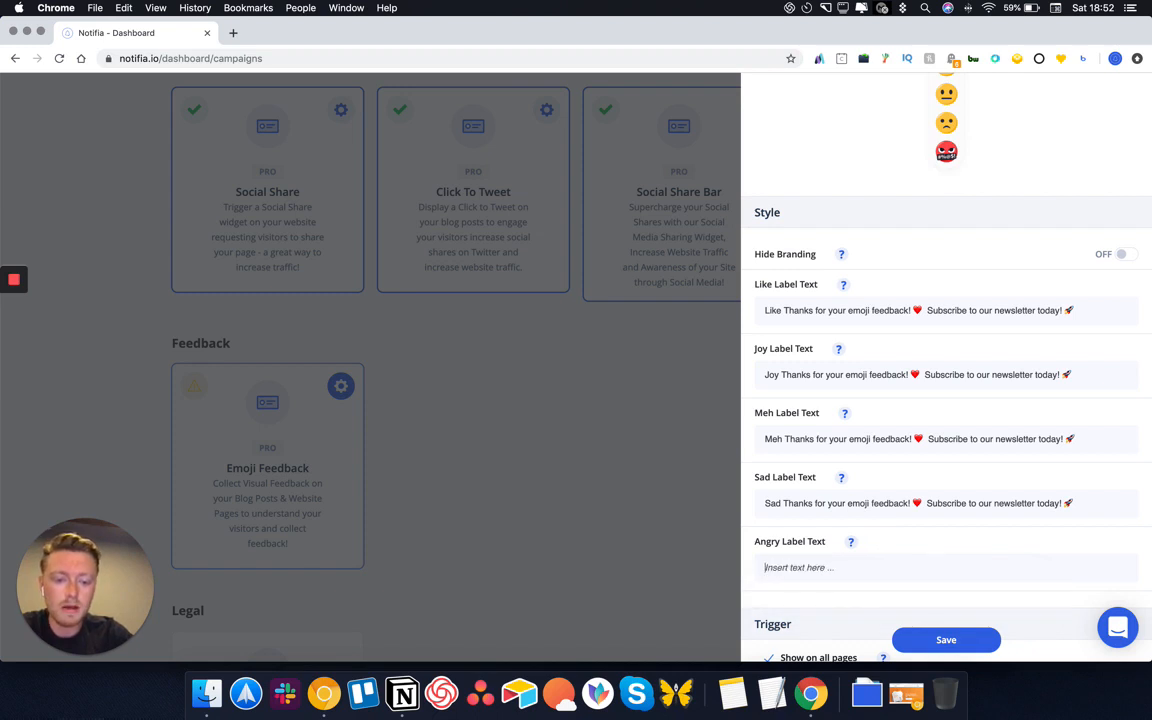
pyautogui.write('How can we improve?')
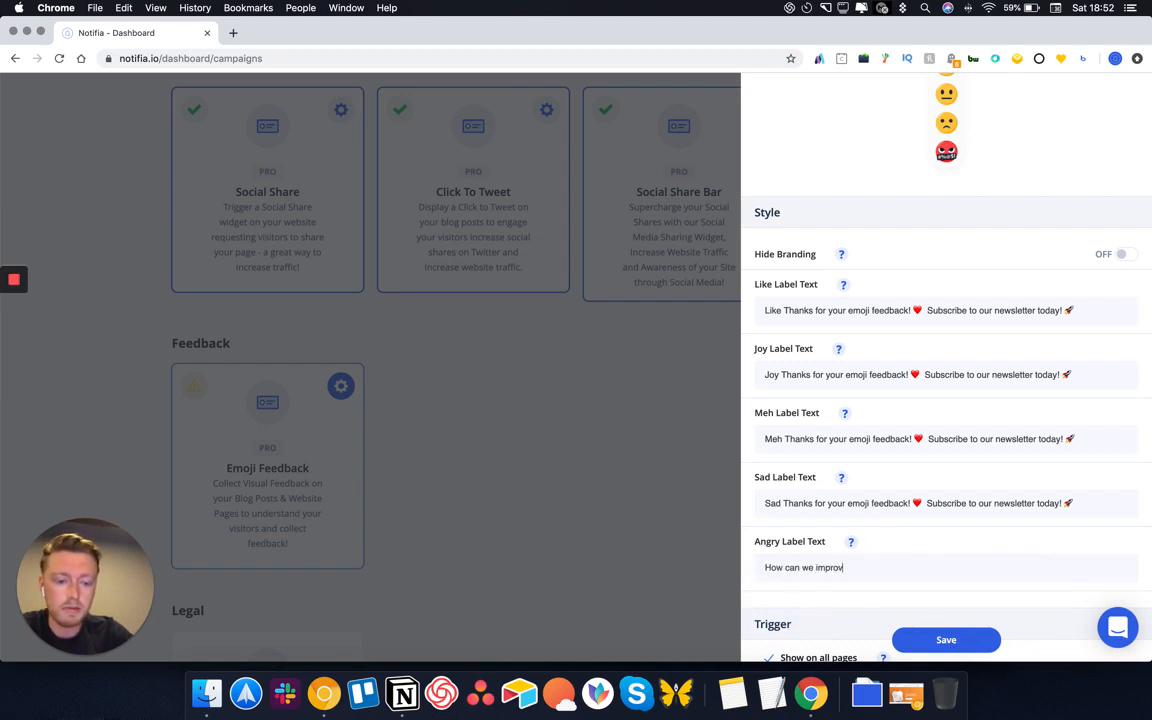
# Preview the Angry emoji follow-up form and try its Name, Email and message fields
pyautogui.click(947, 154)
pyautogui.scroll(1, 978, 167)
pyautogui.scroll(2, 977, 167)
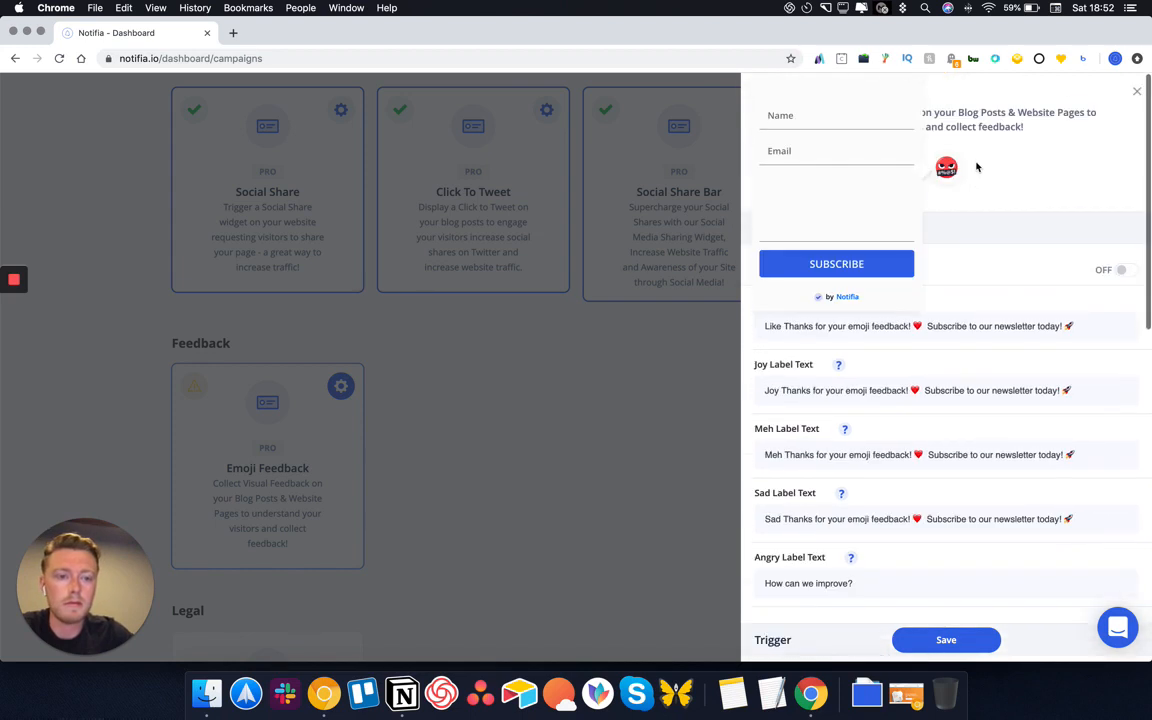
pyautogui.click(798, 118)
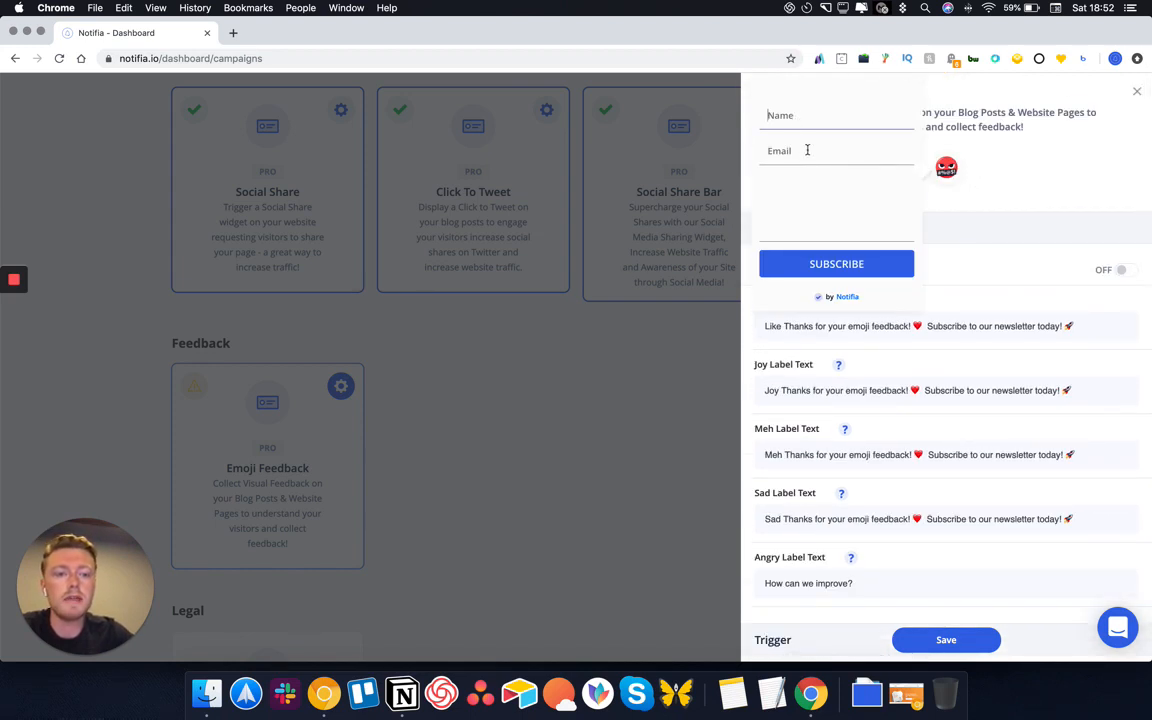
pyautogui.click(793, 157)
pyautogui.click(785, 176)
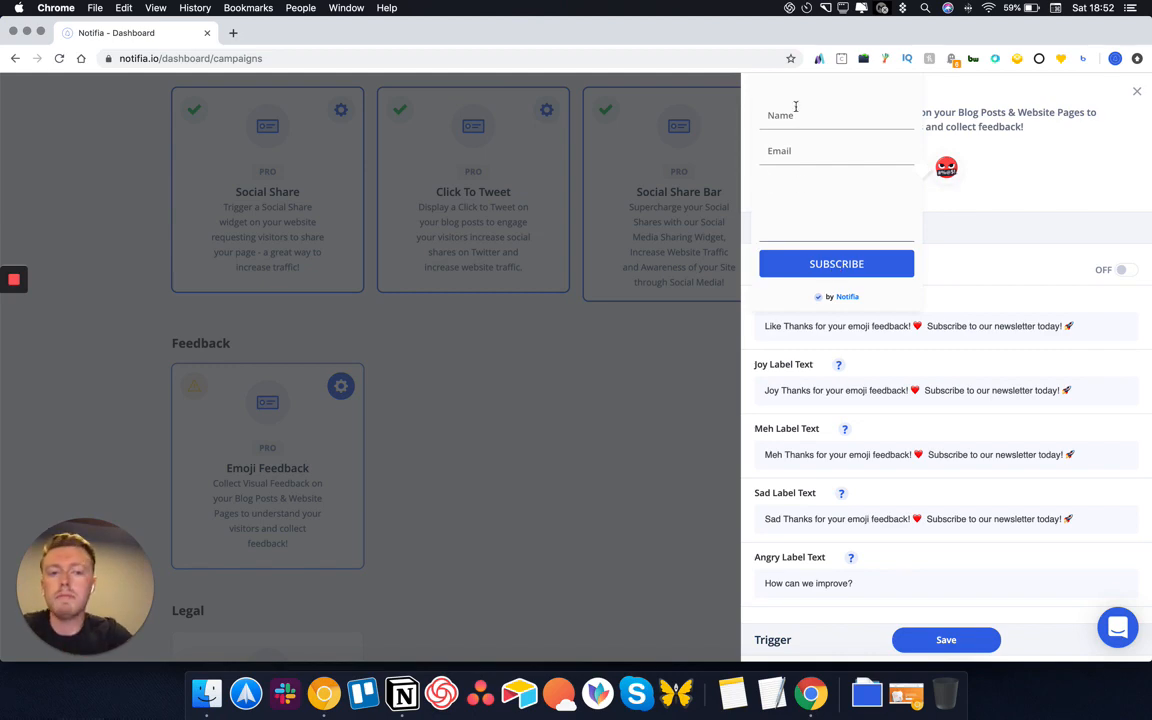
# Set Send Data to Webhook and save the Emoji Feedback settings
pyautogui.scroll(-5, 1020, 212)
pyautogui.scroll(-5, 1020, 212)
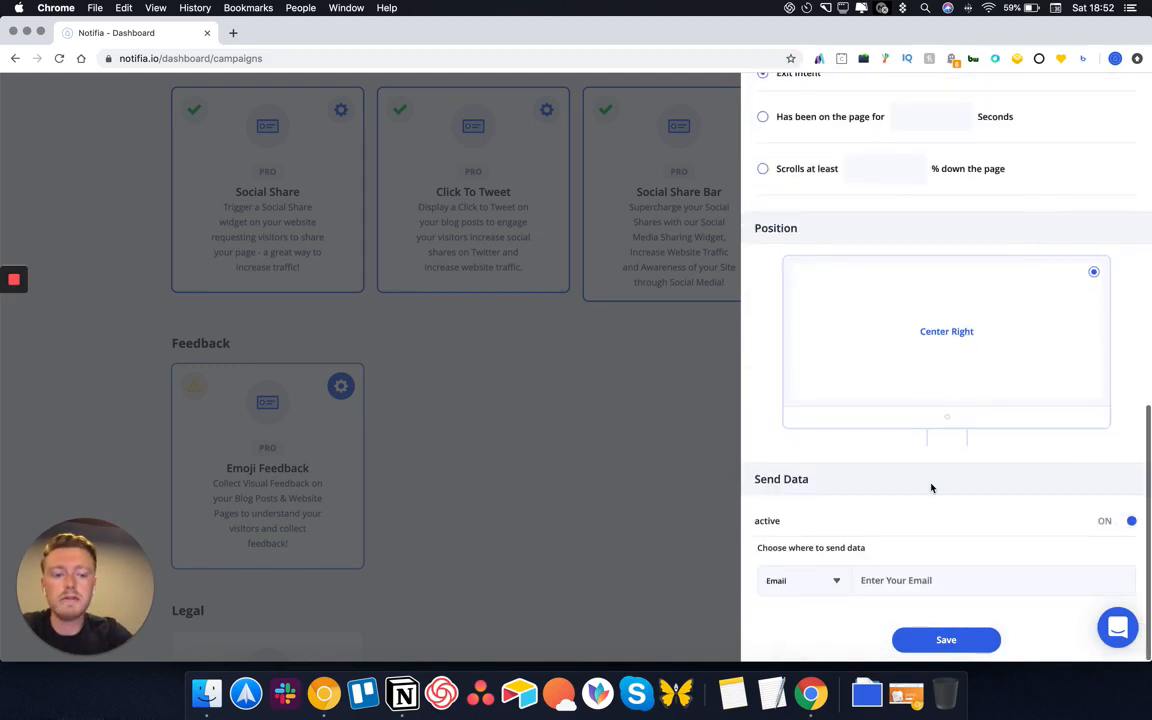
pyautogui.click(810, 580)
pyautogui.click(805, 636)
pyautogui.click(934, 583)
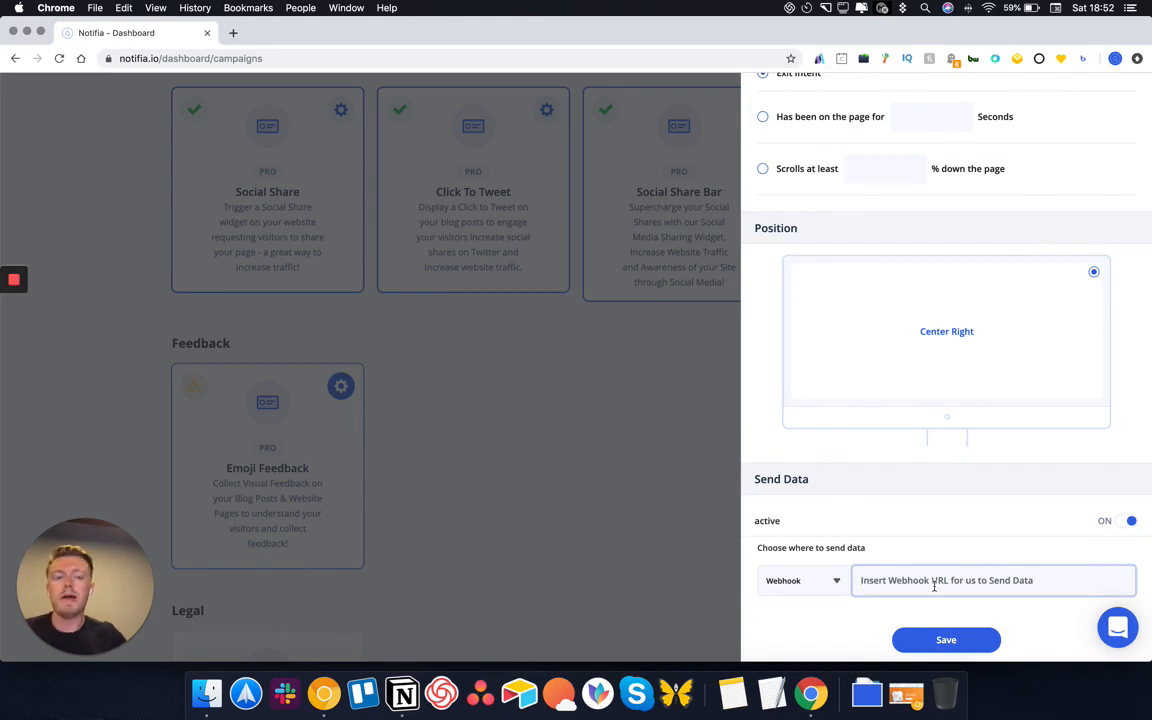
pyautogui.click(935, 638)
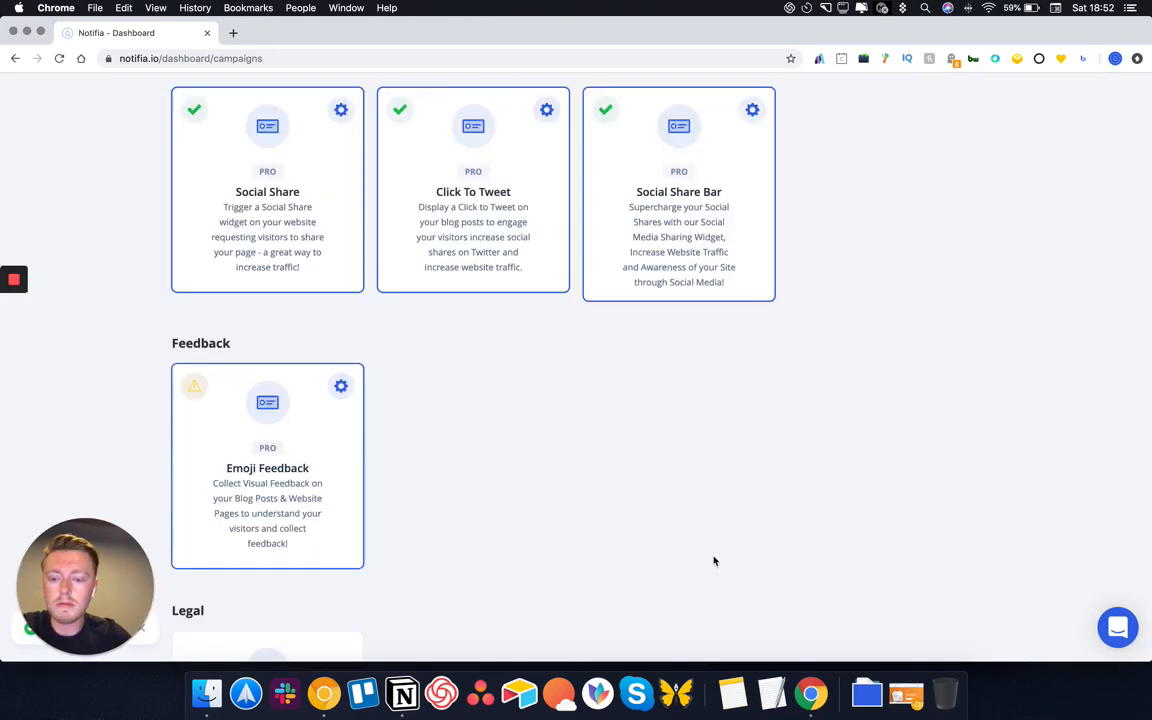
pyautogui.scroll(-3, 657, 552)
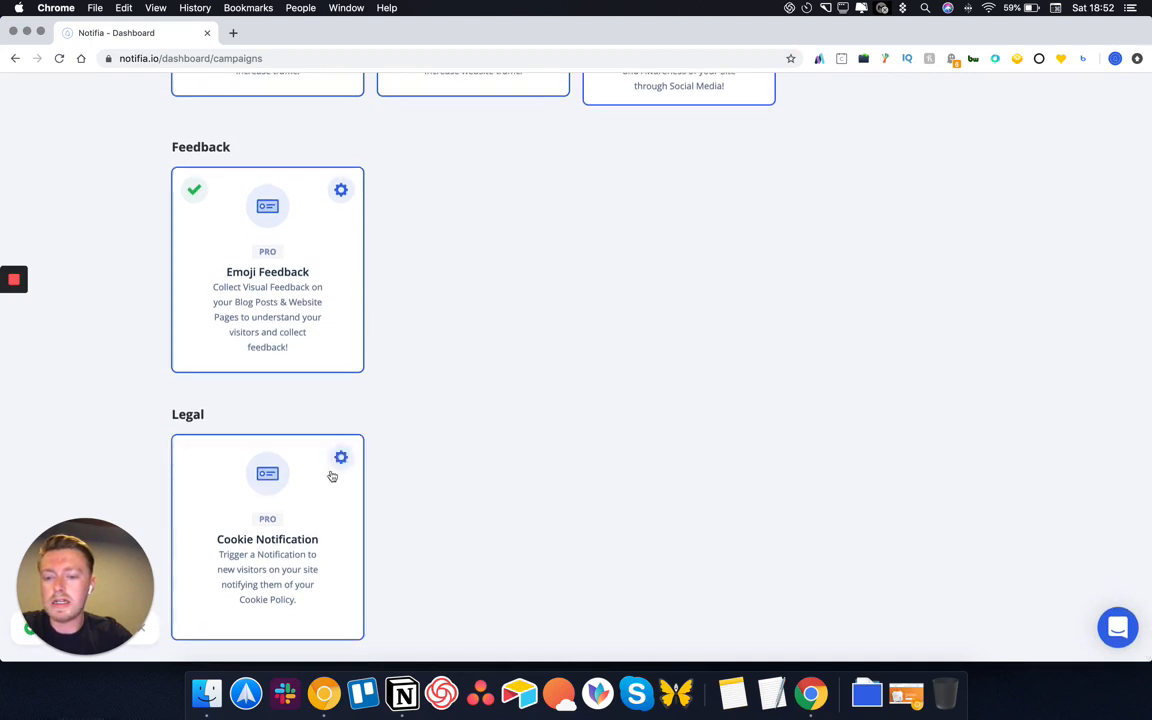
pyautogui.click(341, 457)
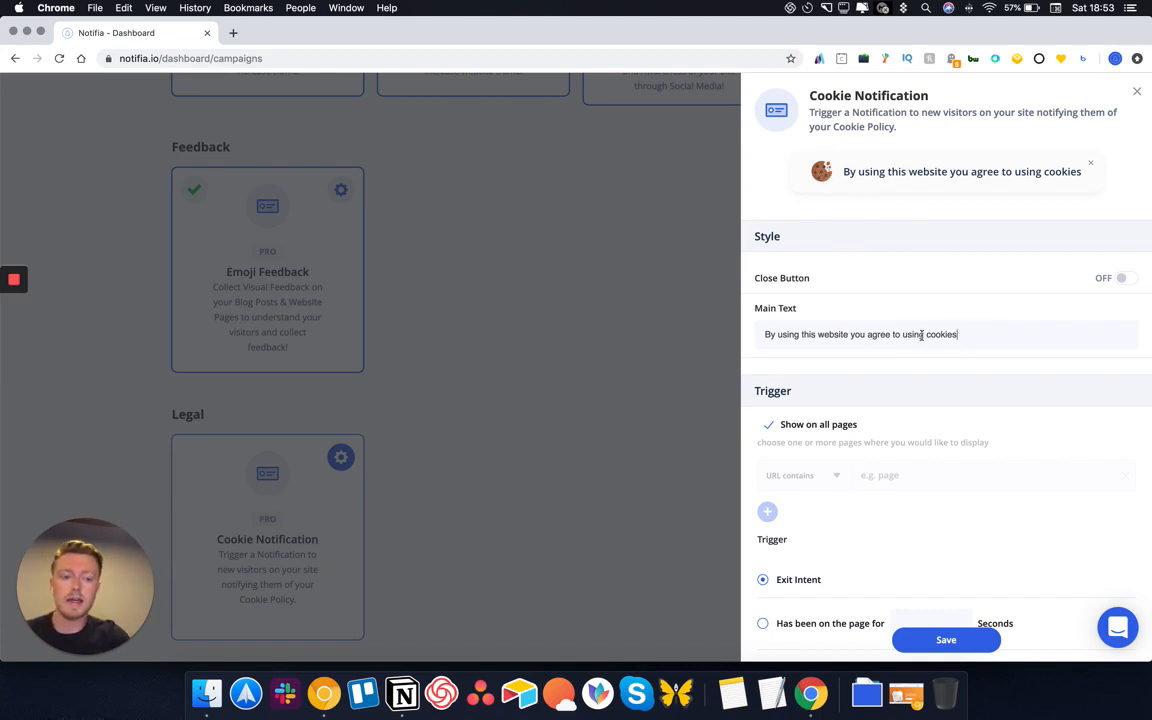
pyautogui.moveTo(957, 334); pyautogui.dragTo(894, 334)
pyautogui.click(800, 340)
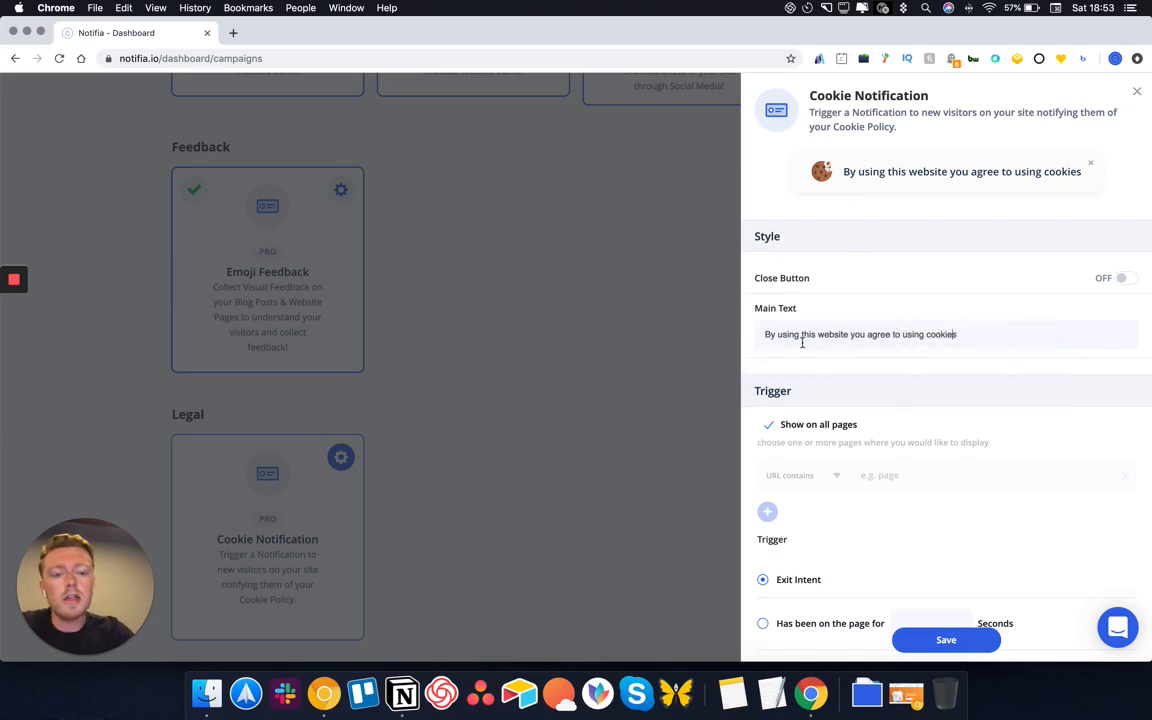
pyautogui.moveTo(977, 334); pyautogui.dragTo(923, 334)
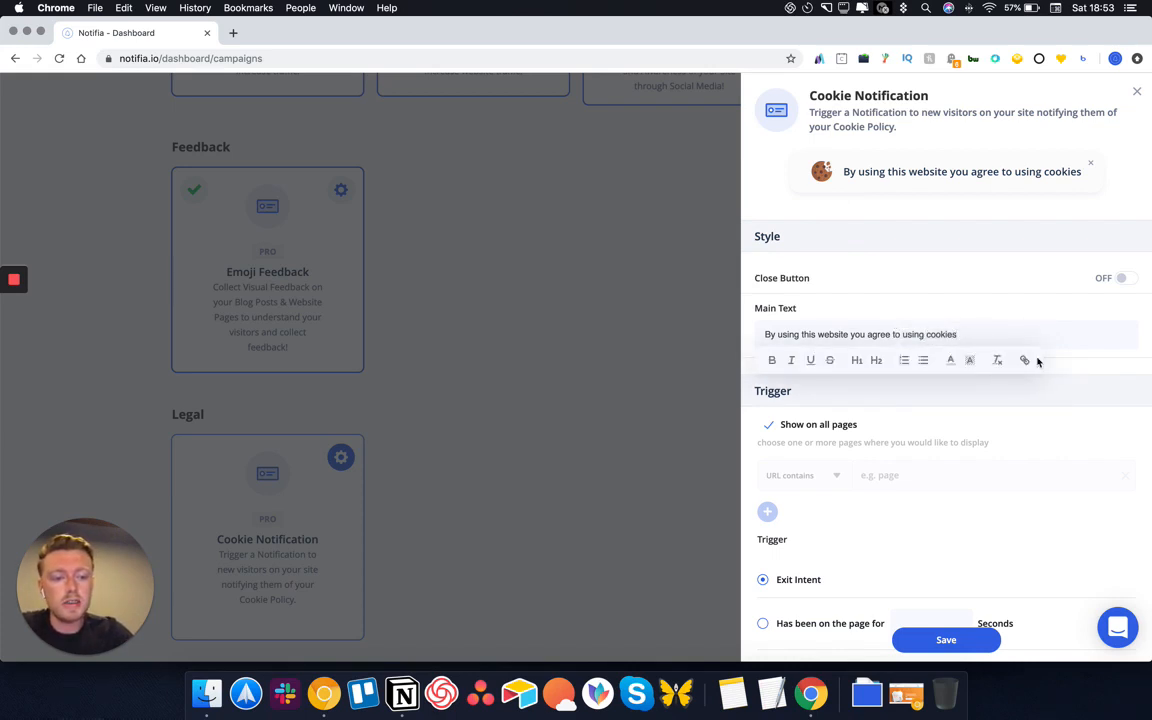
pyautogui.click(980, 358)
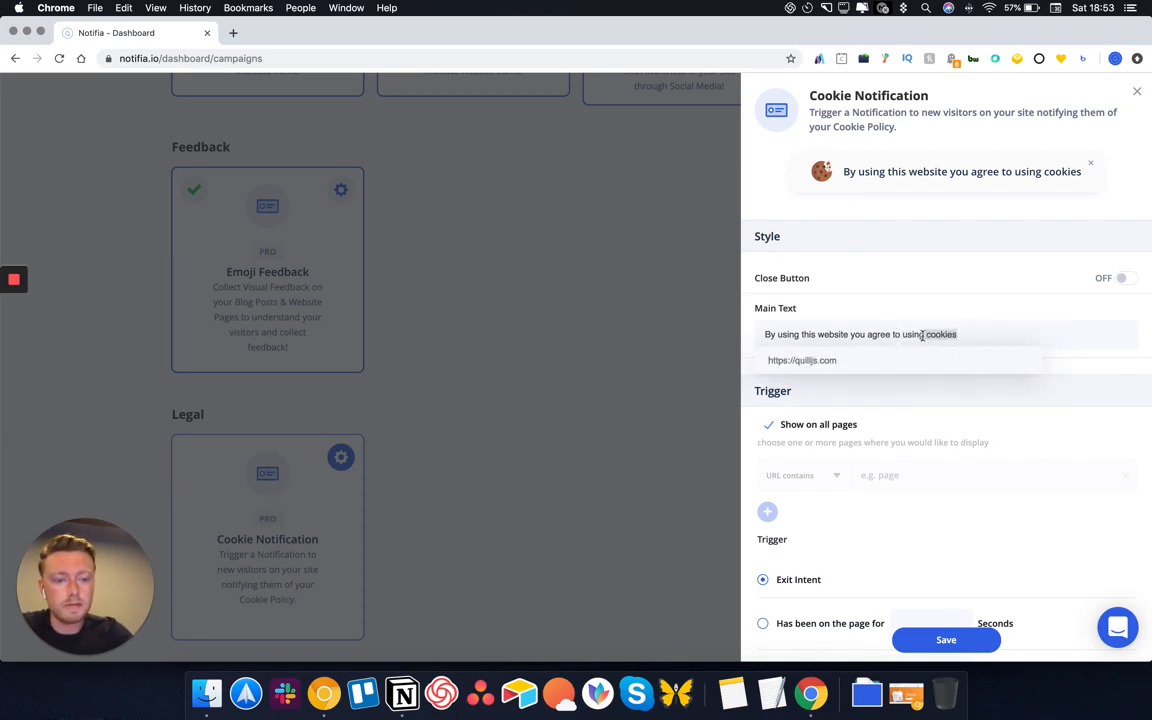
pyautogui.click(1025, 360)
pyautogui.click(1025, 360)
pyautogui.write('h')
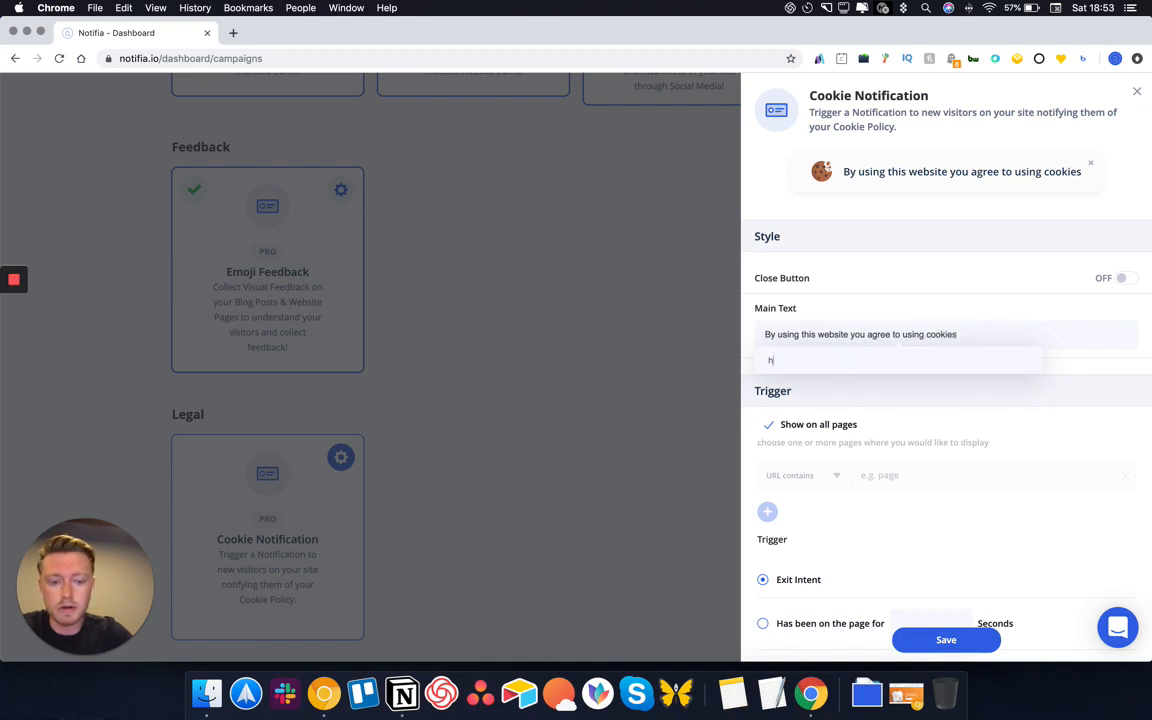
pyautogui.write('ttps://notifia.io')
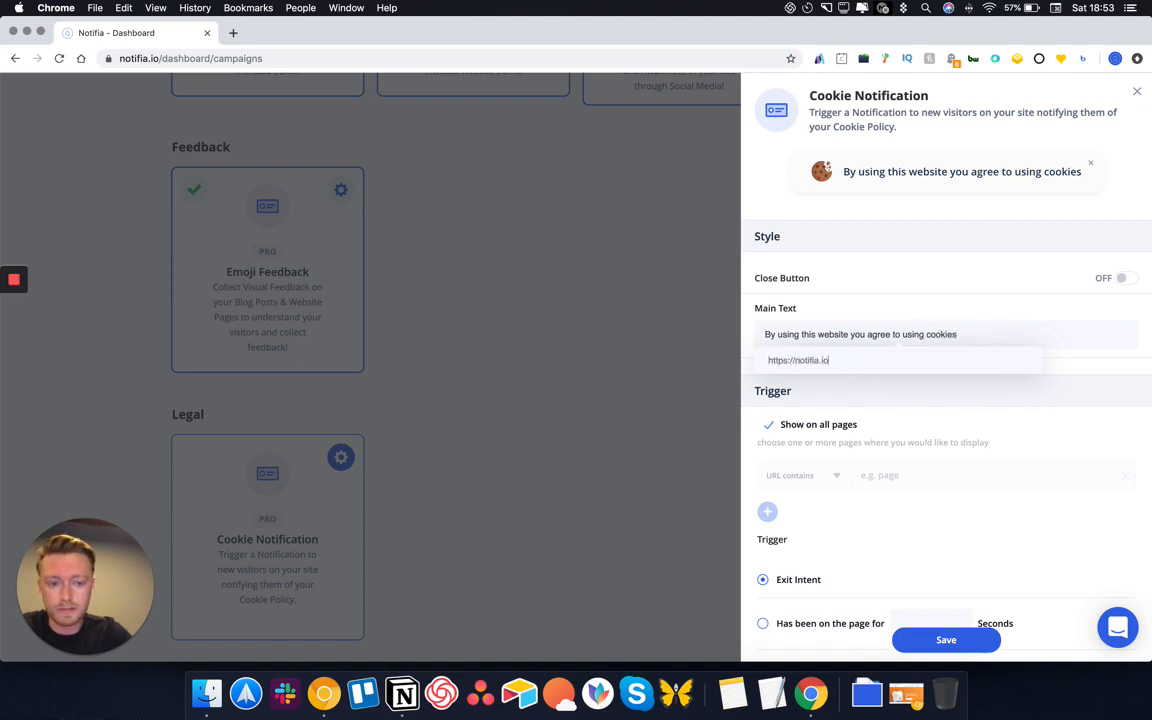
pyautogui.write('/privacy')
pyautogui.press('Return')
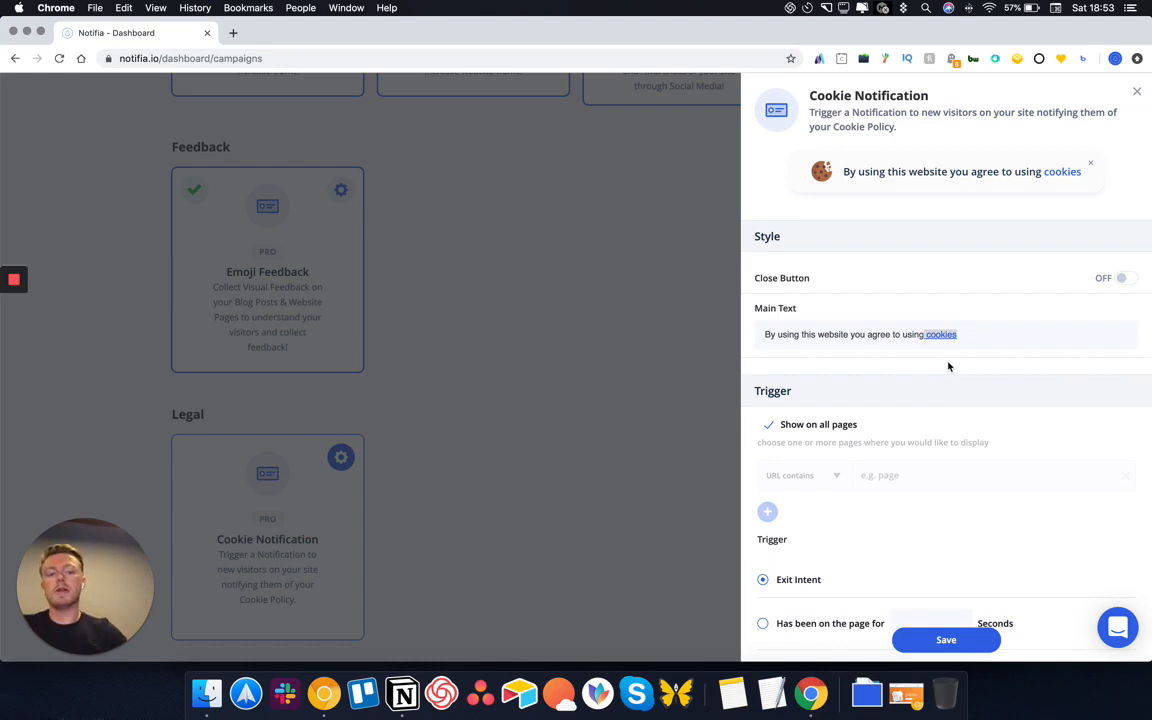
pyautogui.click(944, 639)
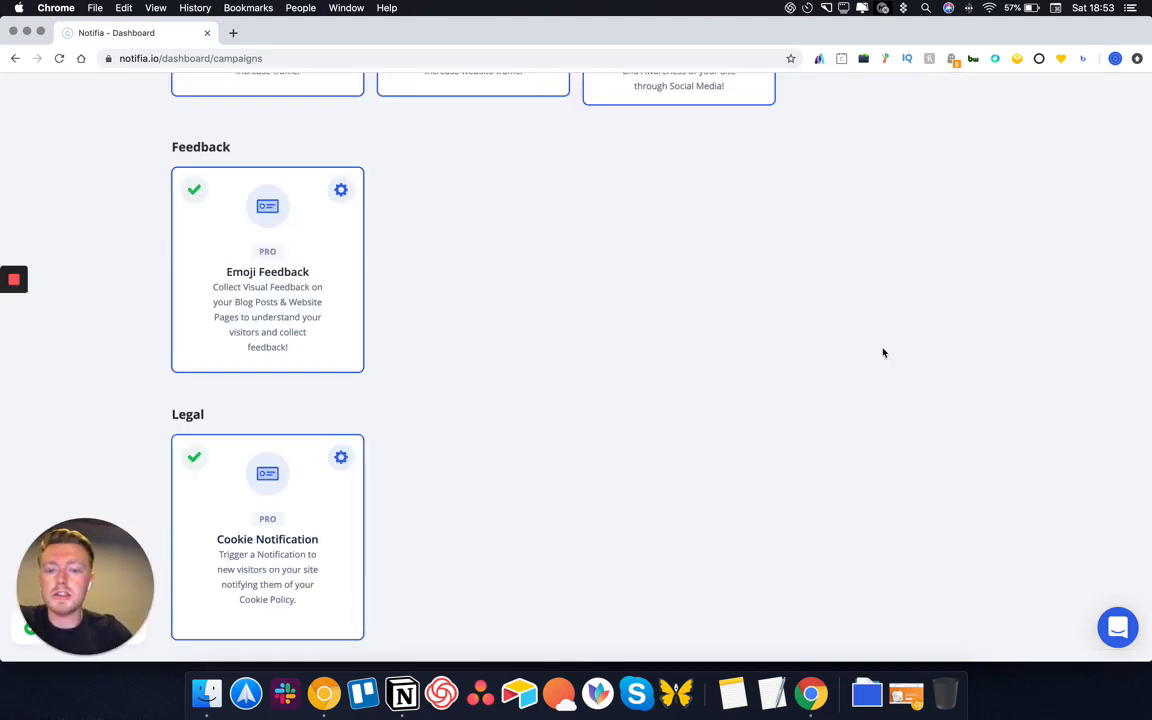
# Save the Demo campaign, review its widgets, switch it ON, and open a new browser tab
pyautogui.scroll(12, 547, 425)
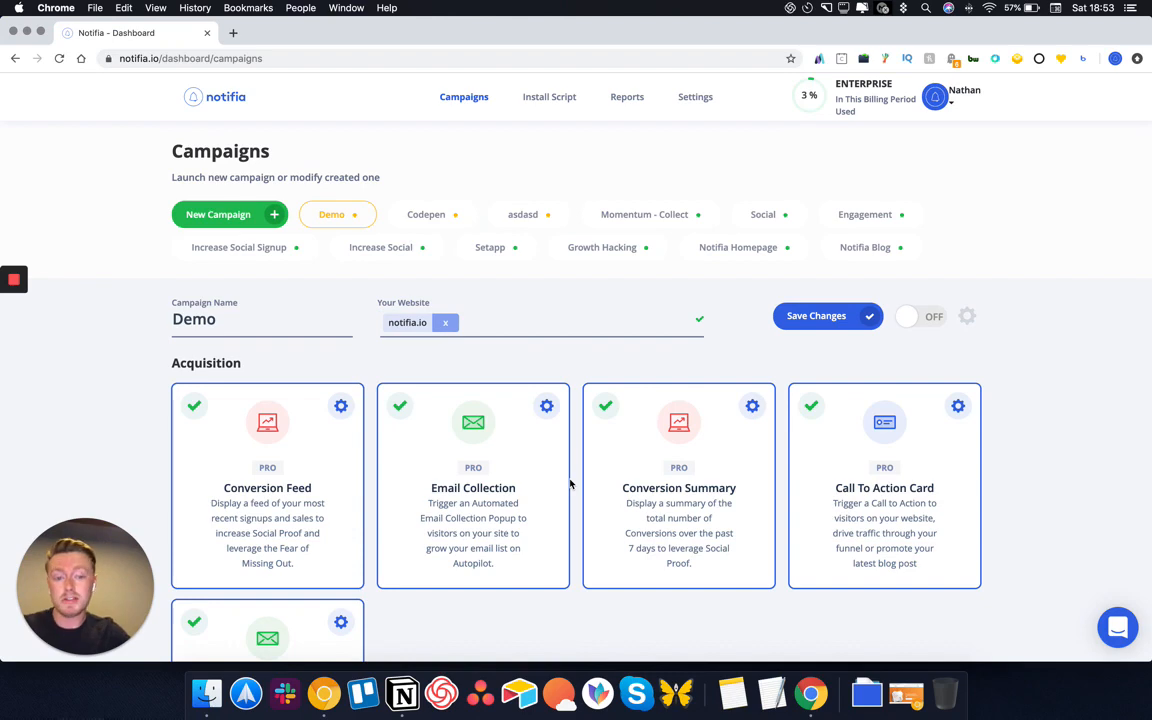
pyautogui.click(852, 322)
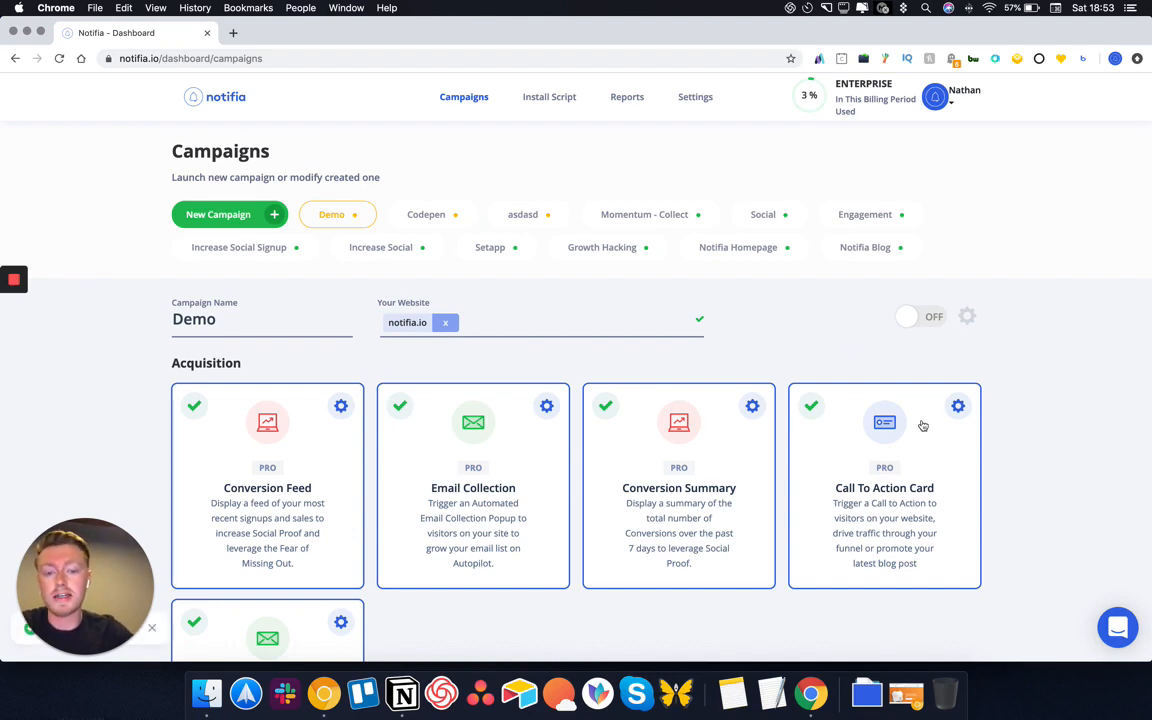
pyautogui.scroll(-4, 920, 430)
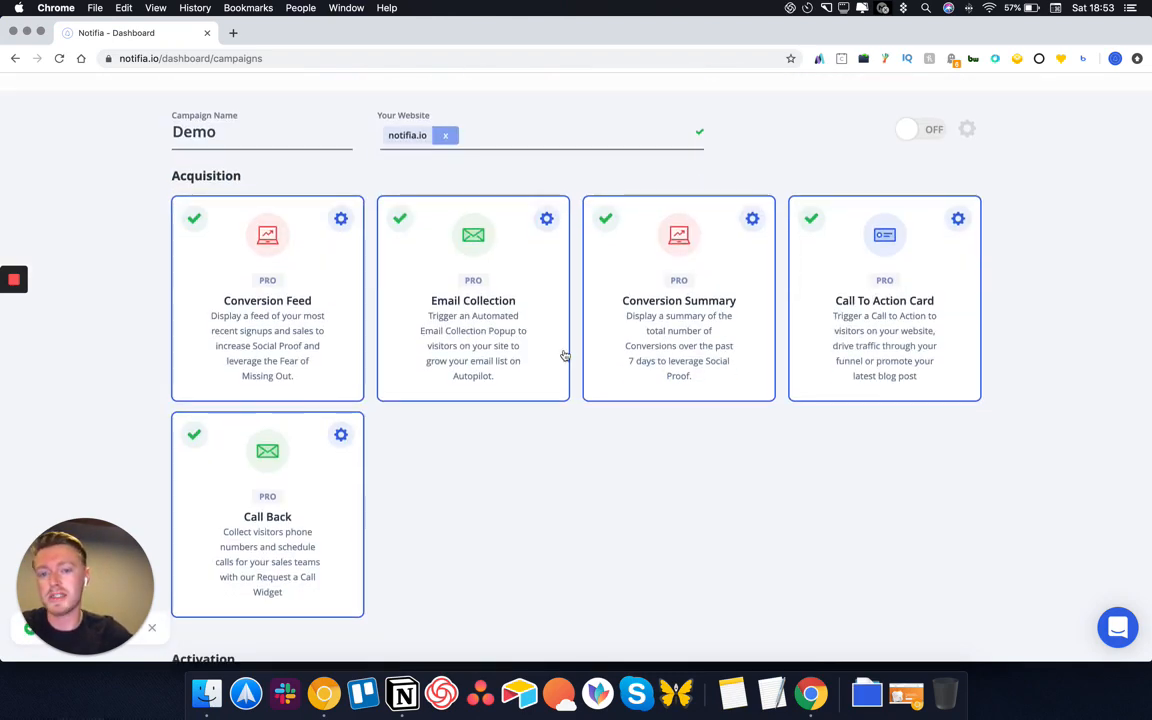
pyautogui.scroll(-10, 989, 300)
pyautogui.scroll(-6, 717, 415)
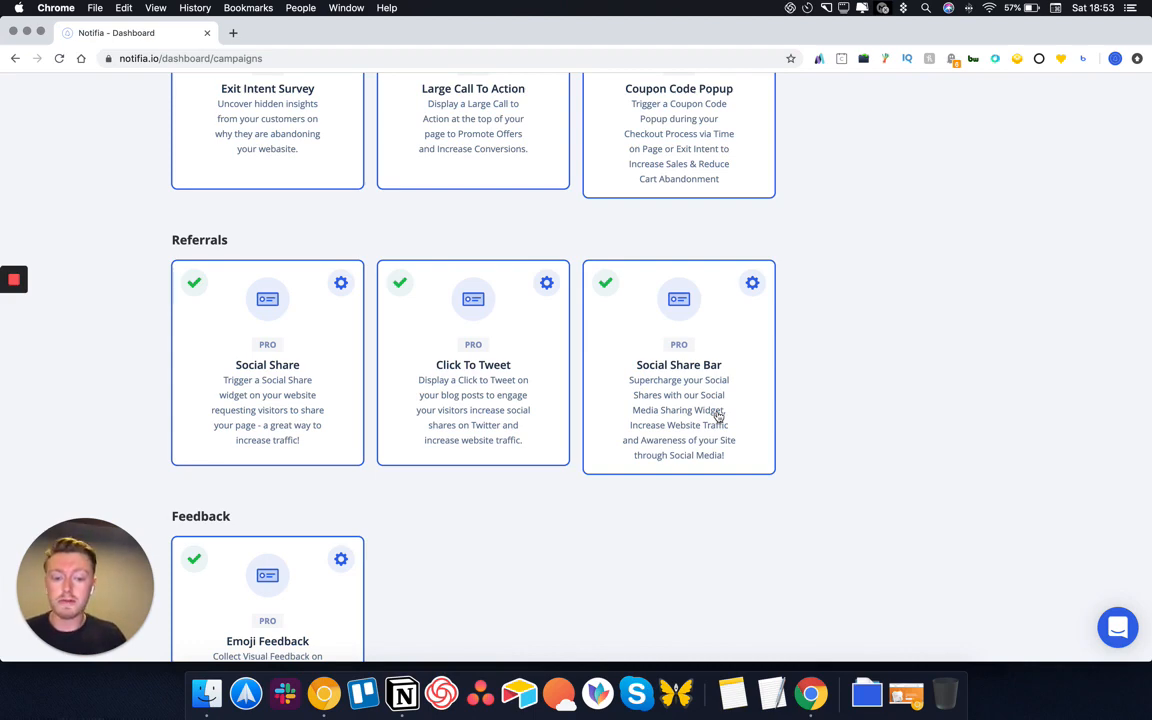
pyautogui.scroll(10, 1118, 316)
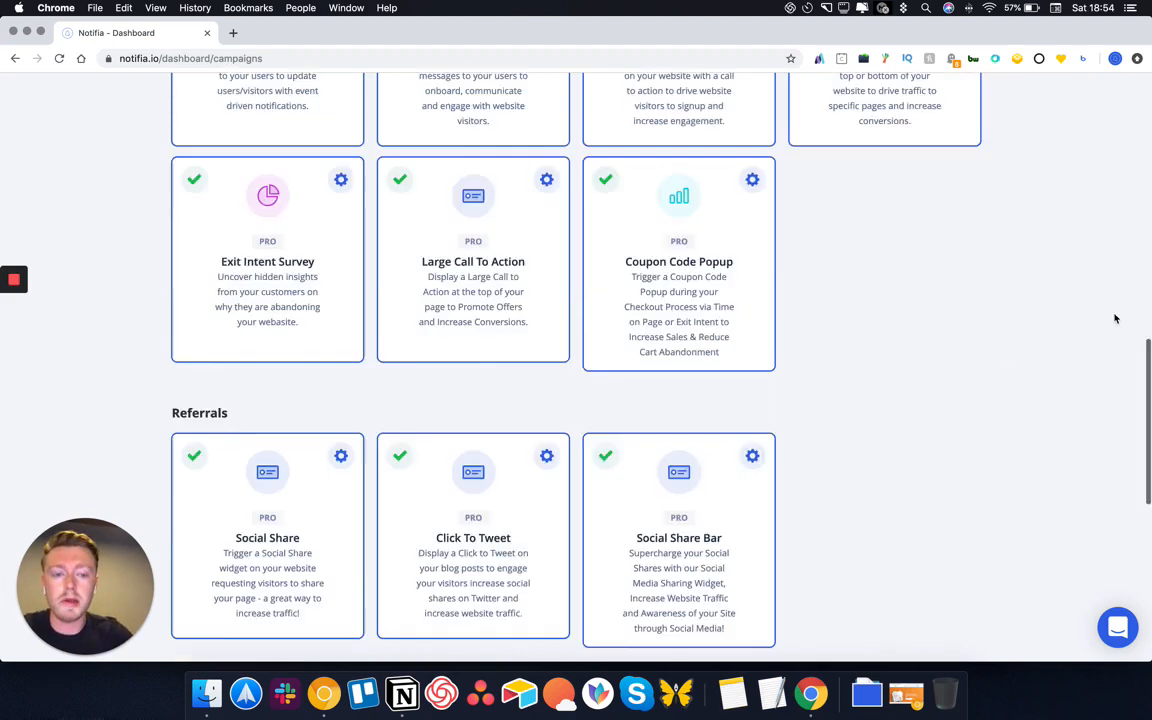
pyautogui.click(928, 318)
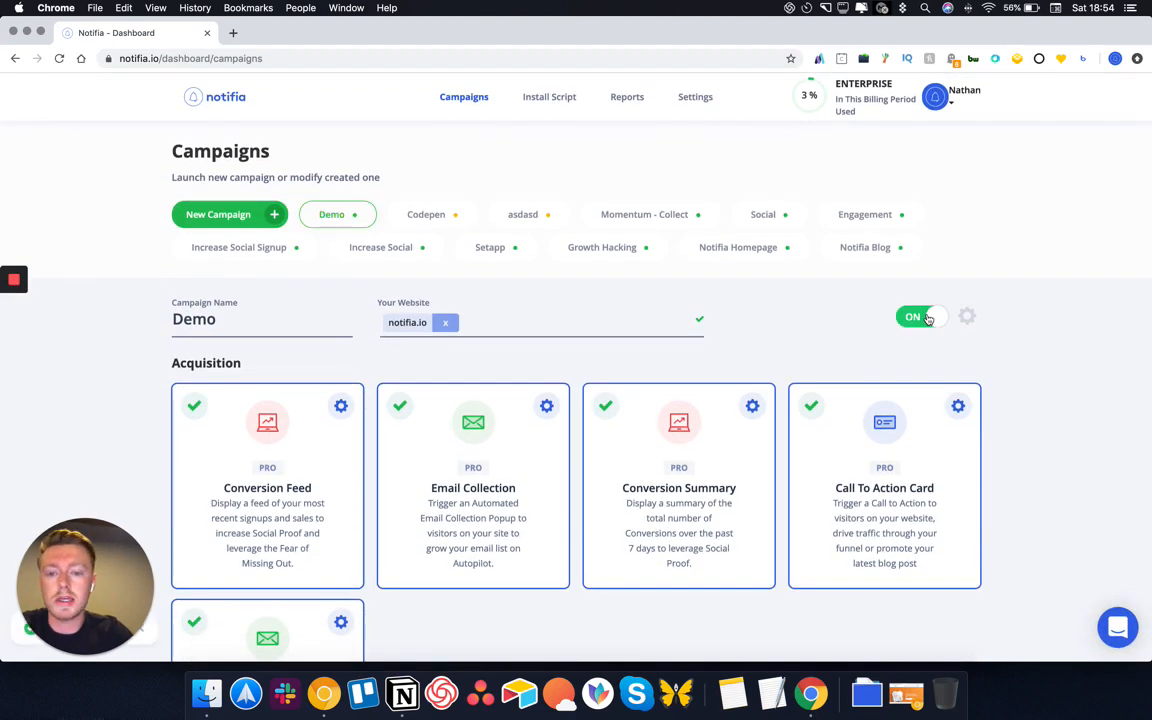
pyautogui.click(233, 34)
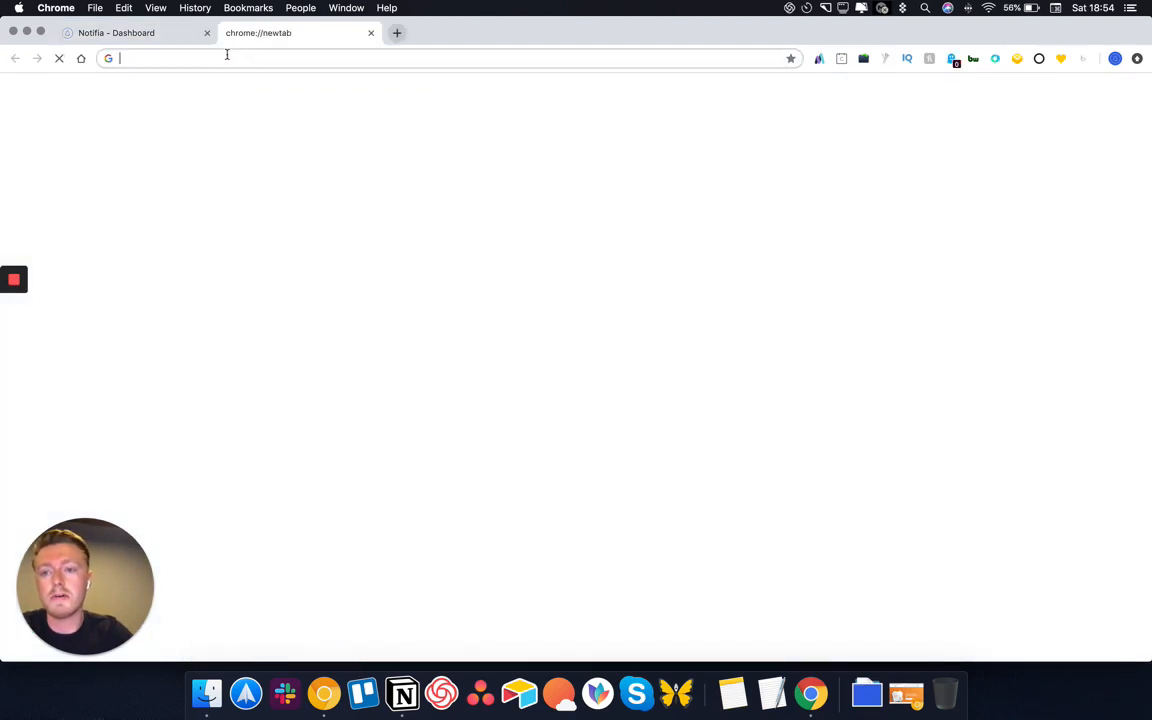
# Load notifia.io and scroll its homepage to check the live widgets, then return to the dashboard
pyautogui.write('notifia')
pyautogui.press('Return')
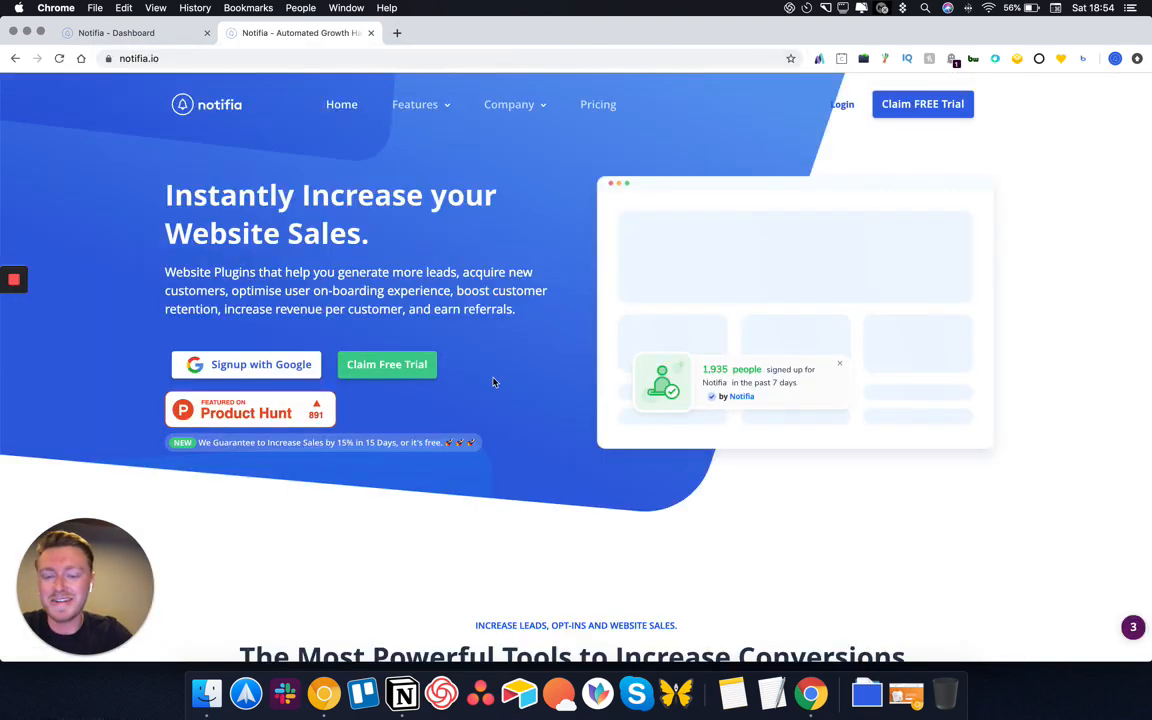
pyautogui.scroll(-5, 493, 382)
pyautogui.scroll(-10, 493, 382)
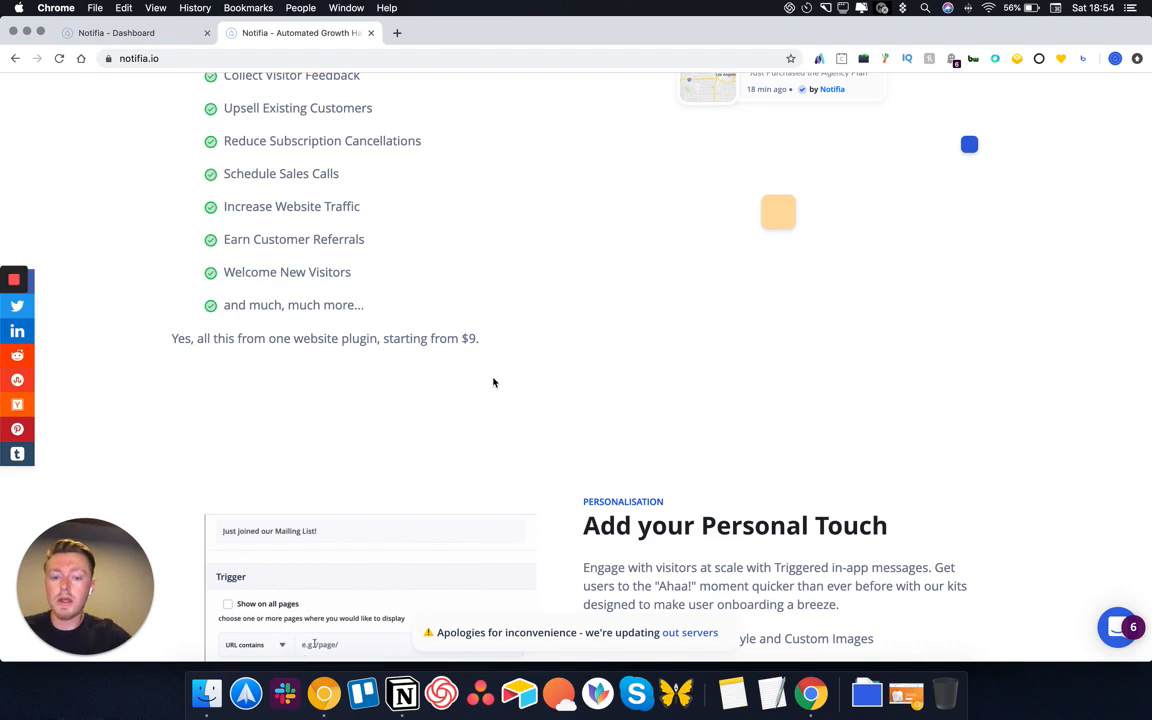
pyautogui.scroll(-4, 627, 419)
pyautogui.scroll(-3, 627, 415)
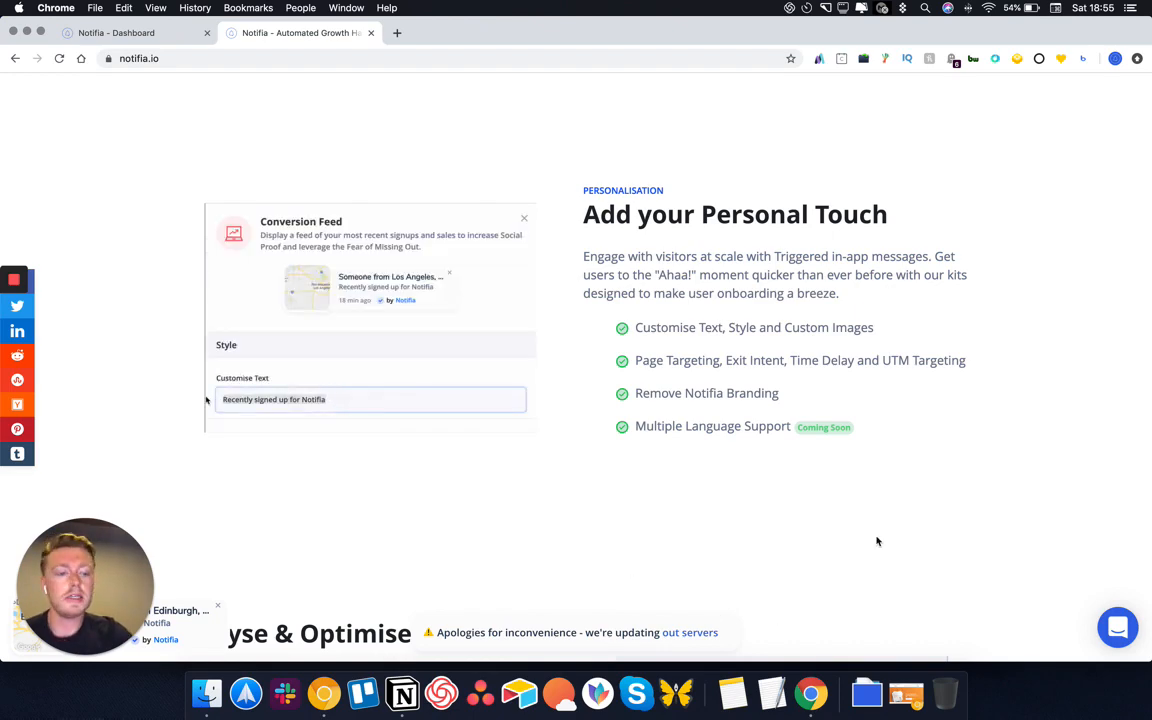
pyautogui.scroll(-10, 877, 541)
pyautogui.scroll(-3, 877, 541)
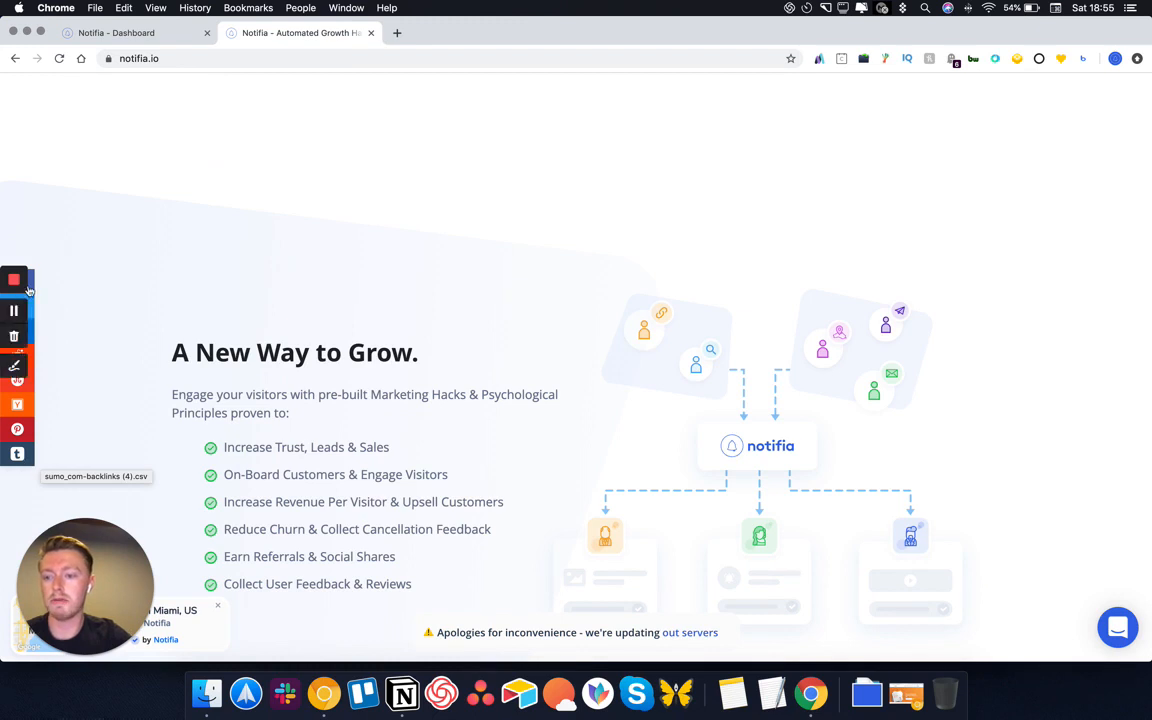
pyautogui.click(135, 33)
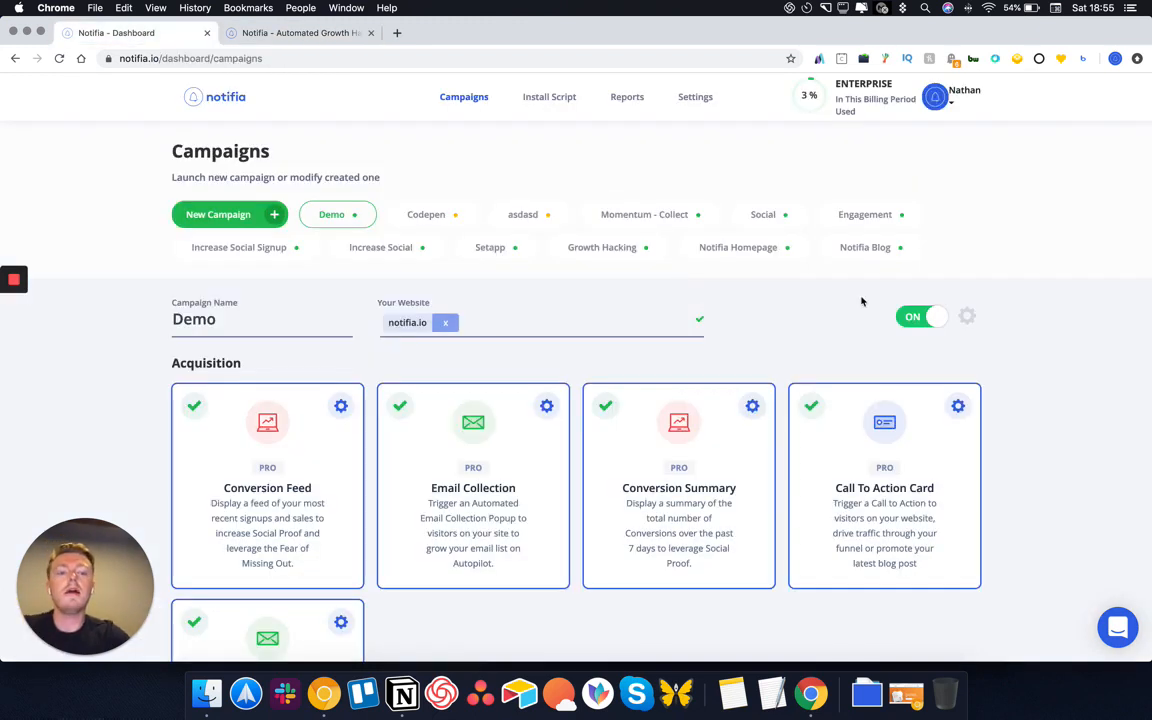
# Open blog.notifia.io in a new tab and go to the Content Lockers article
pyautogui.click(916, 316)
pyautogui.click(397, 33)
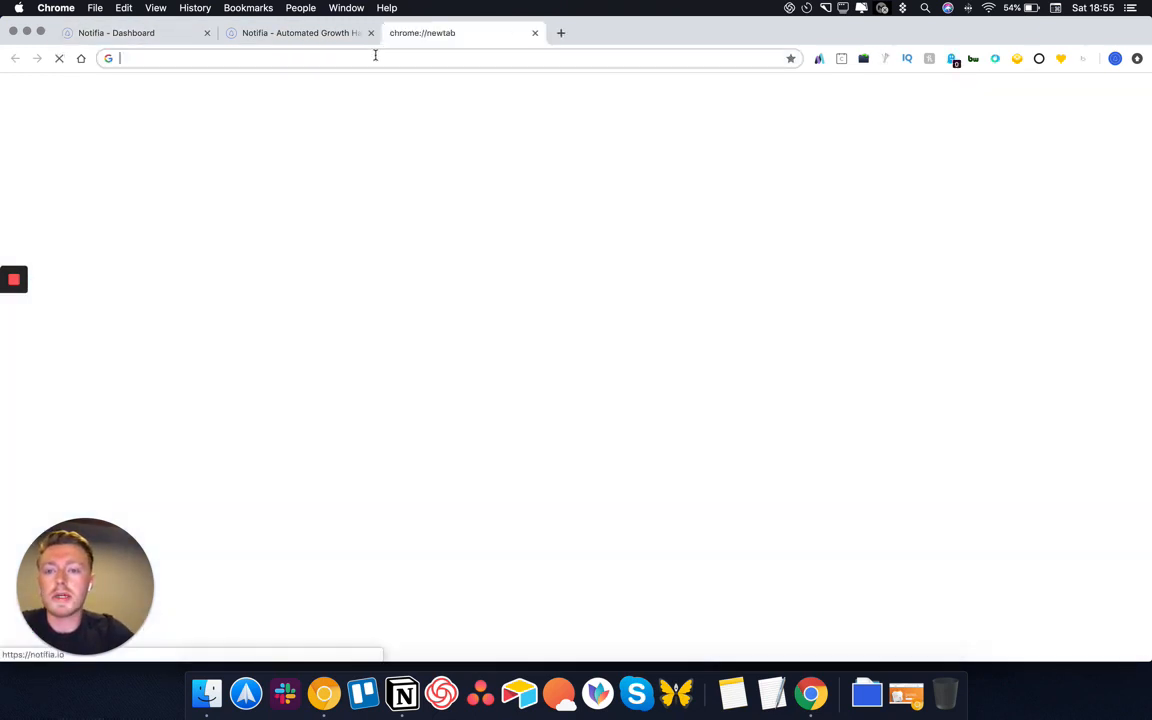
pyautogui.write('blog.notifia.io')
pyautogui.press('Return')
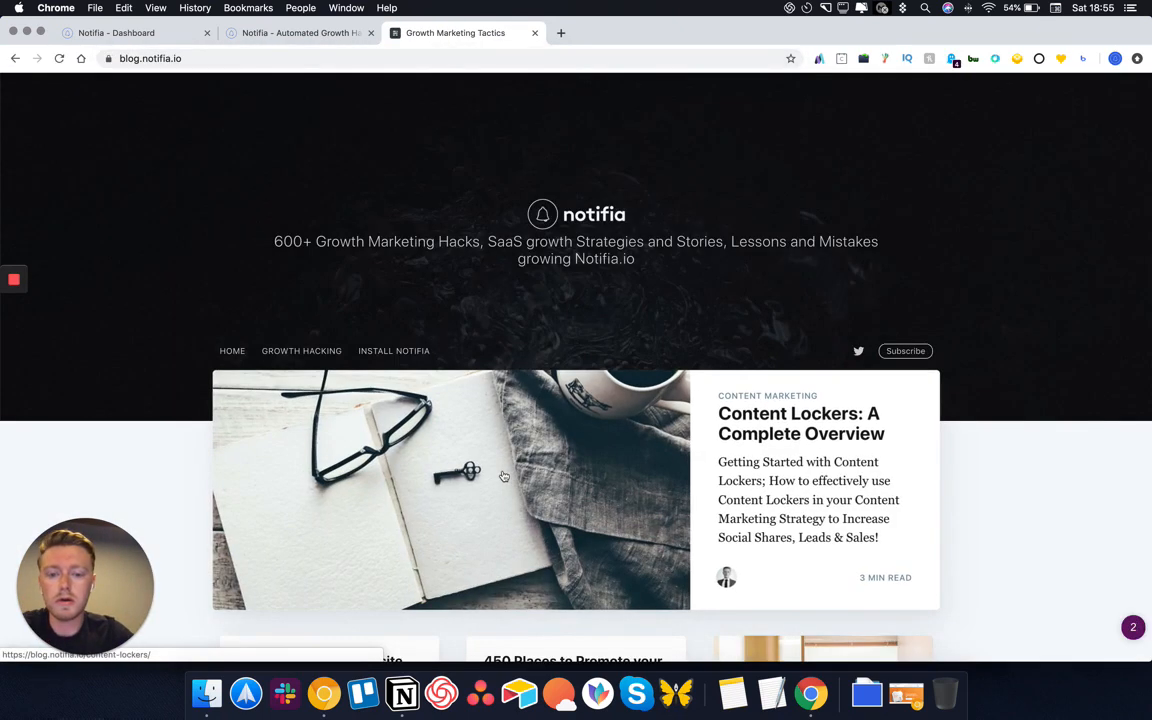
pyautogui.click(504, 476)
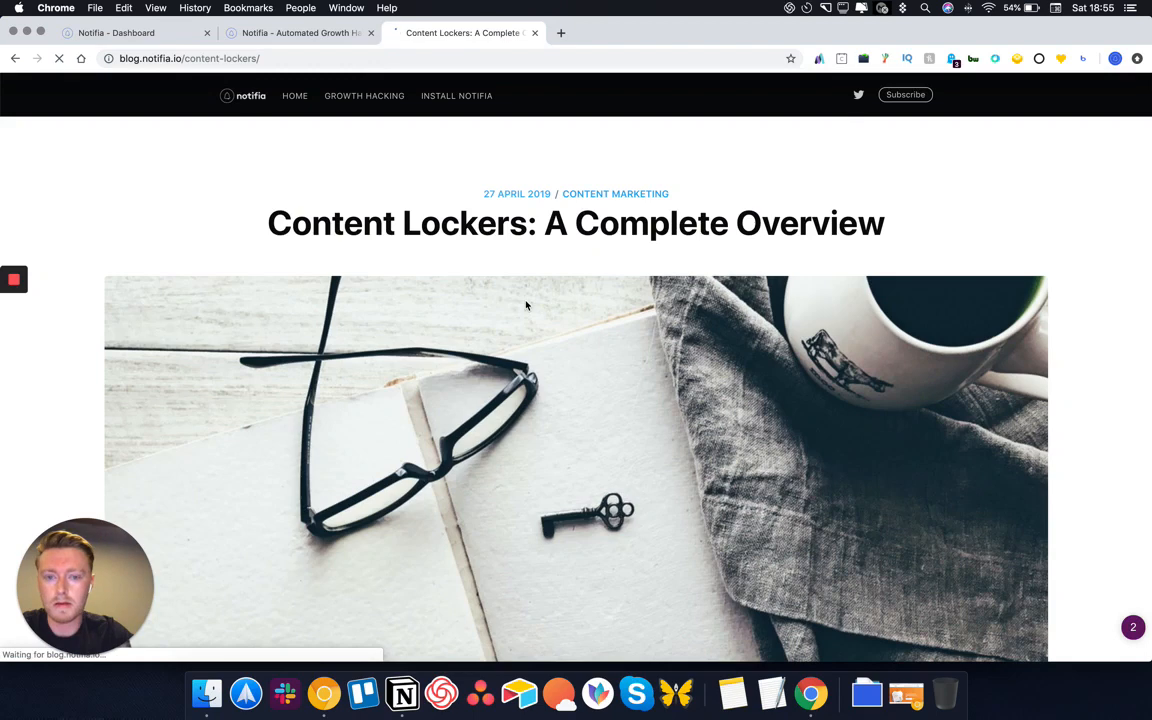
# React to the article with the Like emoji and start filling the newsletter Name field
pyautogui.scroll(-3, 526, 305)
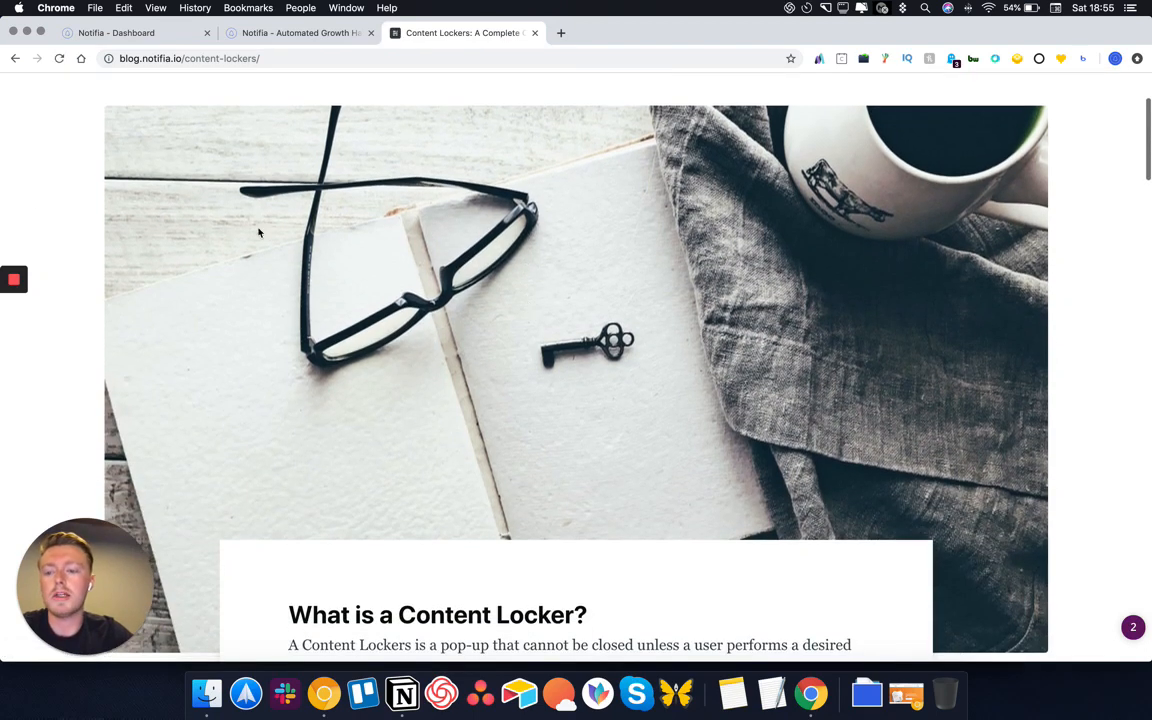
pyautogui.scroll(-4, 640, 414)
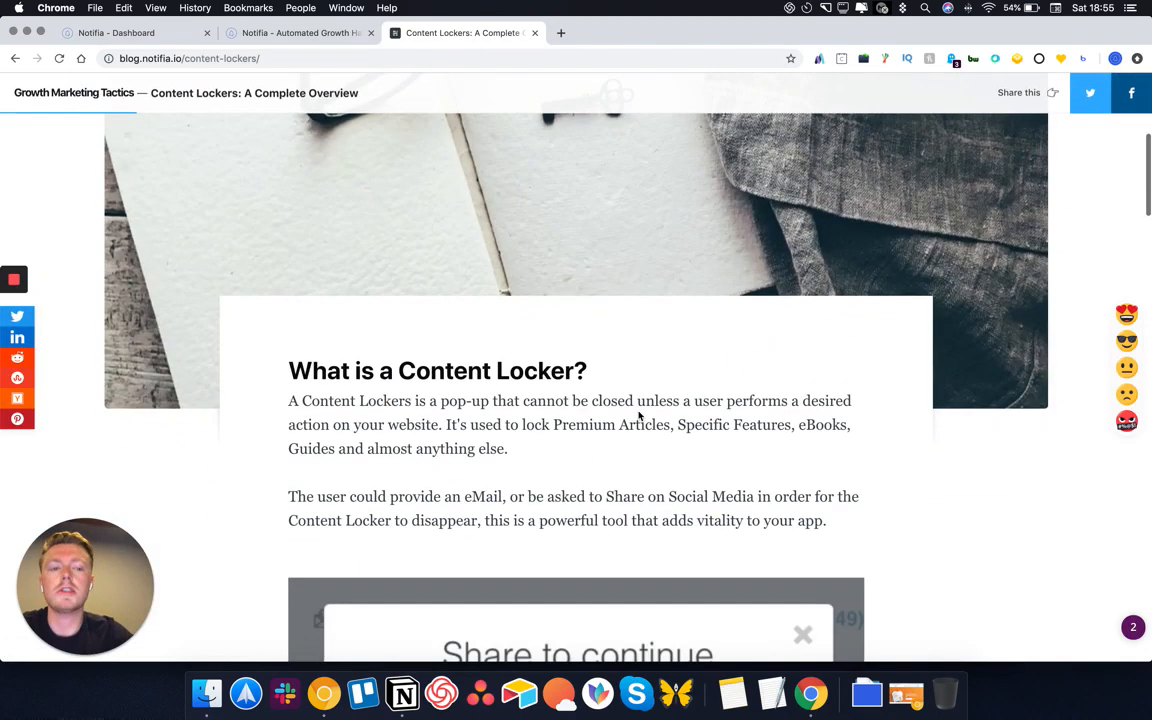
pyautogui.scroll(-4, 640, 414)
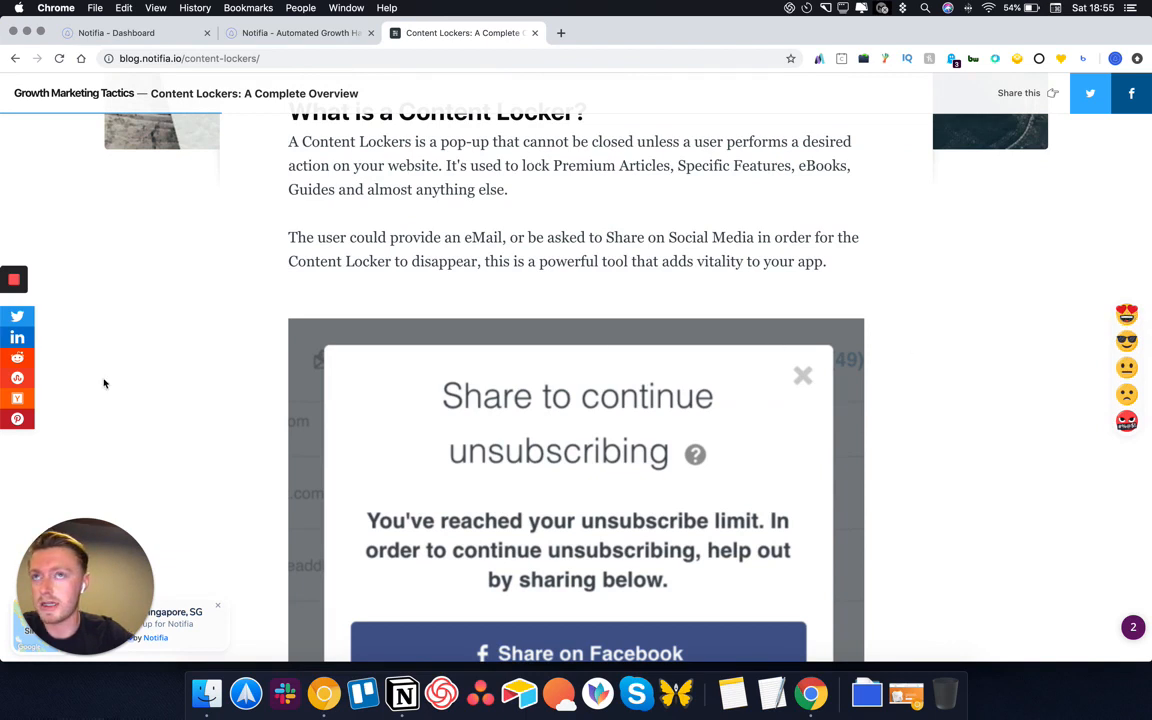
pyautogui.click(1126, 313)
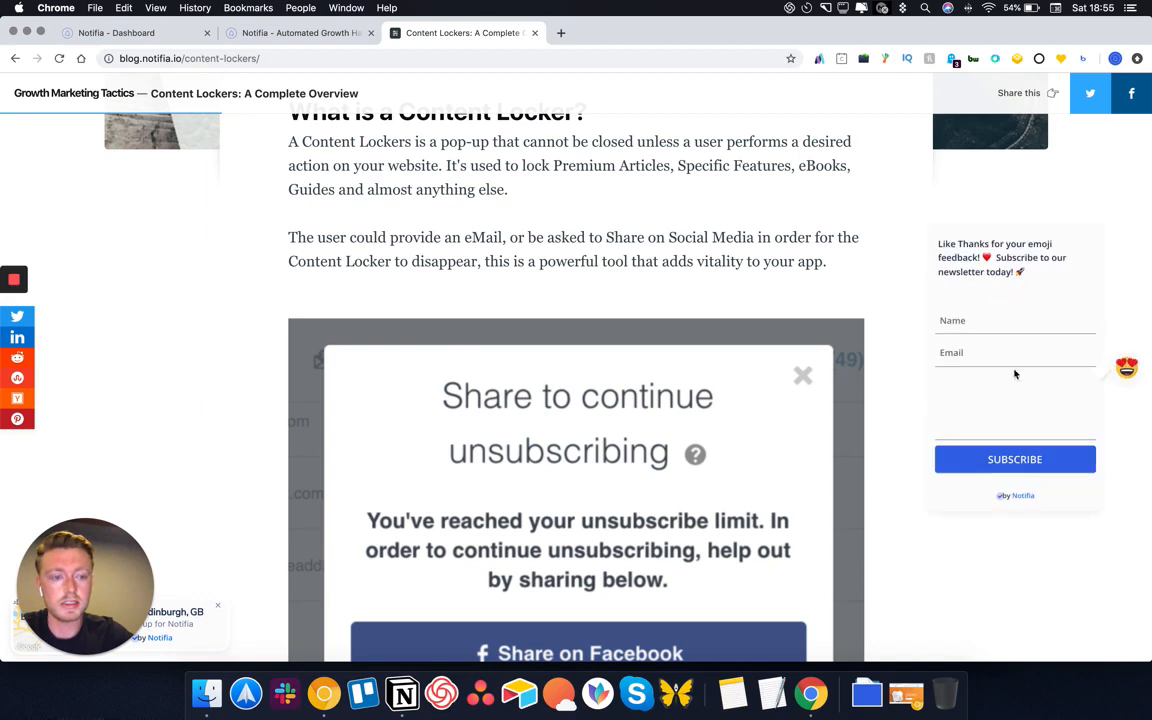
pyautogui.click(970, 321)
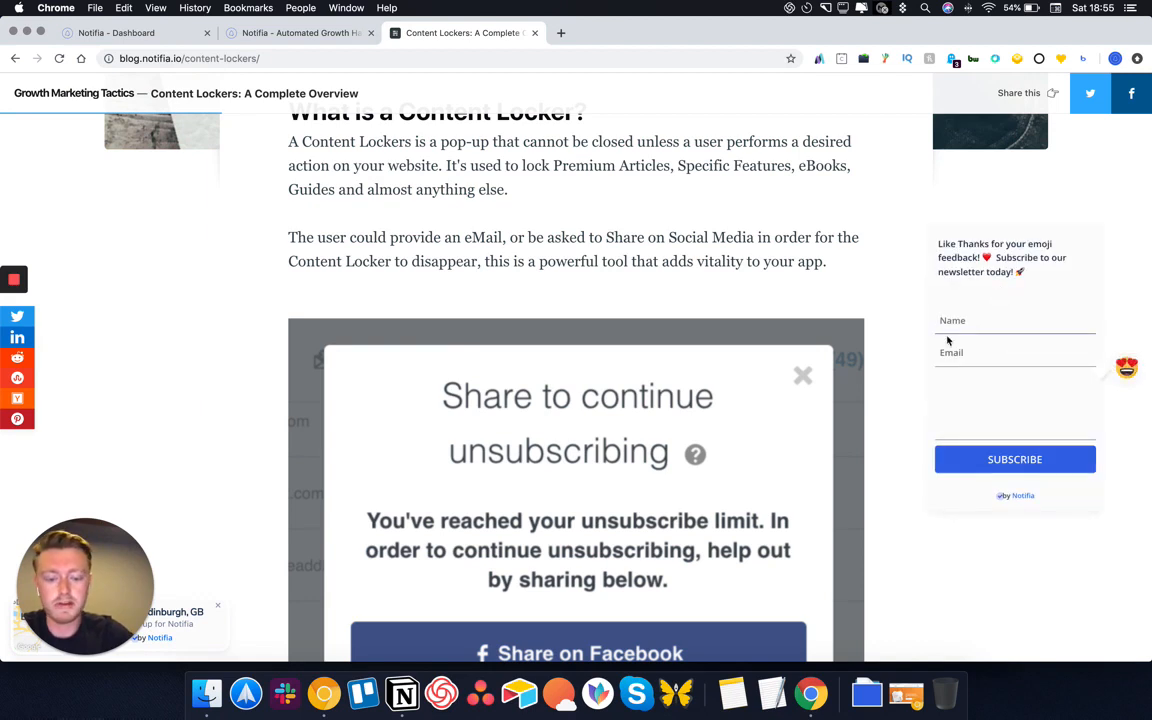
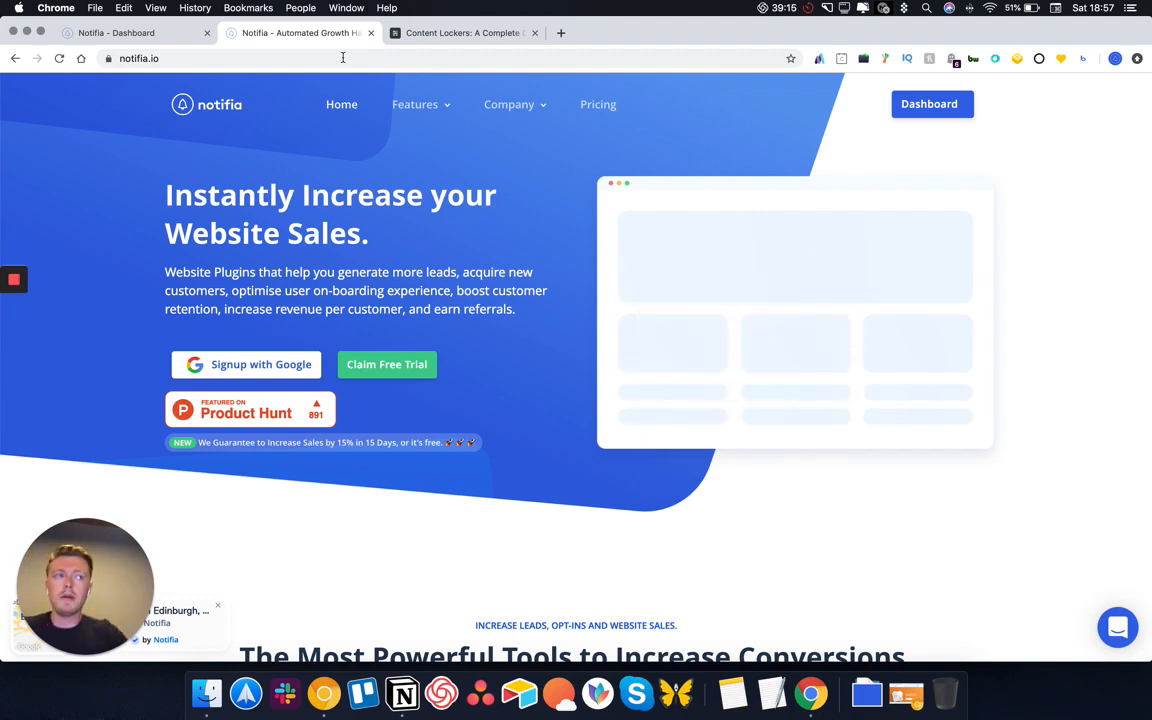
# On the Campaigns page, inspect and close the Demo campaign's Conversion Feed, Email Collection and Call To Action Card settings
pyautogui.click(126, 33)
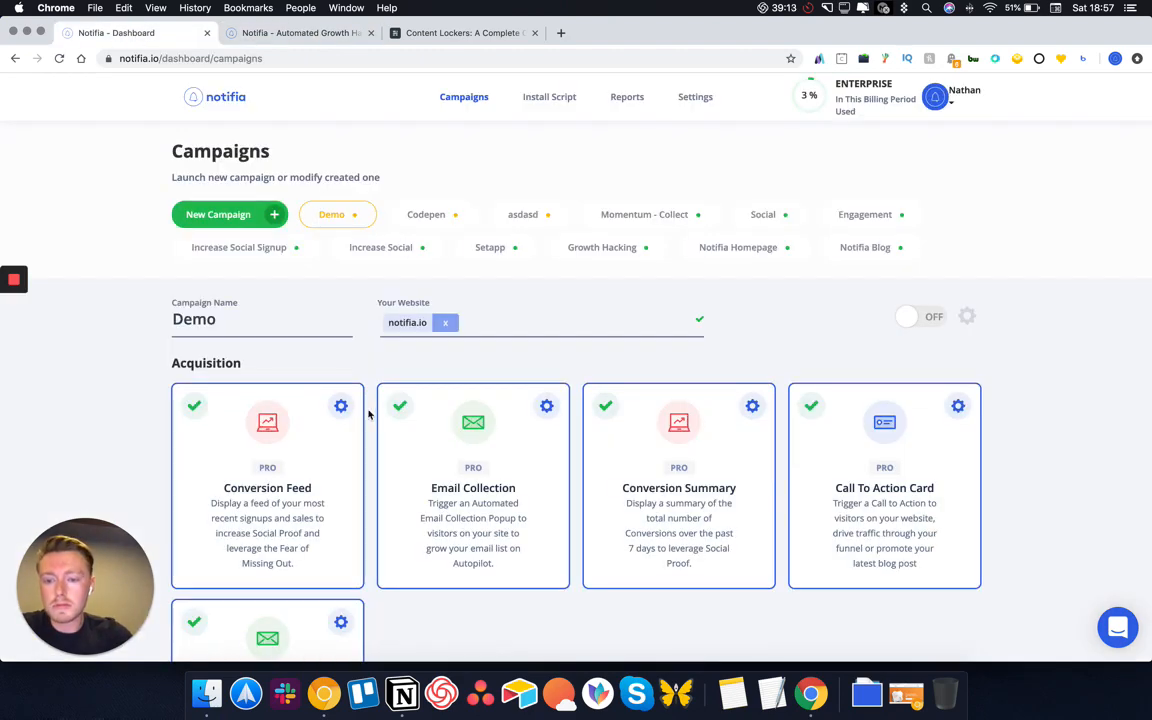
pyautogui.scroll(-2, 326, 431)
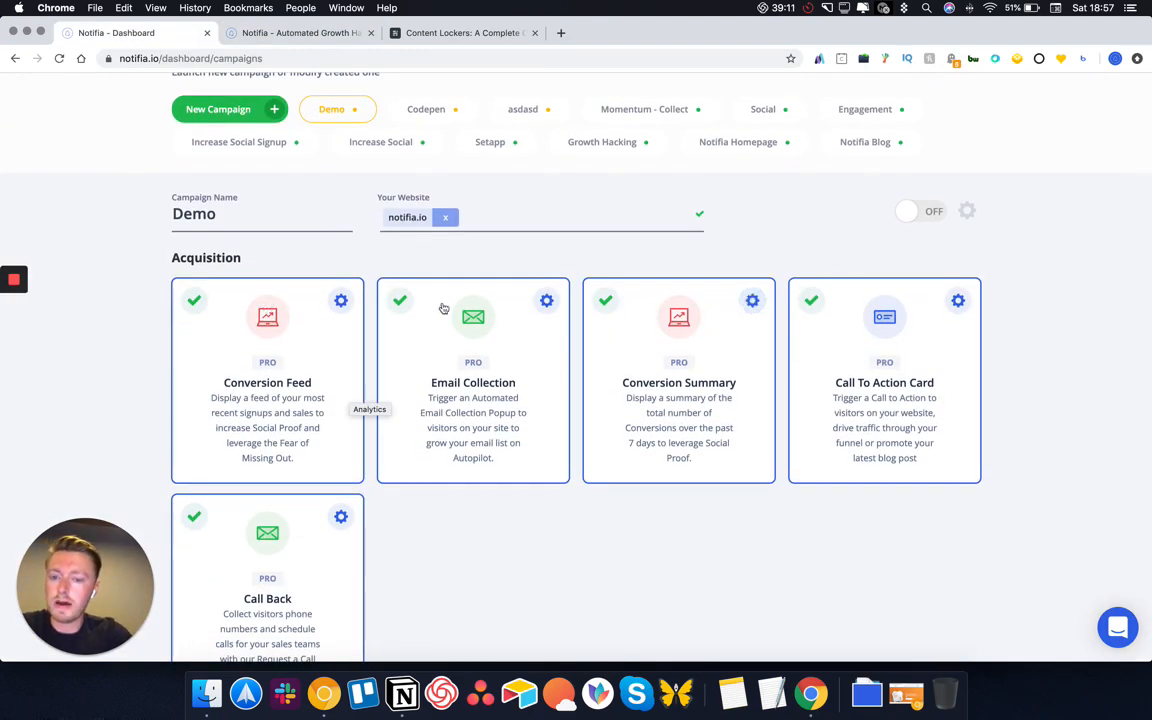
pyautogui.click(341, 302)
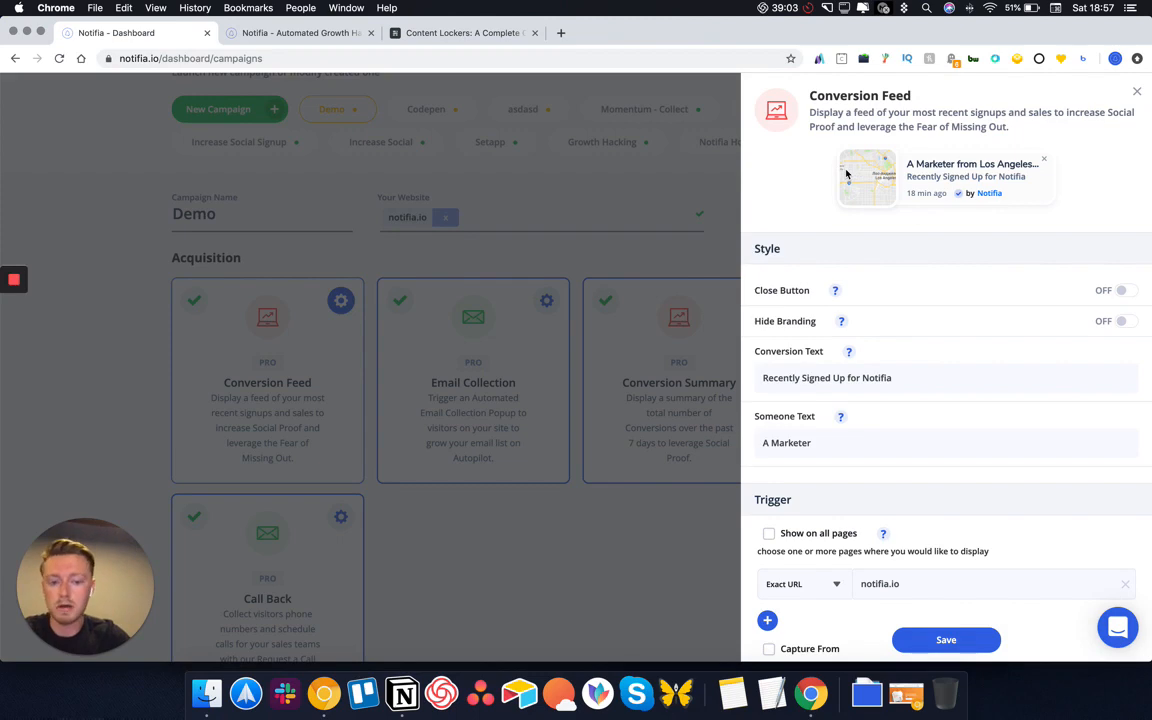
pyautogui.click(1137, 92)
pyautogui.click(547, 300)
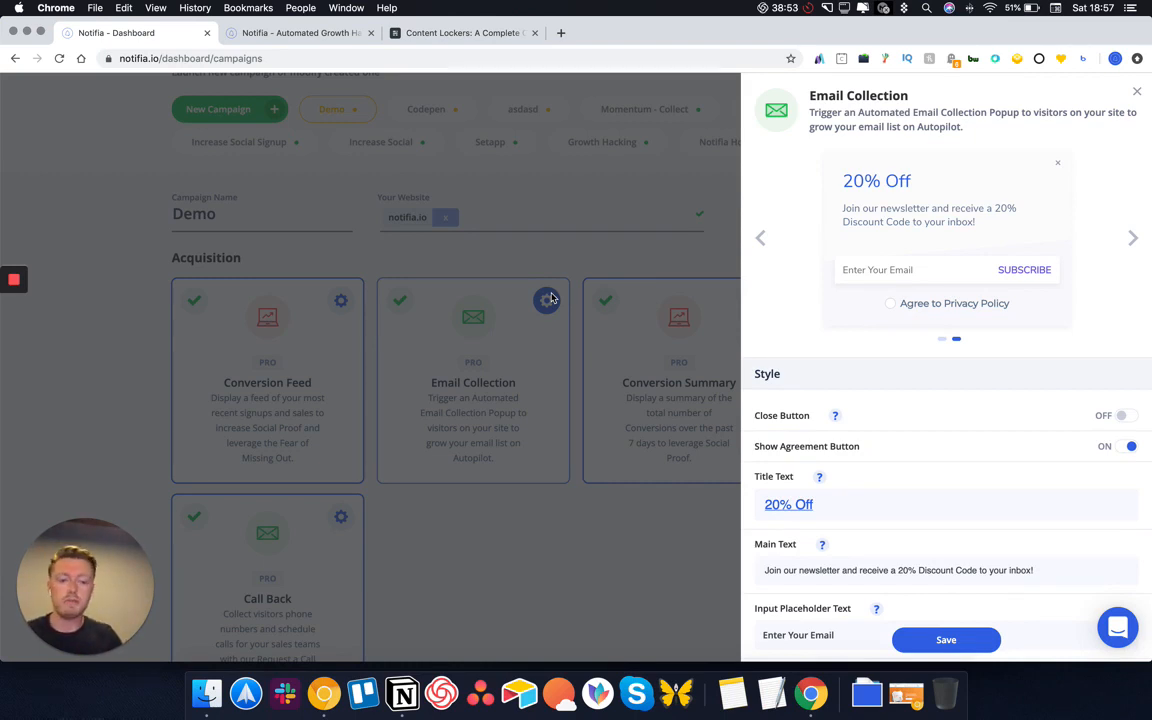
pyautogui.click(1136, 91)
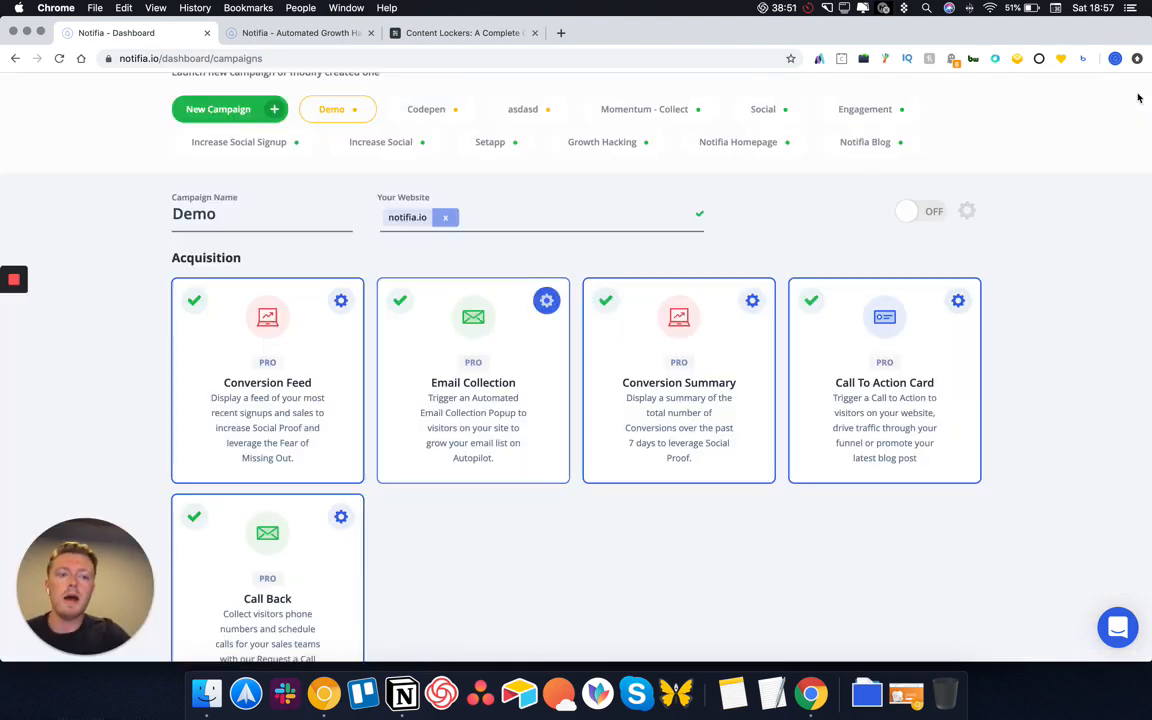
pyautogui.click(958, 301)
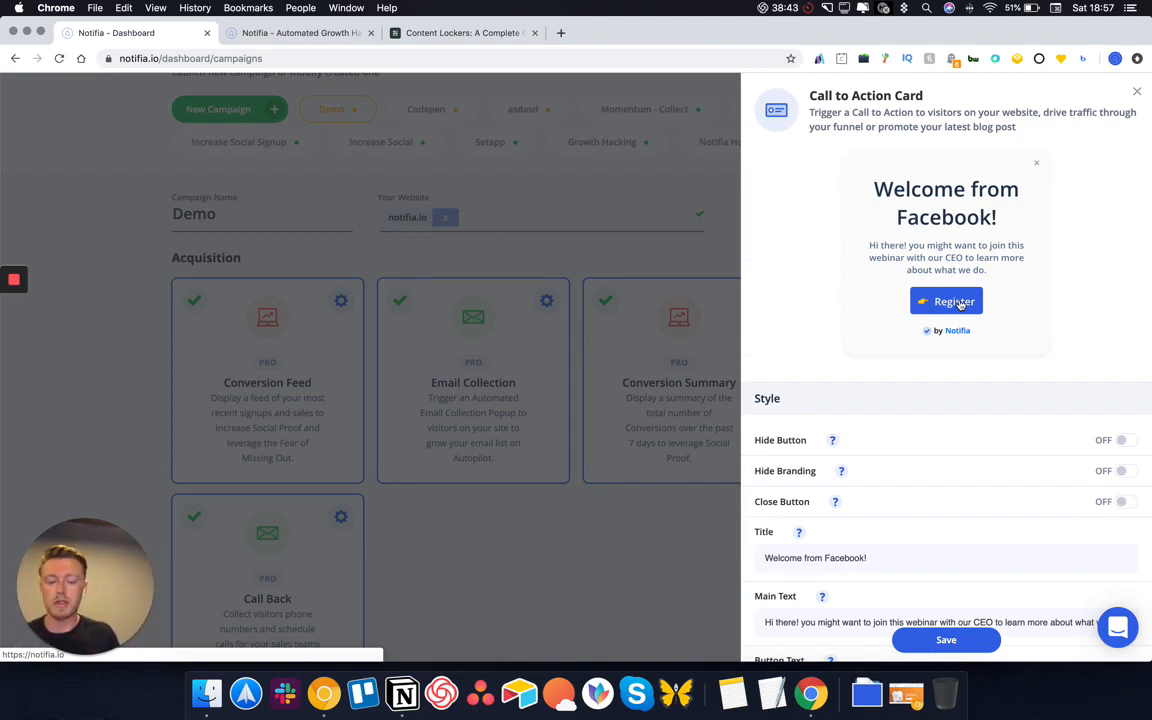
pyautogui.click(1137, 92)
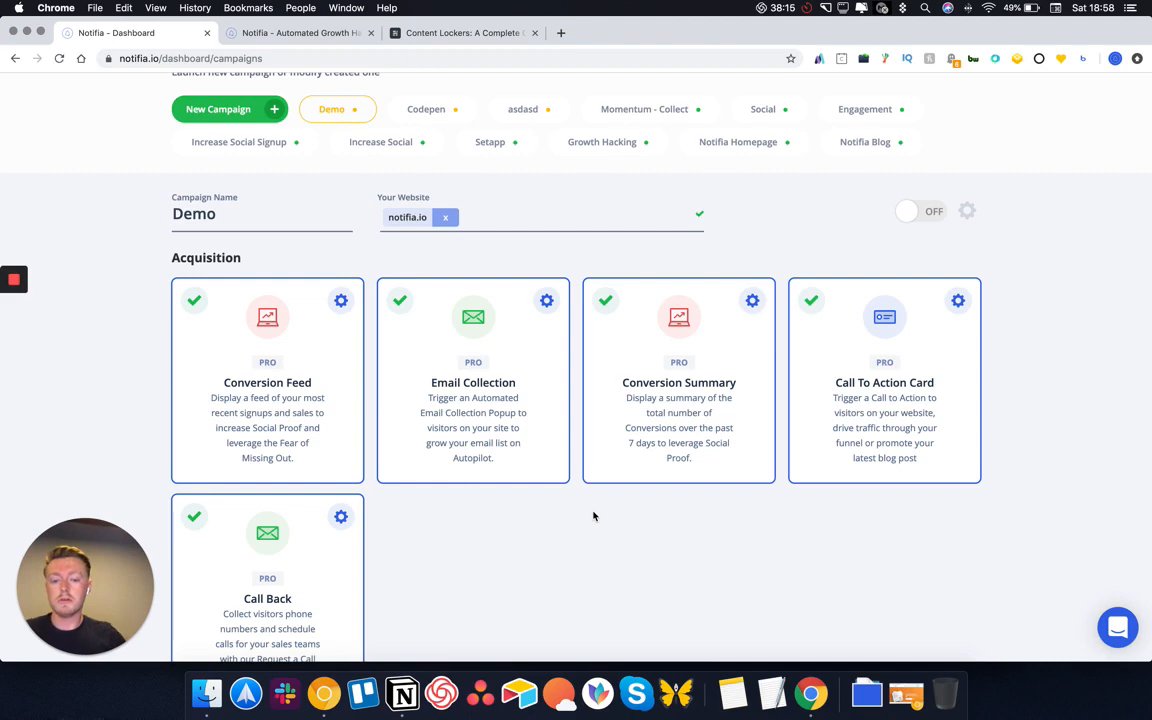
pyautogui.scroll(-2, 553, 602)
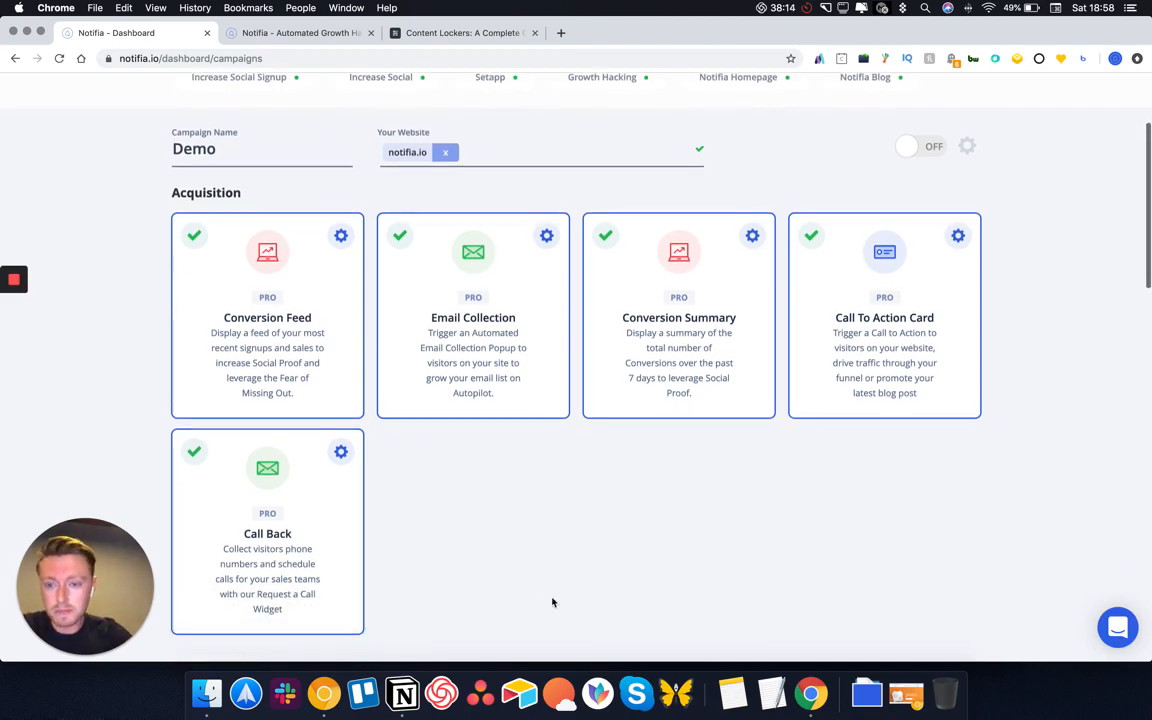
pyautogui.click(340, 234)
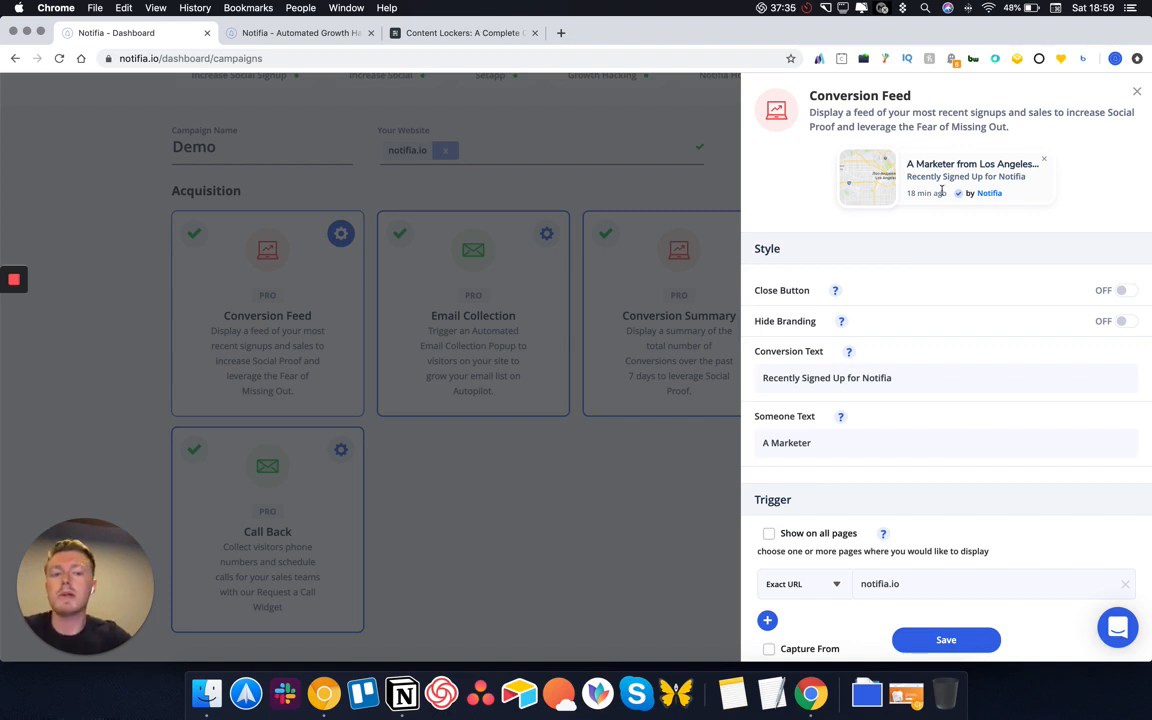
pyautogui.click(1136, 92)
pyautogui.scroll(5, 964, 170)
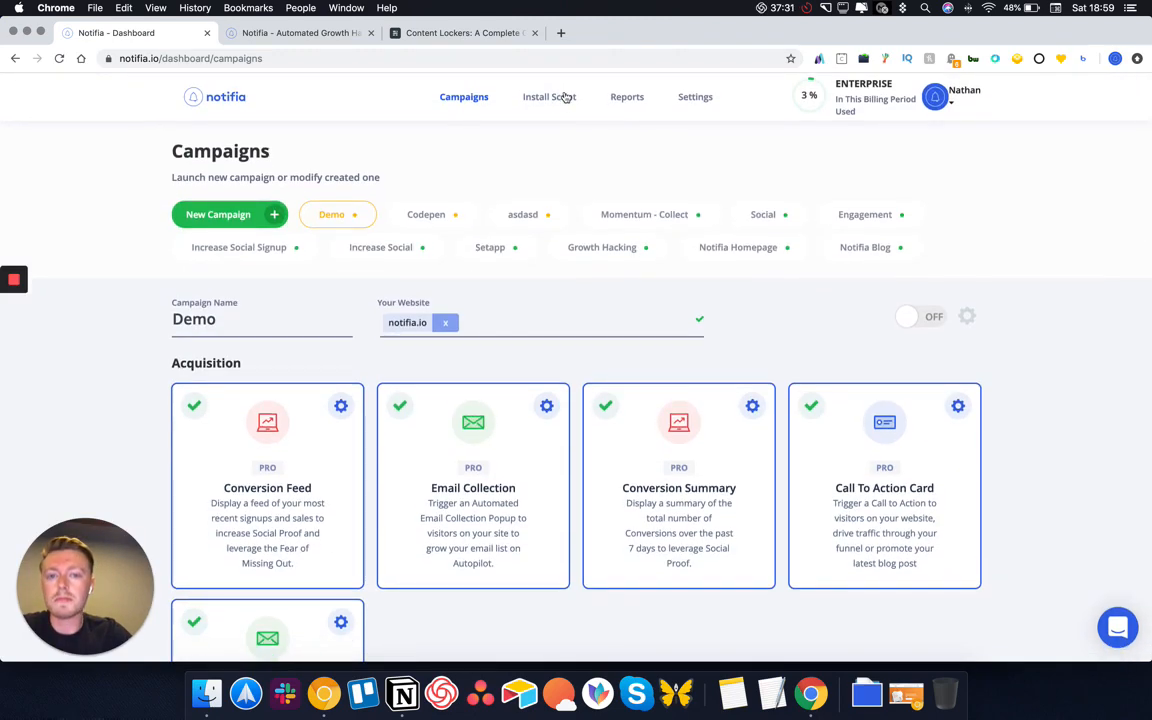
# Go to Install Script and highlight the pixel code and the 'last pageview 2 minutes ago' note
pyautogui.click(553, 100)
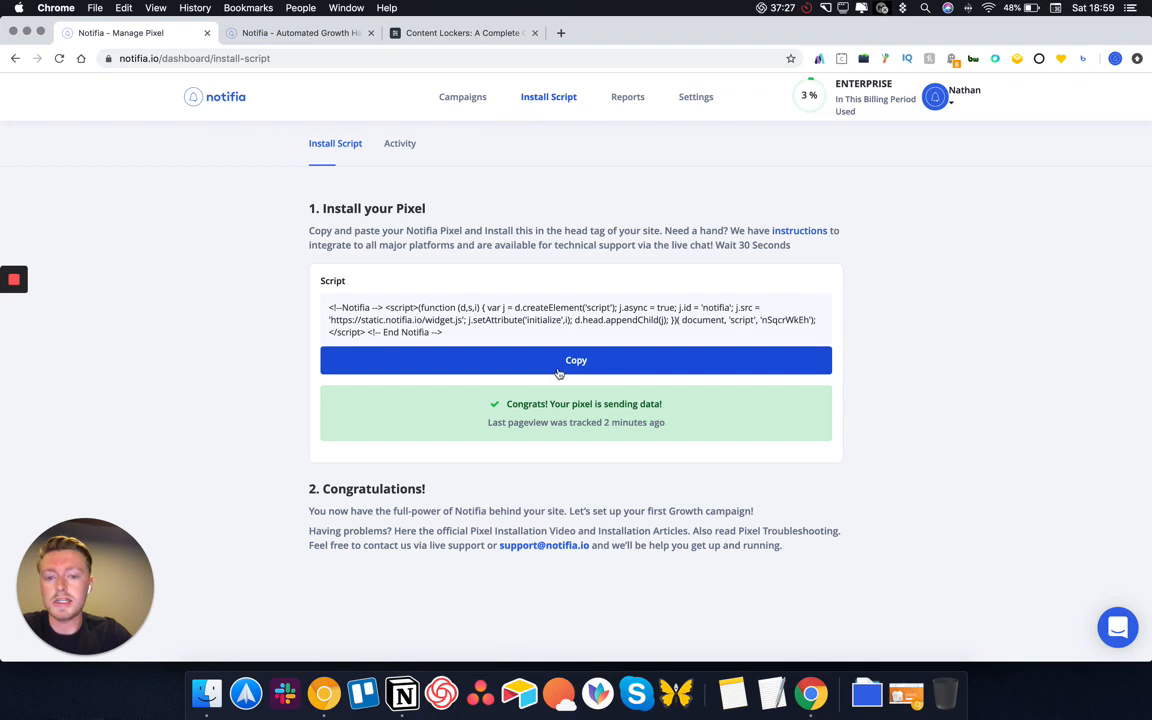
pyautogui.moveTo(442, 332); pyautogui.dragTo(335, 308)
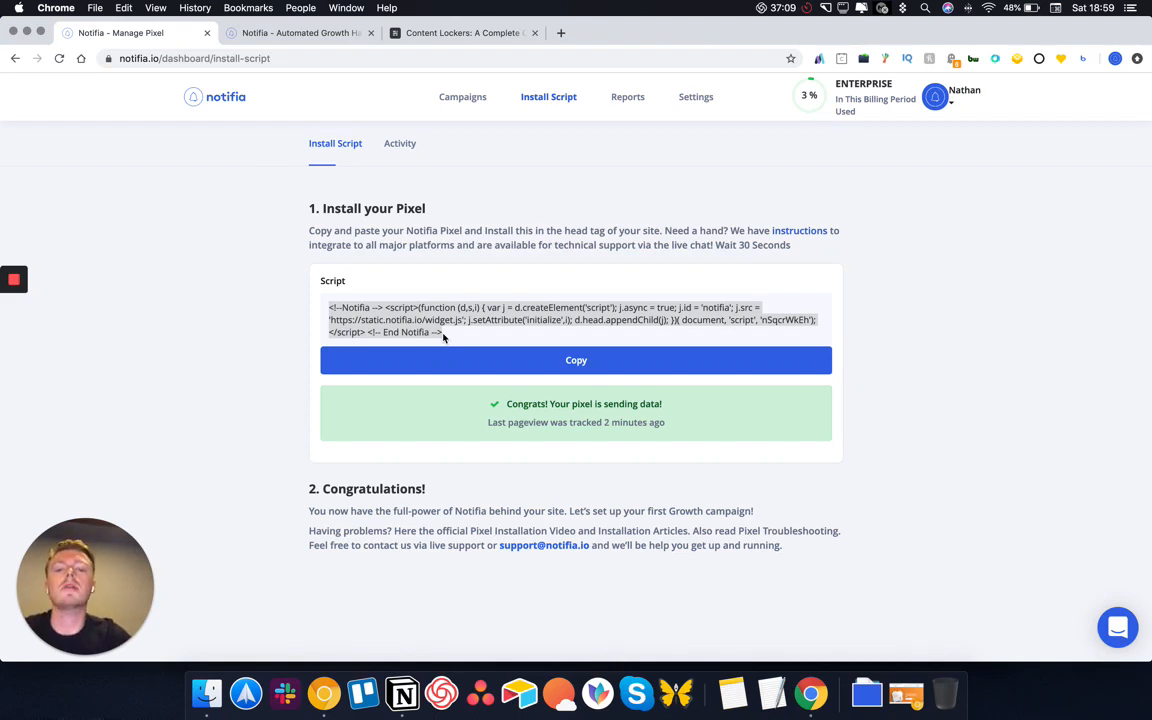
pyautogui.click(656, 419)
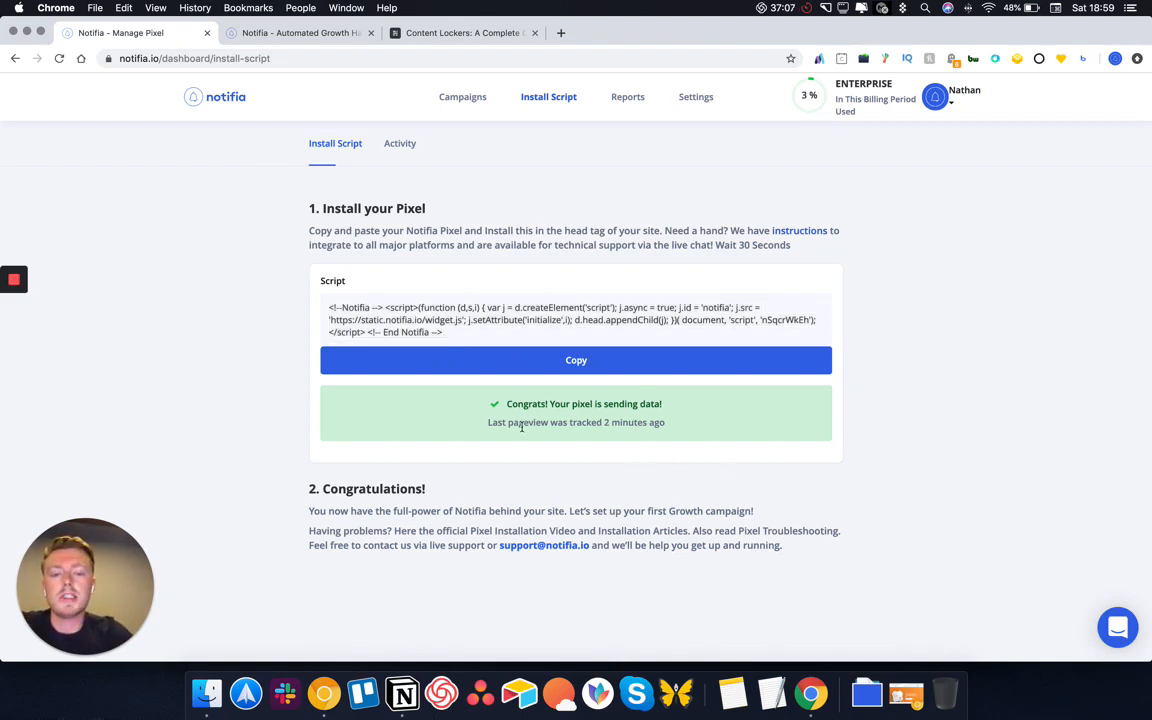
pyautogui.moveTo(522, 424); pyautogui.dragTo(648, 424)
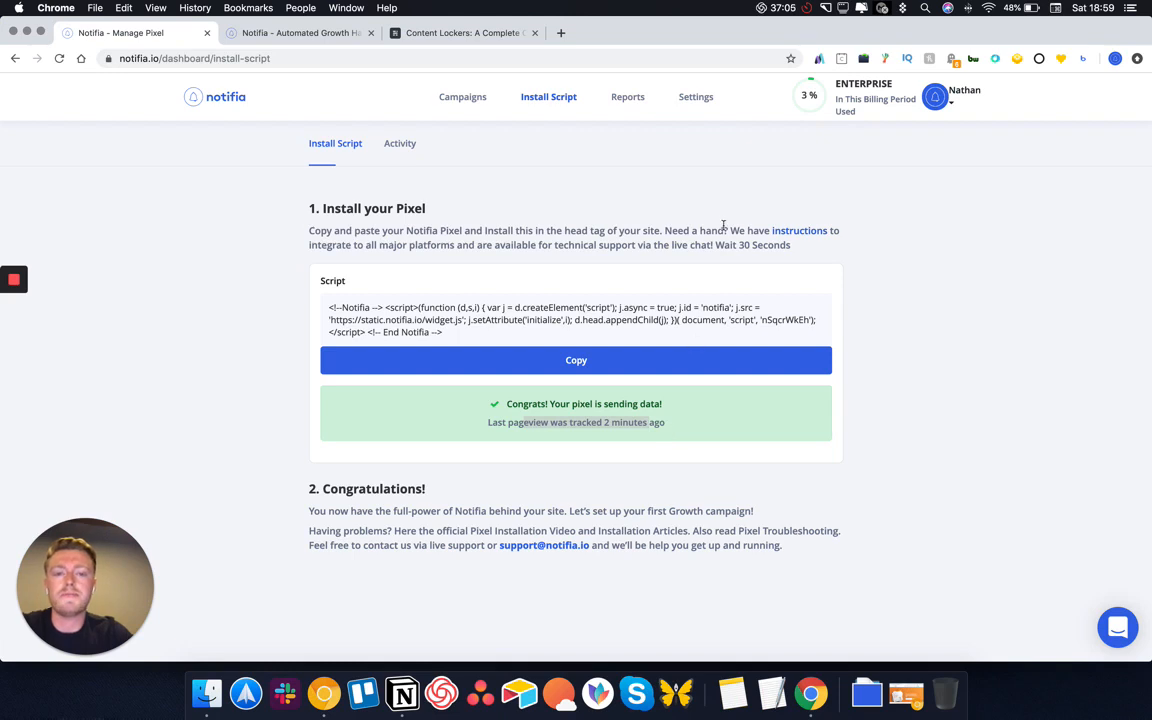
pyautogui.moveTo(811, 111)
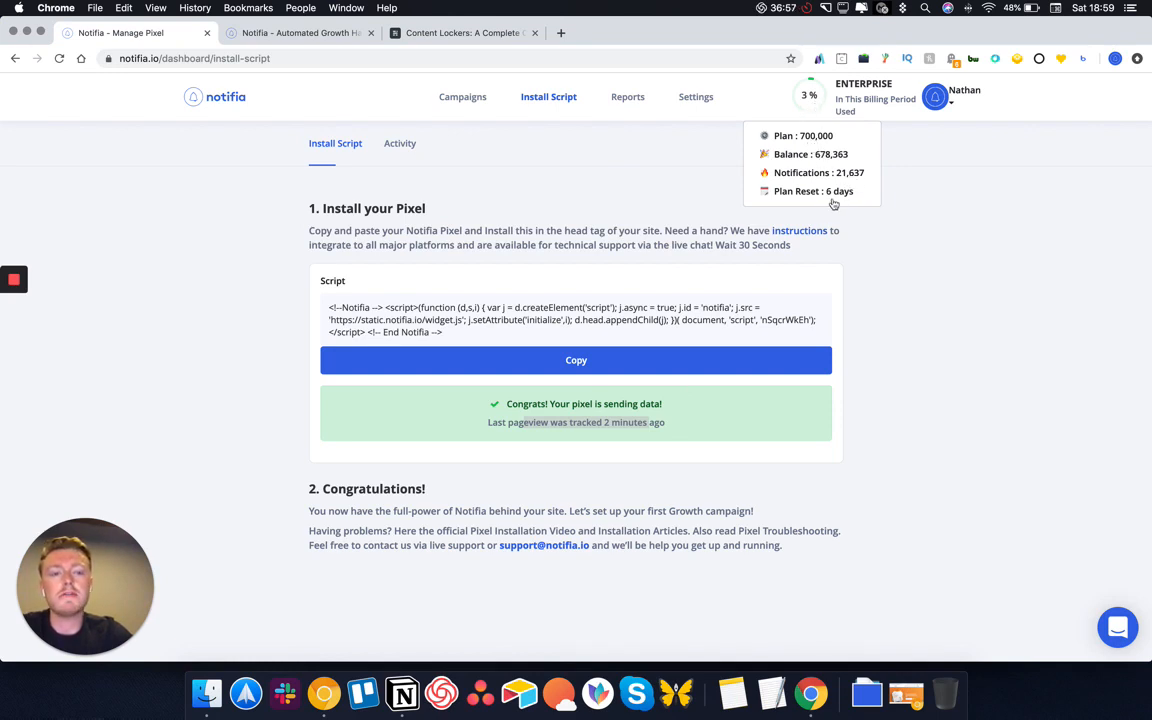
# Show the Reports page for the Notifia Homepage campaign and scroll through its figures
pyautogui.click(621, 99)
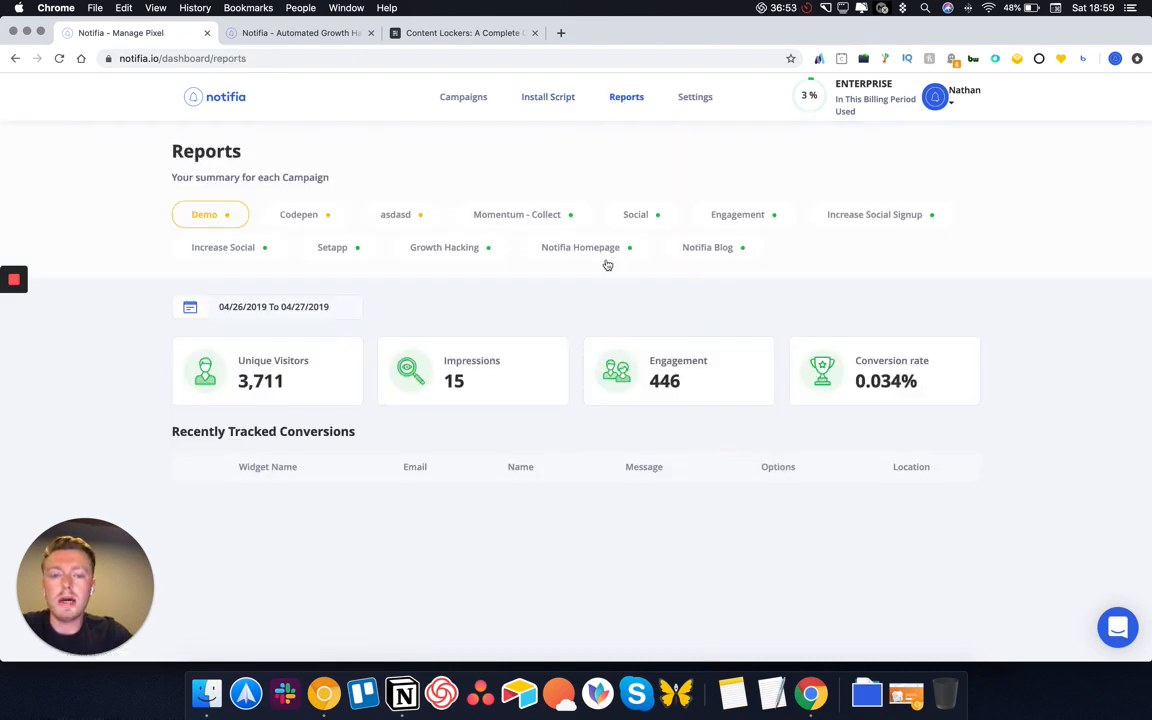
pyautogui.click(591, 259)
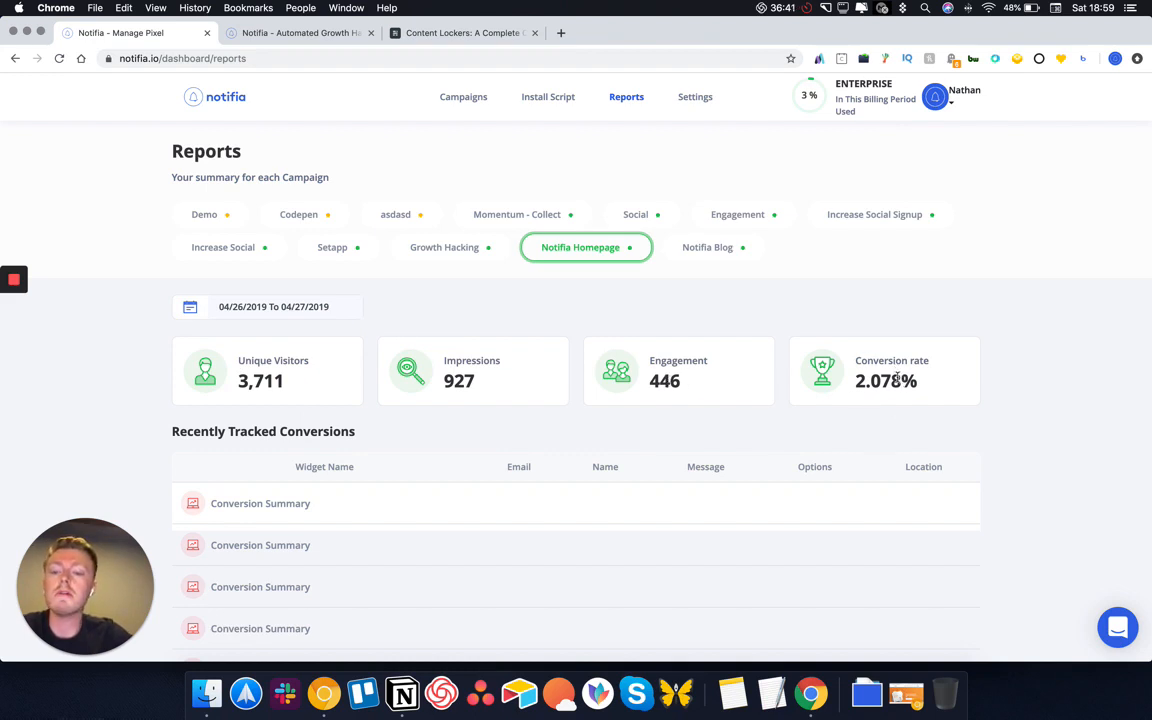
pyautogui.scroll(-1, 619, 529)
pyautogui.scroll(-10, 619, 529)
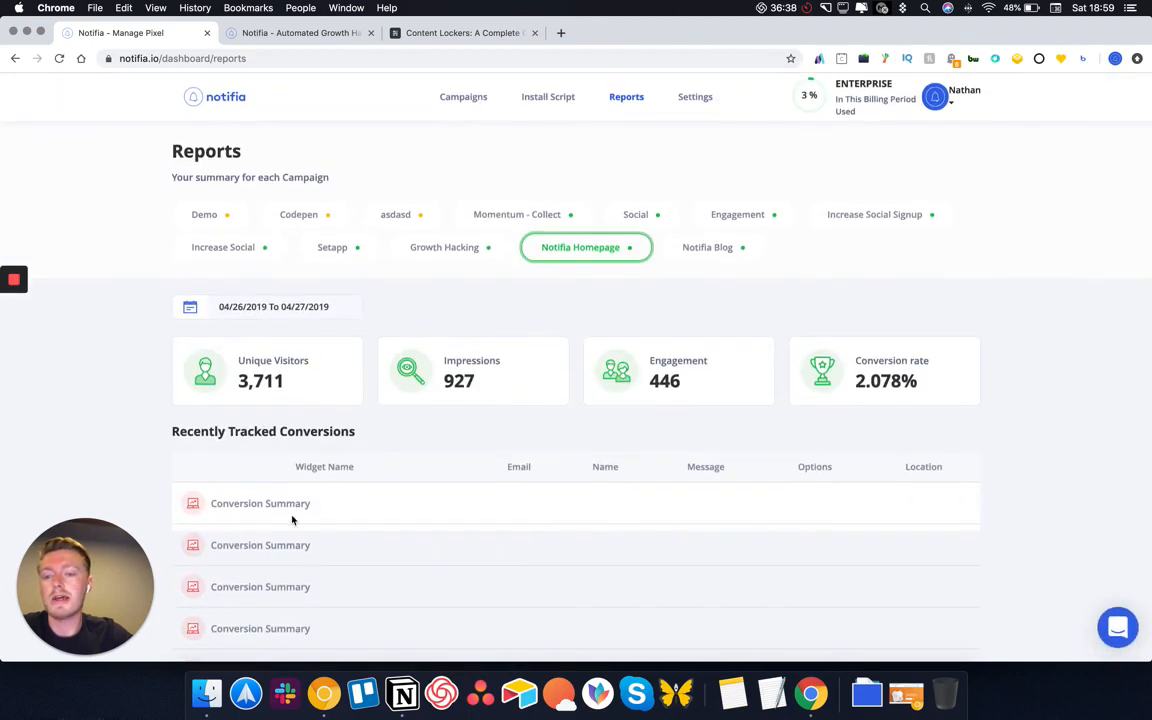
pyautogui.scroll(-5, 291, 517)
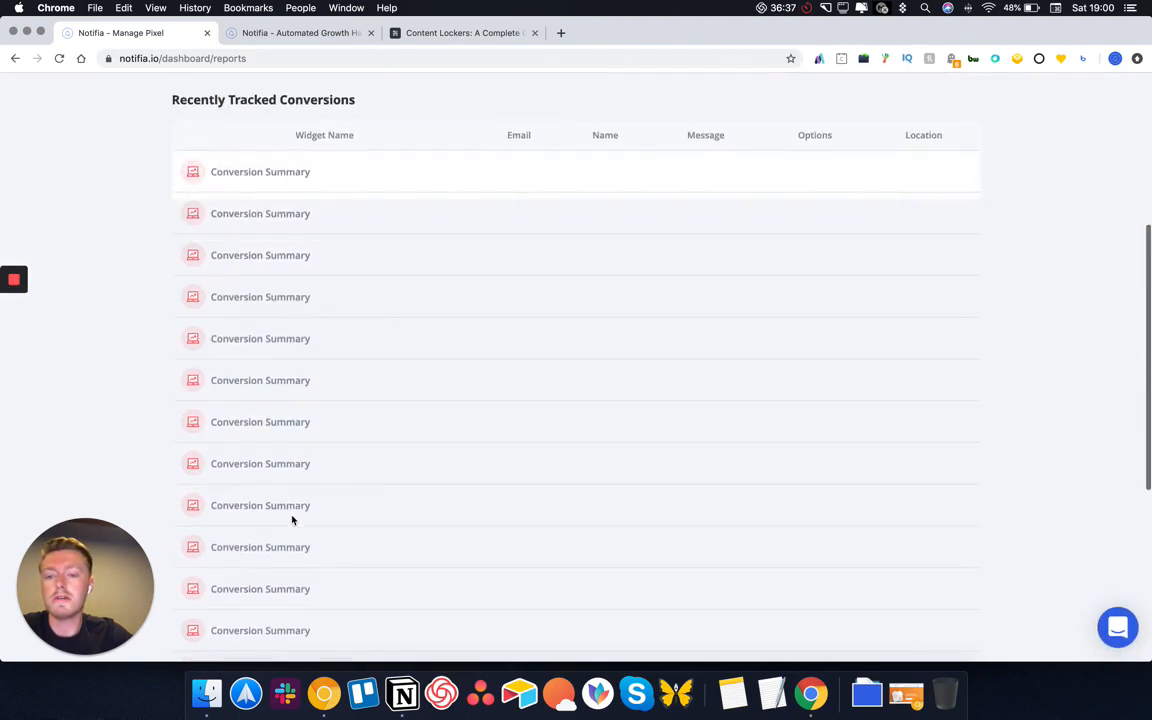
pyautogui.scroll(5, 291, 510)
pyautogui.scroll(-1, 291, 505)
# Set the report range to 04/03/2019–04/27/2019, load more conversions, then launch Trello
pyautogui.click(281, 306)
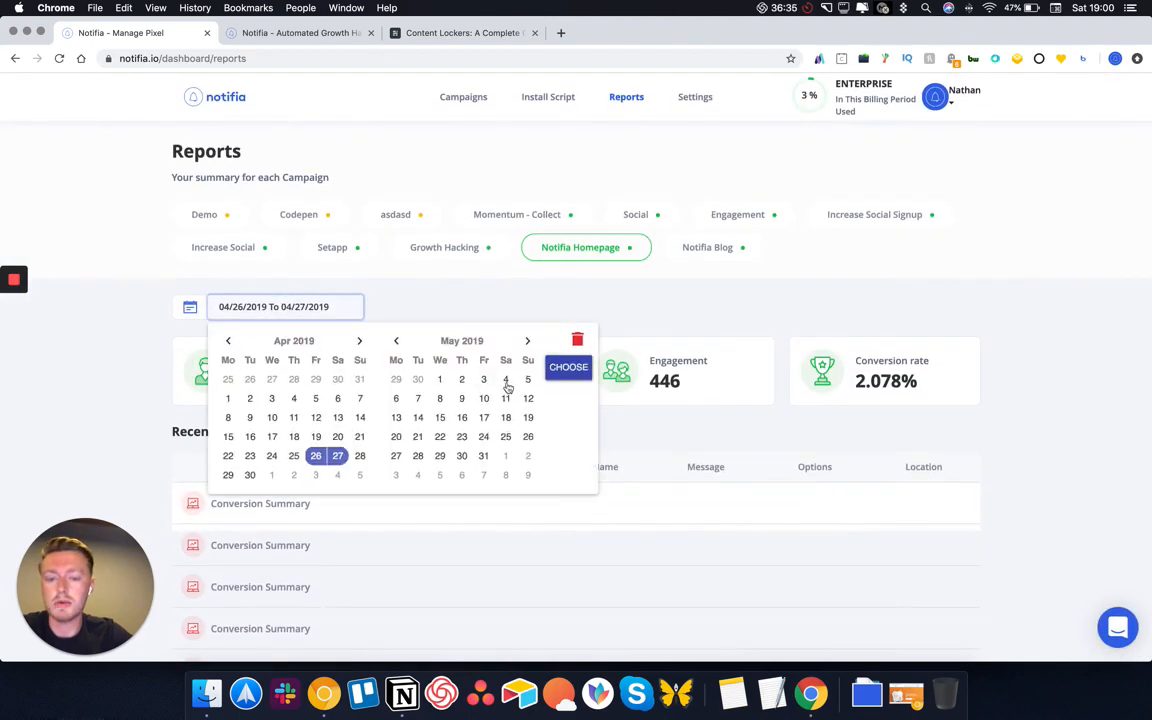
pyautogui.click(271, 398)
pyautogui.click(338, 456)
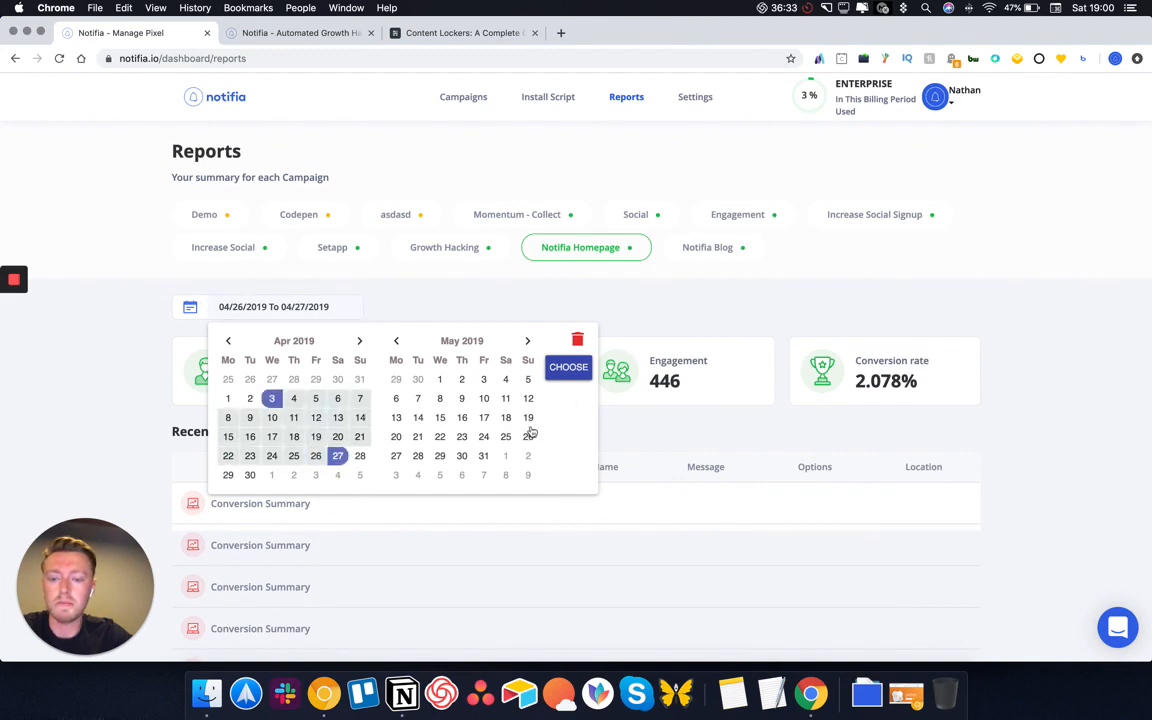
pyautogui.click(561, 370)
pyautogui.click(602, 516)
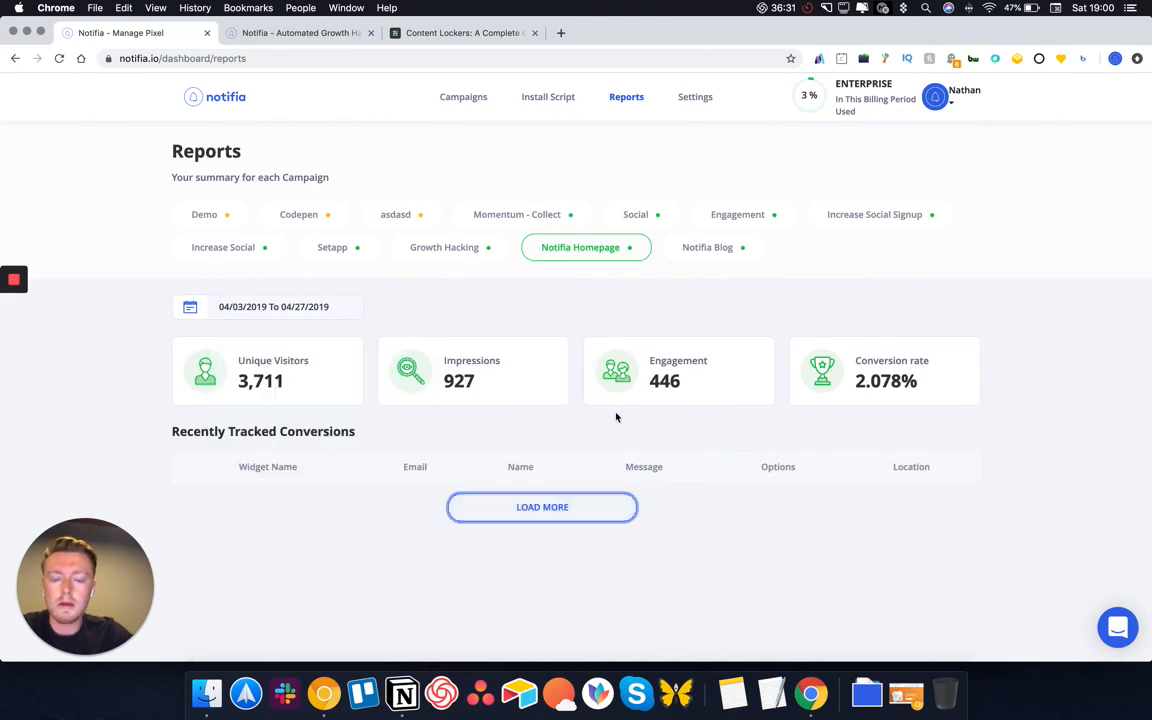
pyautogui.scroll(-10, 614, 414)
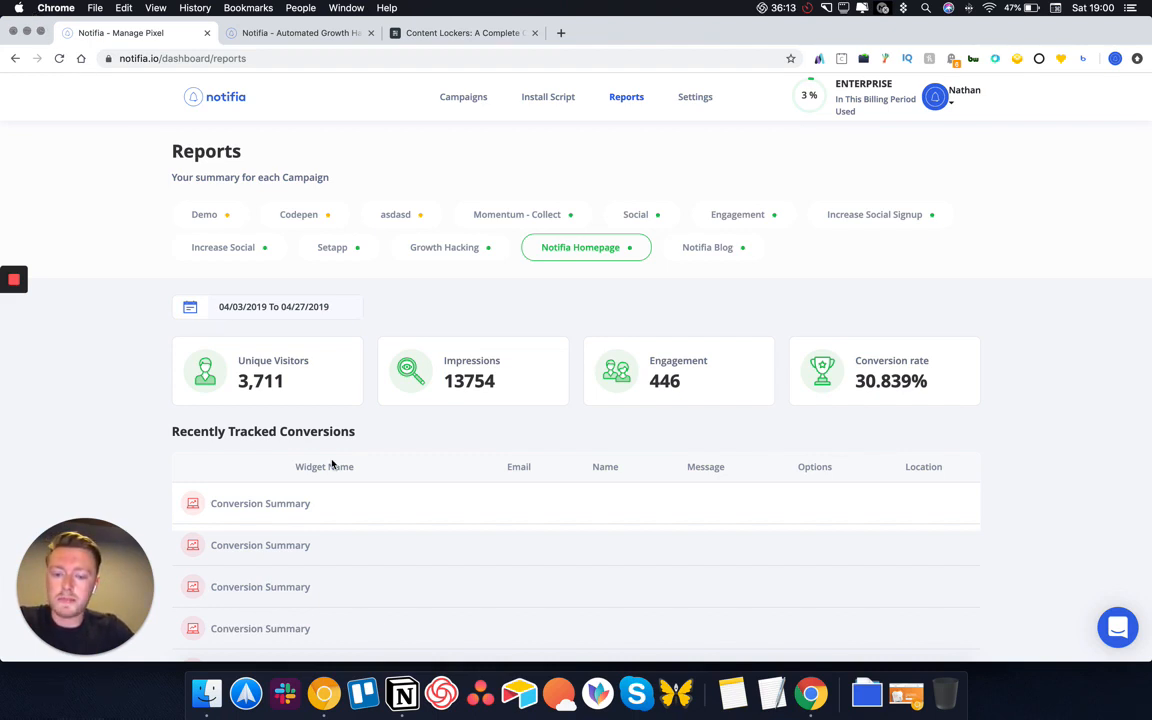
pyautogui.click(363, 693)
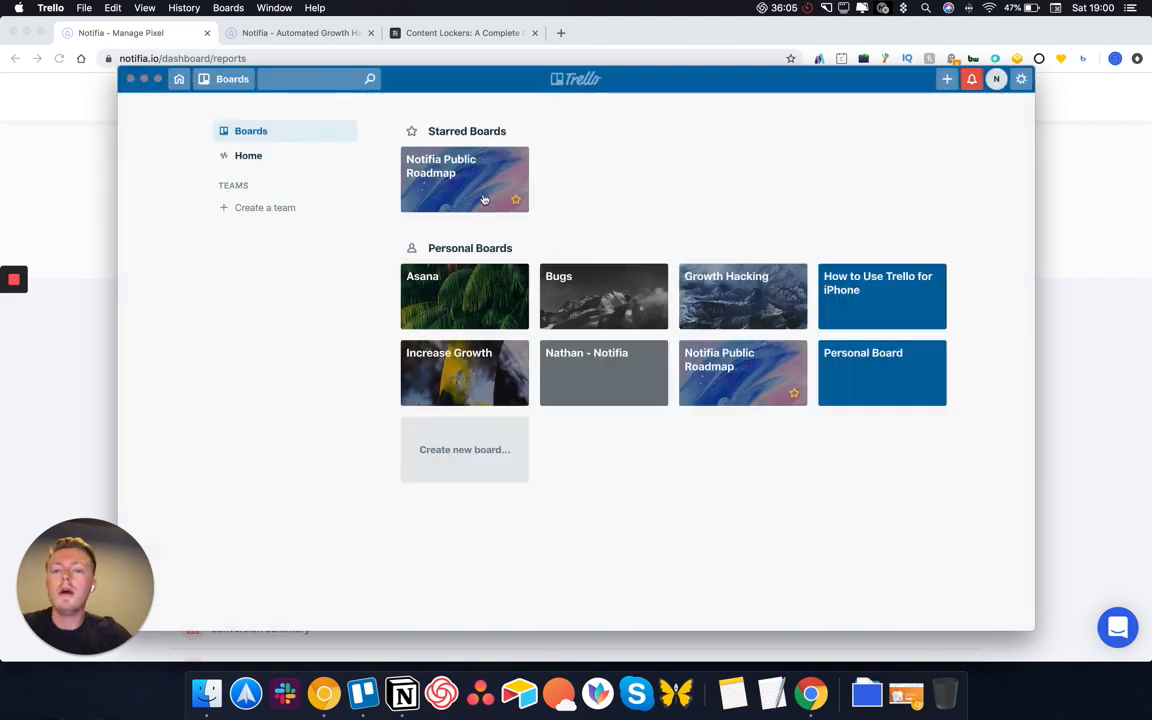
# Open the Notifia Public Roadmap board and read through the Suggest a Feature card
pyautogui.click(485, 193)
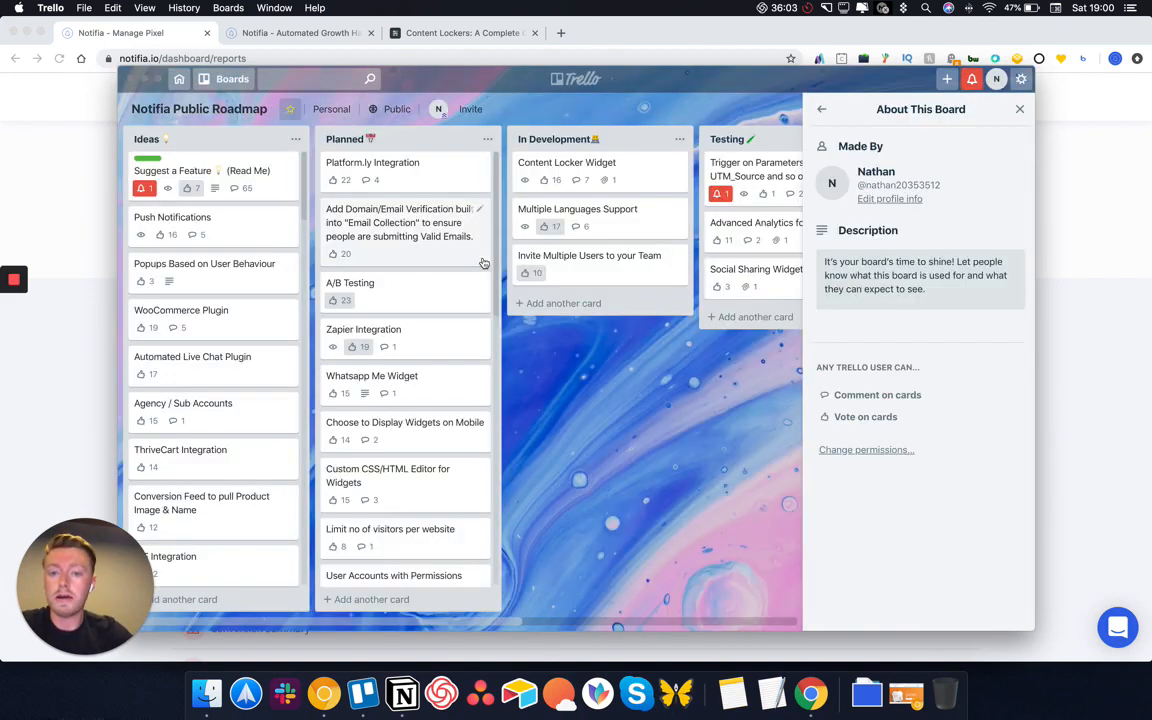
pyautogui.click(247, 177)
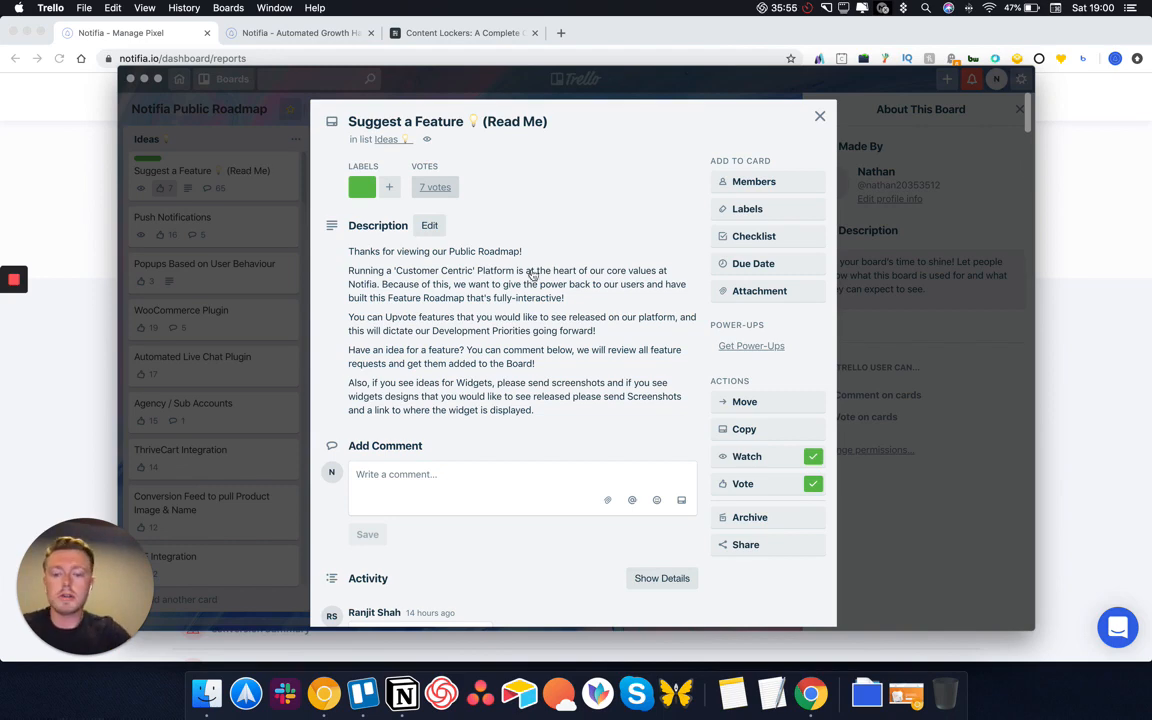
pyautogui.scroll(-5, 540, 300)
pyautogui.scroll(-6, 435, 400)
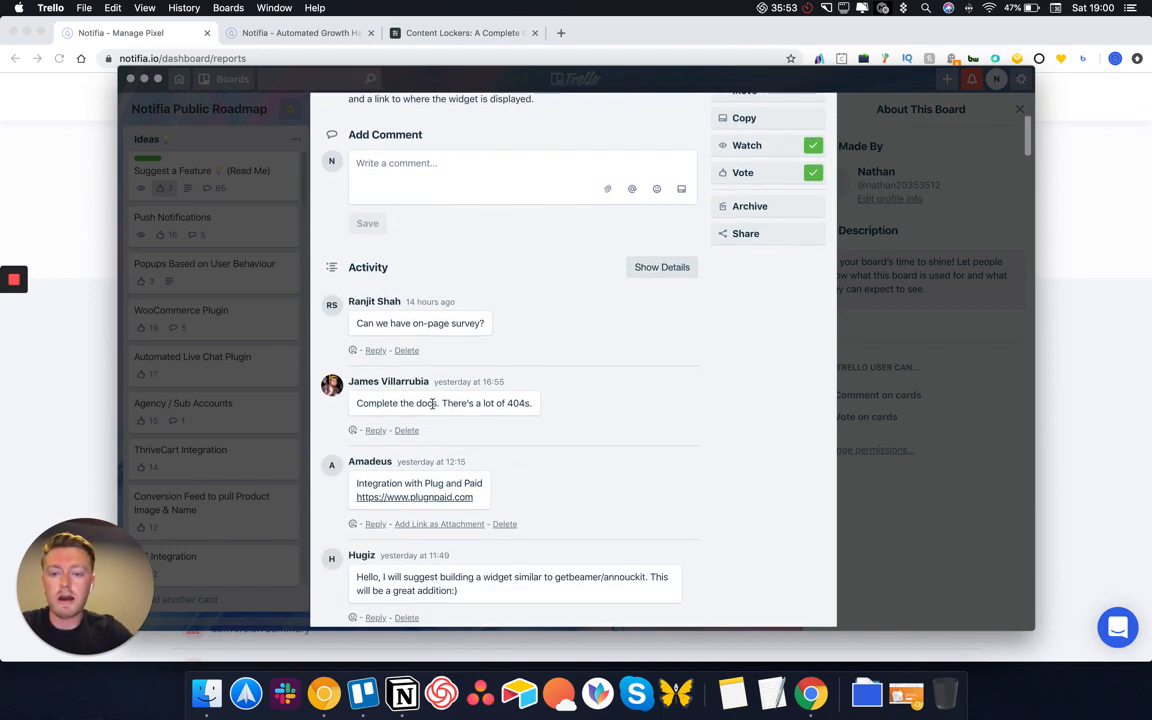
pyautogui.scroll(-6, 440, 390)
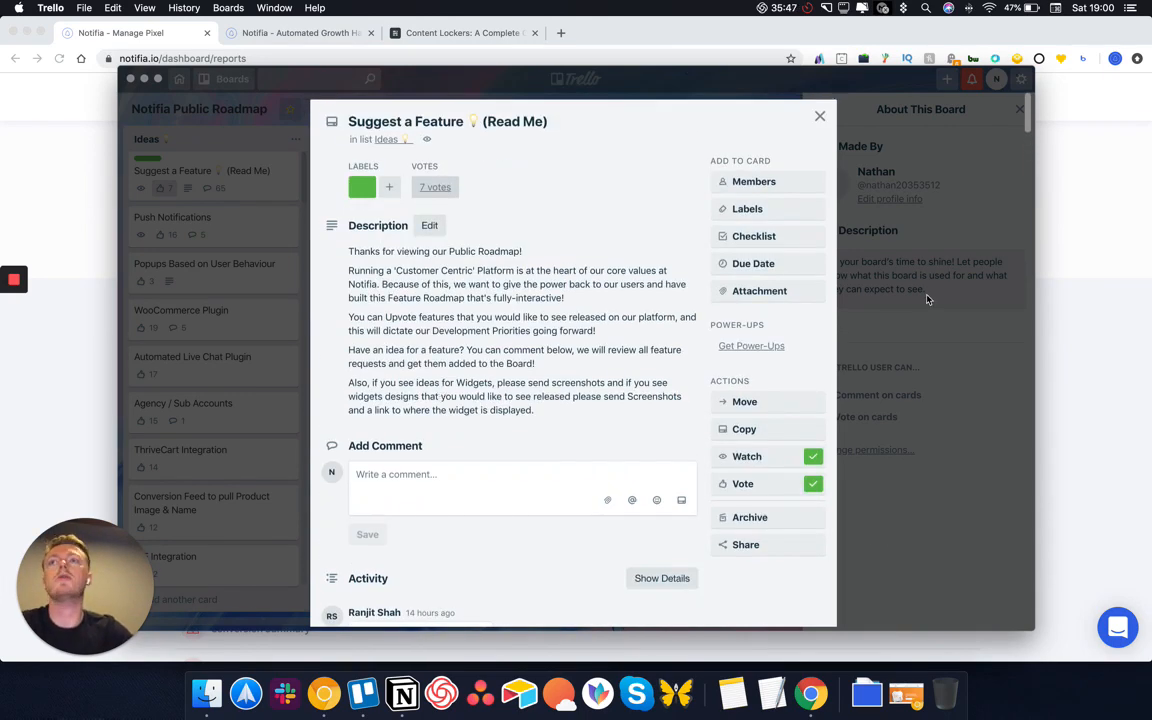
pyautogui.click(819, 119)
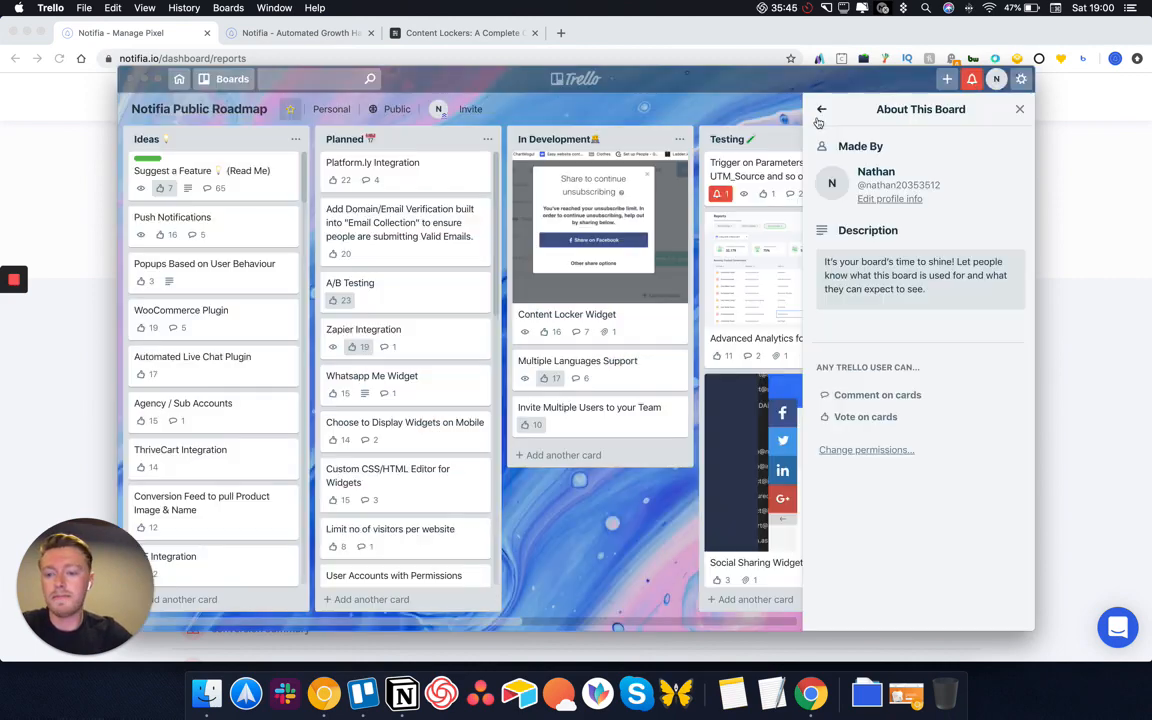
# Vote for the Platform.ly Integration card, bringing it to 23 votes
pyautogui.click(432, 190)
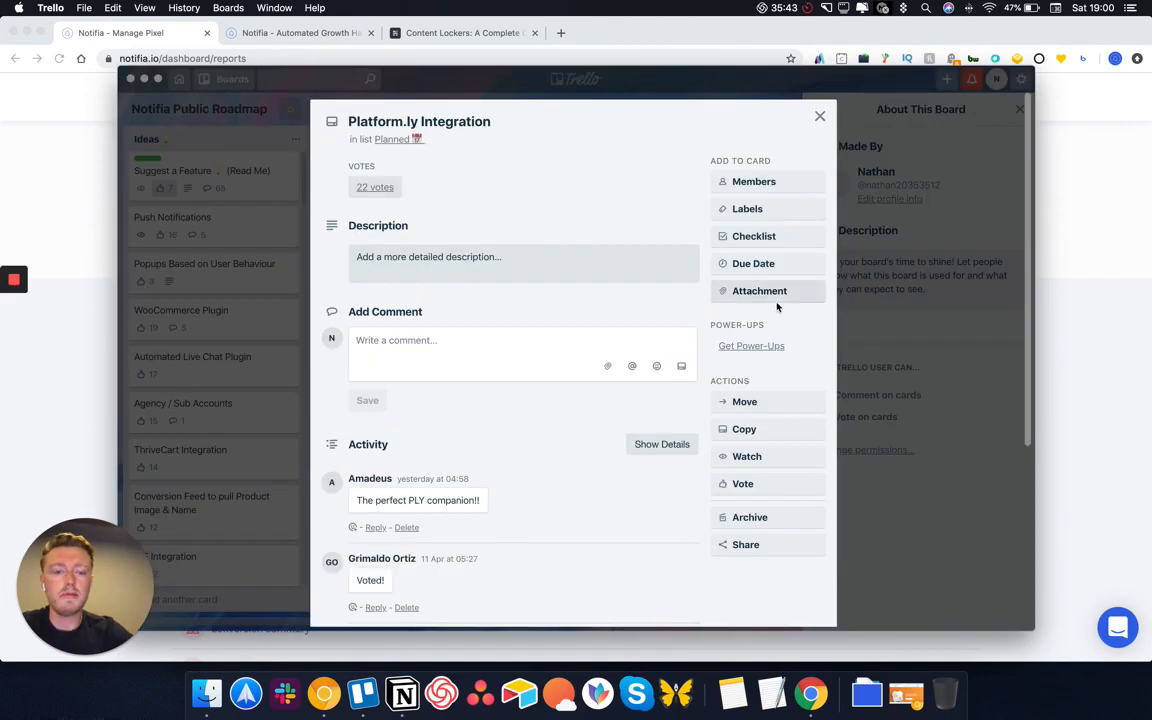
pyautogui.click(395, 120)
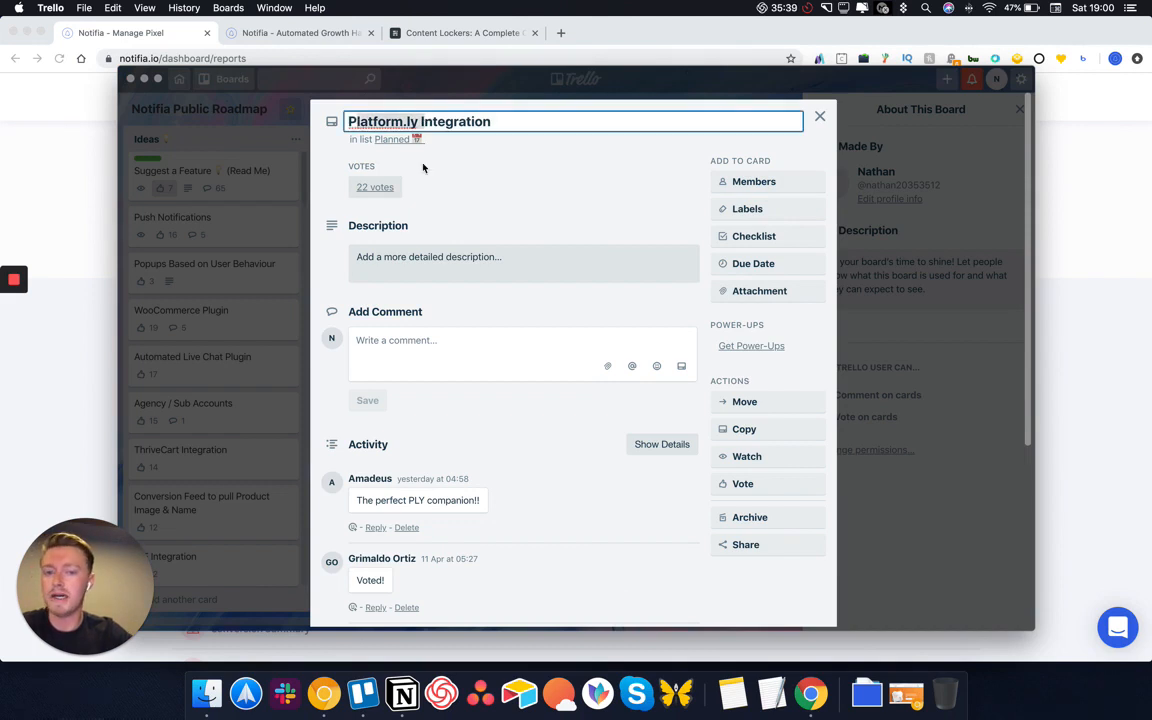
pyautogui.click(758, 485)
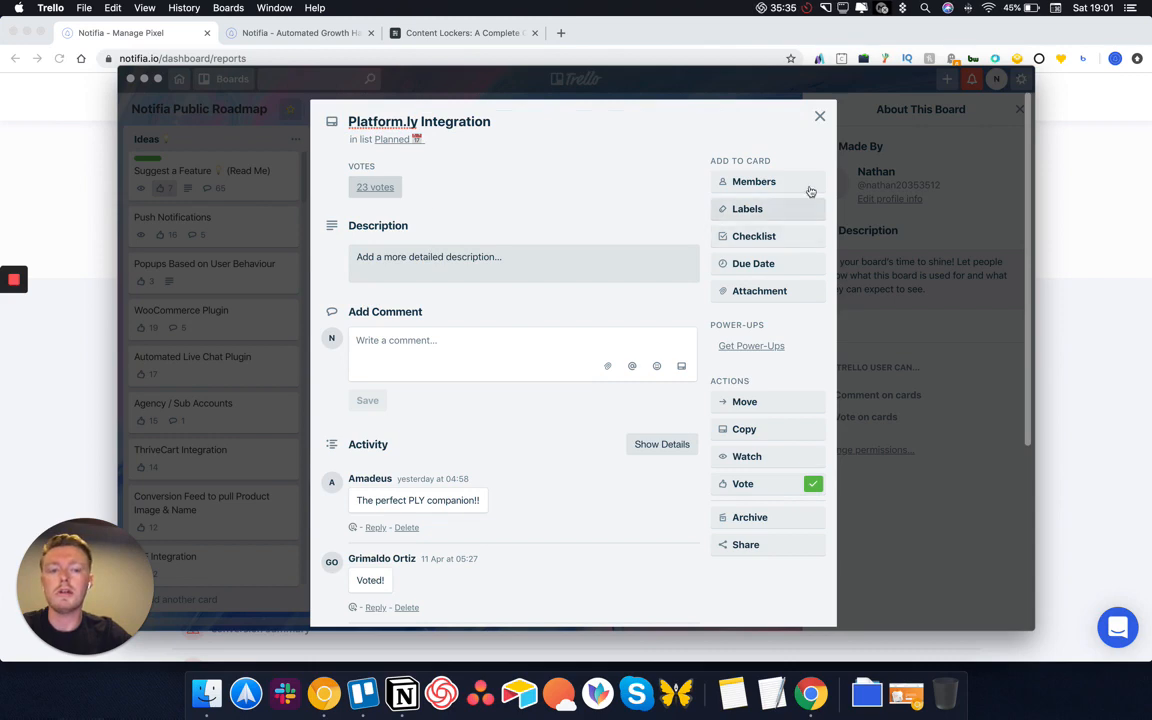
pyautogui.click(819, 116)
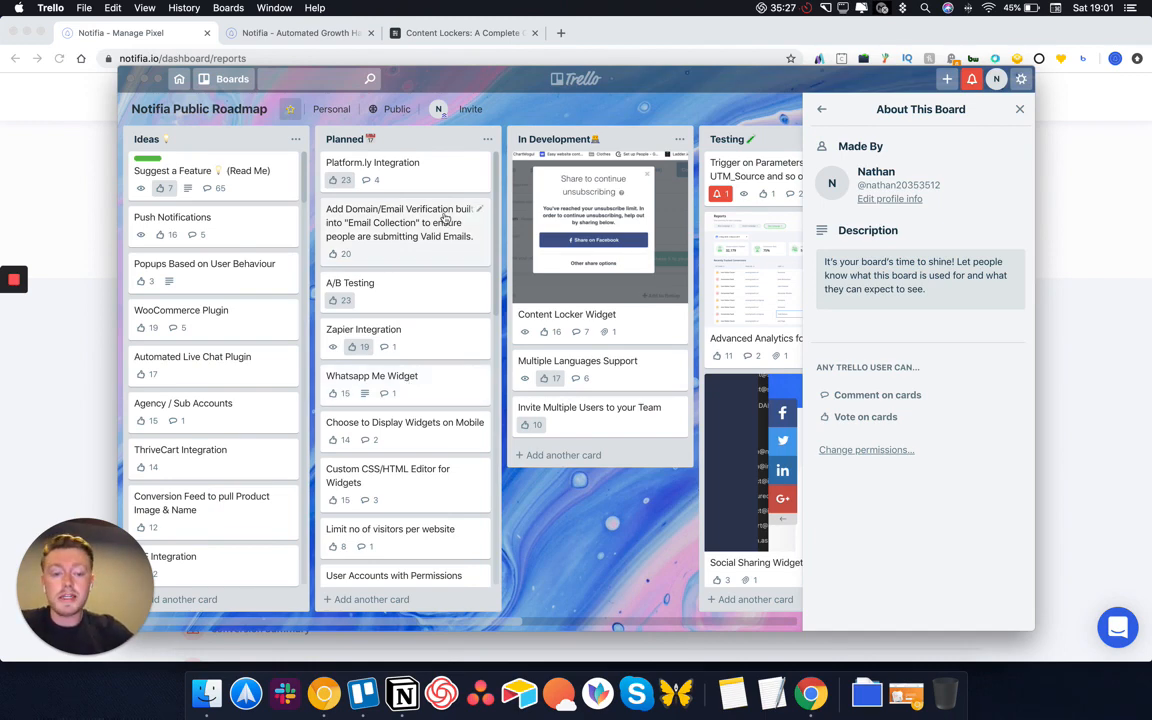
pyautogui.click(86, 216)
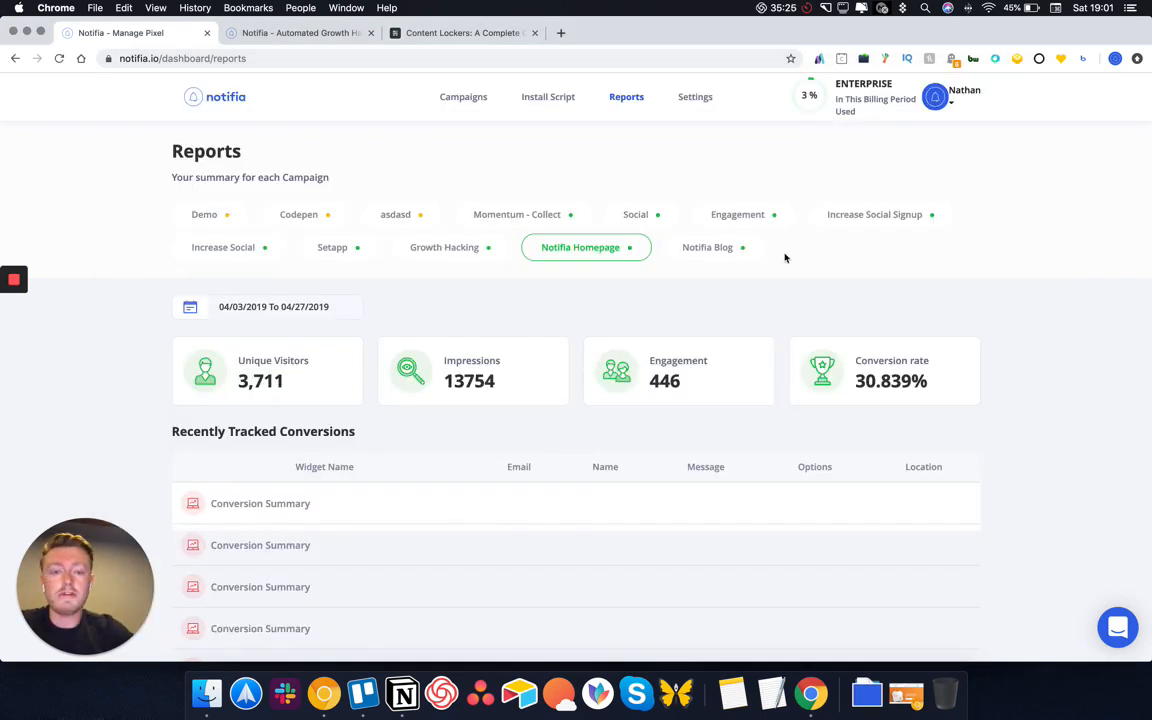
pyautogui.click(951, 93)
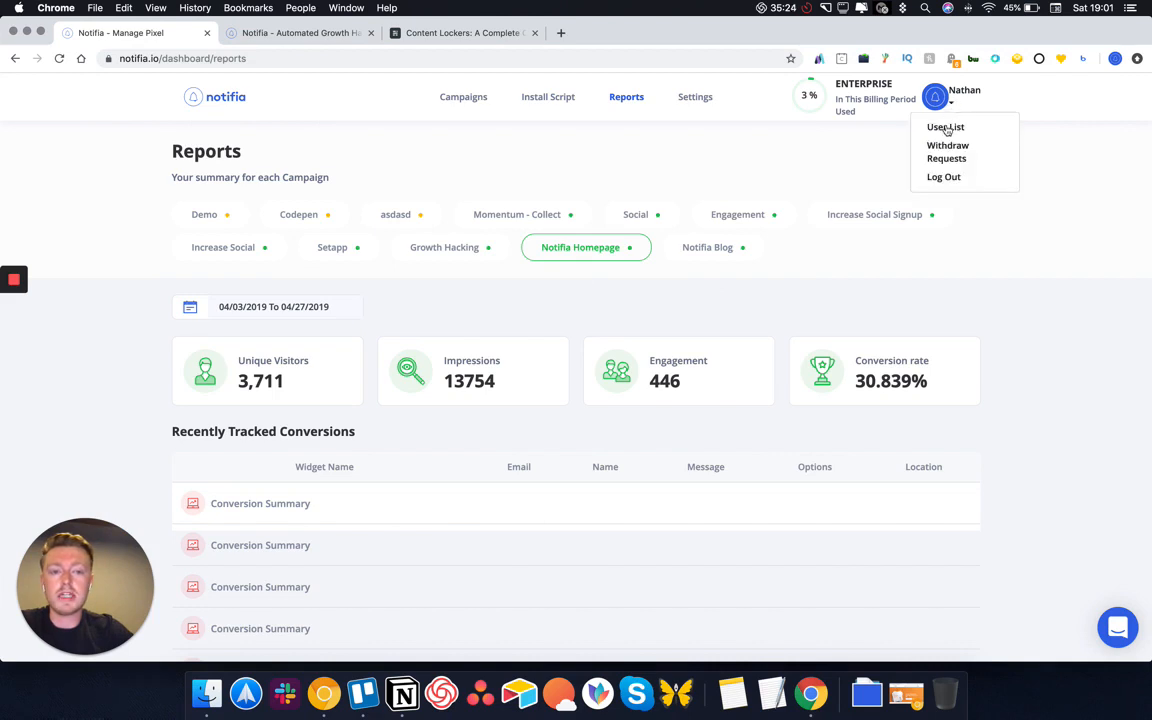
pyautogui.click(698, 100)
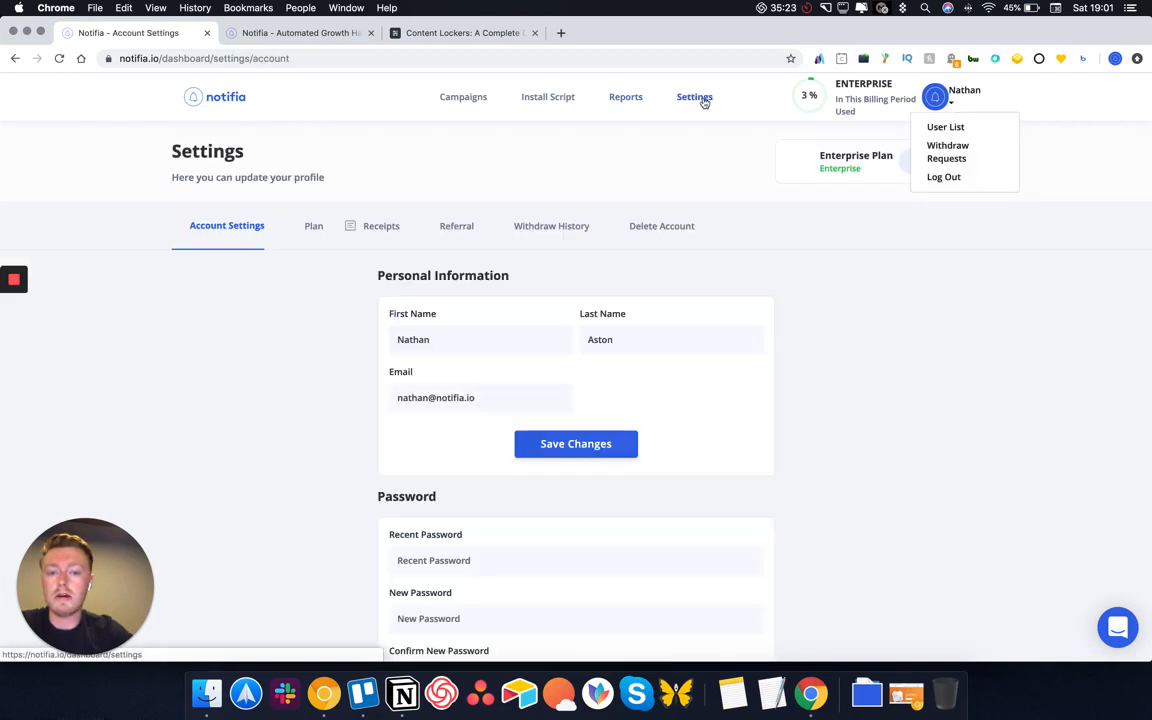
pyautogui.click(305, 228)
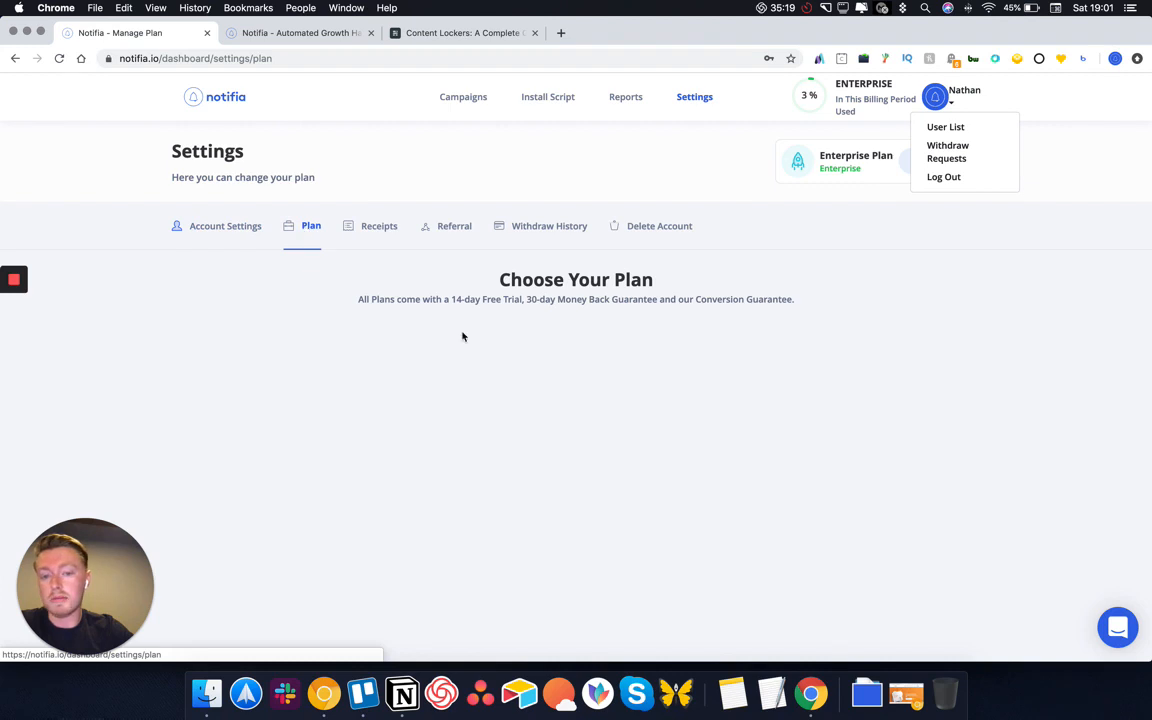
pyautogui.scroll(-3, 463, 334)
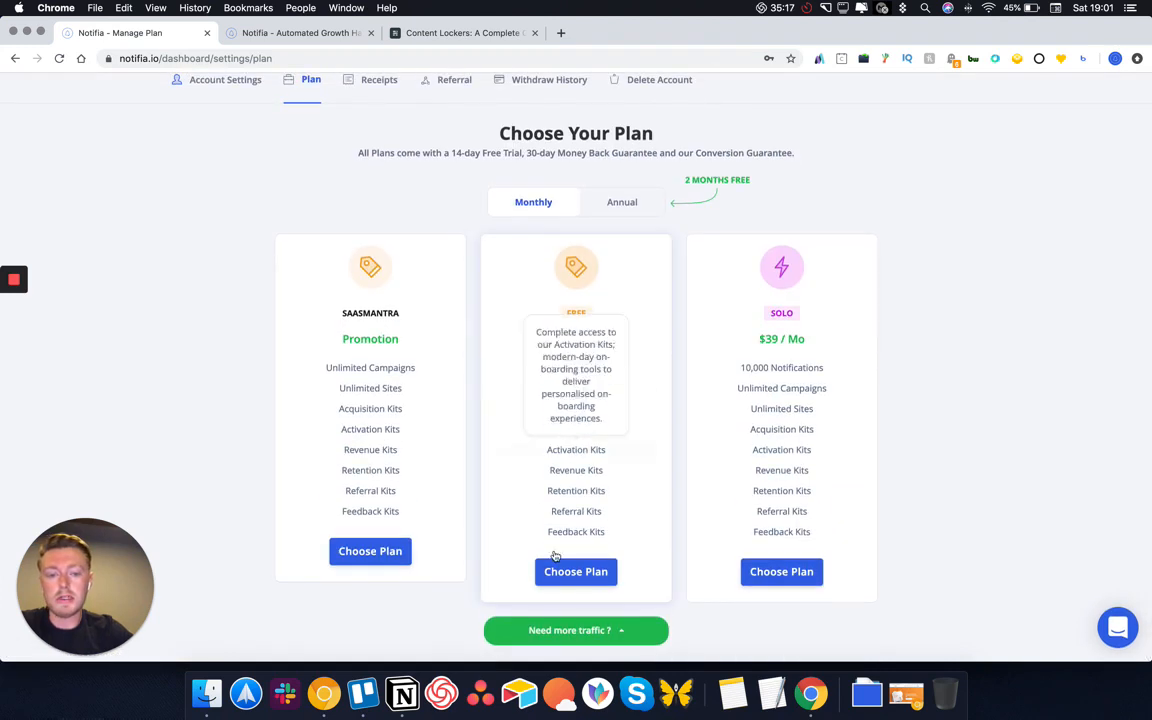
pyautogui.moveTo(586, 377)
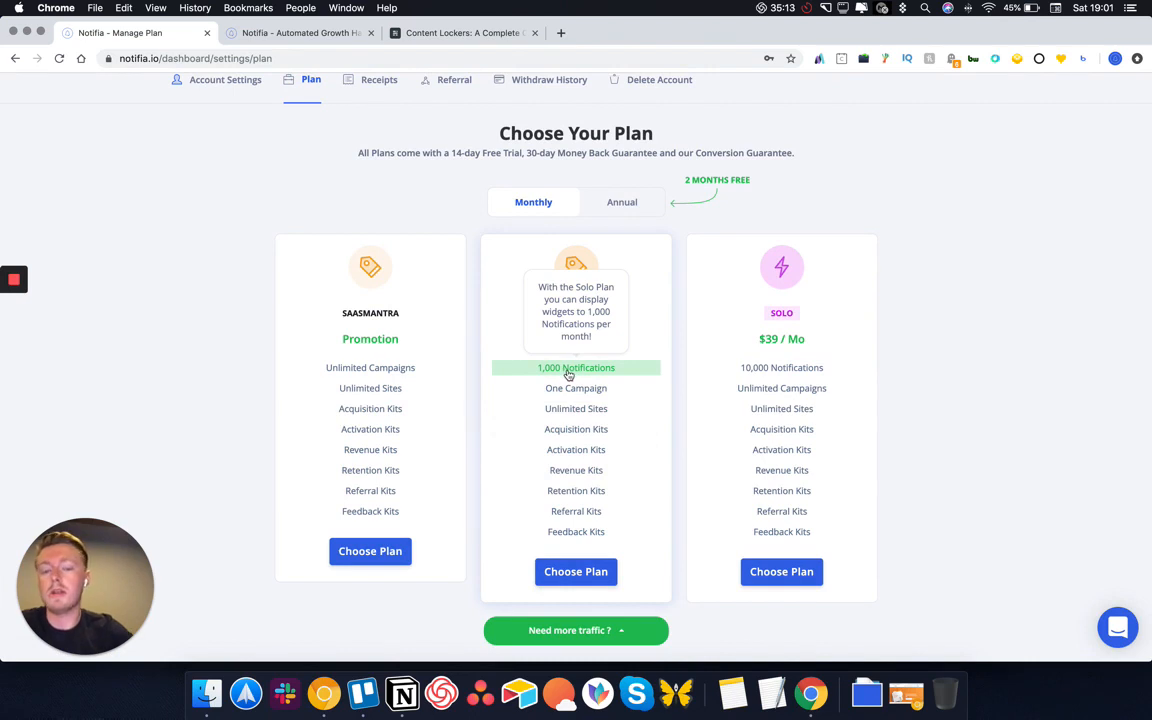
pyautogui.moveTo(566, 407)
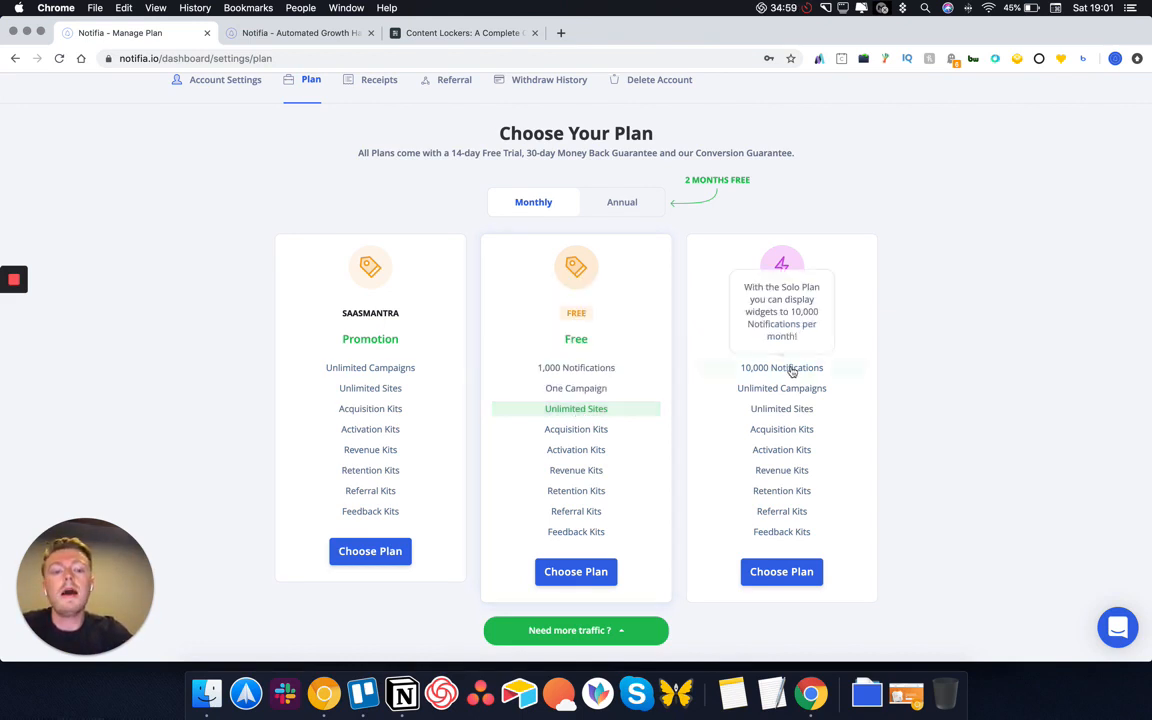
pyautogui.moveTo(784, 391)
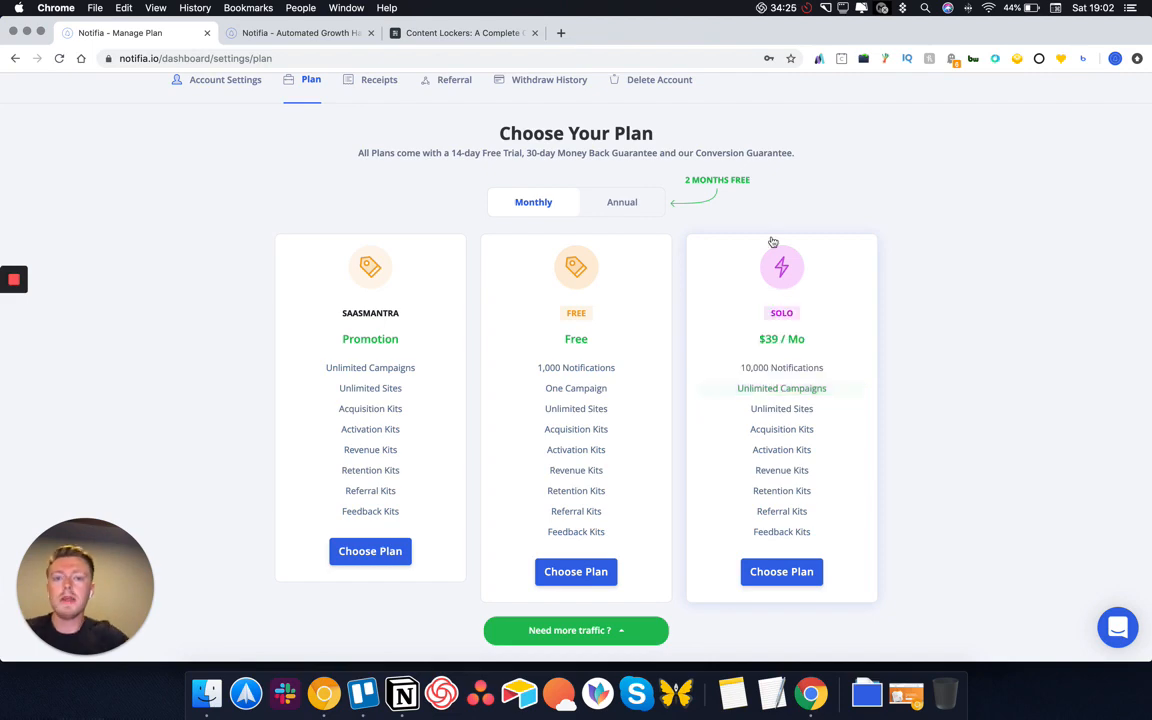
pyautogui.scroll(3, 771, 240)
# View Referral settings (50% commission, 40 clicks, 2 signups) and select the personal referral link
pyautogui.click(443, 231)
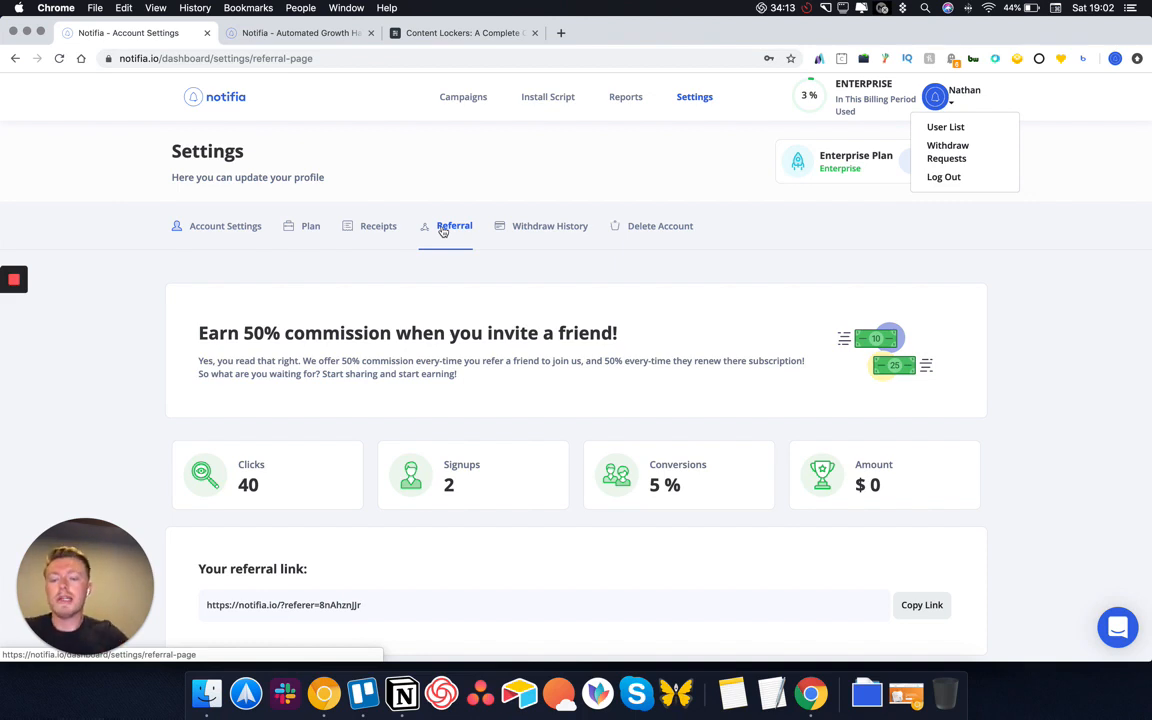
pyautogui.scroll(-2, 355, 305)
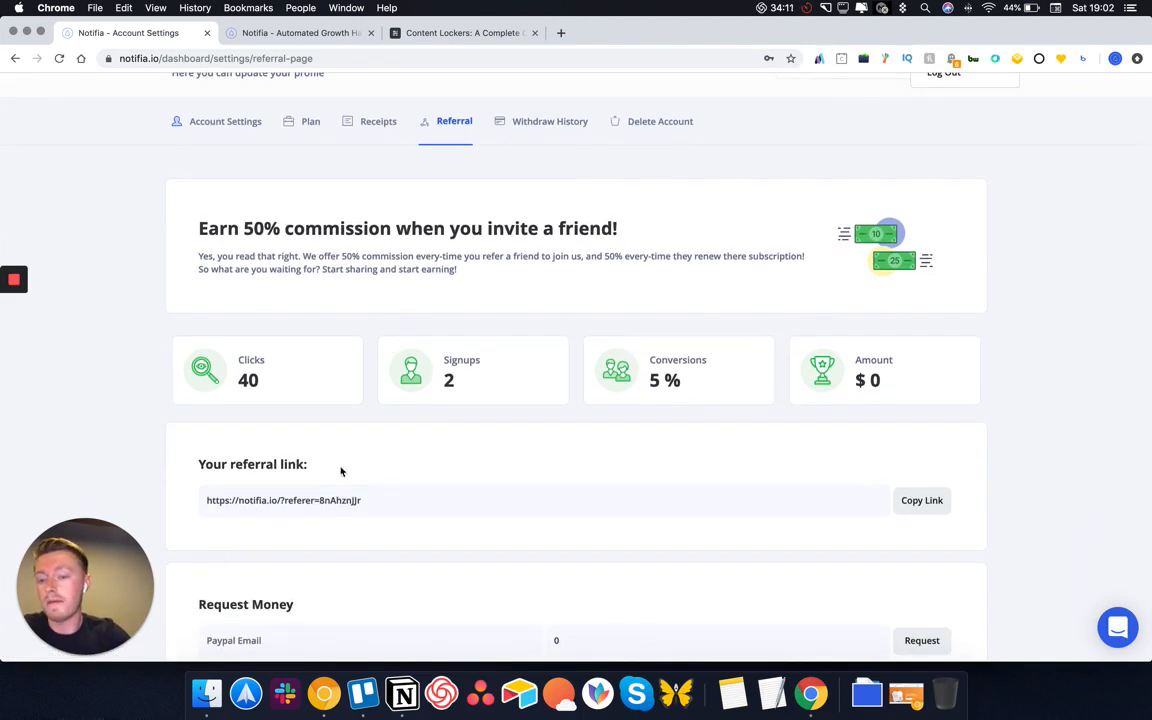
pyautogui.moveTo(380, 502); pyautogui.dragTo(196, 500)
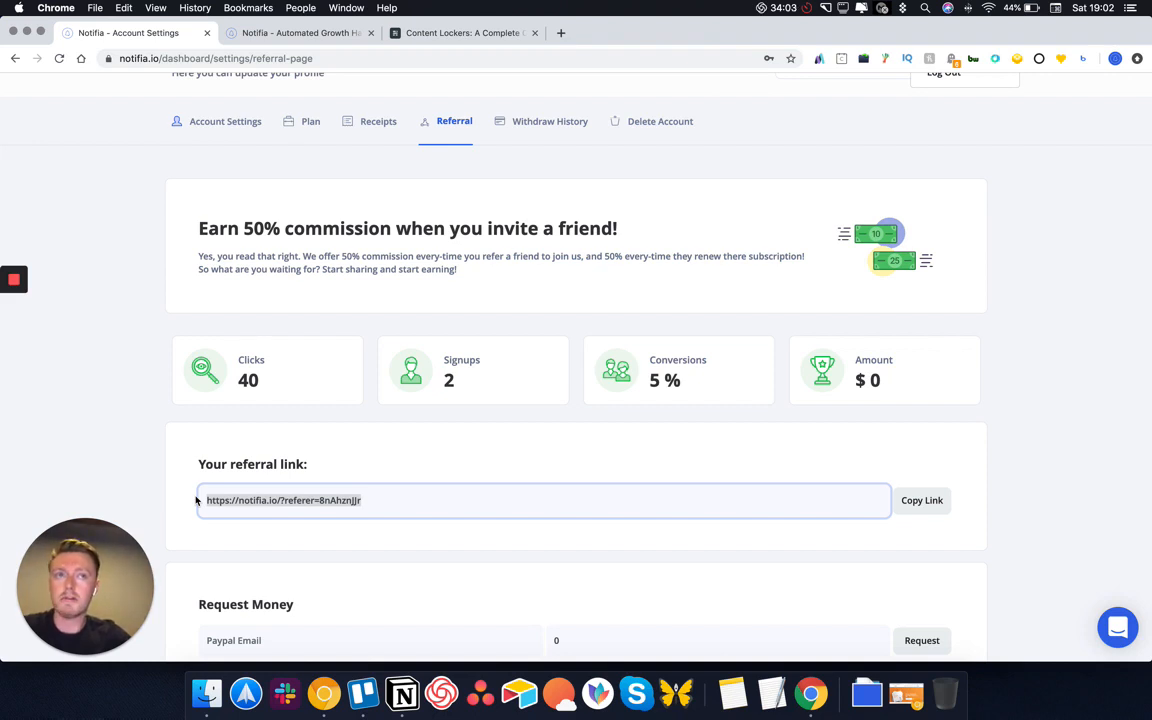
pyautogui.moveTo(622, 228); pyautogui.dragTo(211, 229)
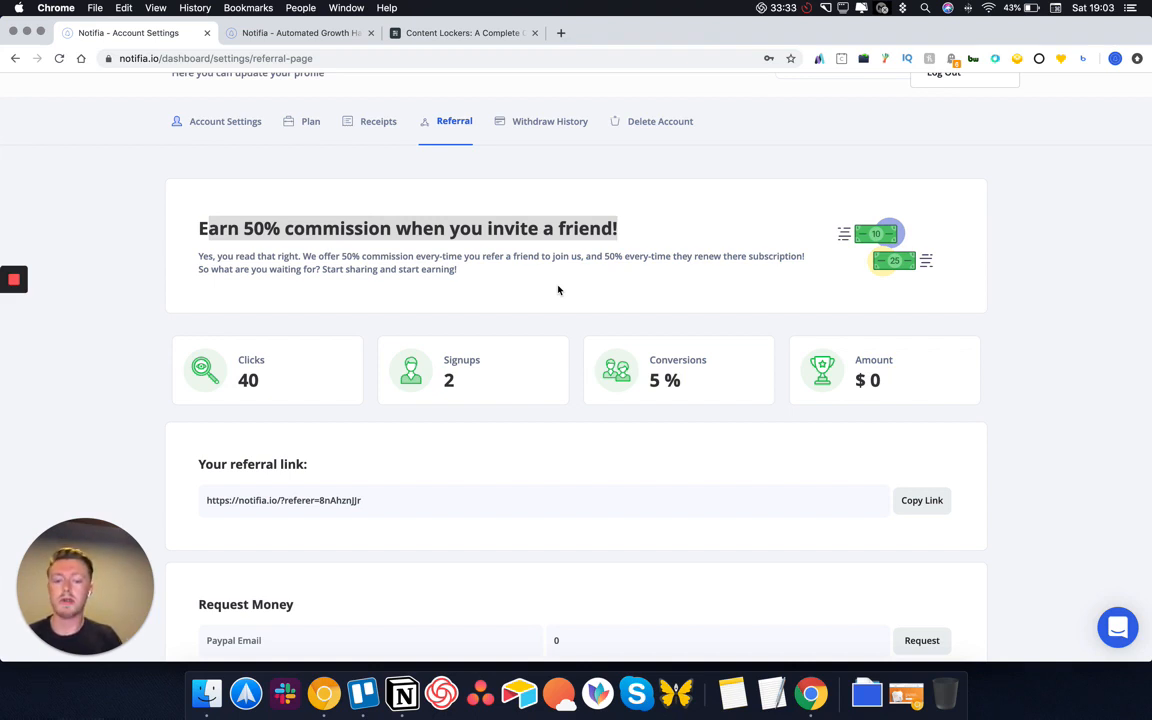
pyautogui.scroll(-3, 576, 390)
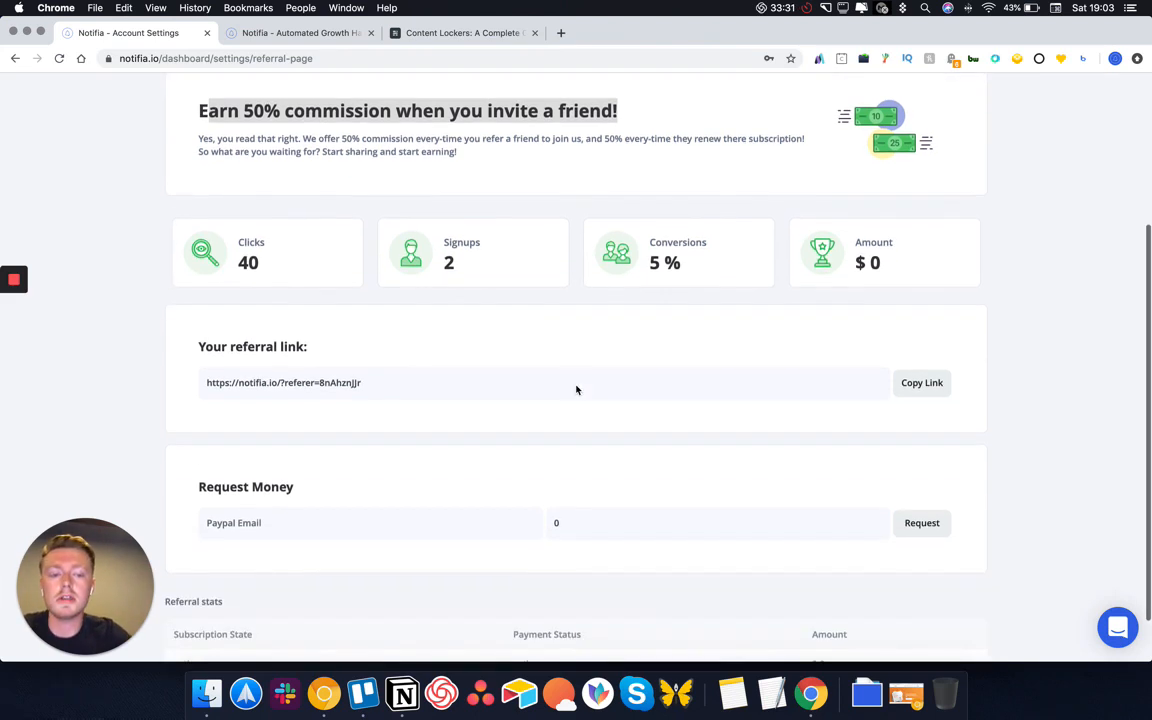
pyautogui.scroll(-2, 390, 478)
pyautogui.tripleClick(257, 323)
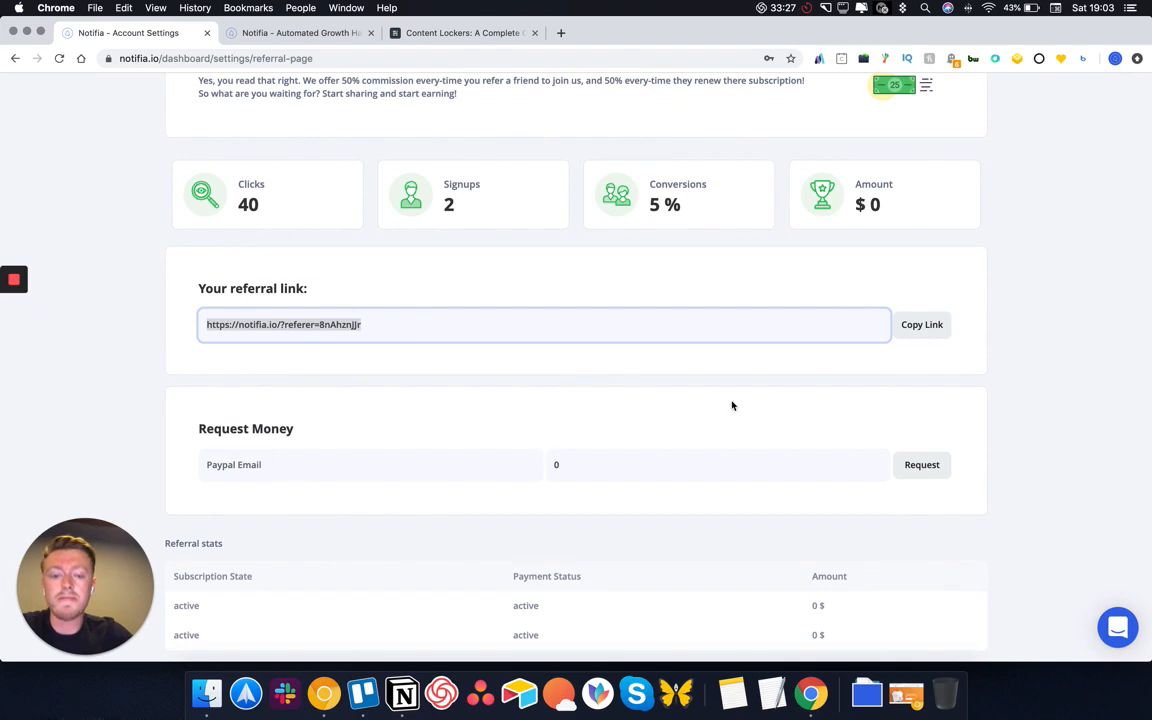
pyautogui.scroll(5, 815, 372)
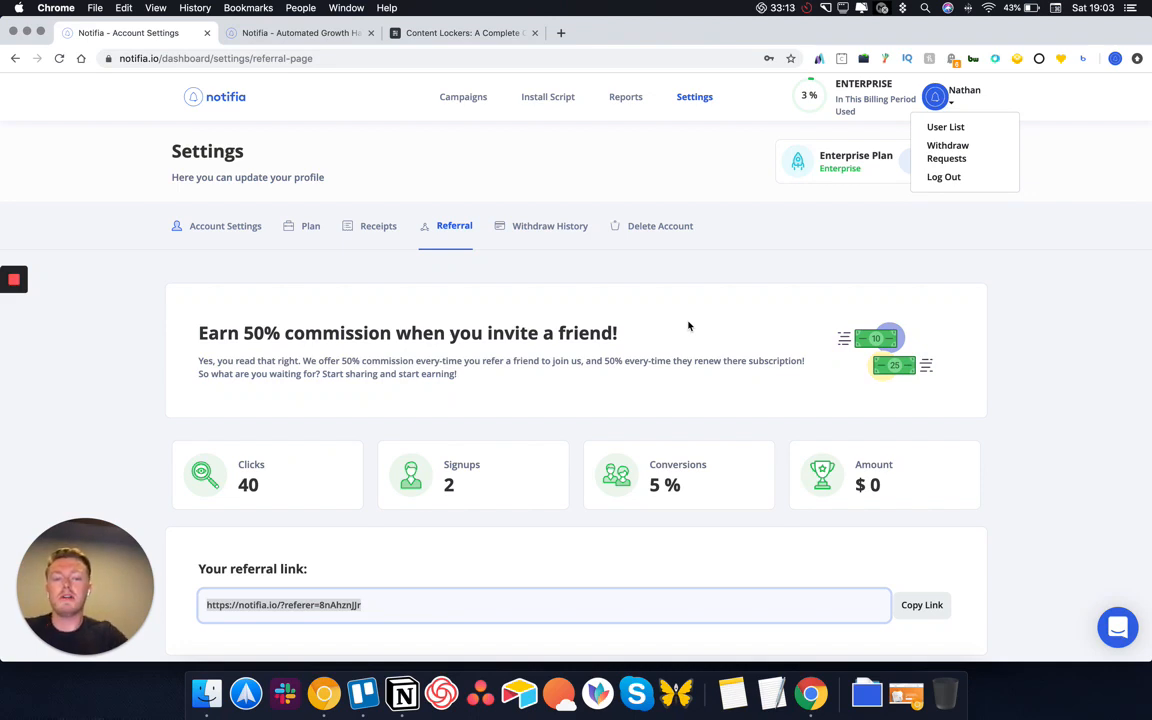
pyautogui.click(684, 323)
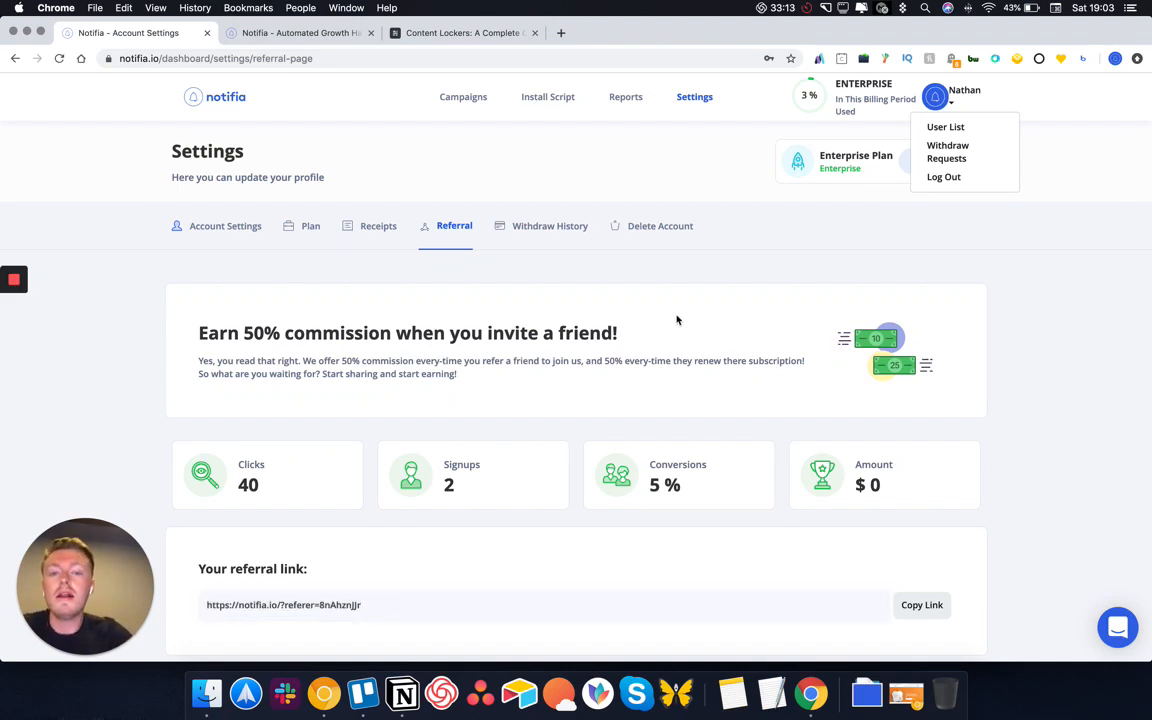
# Return to Campaigns for the Notifia Homepage campaign, opening and closing the support chat
pyautogui.click(456, 98)
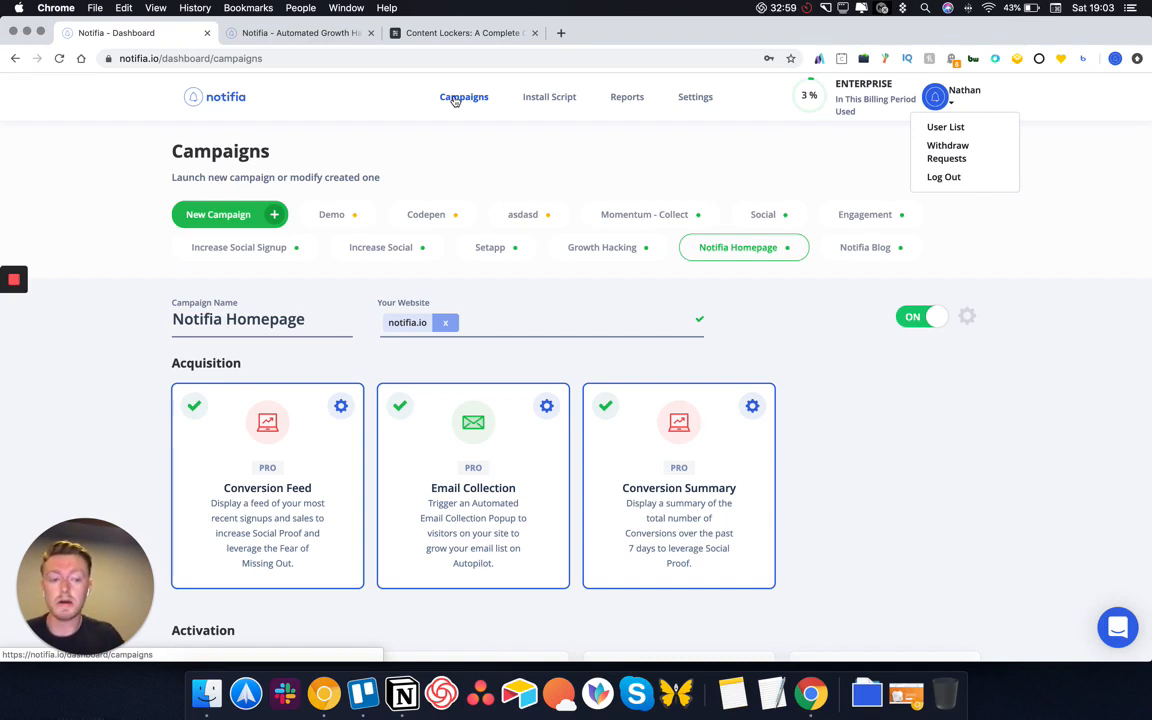
pyautogui.click(1115, 618)
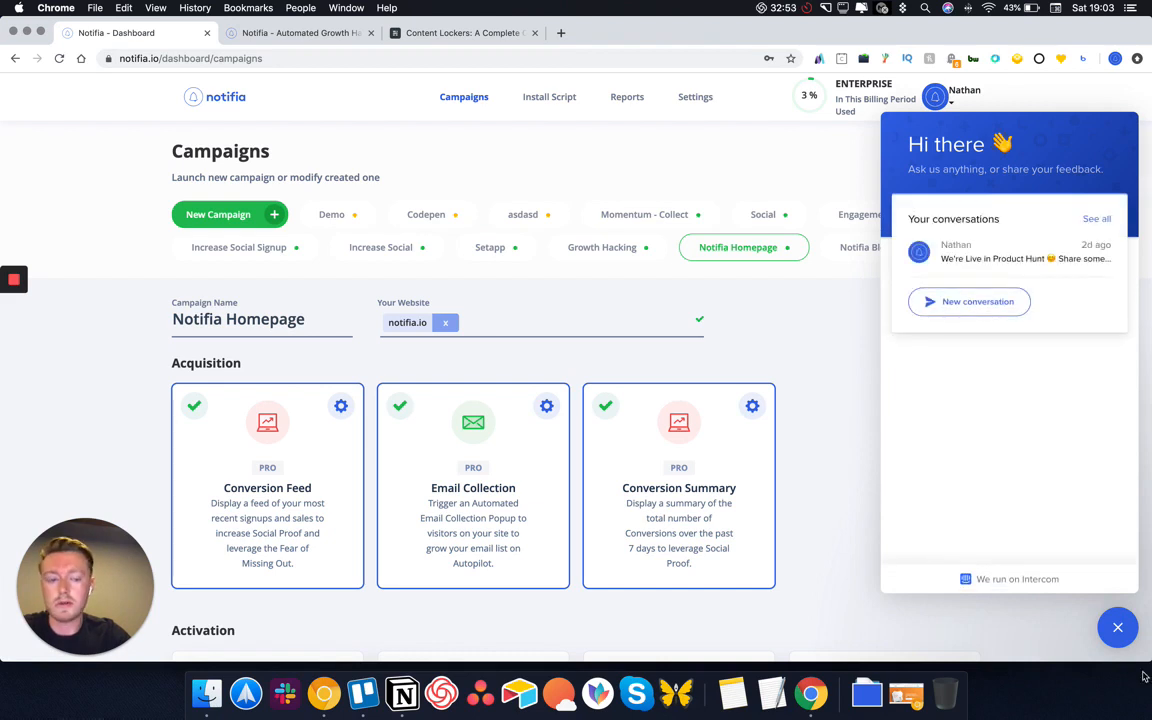
pyautogui.click(1117, 627)
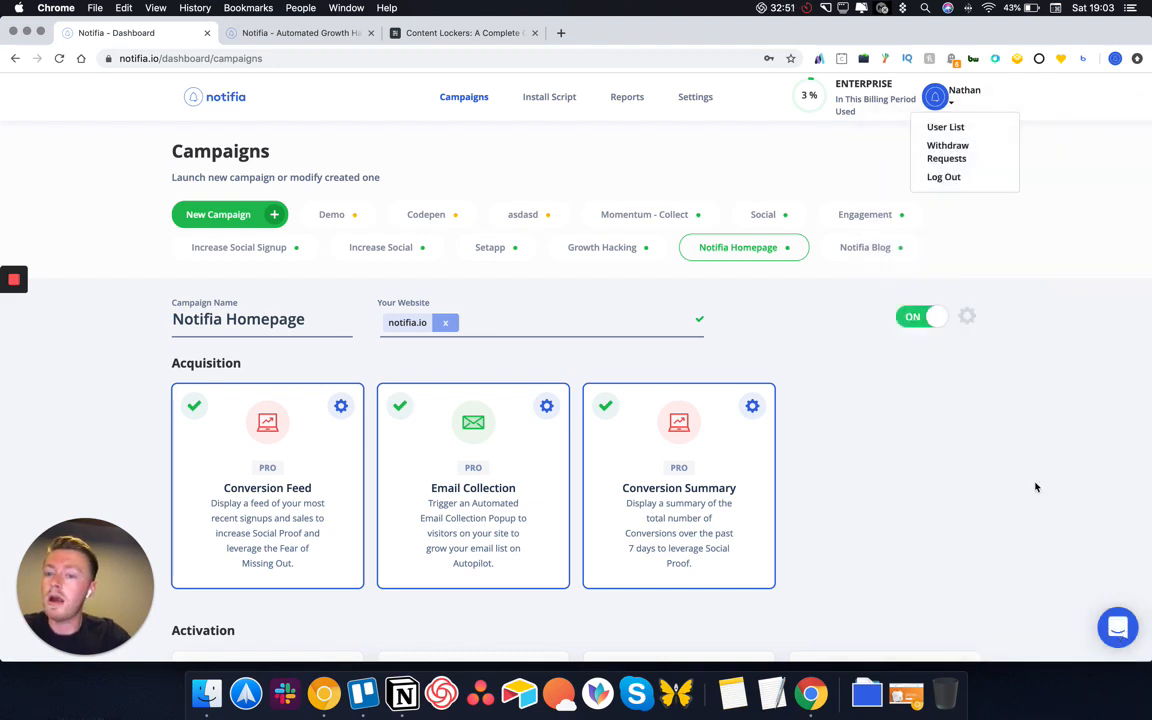